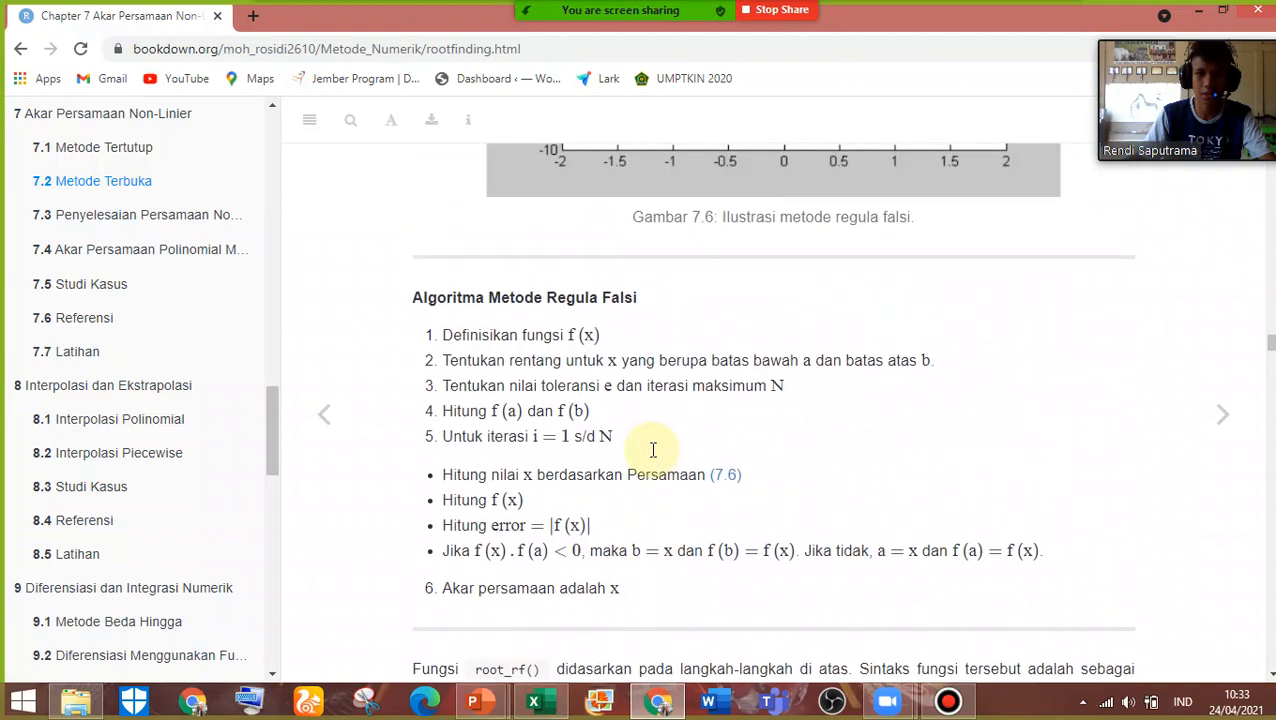
Review the Regula Falsi algorithm, its function code and worked example Contoh 7.3 on the web page
scroll(825, 490, down, 4)
scroll(825, 493, up, 1)
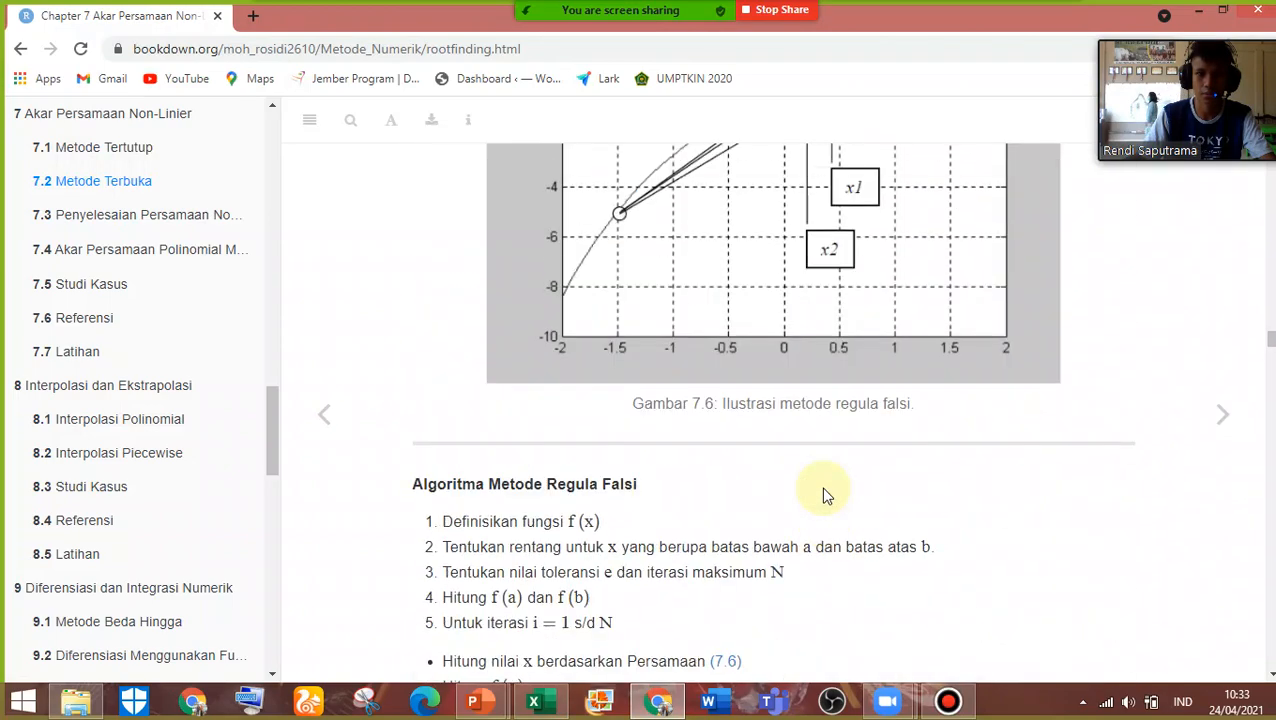
scroll(823, 493, down, 6)
scroll(520, 458, down, 10)
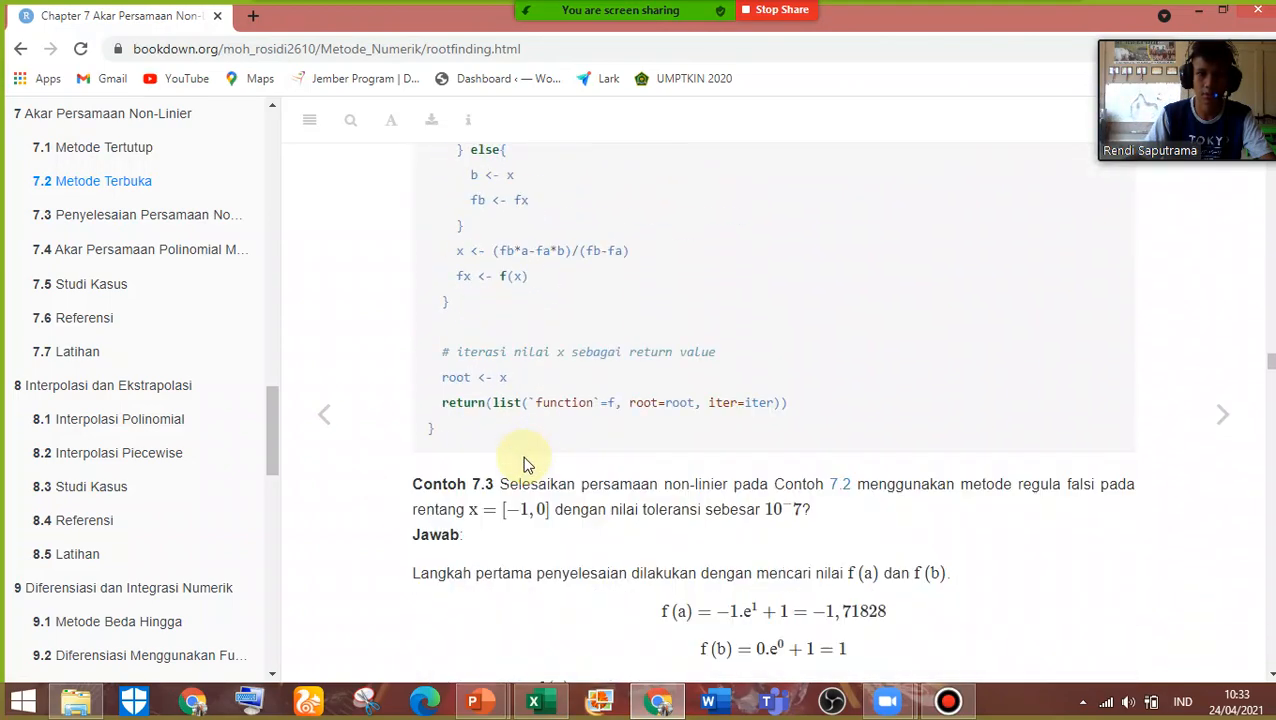
mouse_move(655, 698)
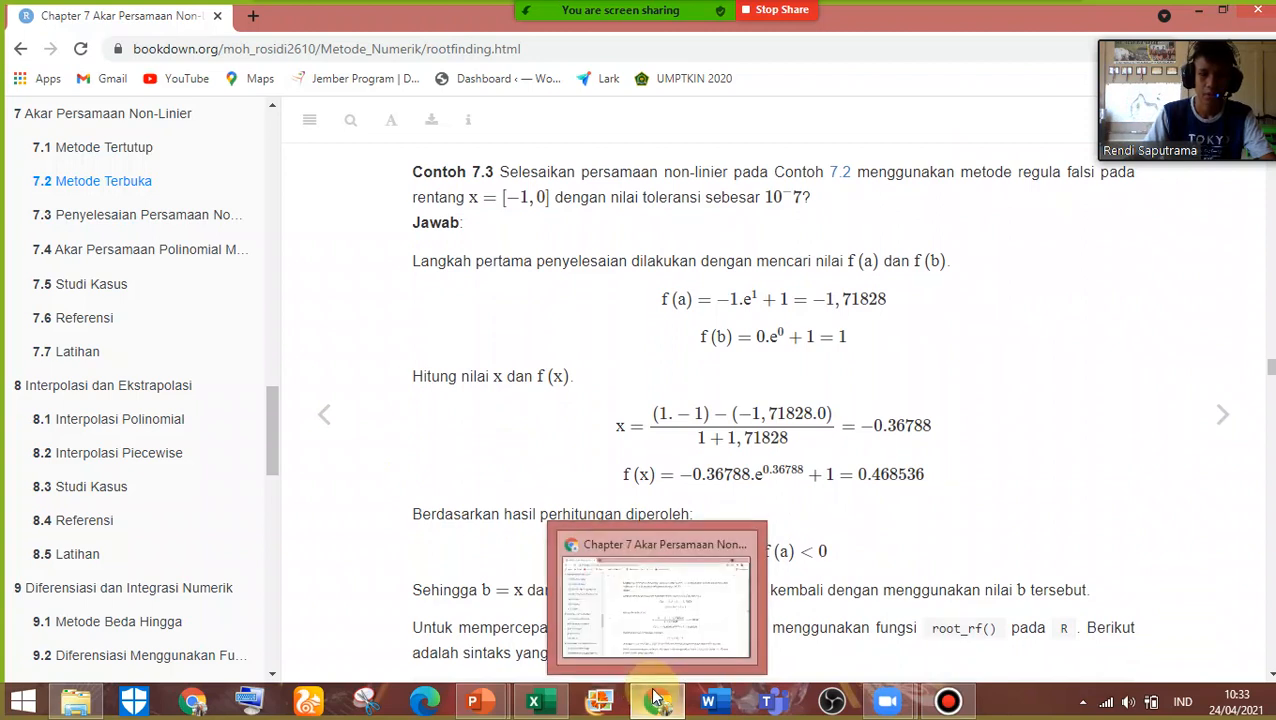
mouse_move(498, 706)
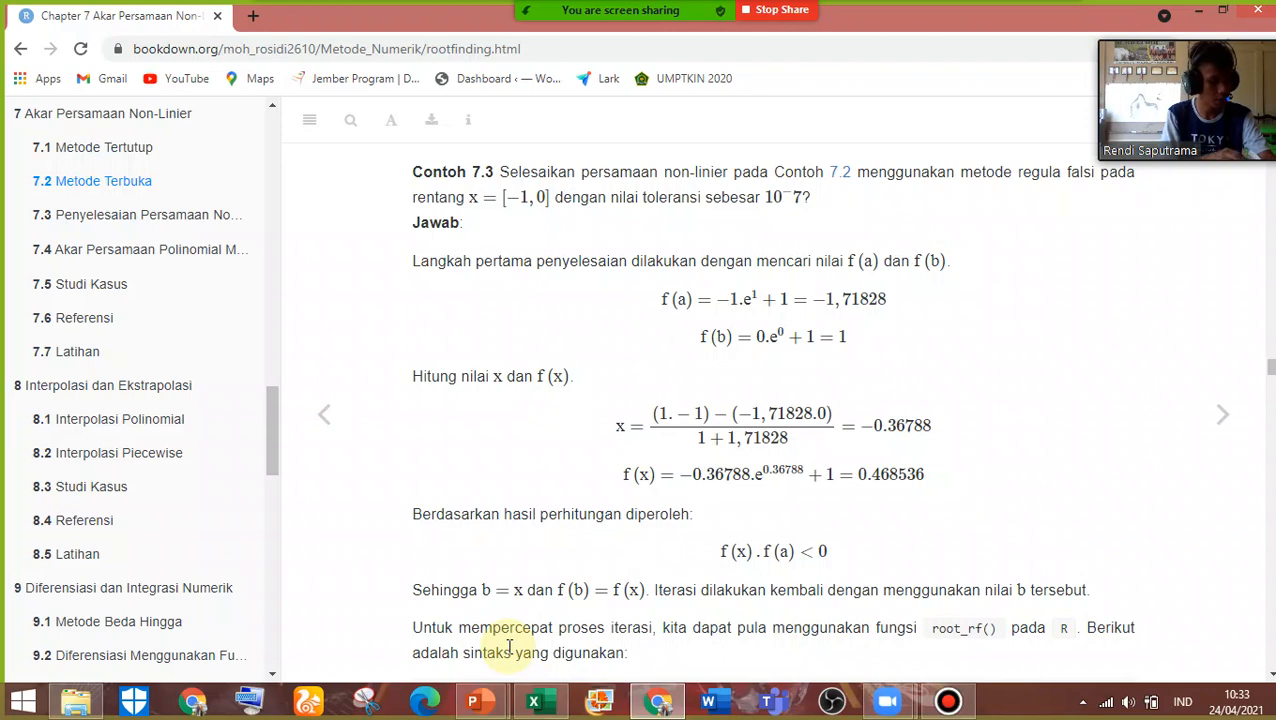
Switch to the numerical methods workbook in Excel, open the "regulasi falsi" sheet and inspect the stop/continue formula in I10
click(533, 700)
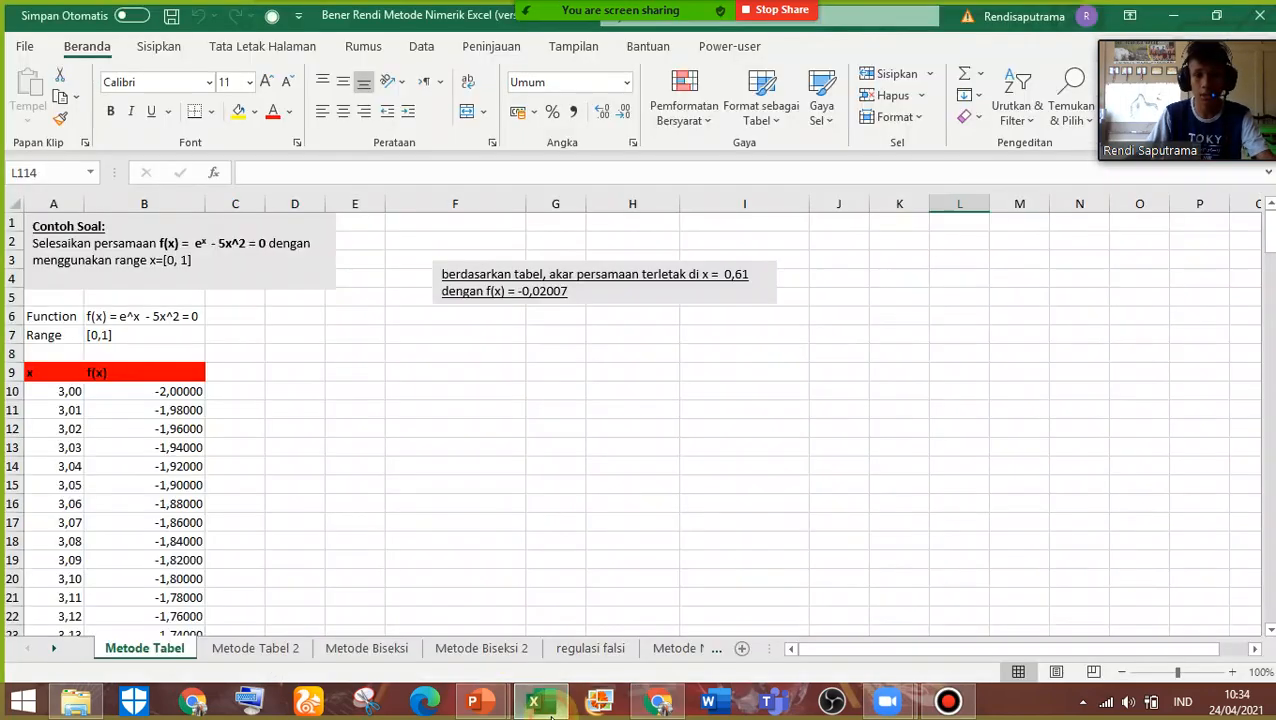
click(476, 650)
click(575, 648)
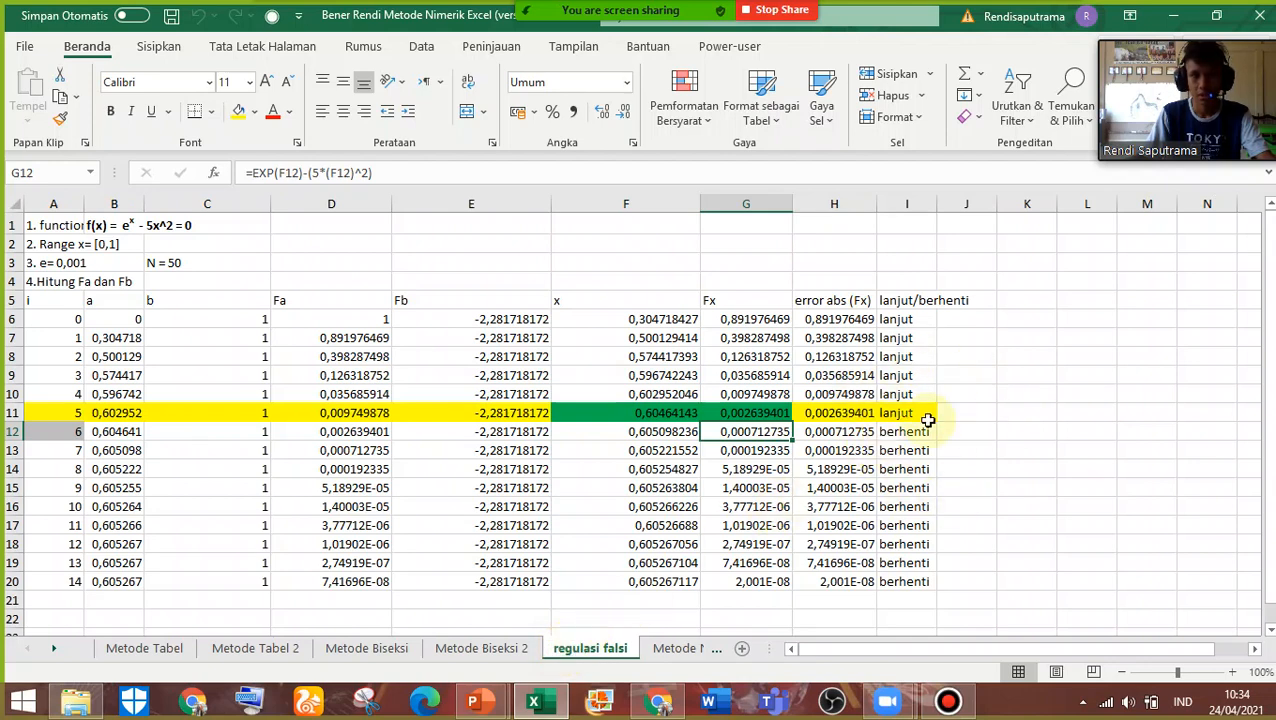
click(908, 397)
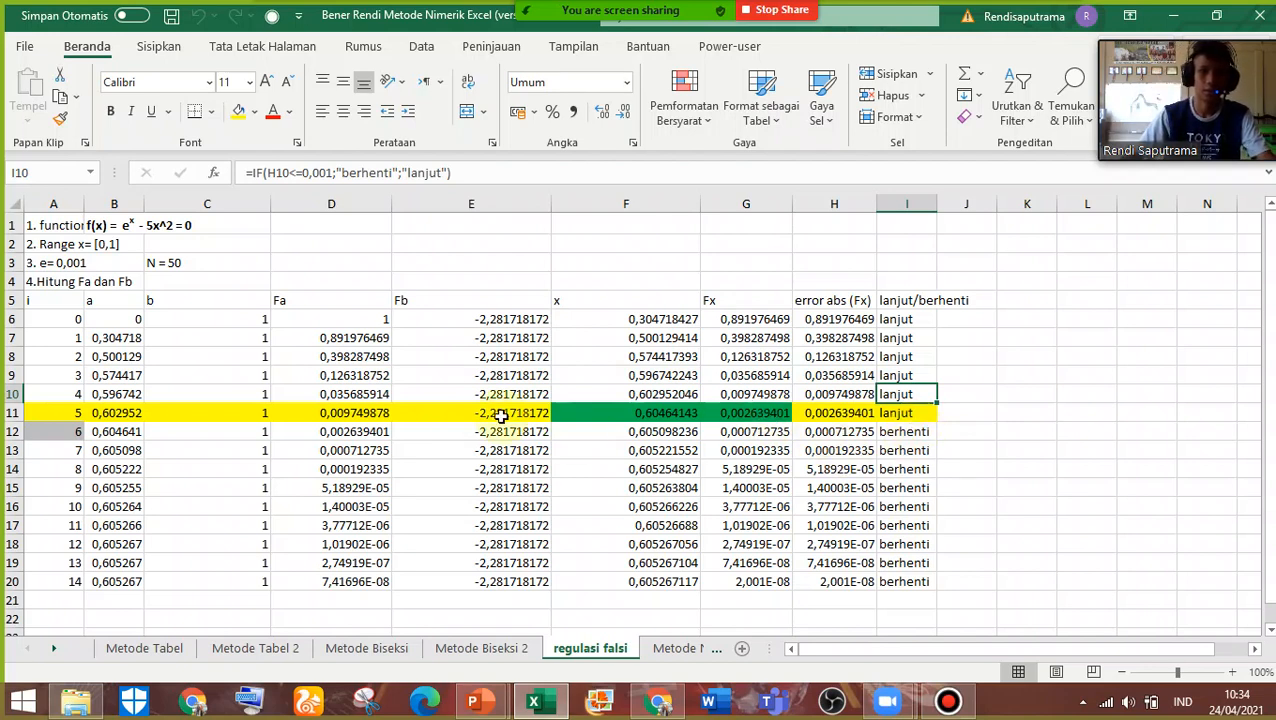
Copy the whole Regula Falsi problem and iteration table, A1:I20
click(239, 264)
click(130, 245)
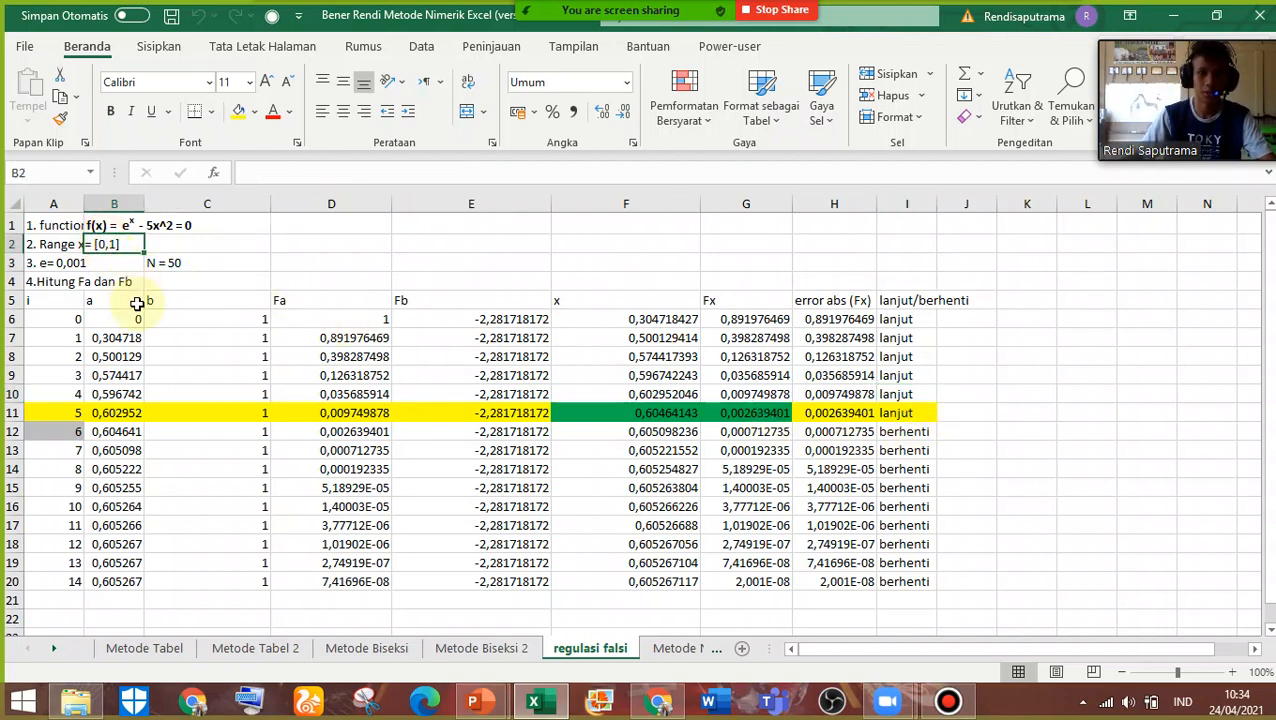
key(ctrl+a)
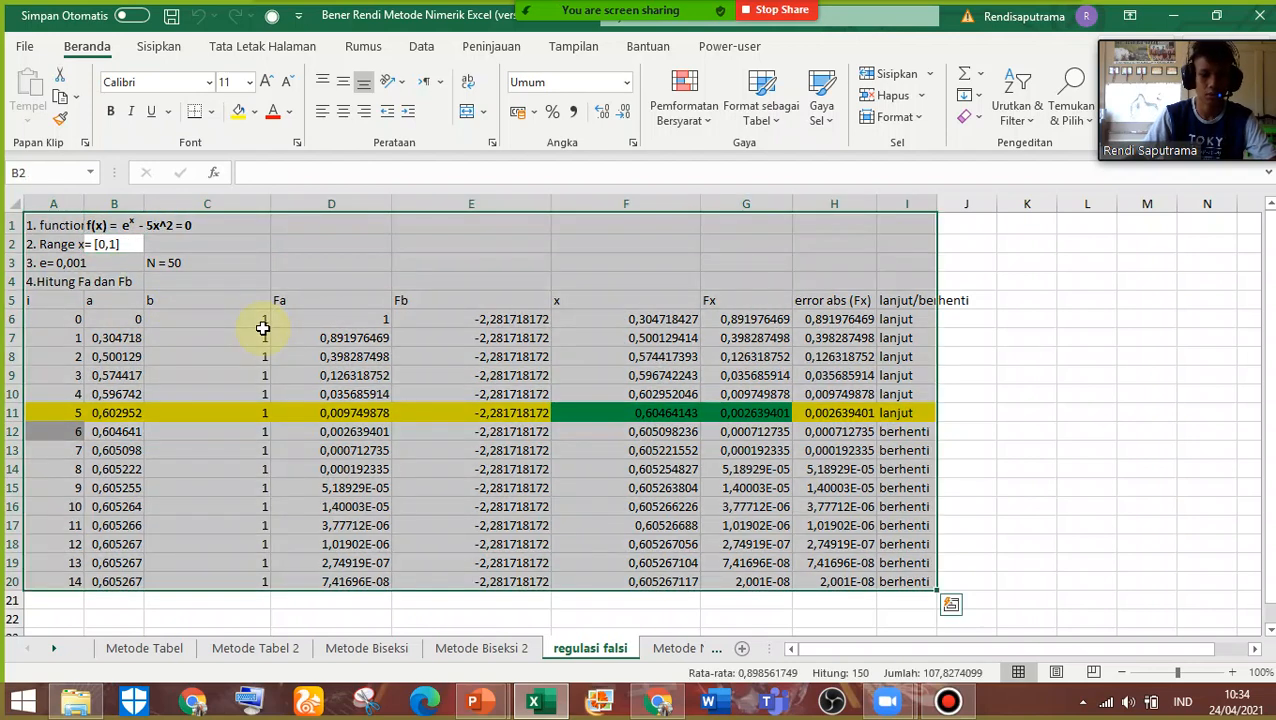
key(ctrl+c)
click(1035, 490)
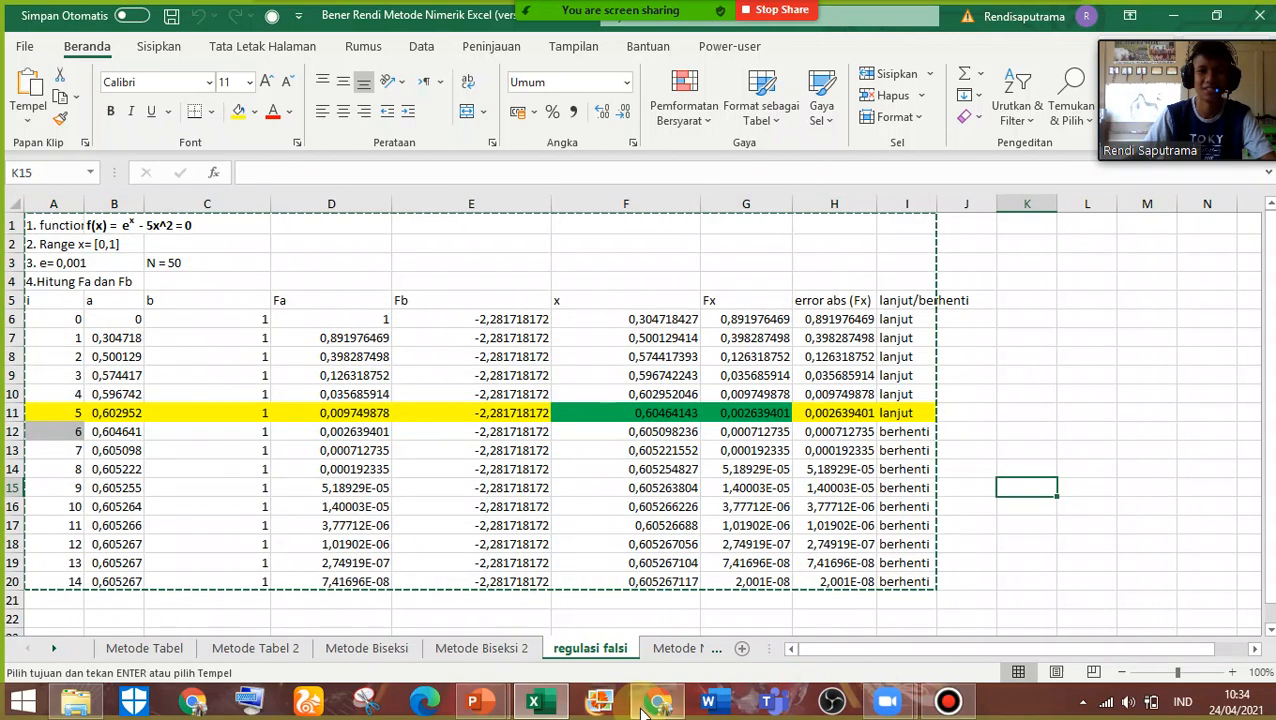
click(1160, 408)
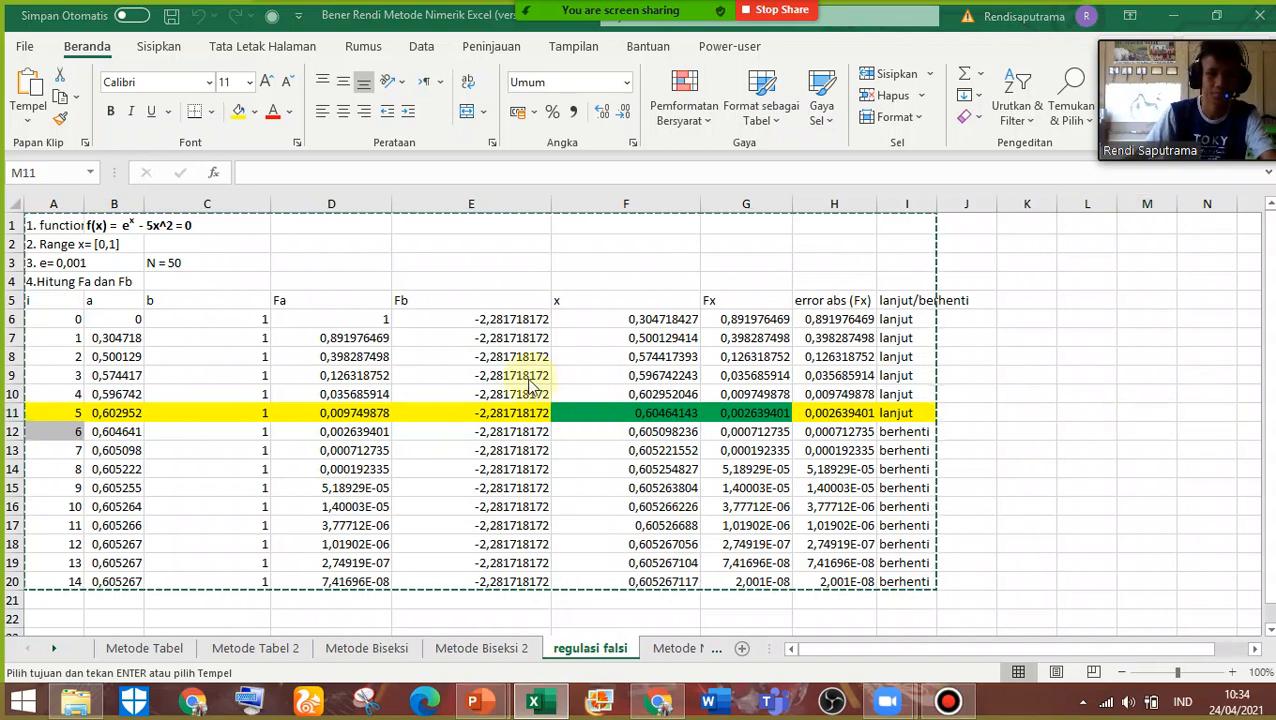
Create a new blank workbook and rename its sheet as "Soal 1 Metode Regula-Falsi"
key(ctrl+n)
click(129, 649)
double_click(129, 650)
text(Soal 1)
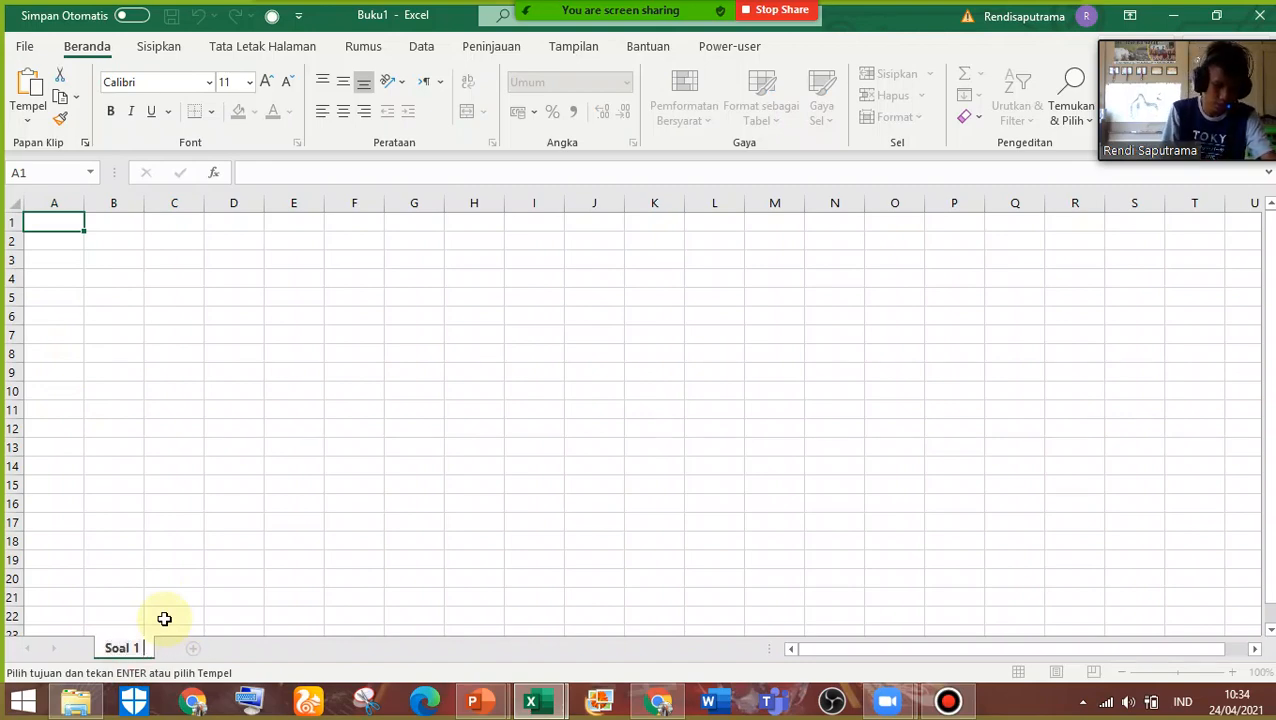
text( Metode)
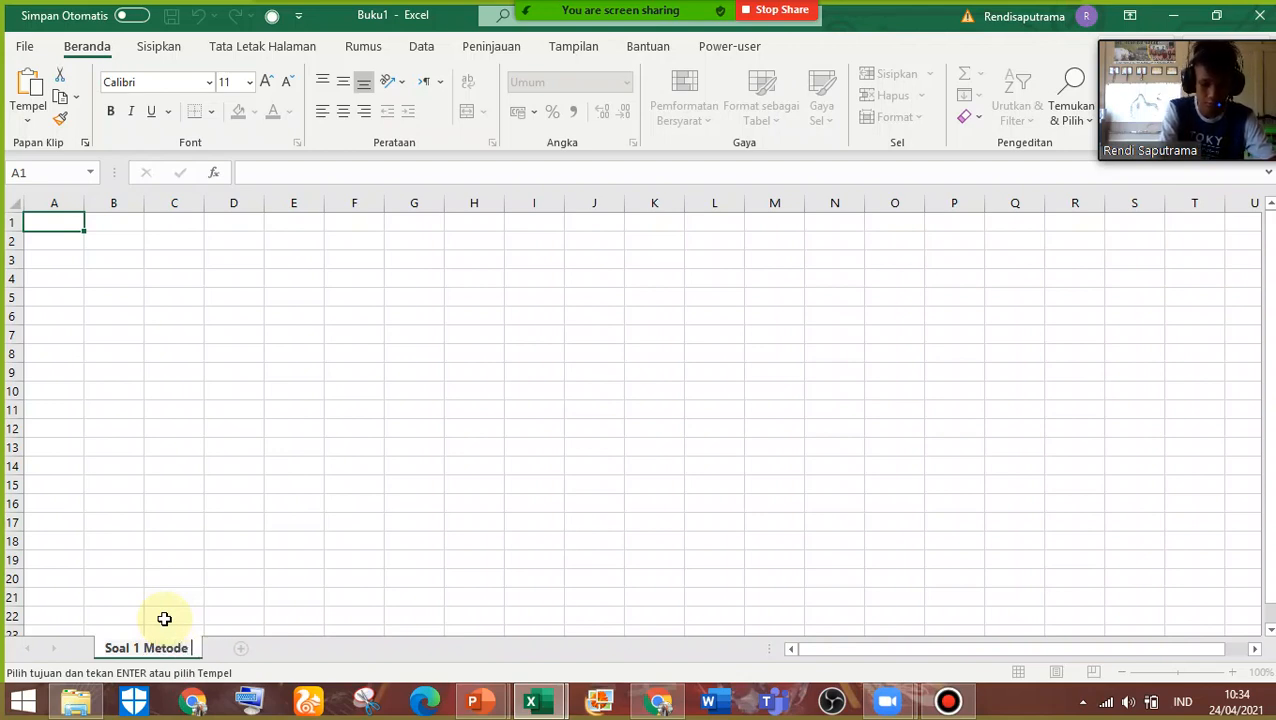
text( Regula)
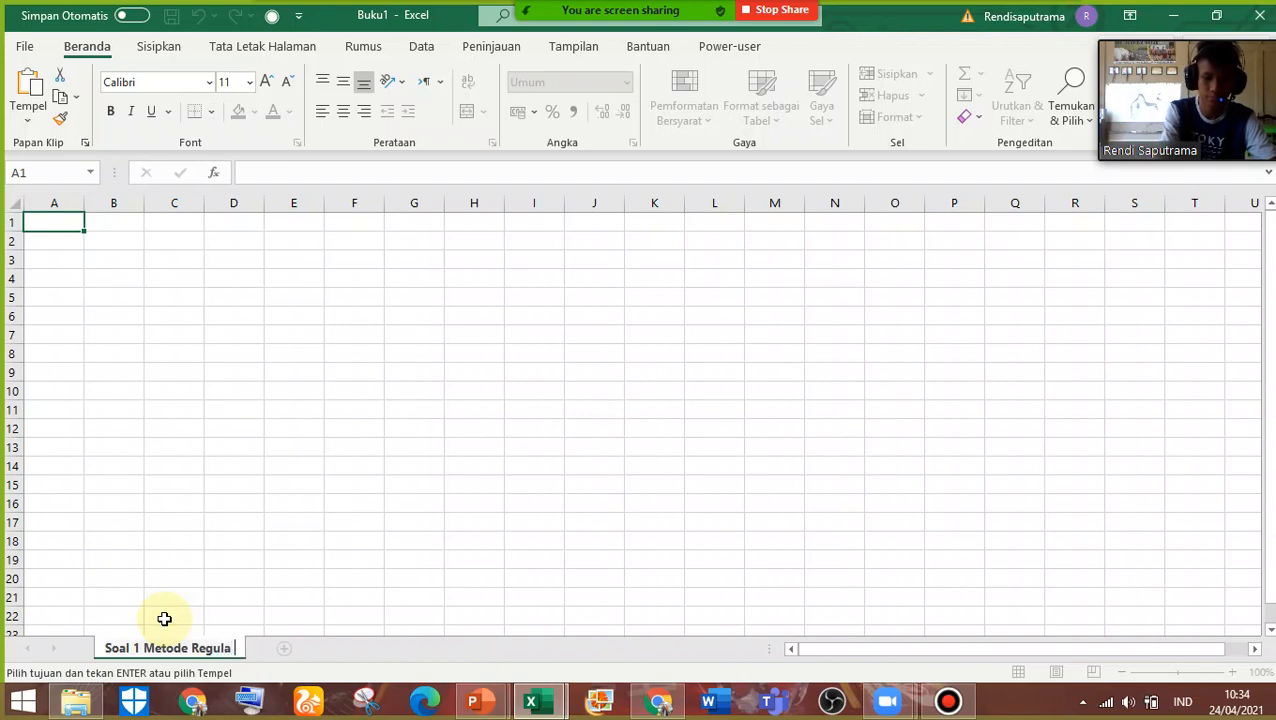
key(BackSpace)
text(0)
key(BackSpace)
text(-Falsi)
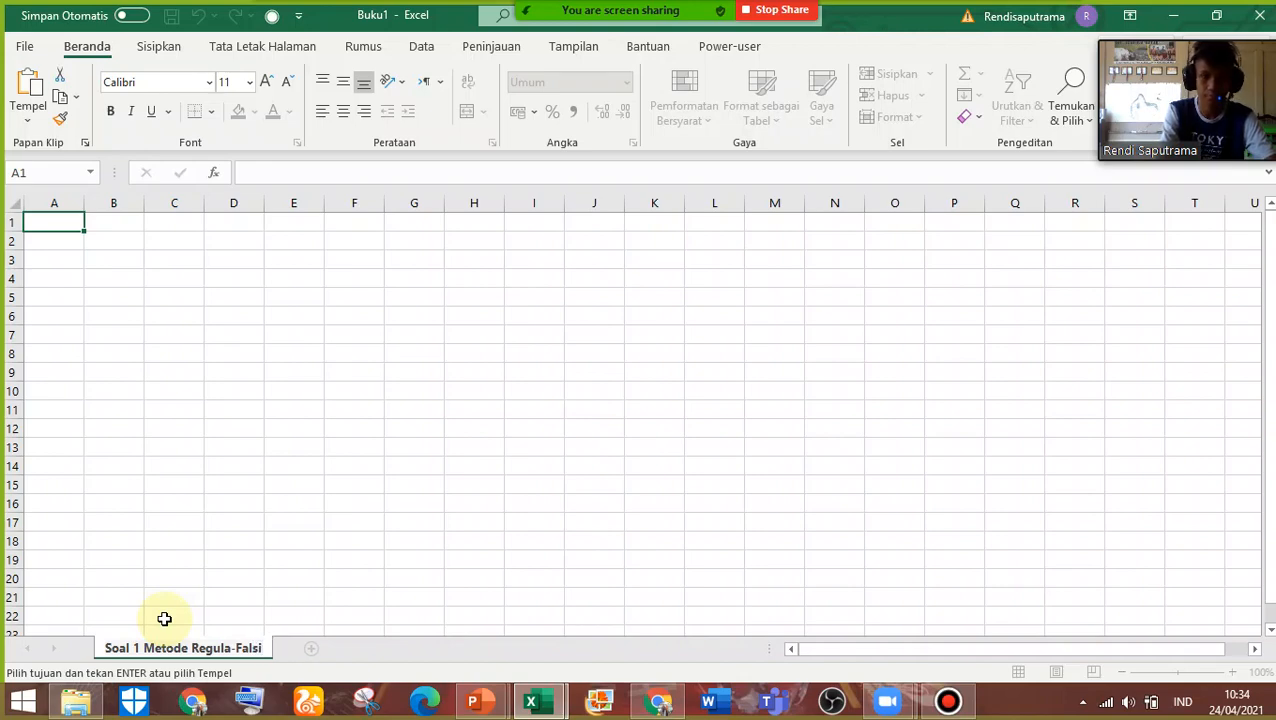
key(Return)
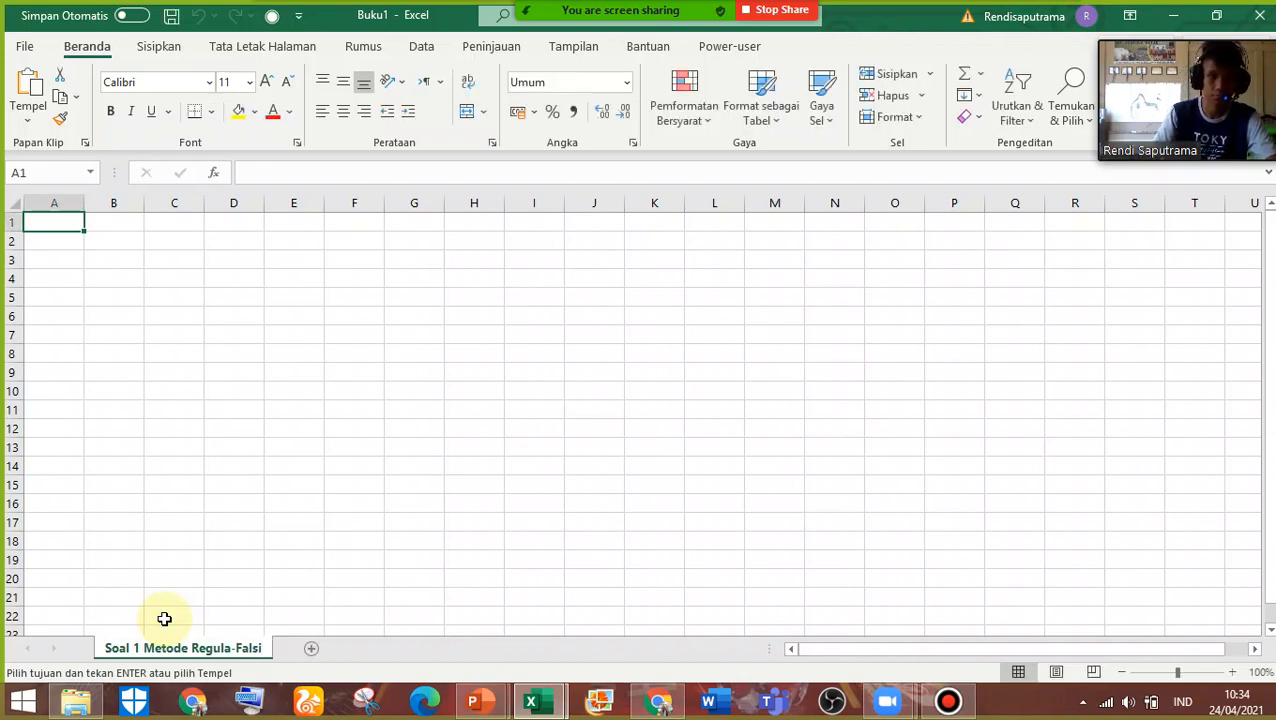
Paste the copied Regula Falsi data at A1 and widen columns G, H and I to fit their contents
key(ctrl+v)
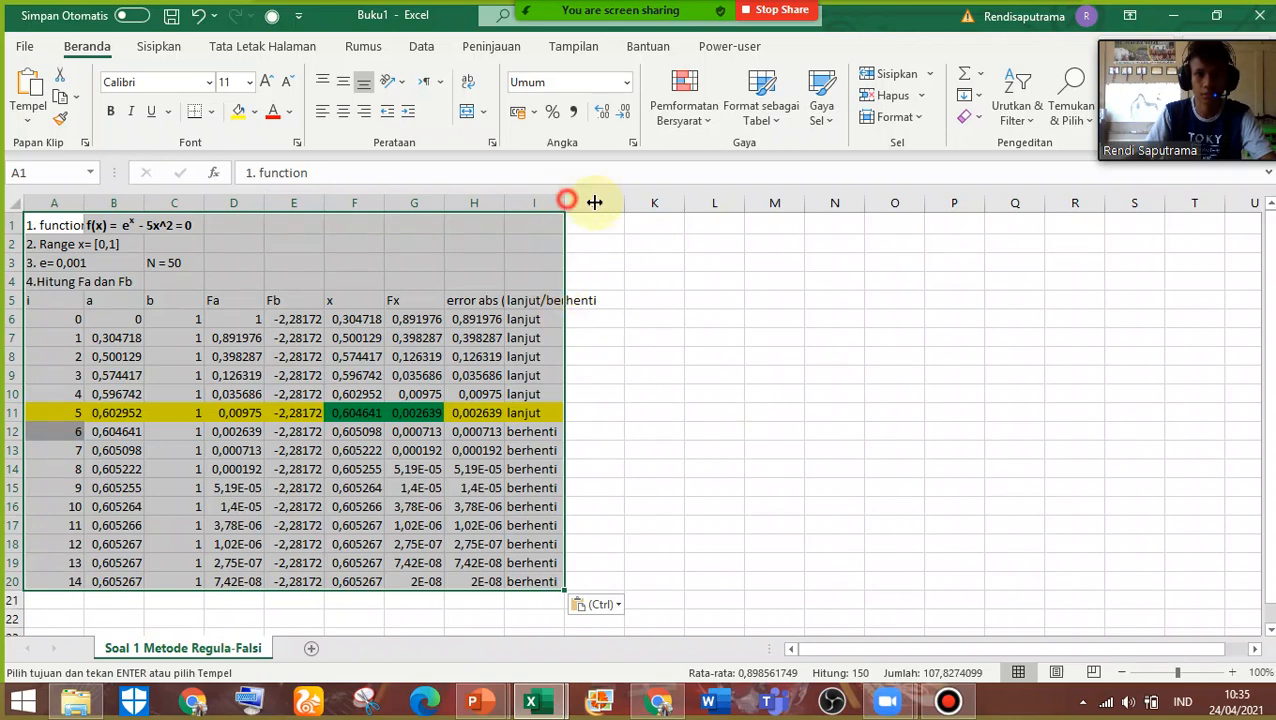
drag(566, 203, 727, 205)
drag(505, 205, 508, 207)
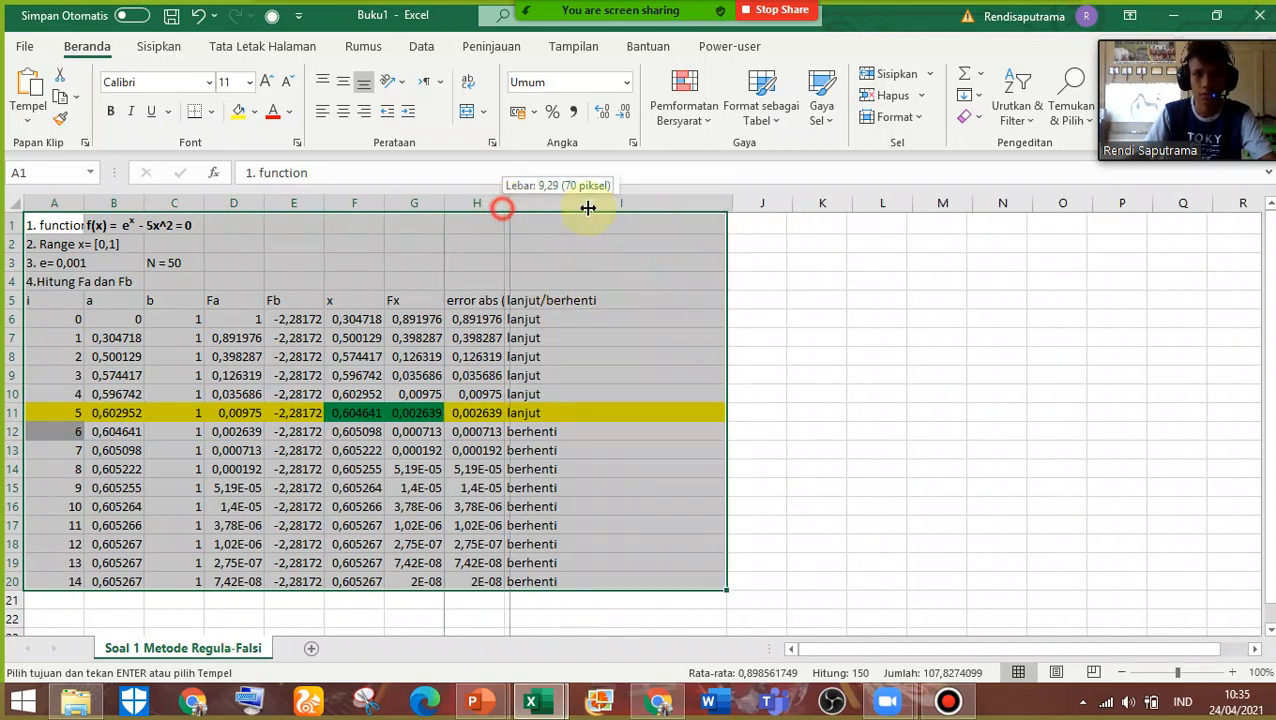
drag(588, 208, 590, 208)
drag(446, 205, 521, 213)
click(75, 225)
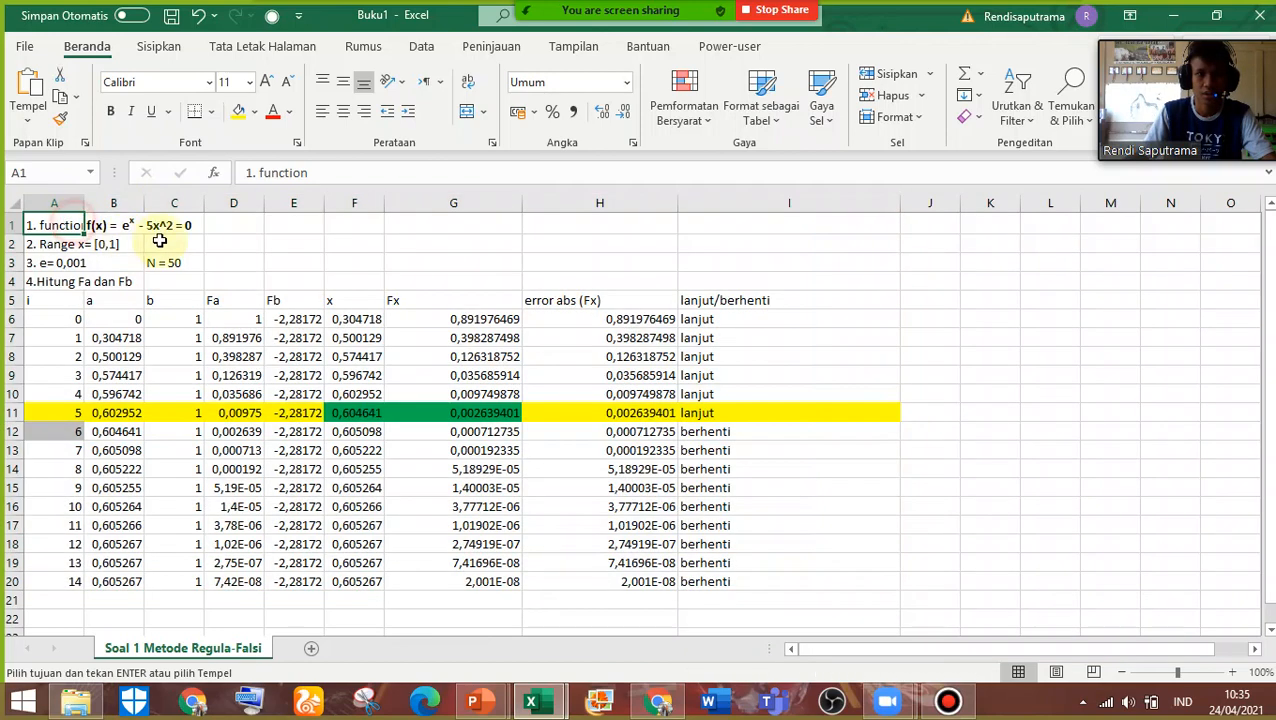
click(285, 245)
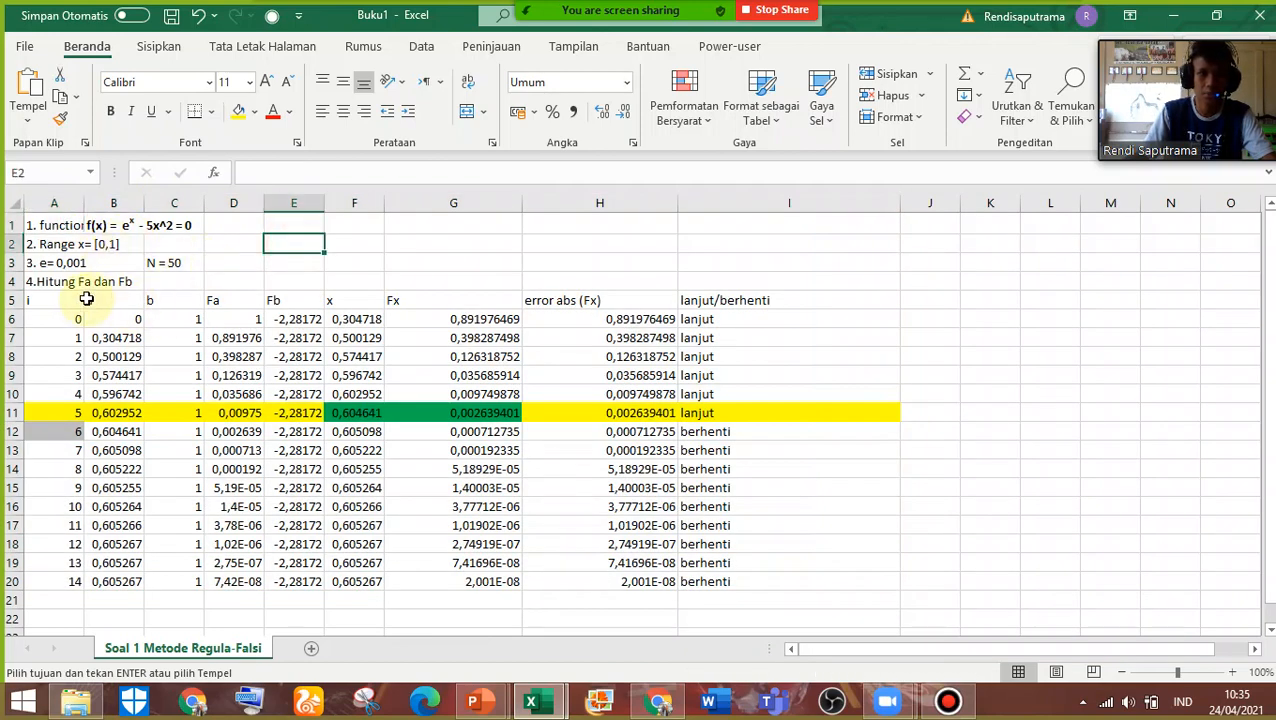
Try inserting sheet columns with A4:I4 selected, and undo the insertion
drag(43, 300, 749, 574)
drag(37, 281, 727, 285)
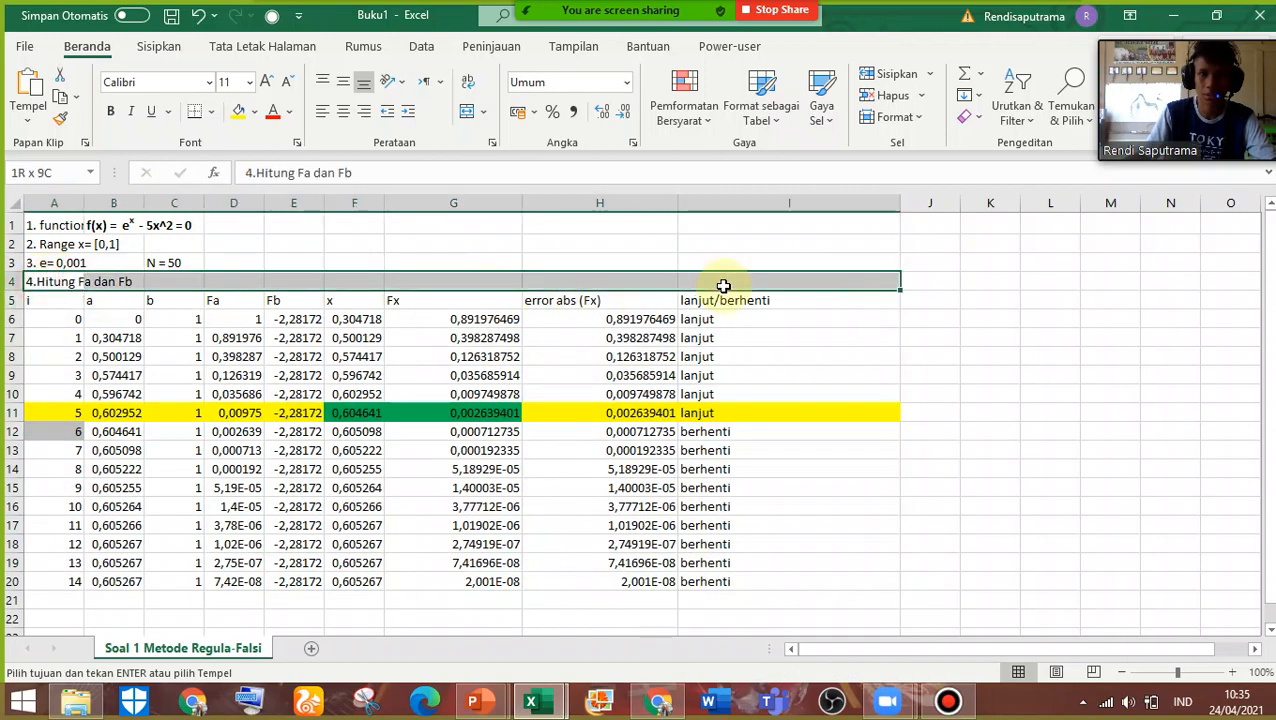
click(929, 76)
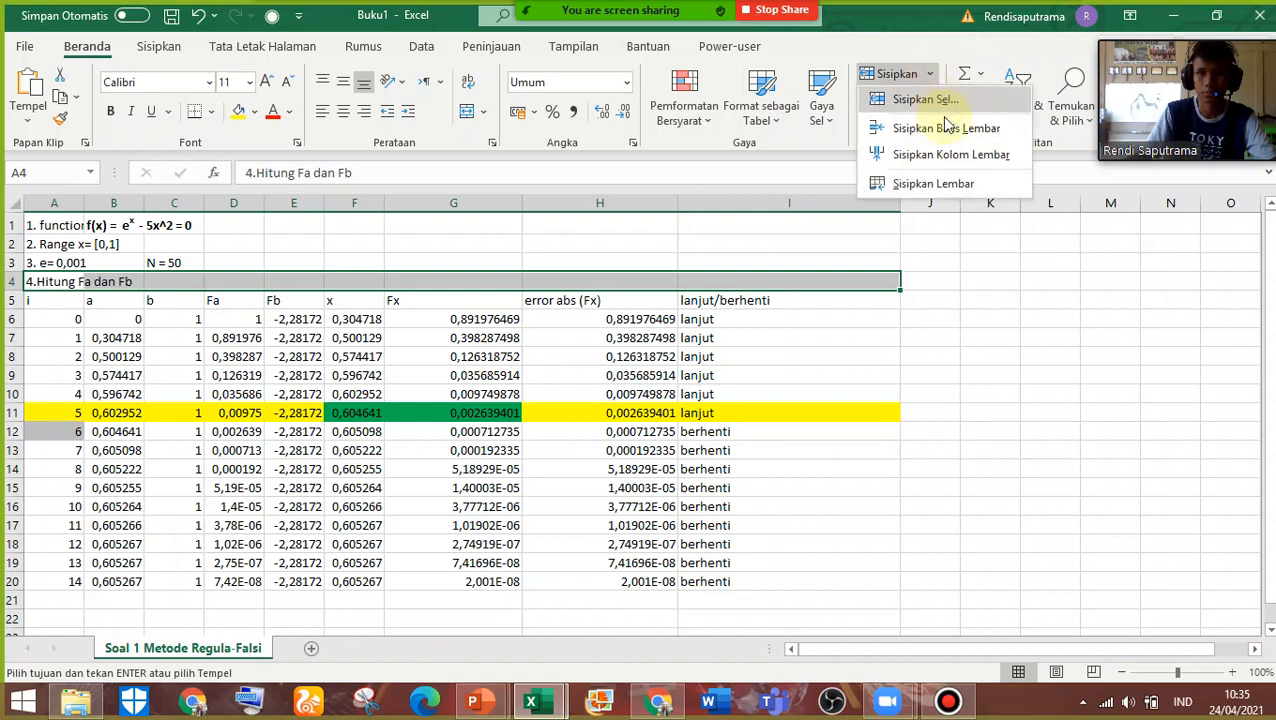
click(943, 155)
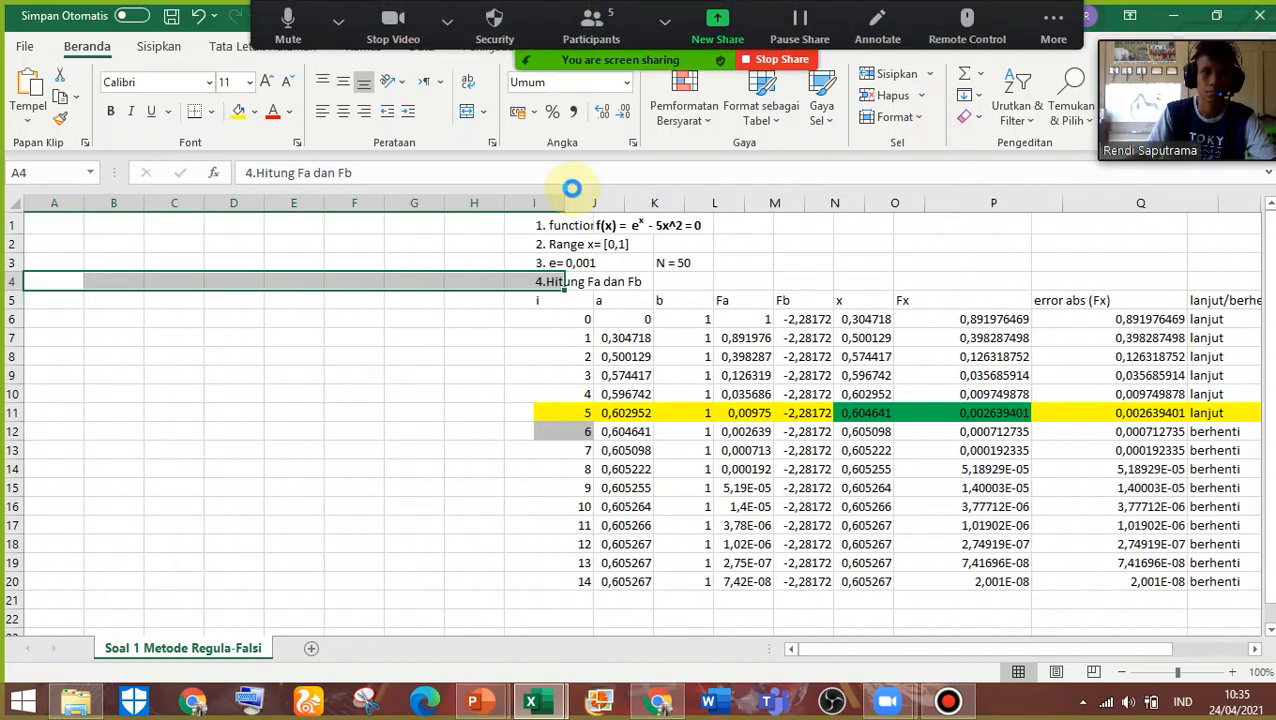
key(ctrl+z)
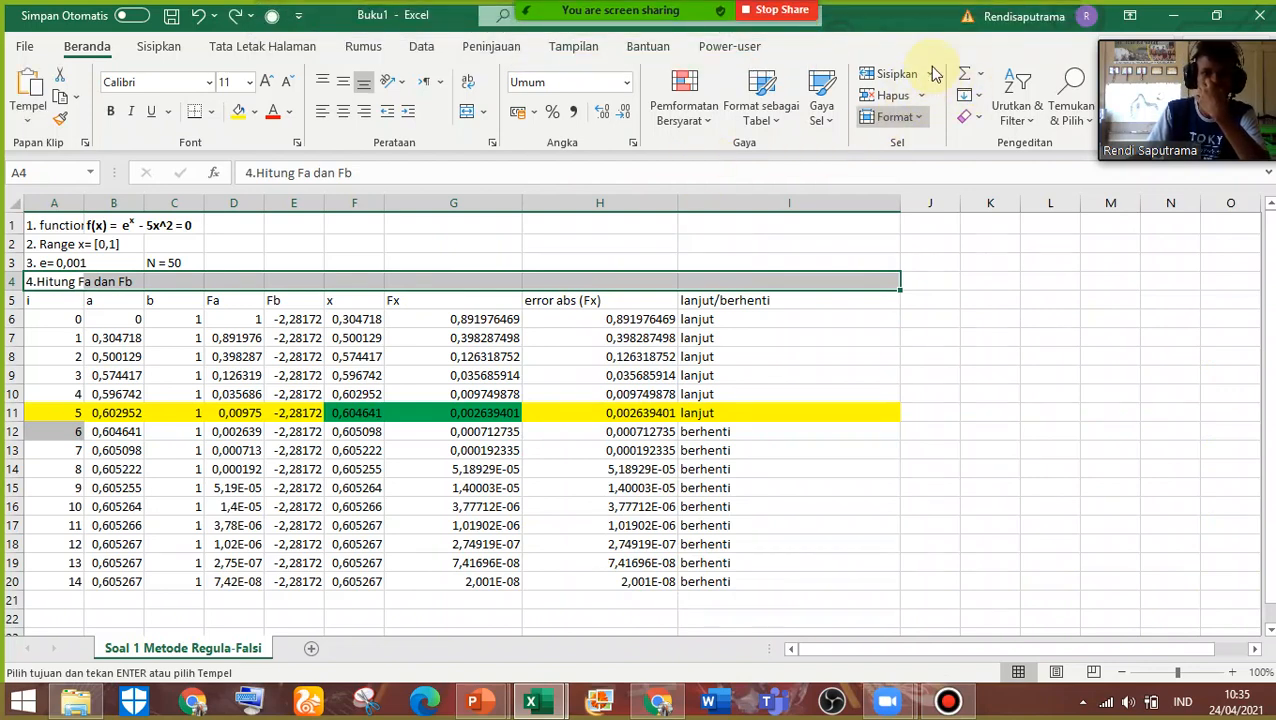
Insert blank cells at A4:I4, shifting the existing cells down
click(929, 73)
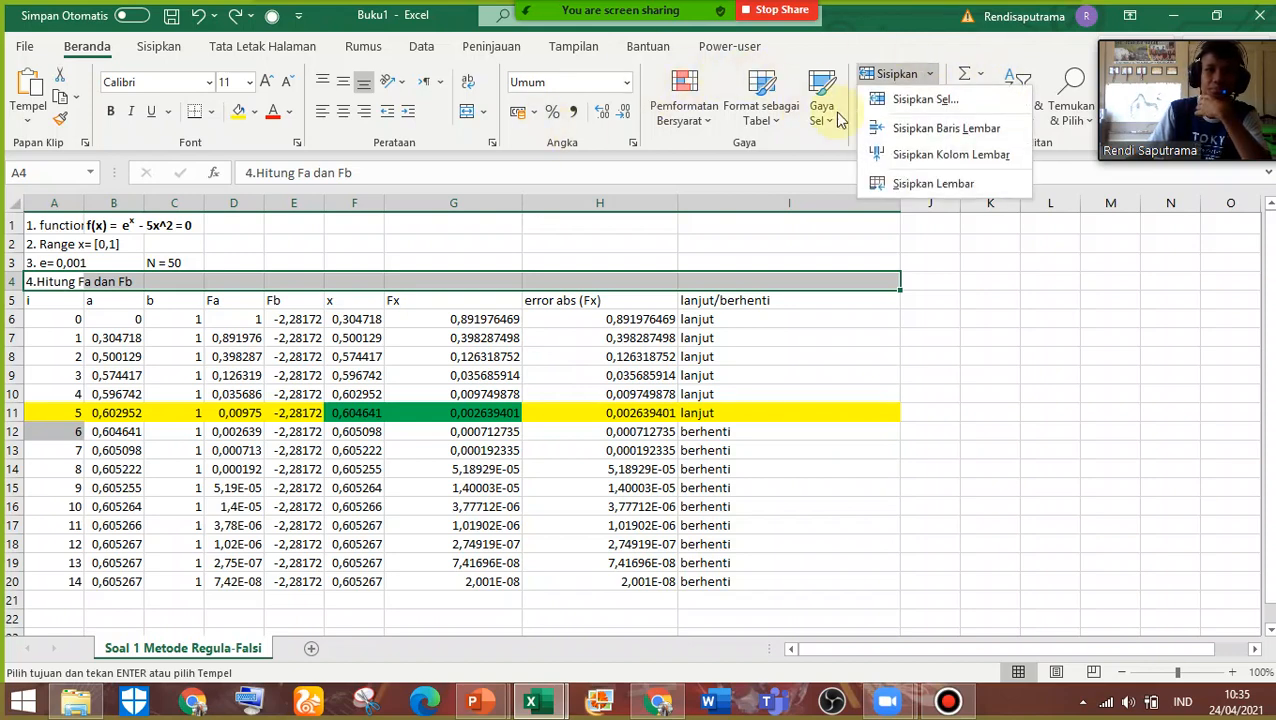
click(885, 100)
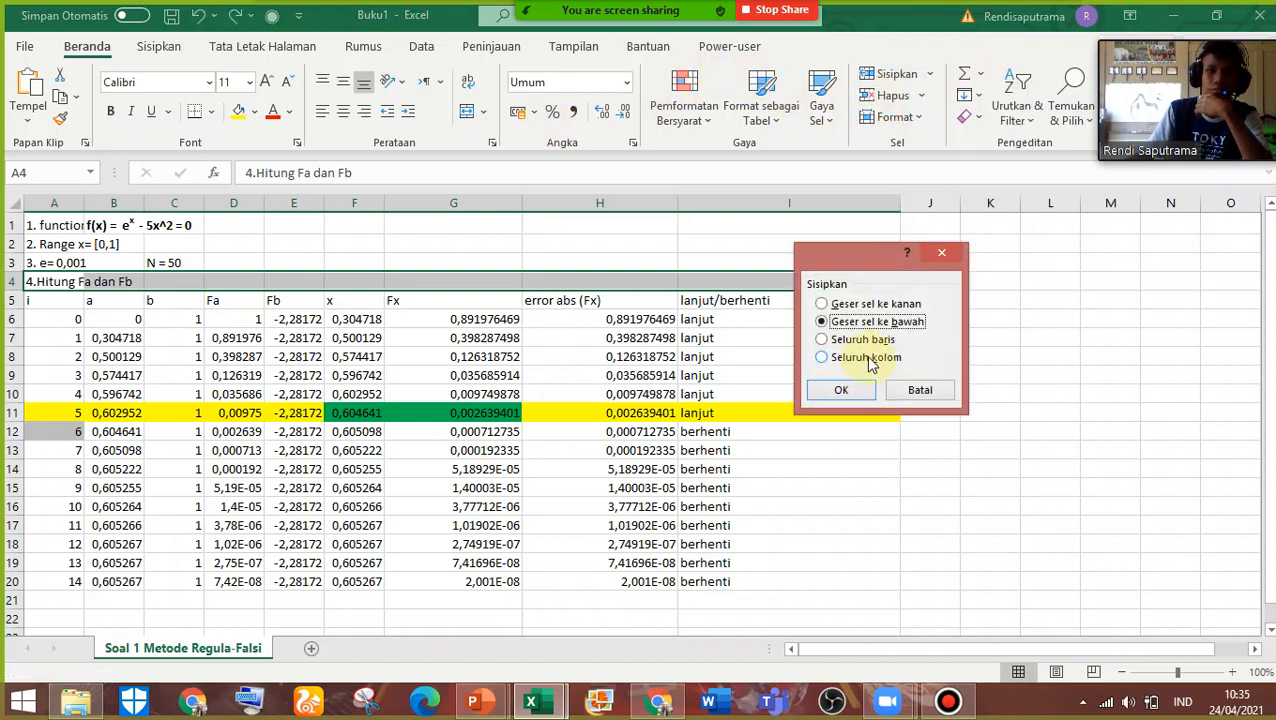
click(841, 389)
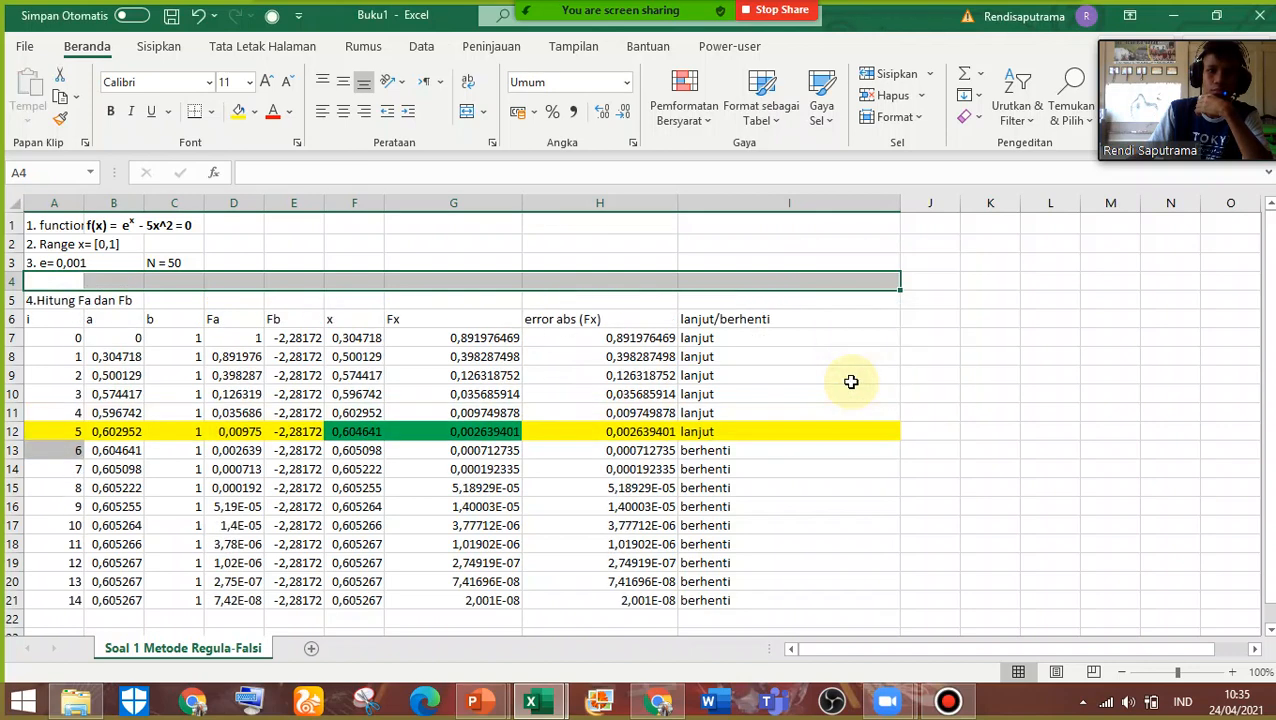
Move the "4.Hitung Fa dan Fb" row from A5:I5 up to A4, leaving a blank row above the table
drag(28, 293, 760, 298)
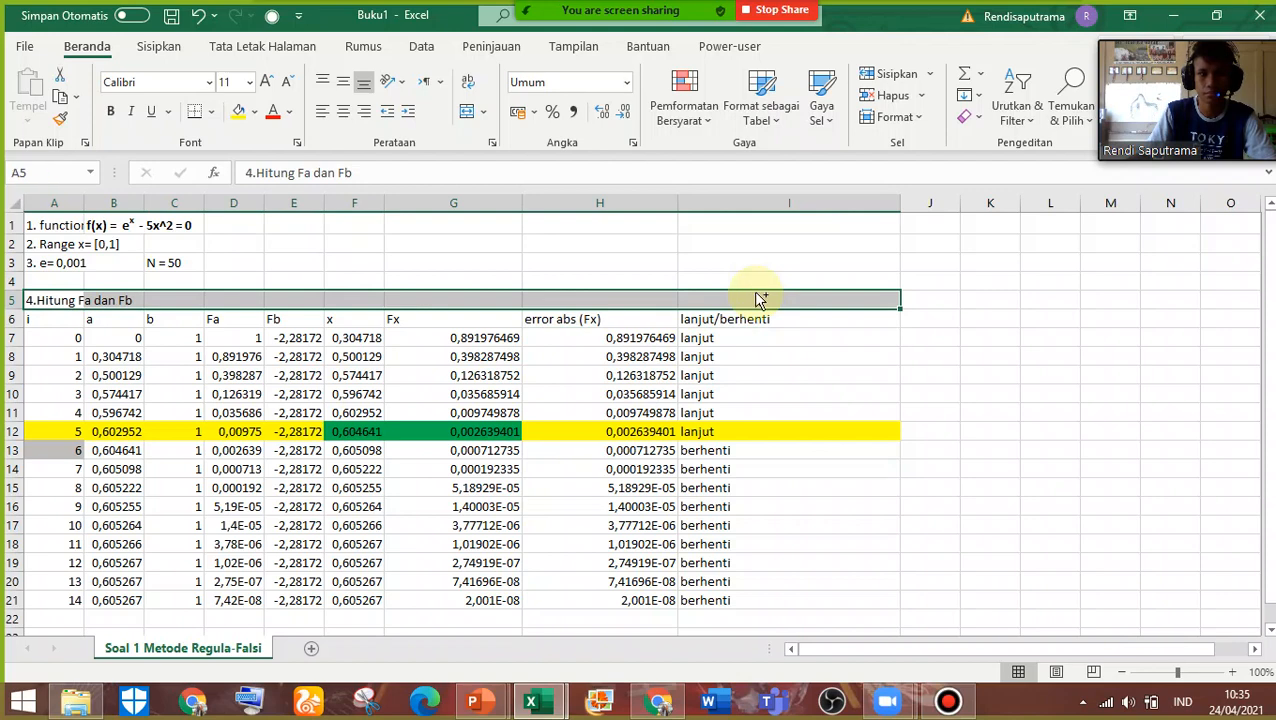
key(ctrl+c)
click(56, 279)
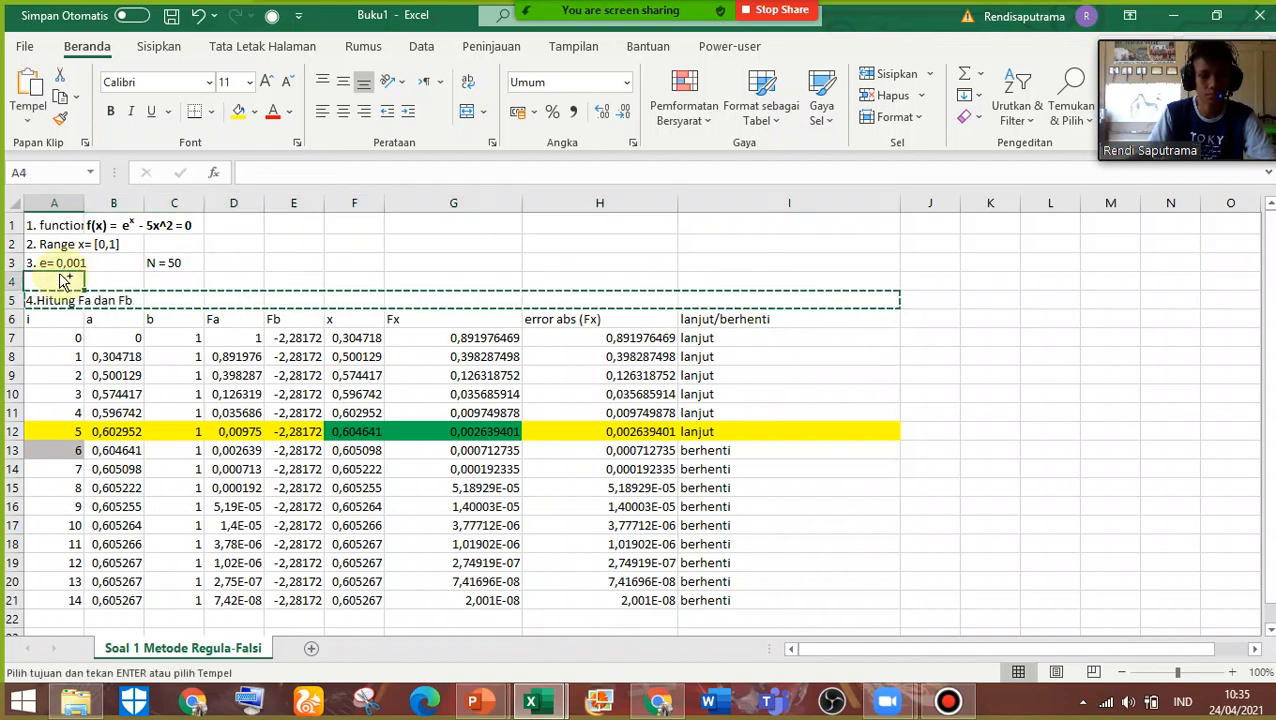
key(Return)
click(156, 263)
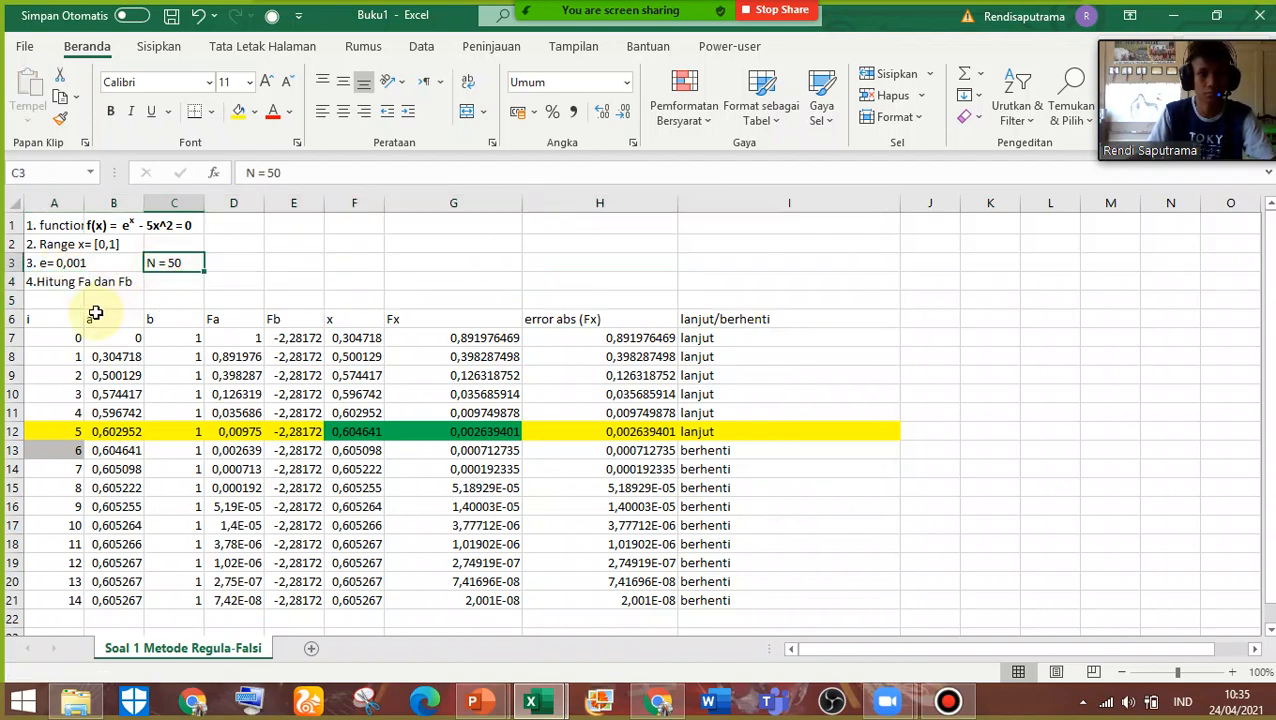
Apply all borders to the iteration table A6:I21
drag(43, 319, 828, 604)
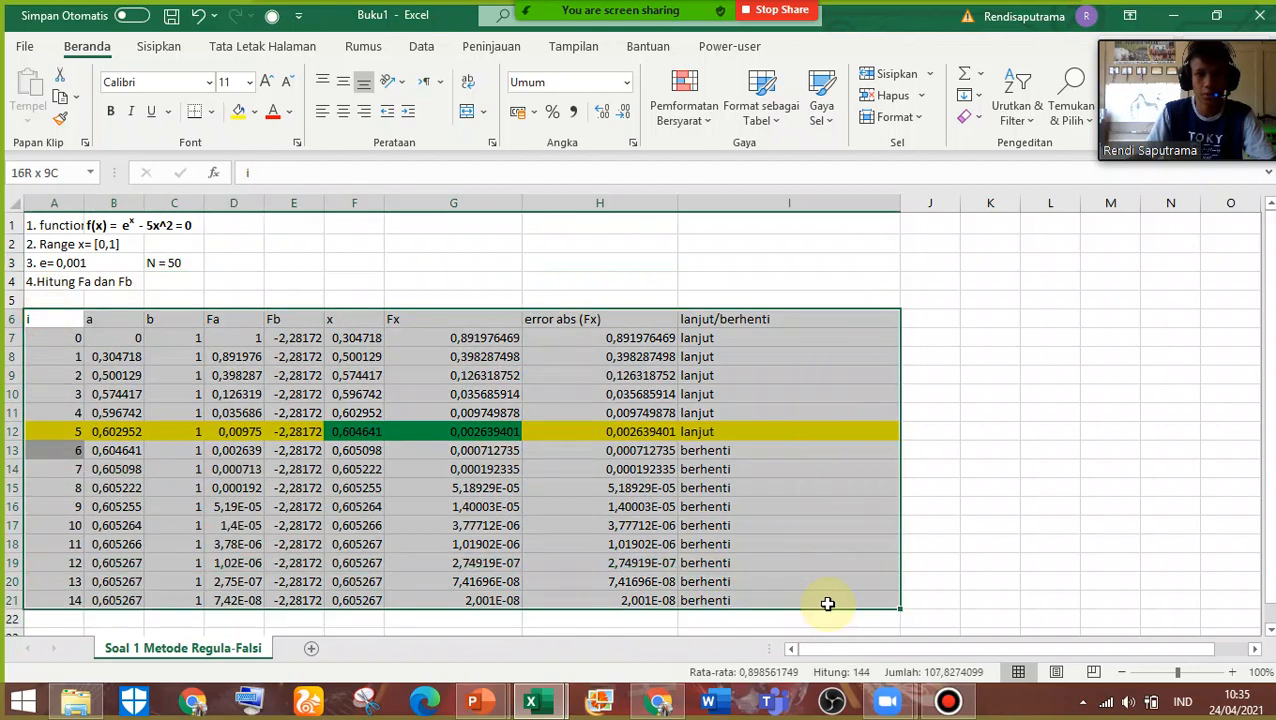
click(255, 114)
click(212, 112)
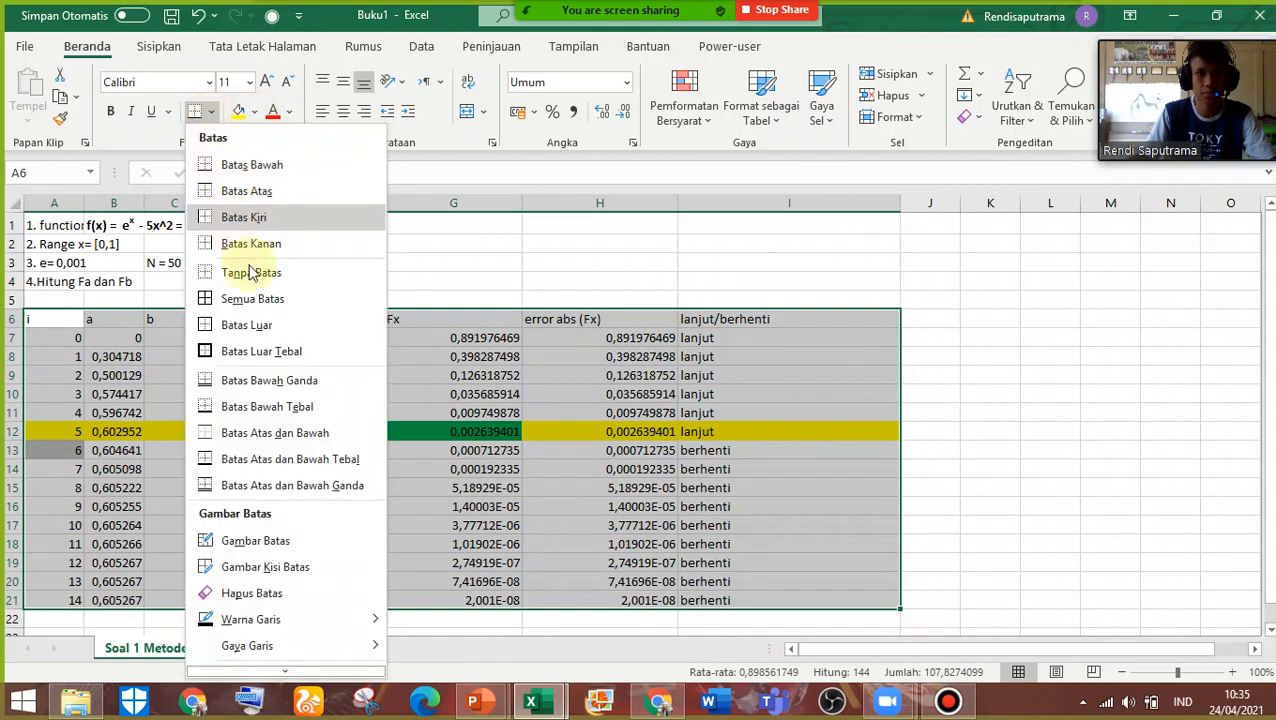
click(254, 308)
Fill the problem description block A1:E4 with yellow
click(60, 224)
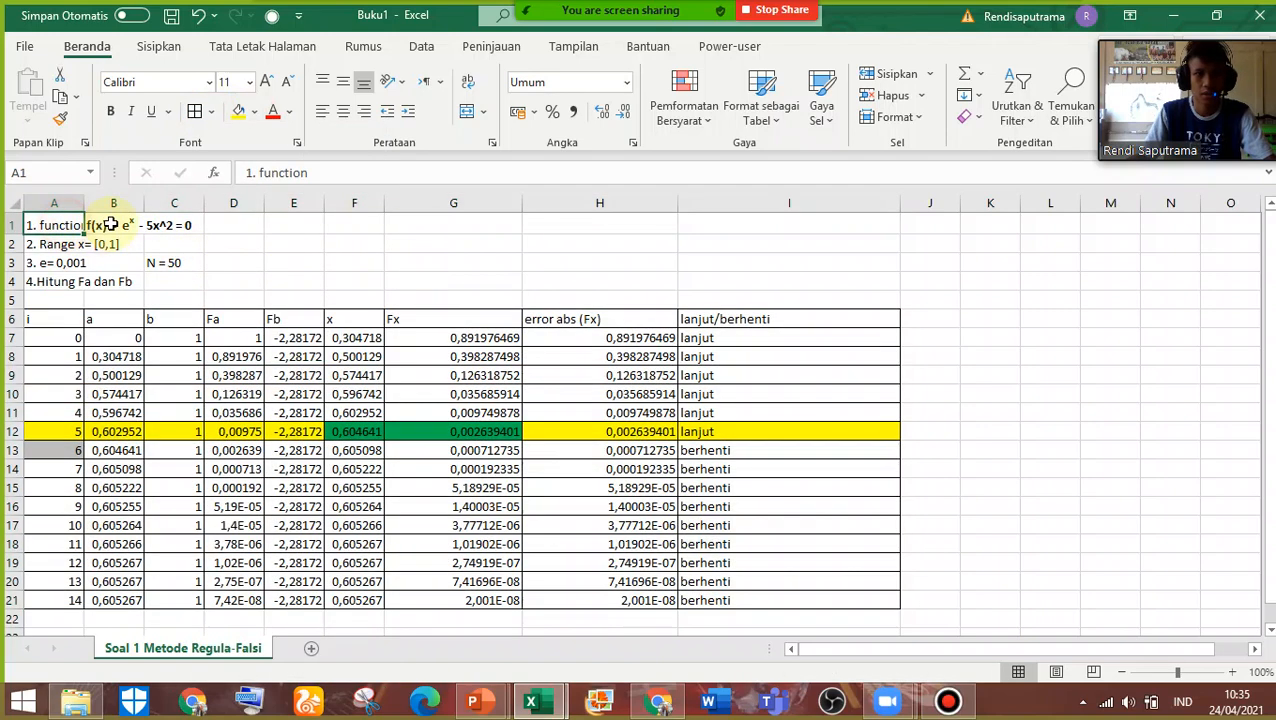
drag(36, 222, 270, 281)
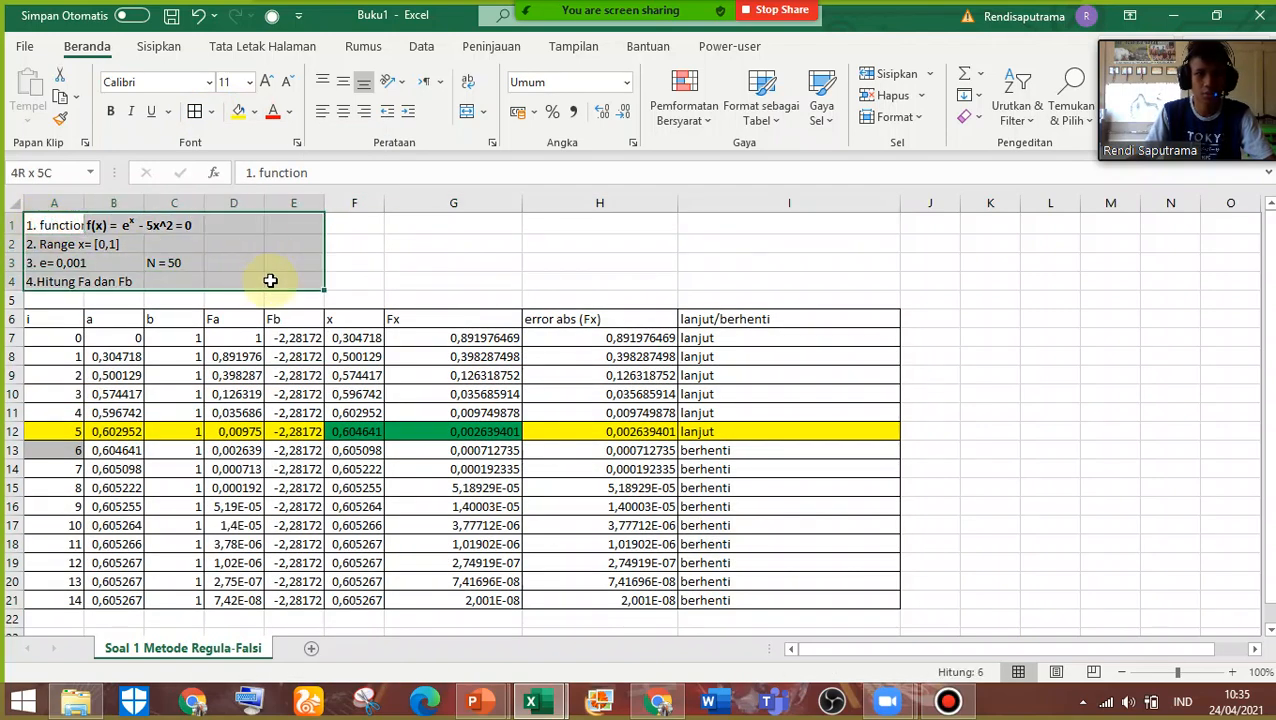
click(239, 112)
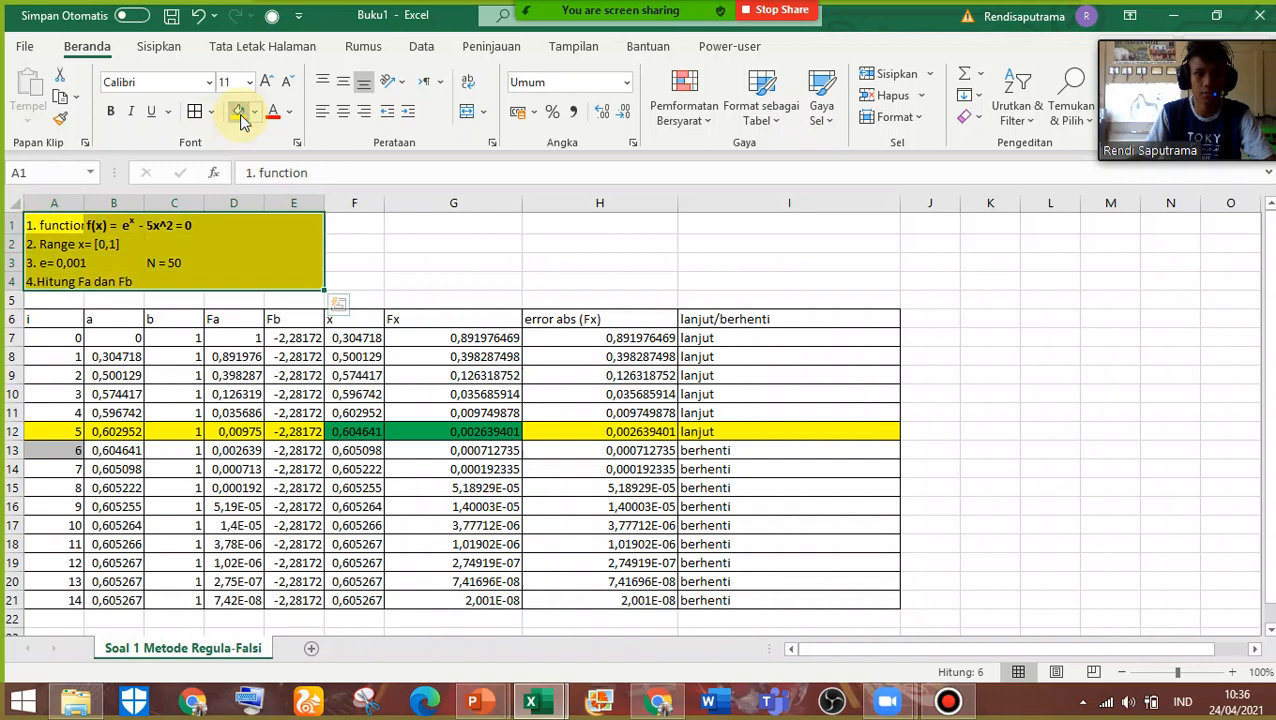
Change the label in cell A1 to "1. fungsi"
click(340, 230)
click(65, 226)
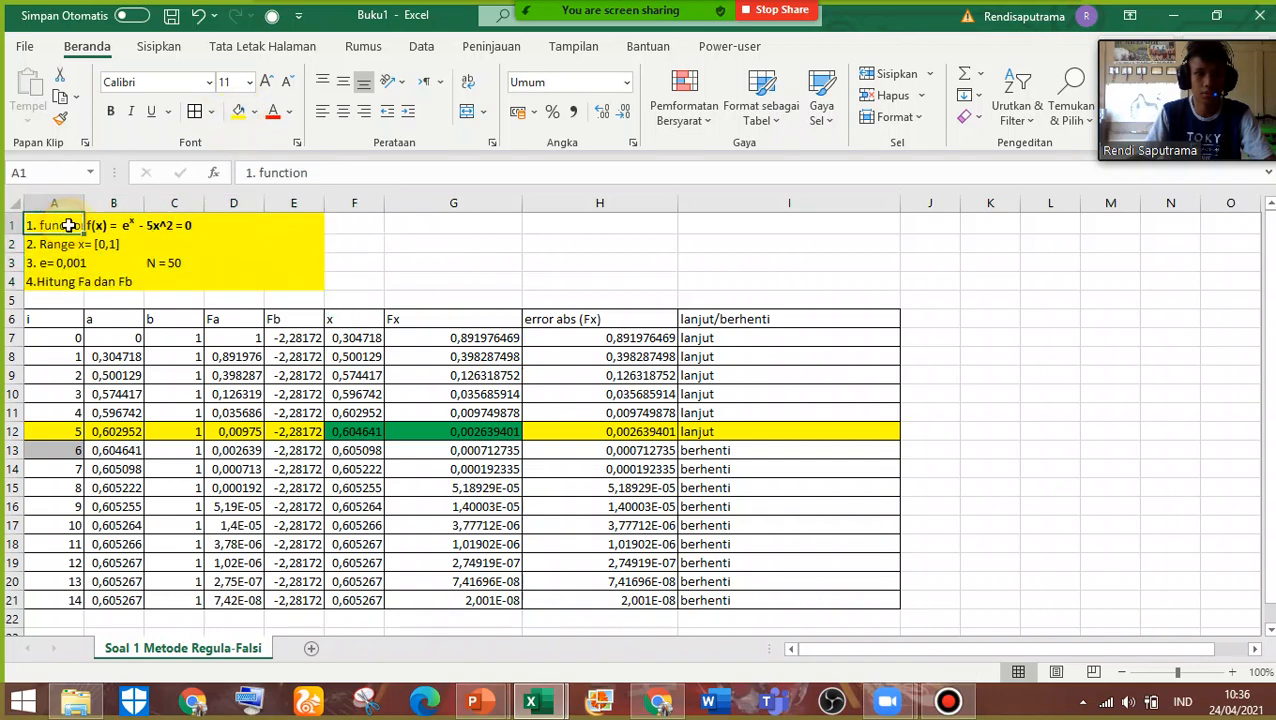
double_click(83, 227)
double_click(72, 226)
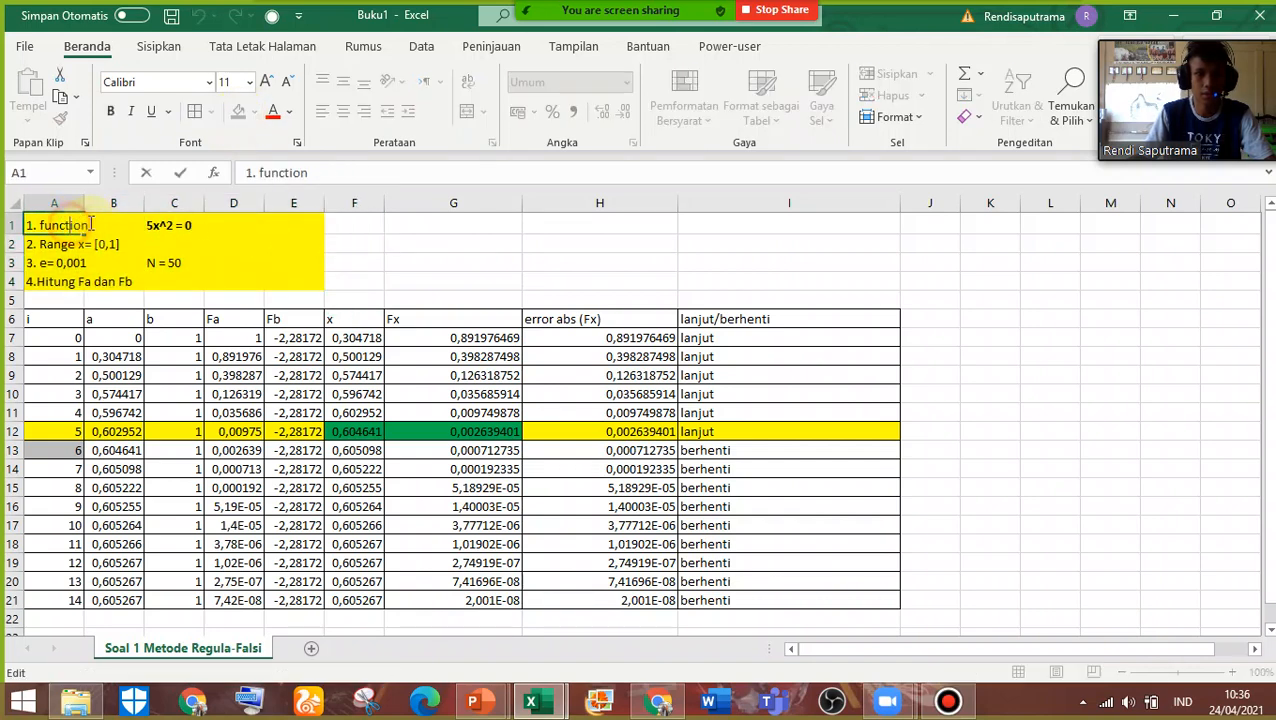
click(94, 224)
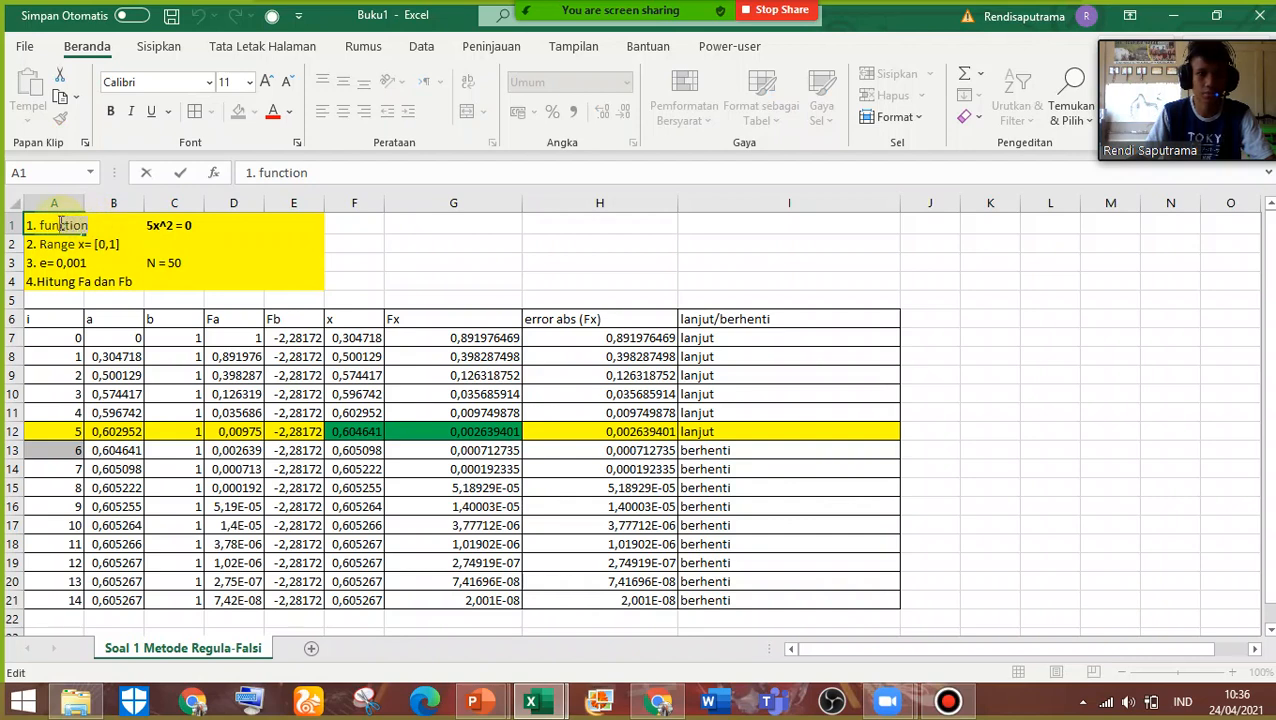
text(gs)
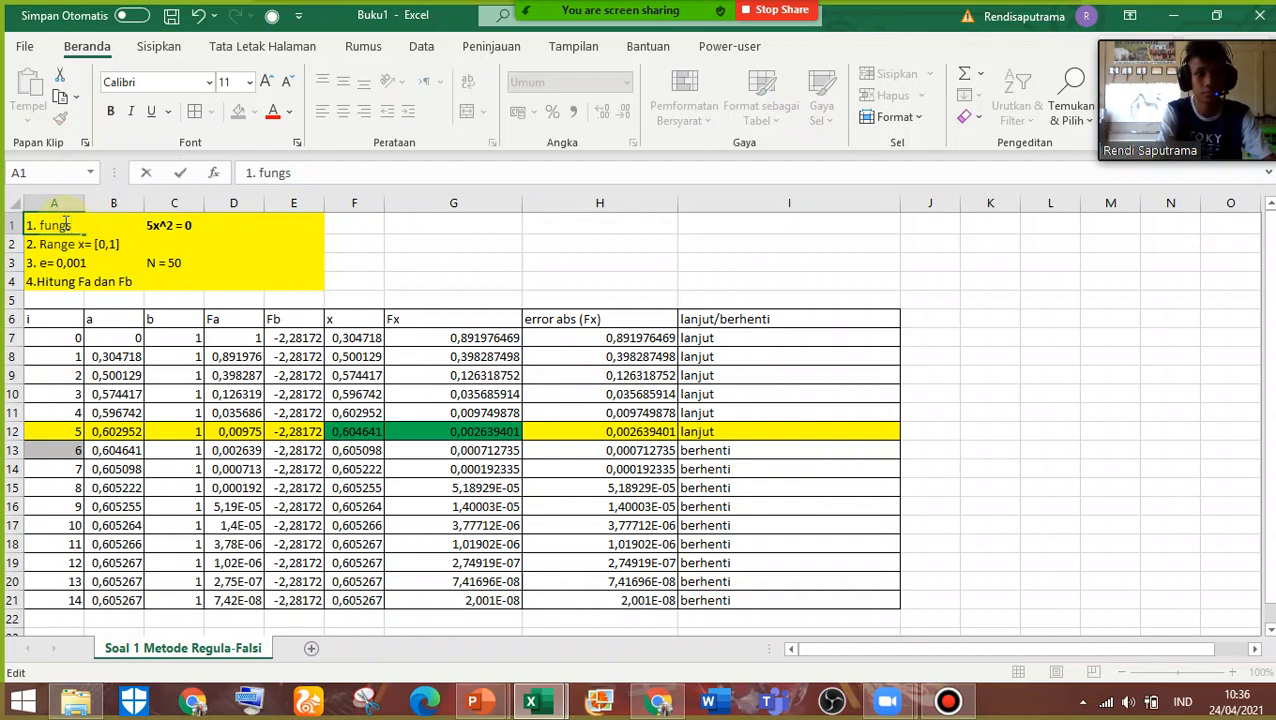
text(i)
key(Return)
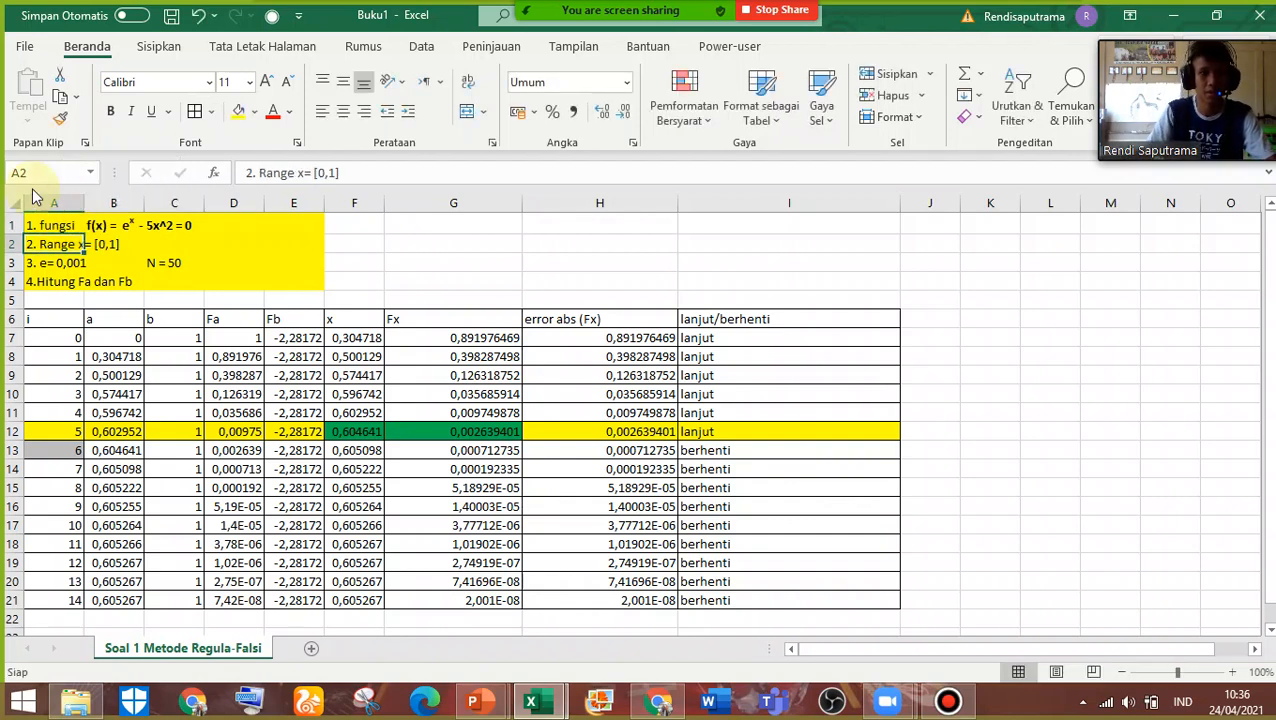
Widen column A to fit the range text in A2, and open the function in B1 for editing
drag(85, 204, 122, 210)
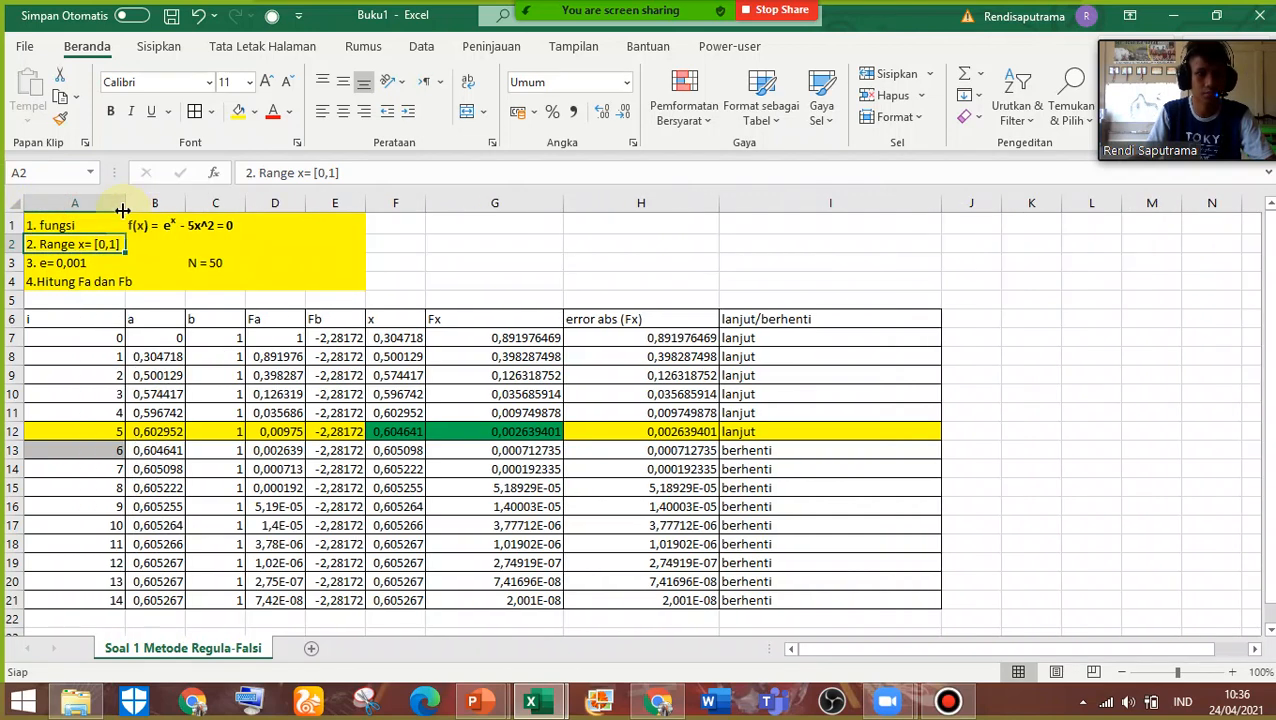
click(160, 226)
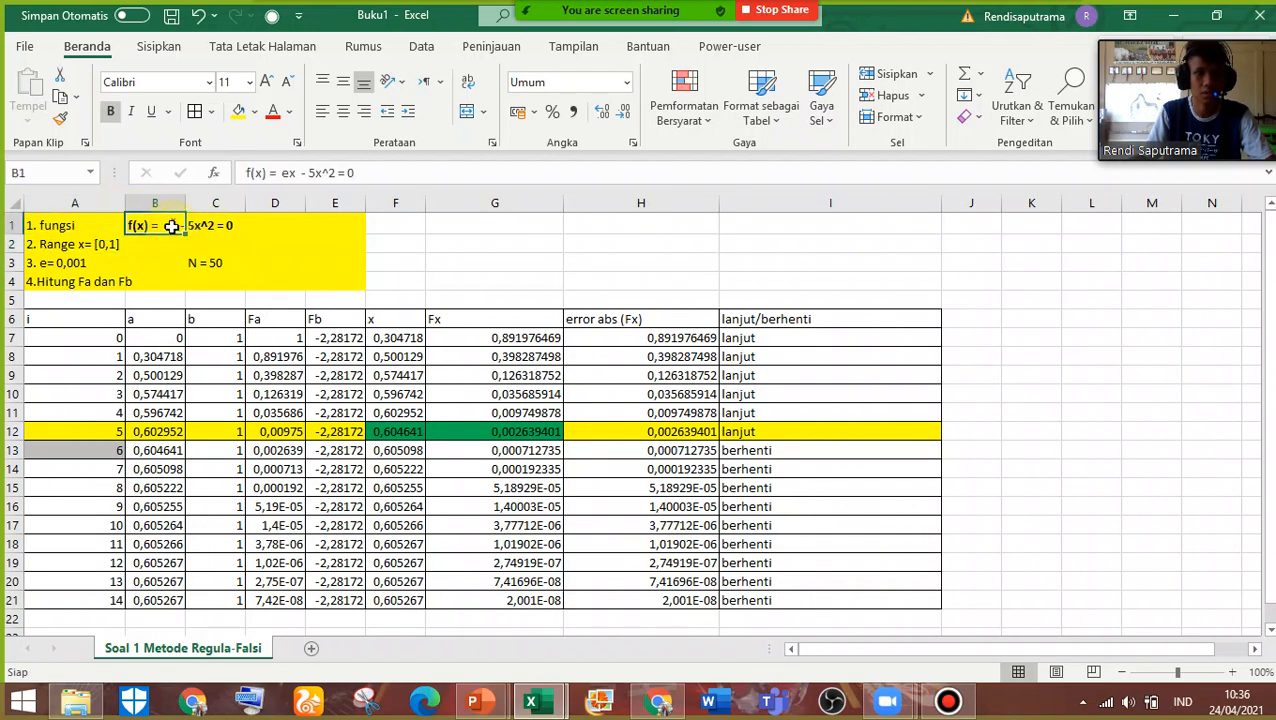
double_click(160, 226)
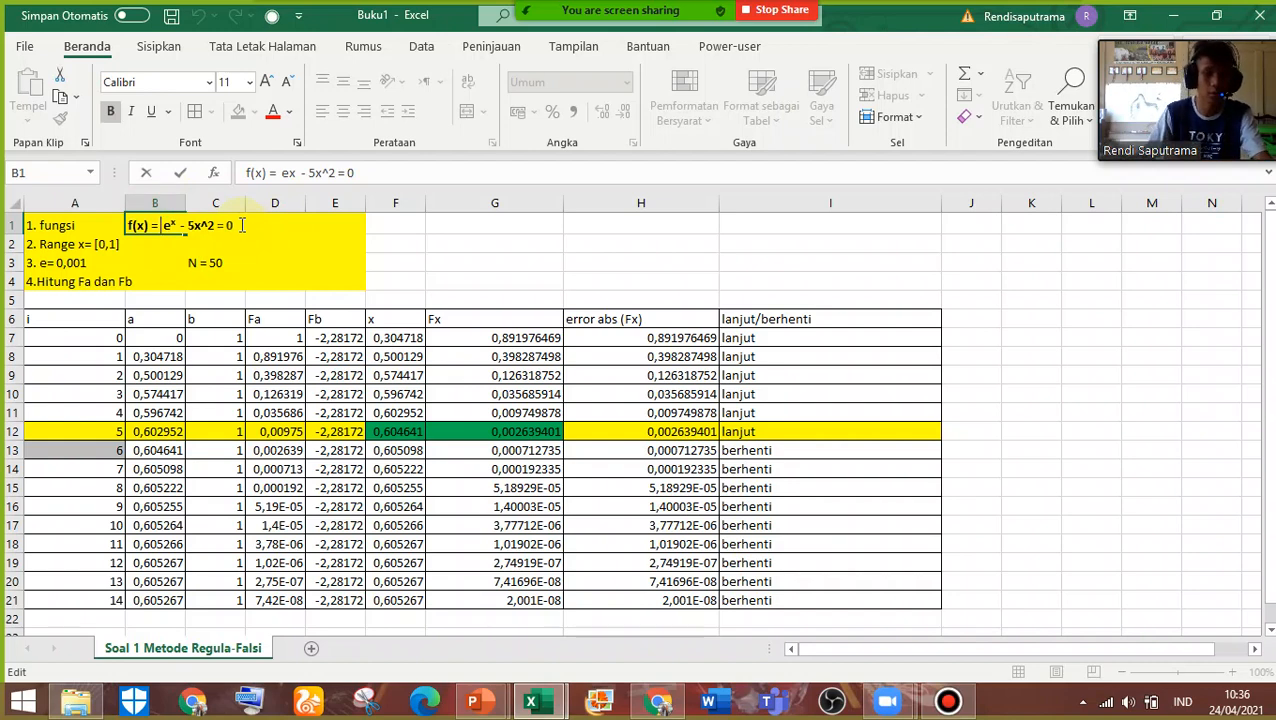
Set the tolerance in cell A3 to e= 0,00001
click(74, 246)
double_click(100, 245)
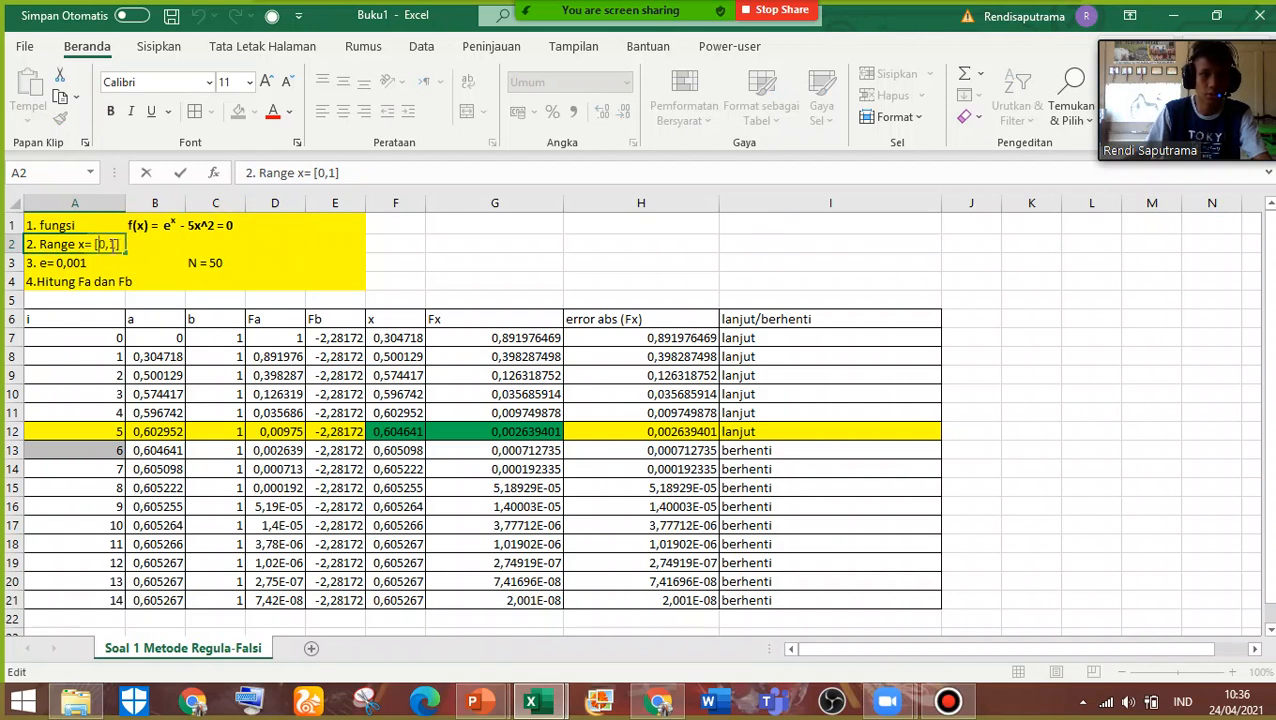
double_click(111, 262)
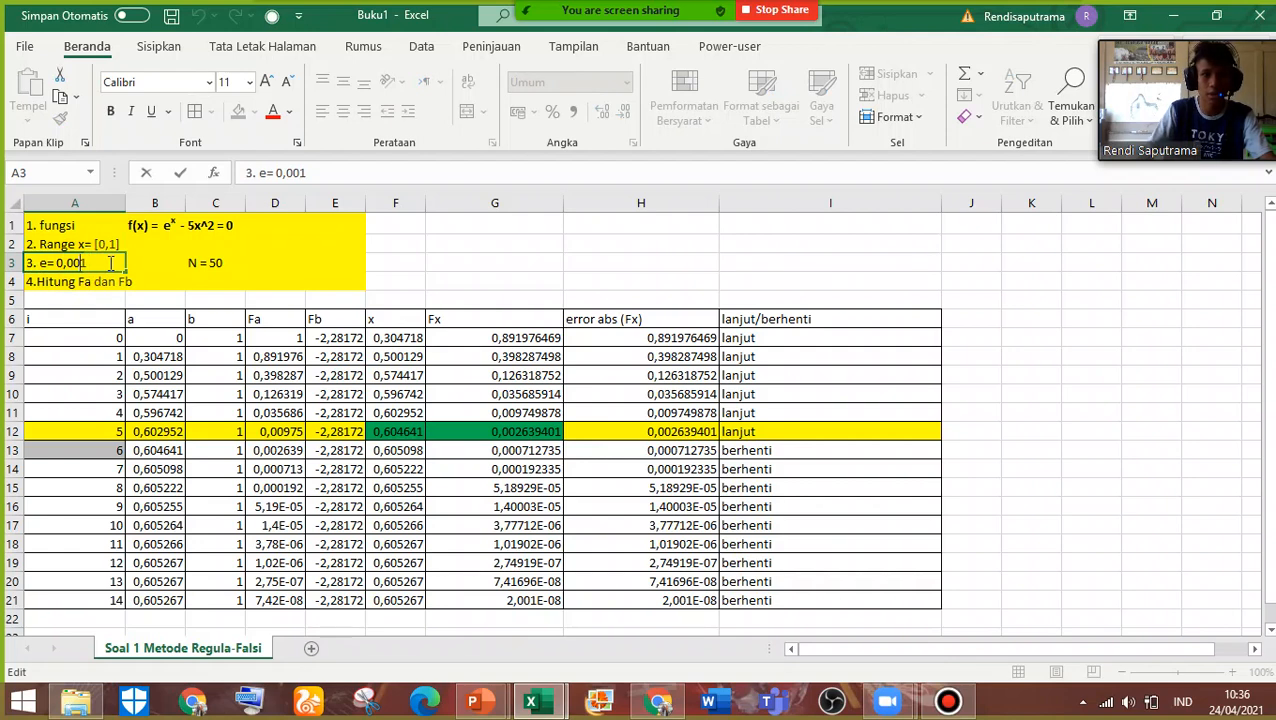
text(00)
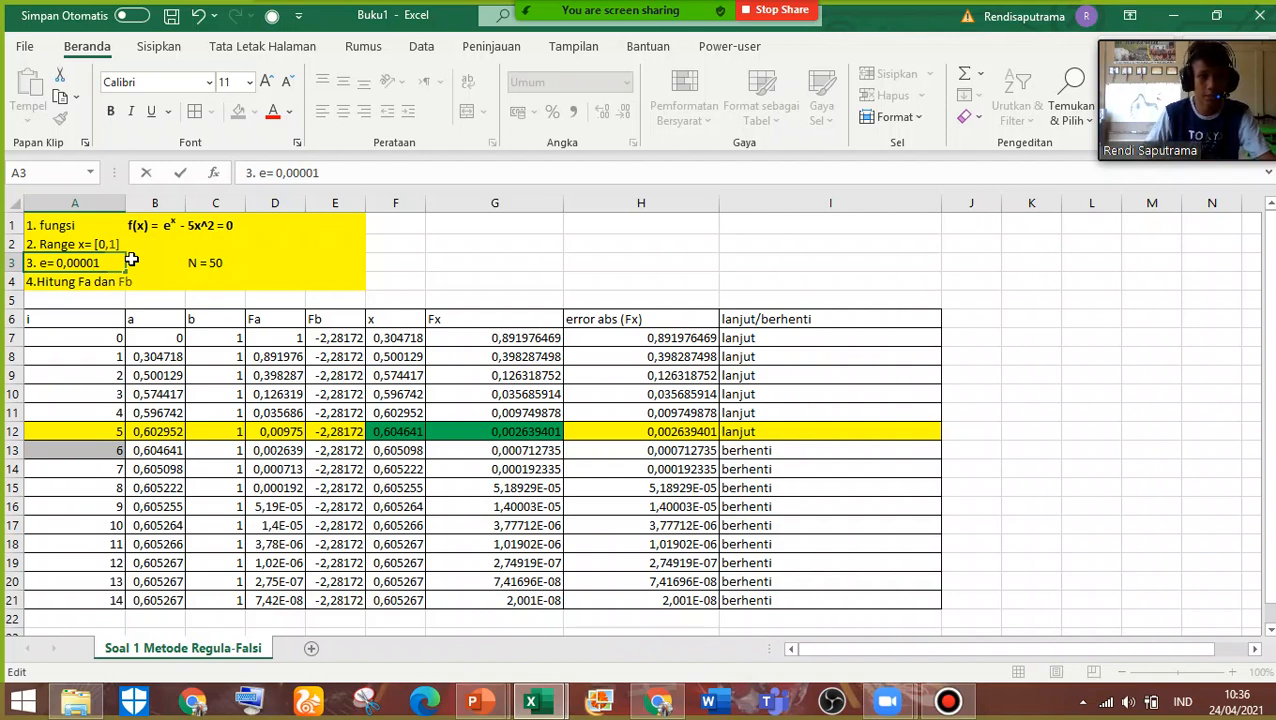
Set the iteration limit in C3 to N = 21, and narrow column A slightly
double_click(212, 262)
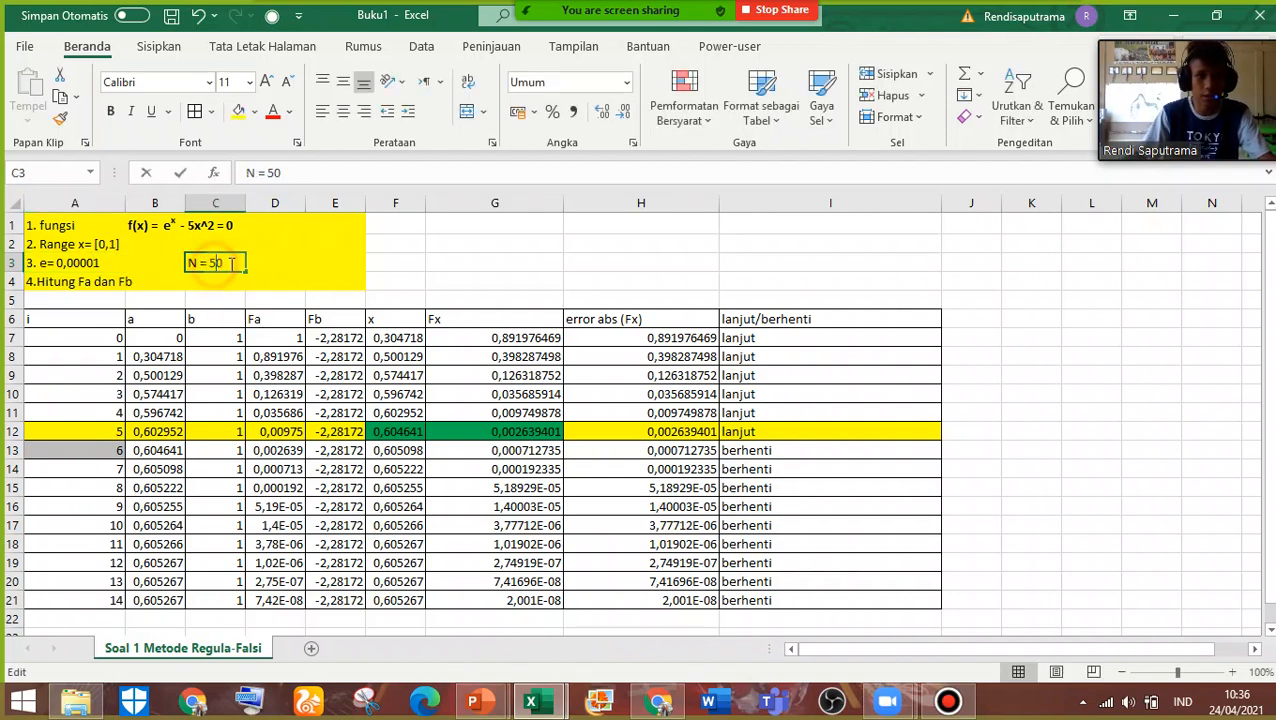
drag(228, 265, 209, 265)
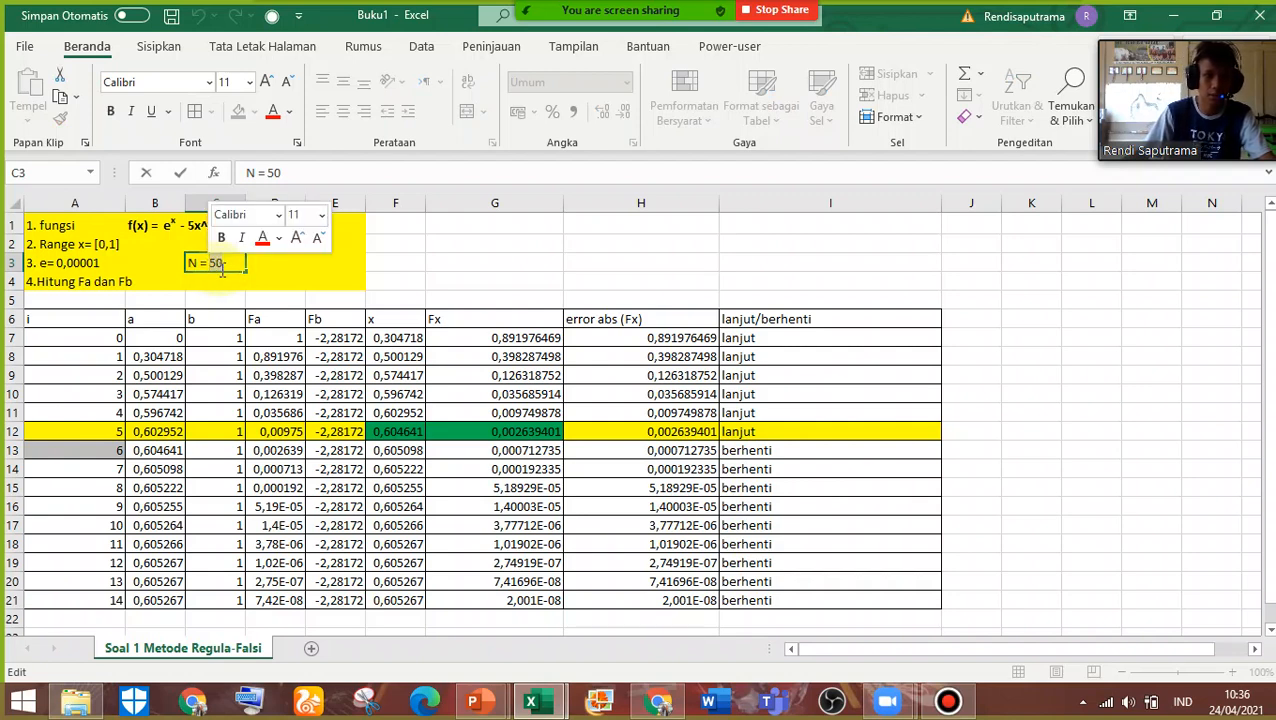
key(BackSpace)
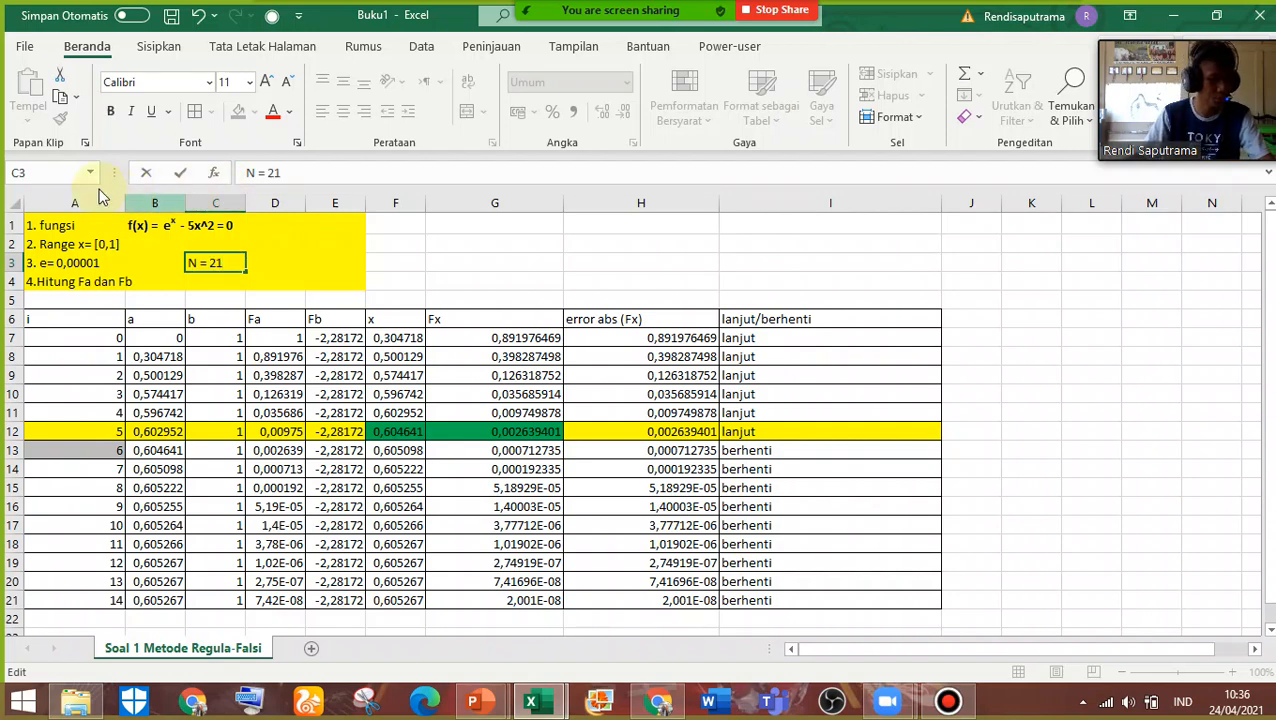
click(100, 282)
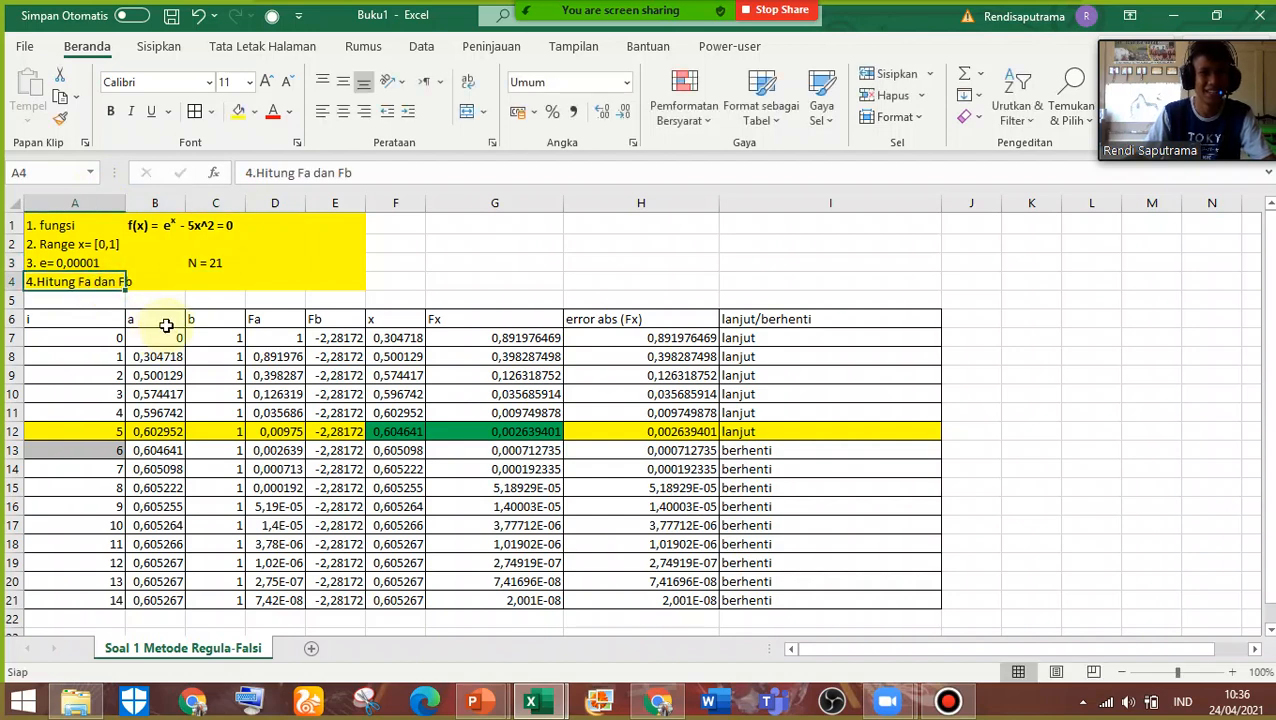
drag(111, 219, 109, 221)
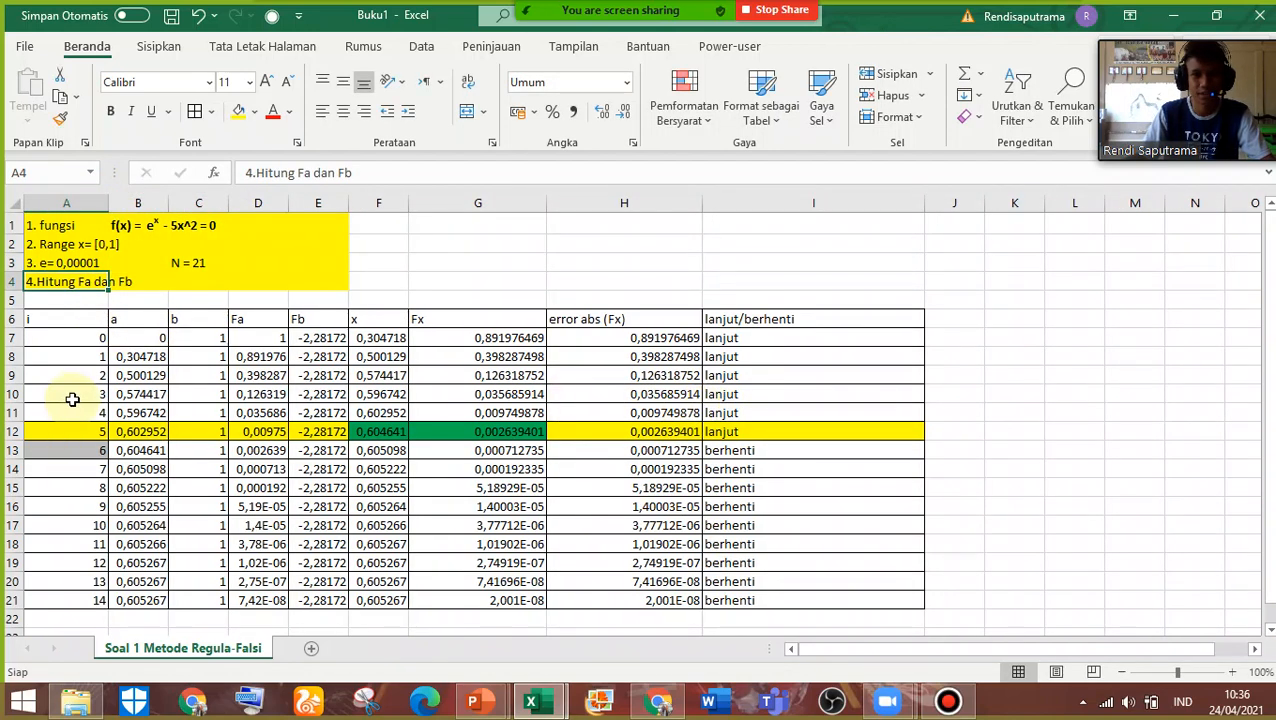
Clear the contents and remove the fill colours of table rows A10:I21, keeping the borders
drag(75, 385, 806, 600)
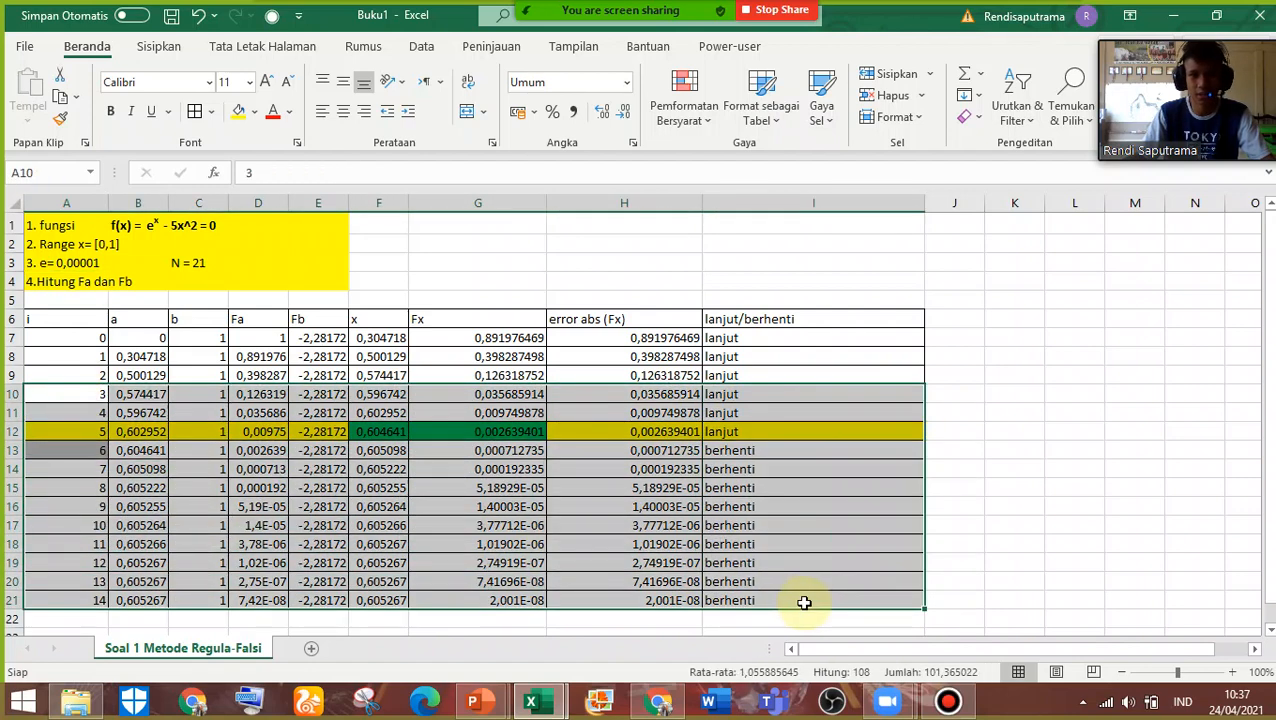
key(Delete)
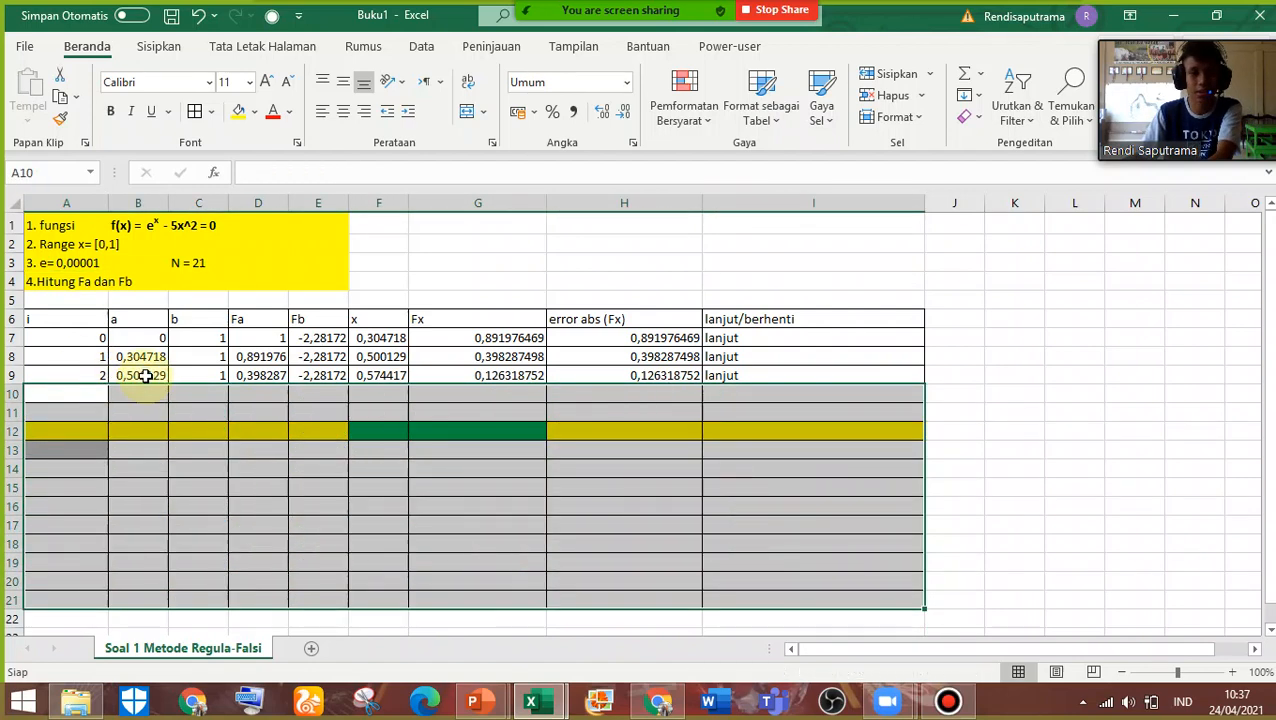
drag(60, 396, 906, 601)
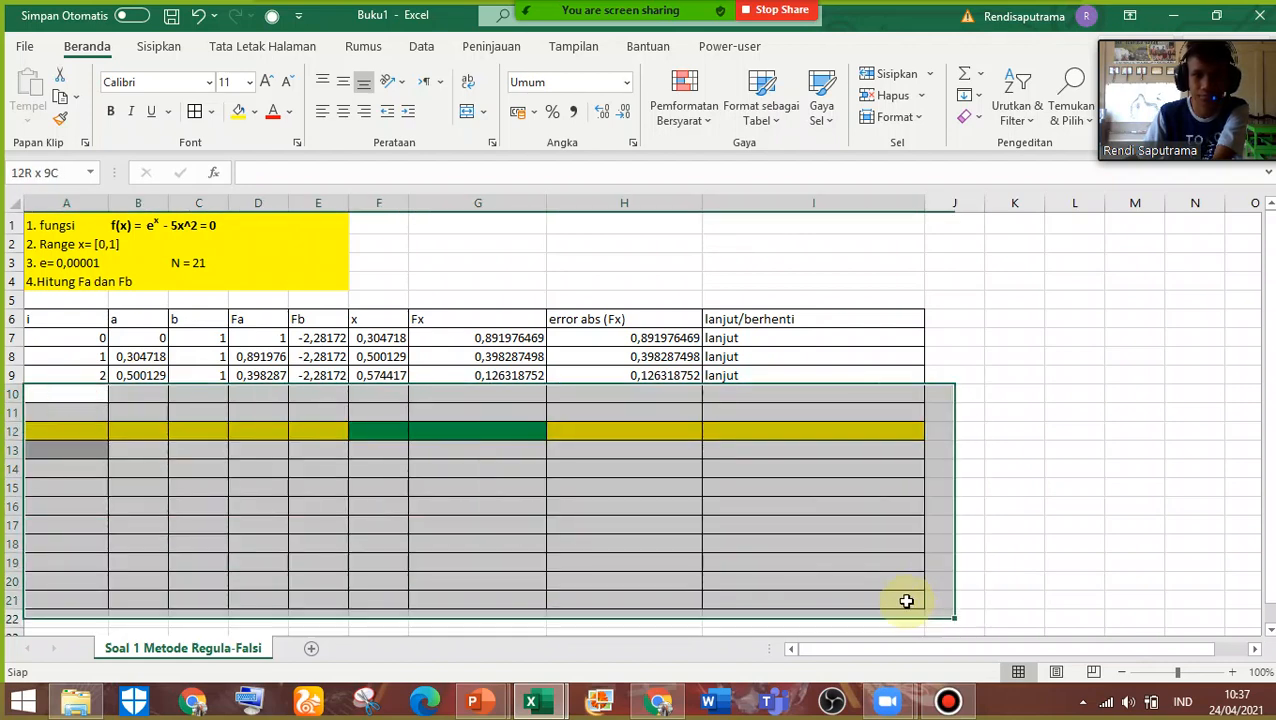
click(254, 112)
click(270, 320)
click(450, 450)
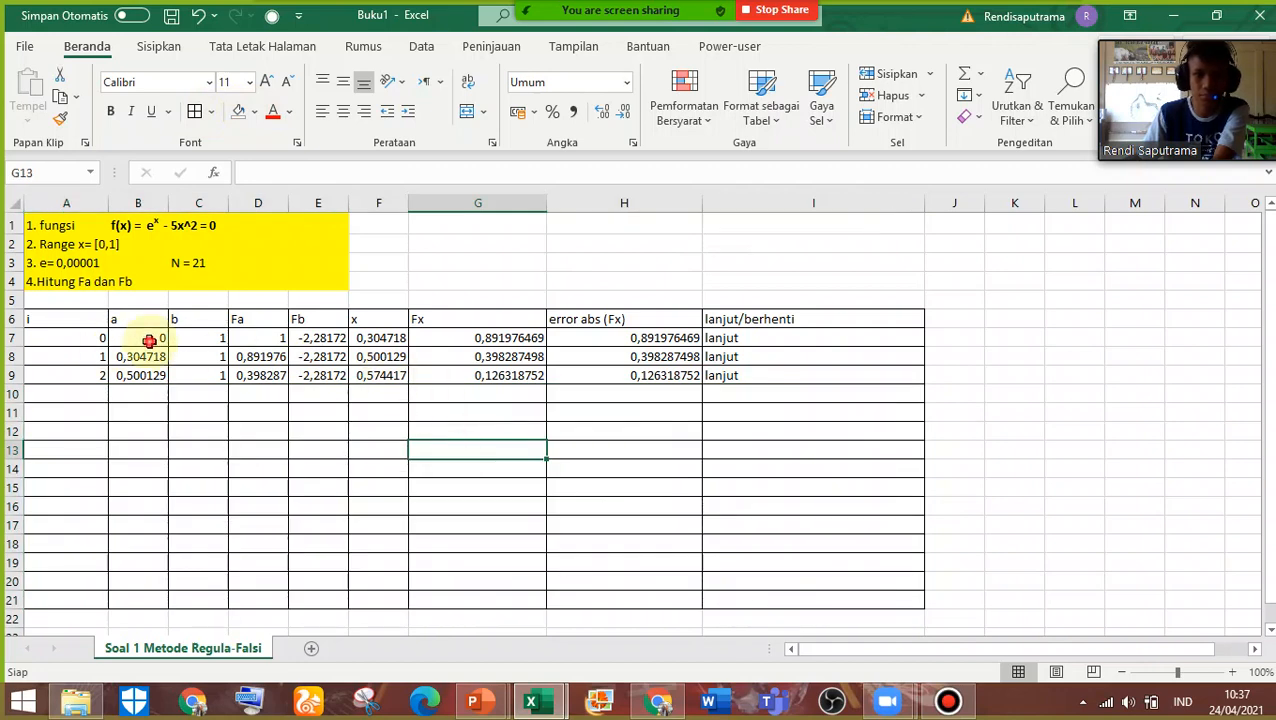
Narrow column A to about the same width as column B
click(148, 340)
double_click(149, 340)
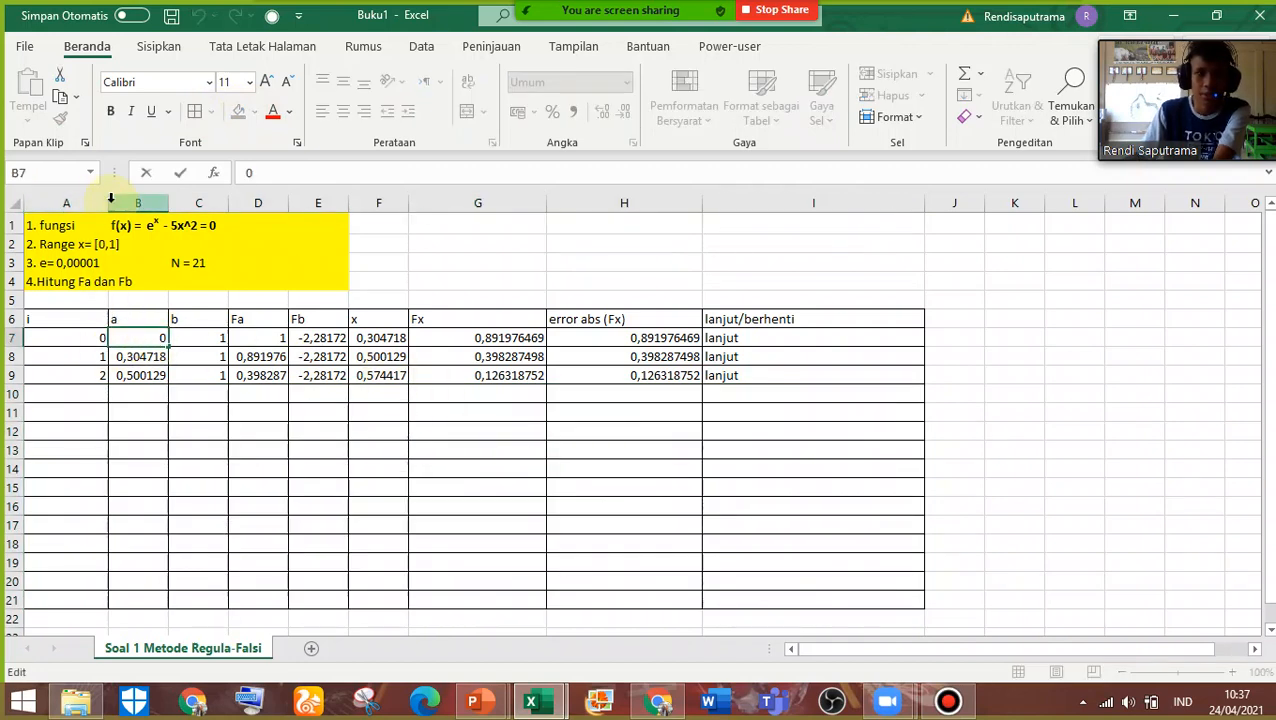
click(60, 318)
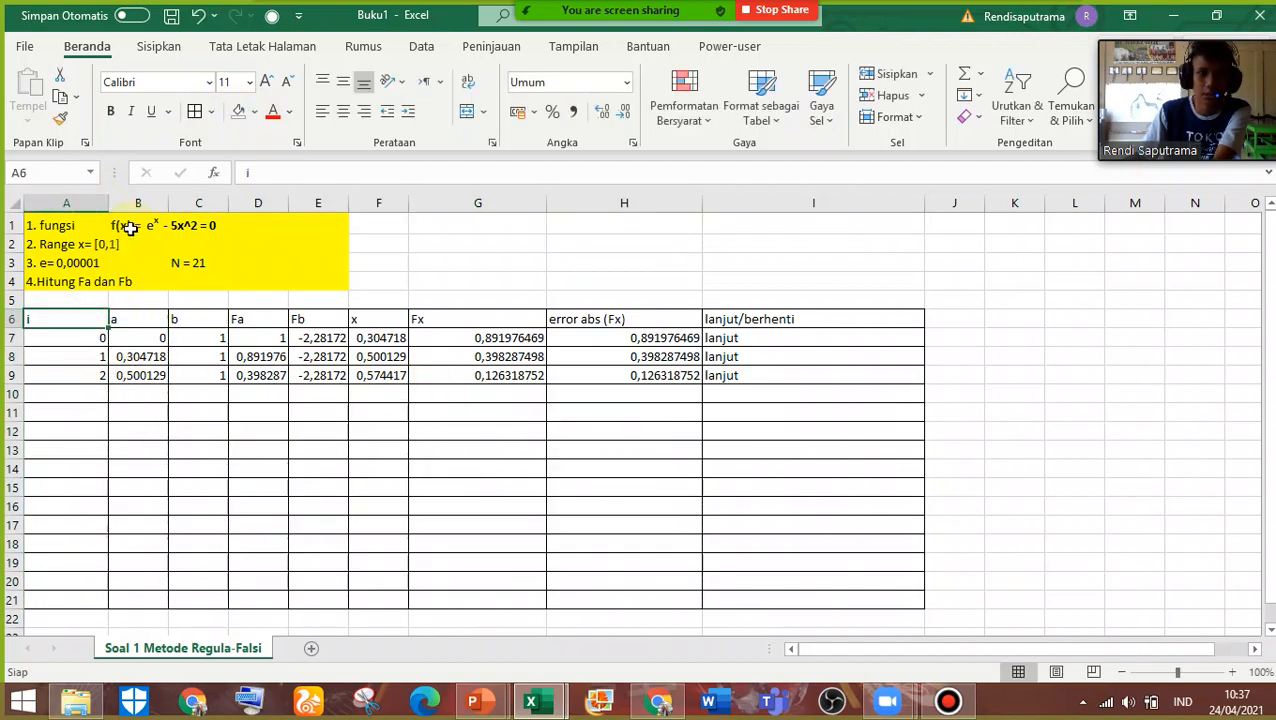
drag(105, 199, 84, 199)
Examine the starting values of a and b in cells B7 and C7
click(75, 338)
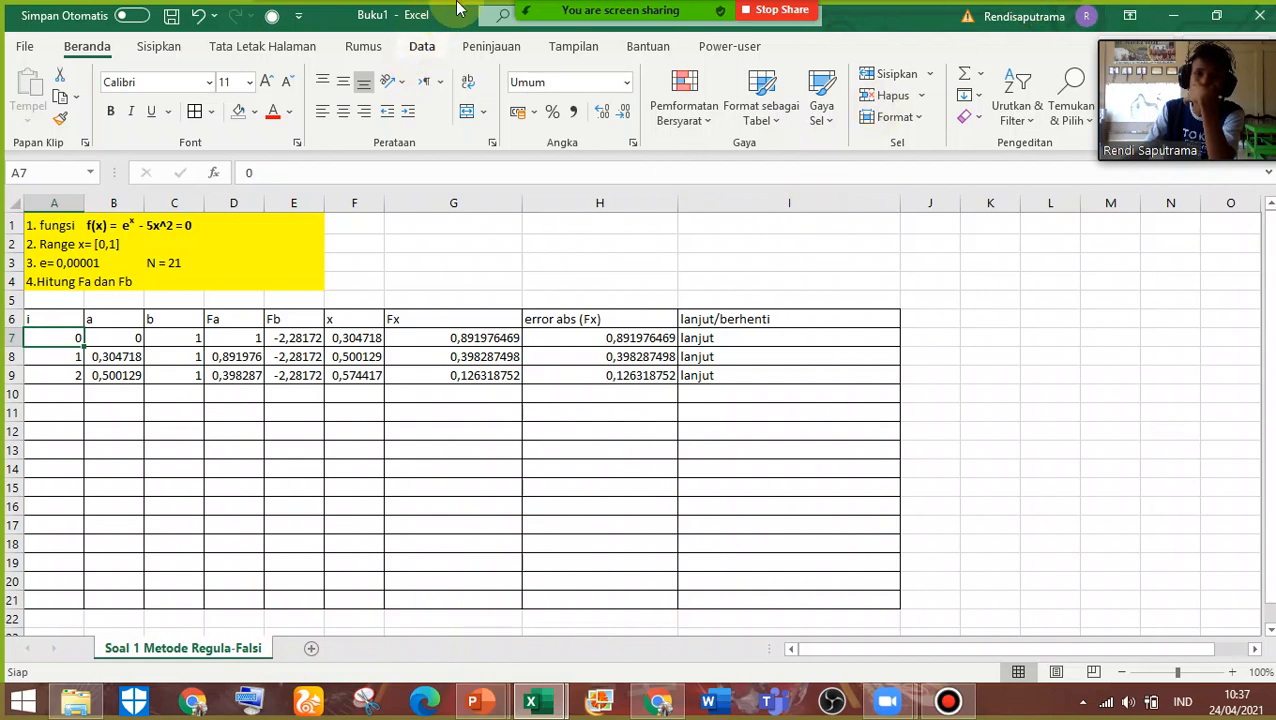
click(115, 340)
double_click(130, 336)
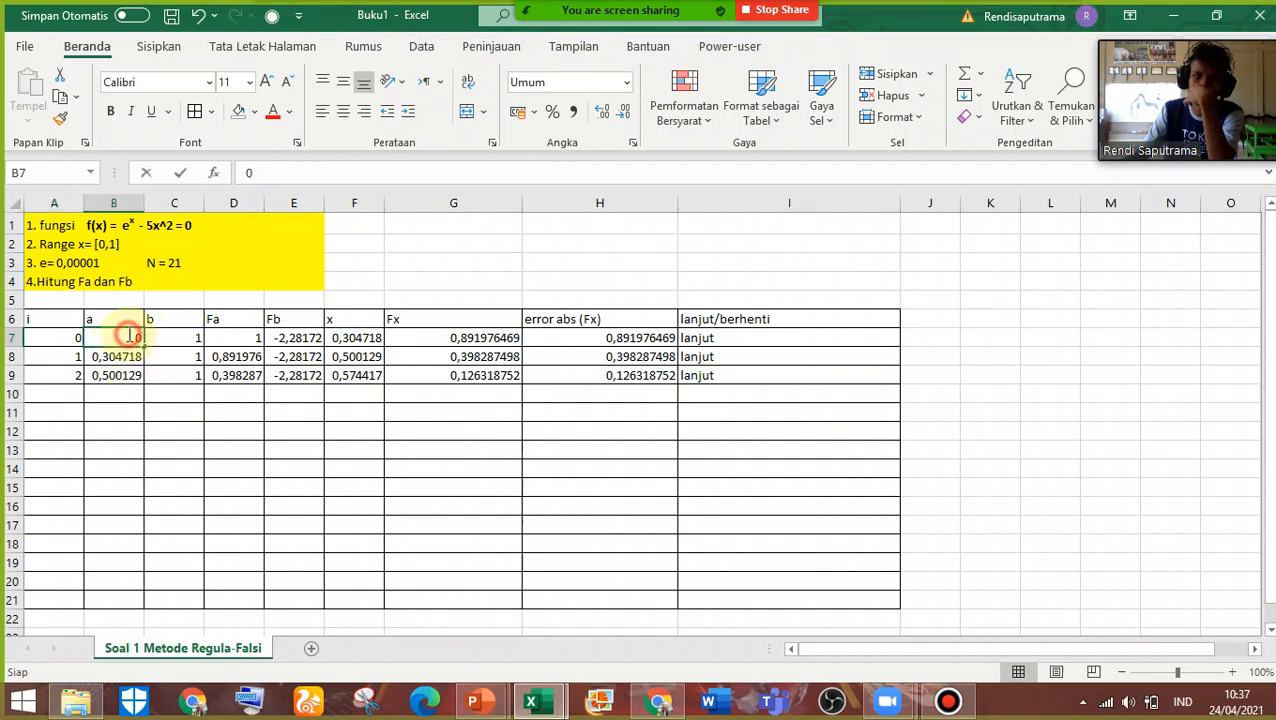
key(Return)
click(194, 341)
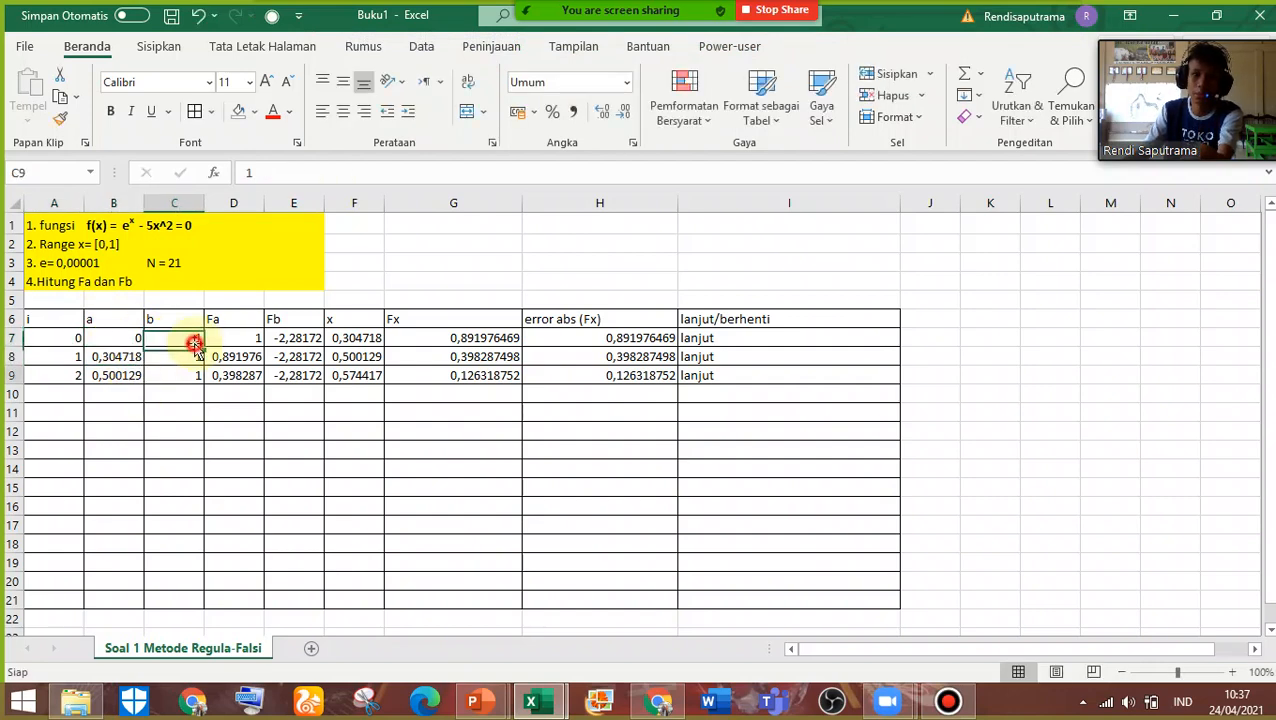
click(190, 326)
click(182, 338)
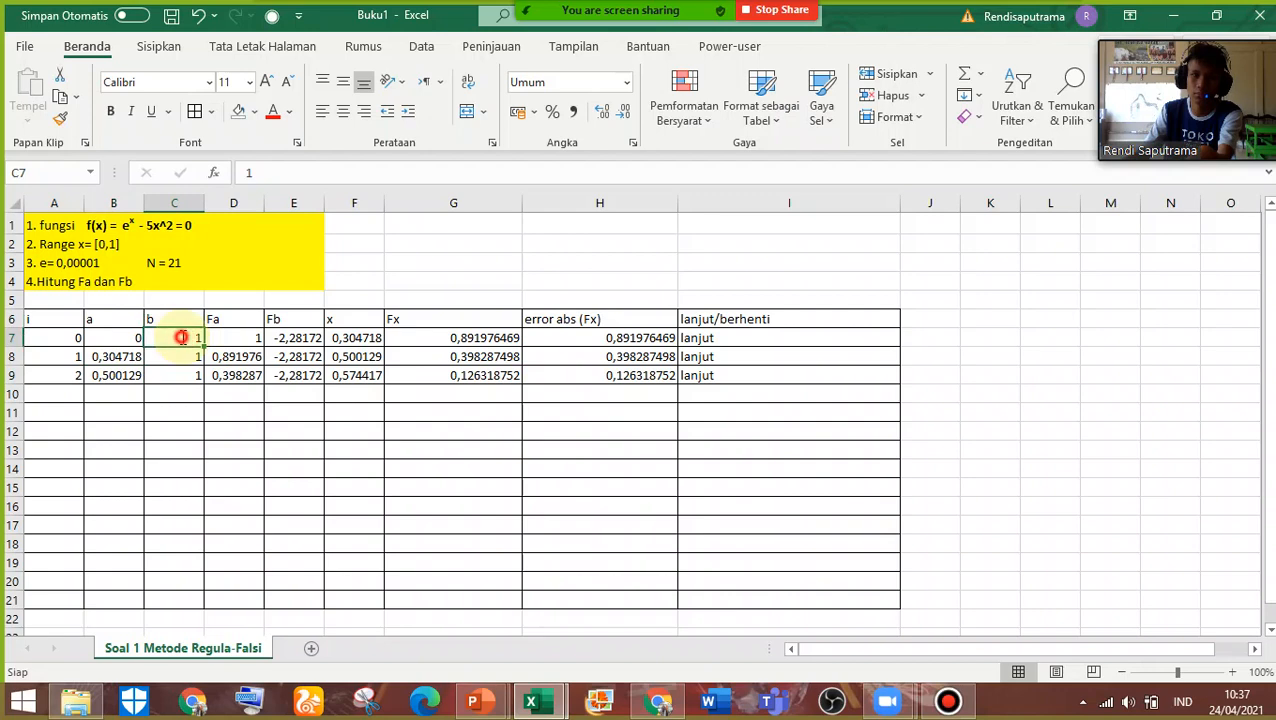
double_click(182, 337)
key(Return)
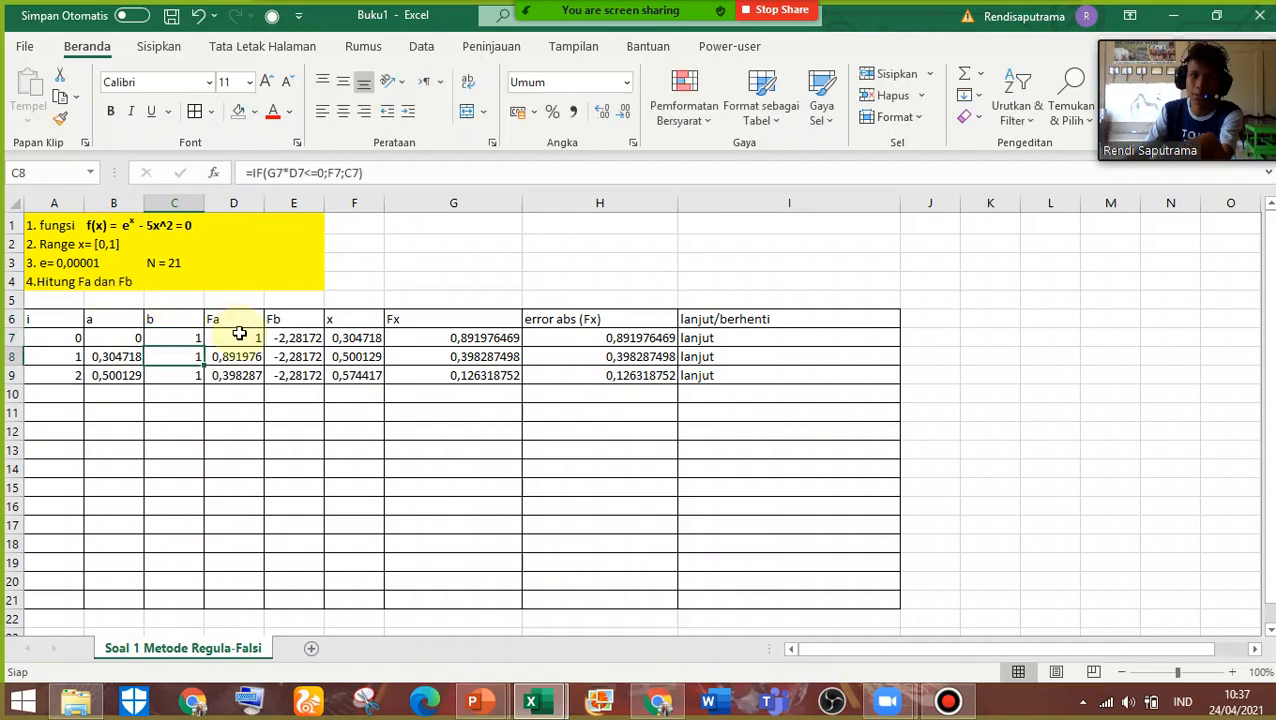
Replace the Fa formula in cell D7 with a freshly entered =EXP(B7)-(5*(B7)^2)
double_click(242, 339)
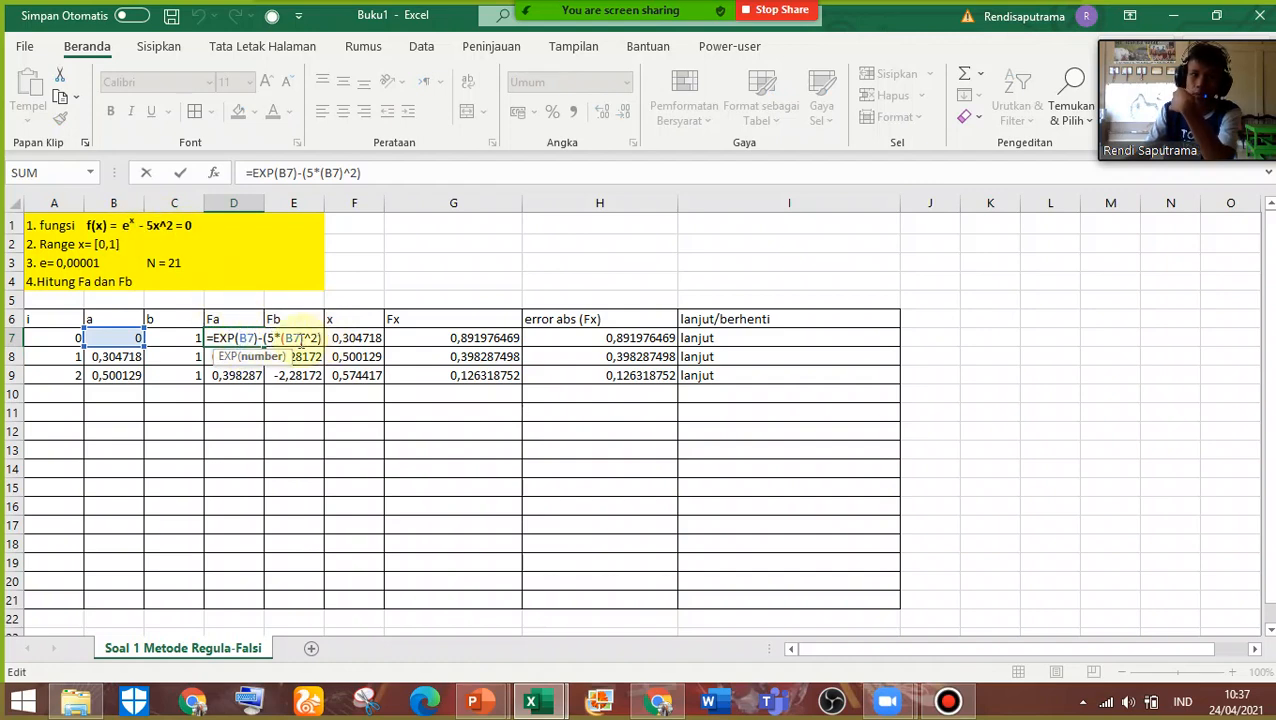
drag(320, 340, 279, 354)
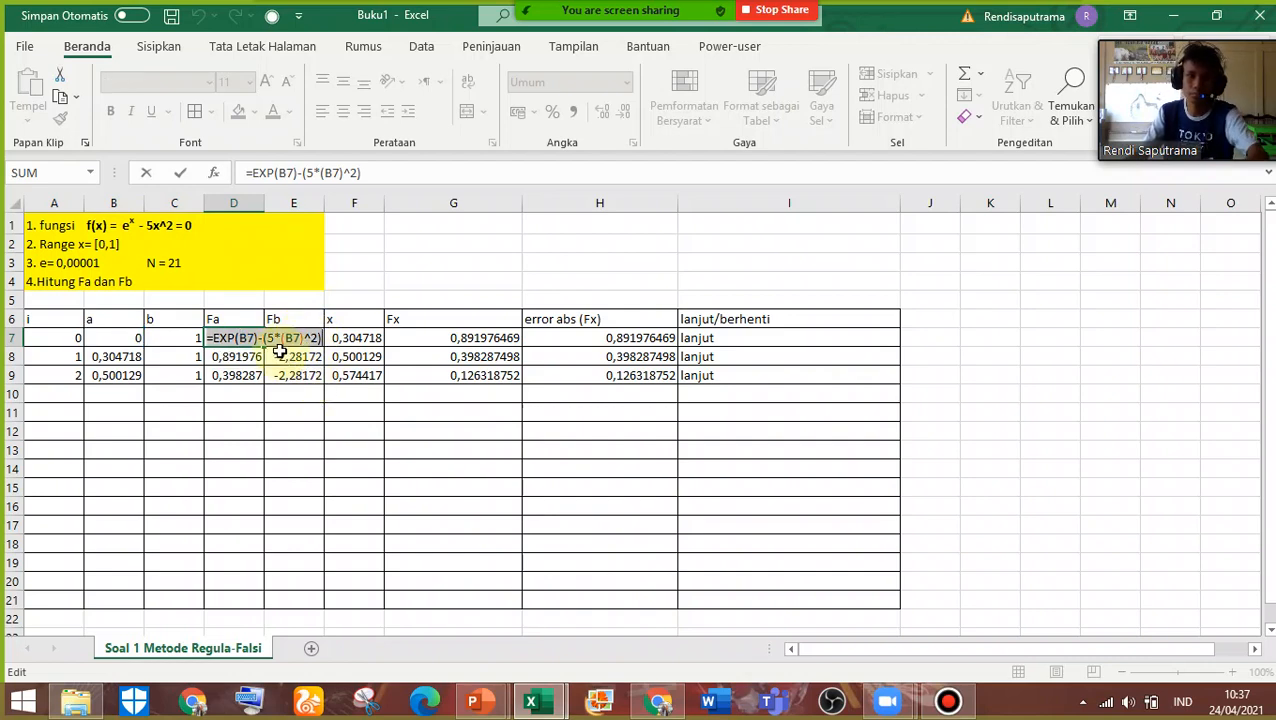
key(BackSpace)
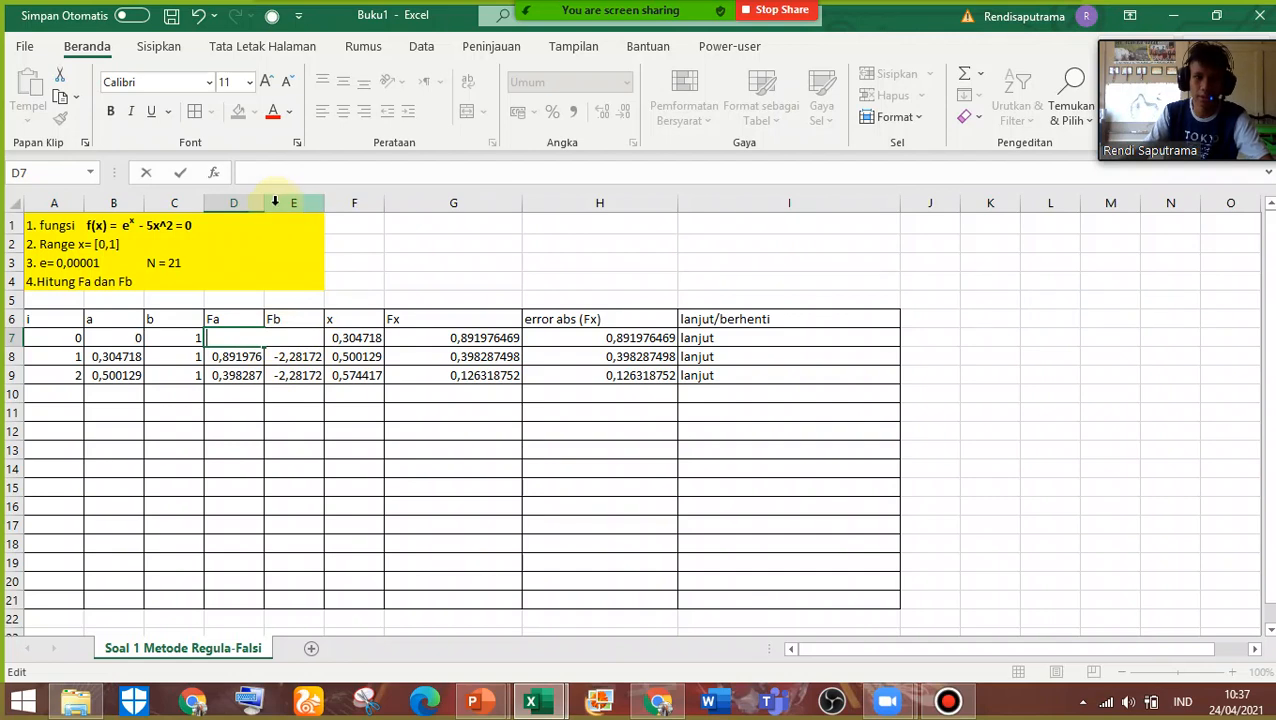
text(=EXP)
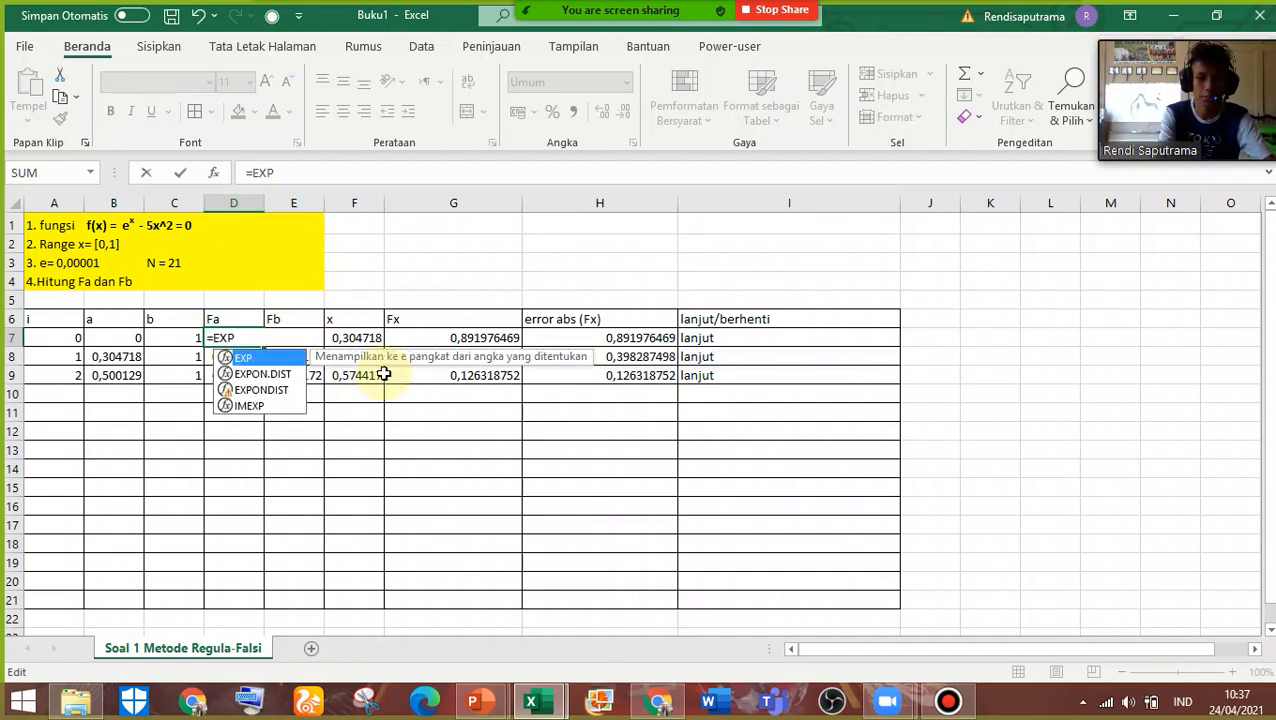
text(()
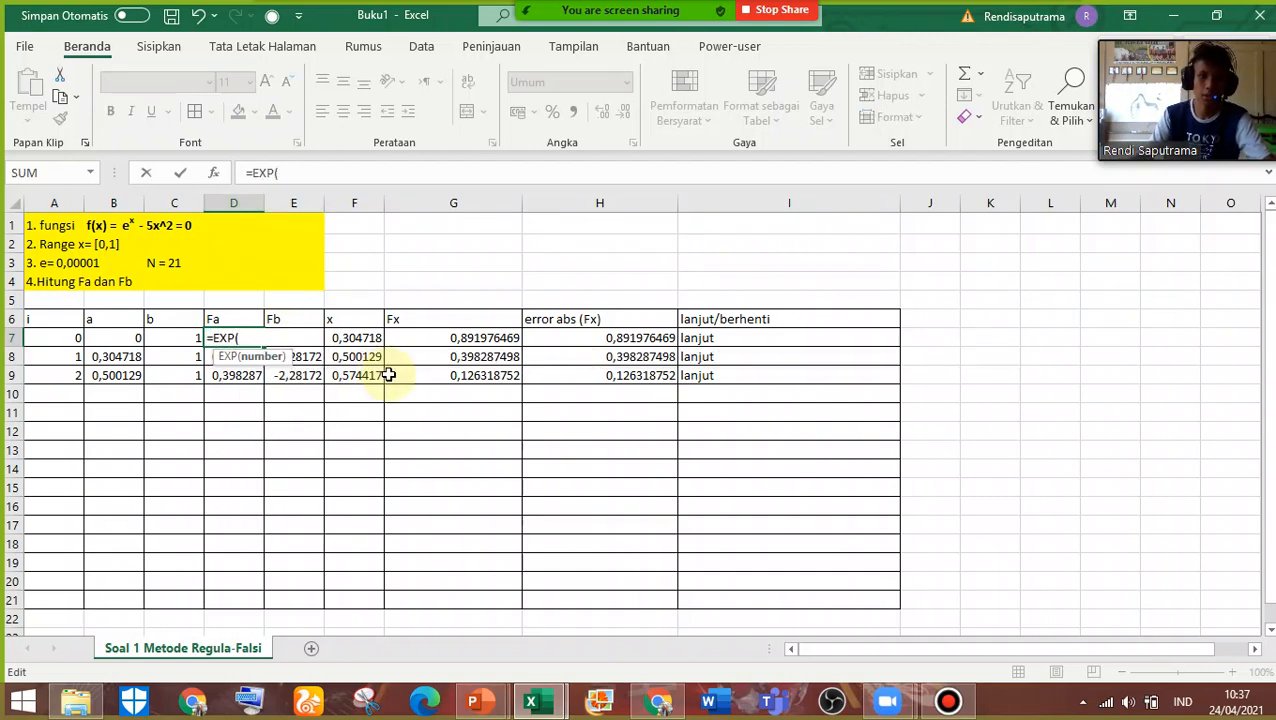
click(120, 337)
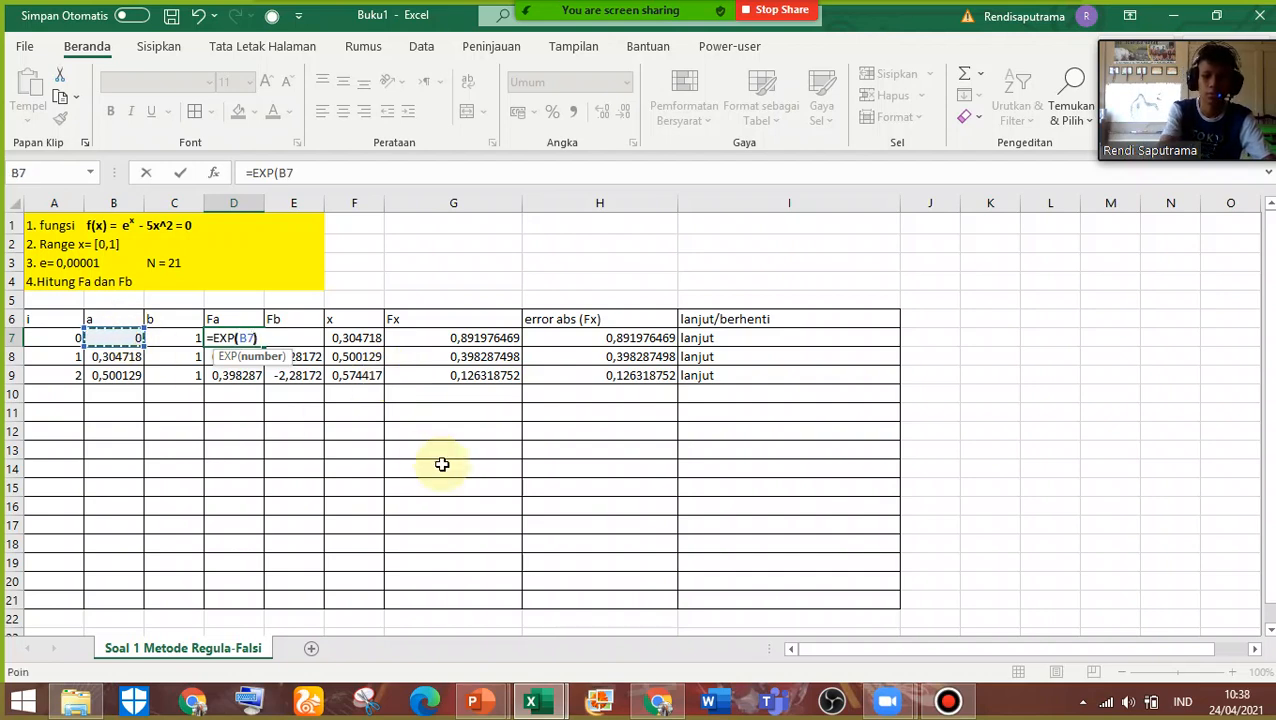
text()-(5)
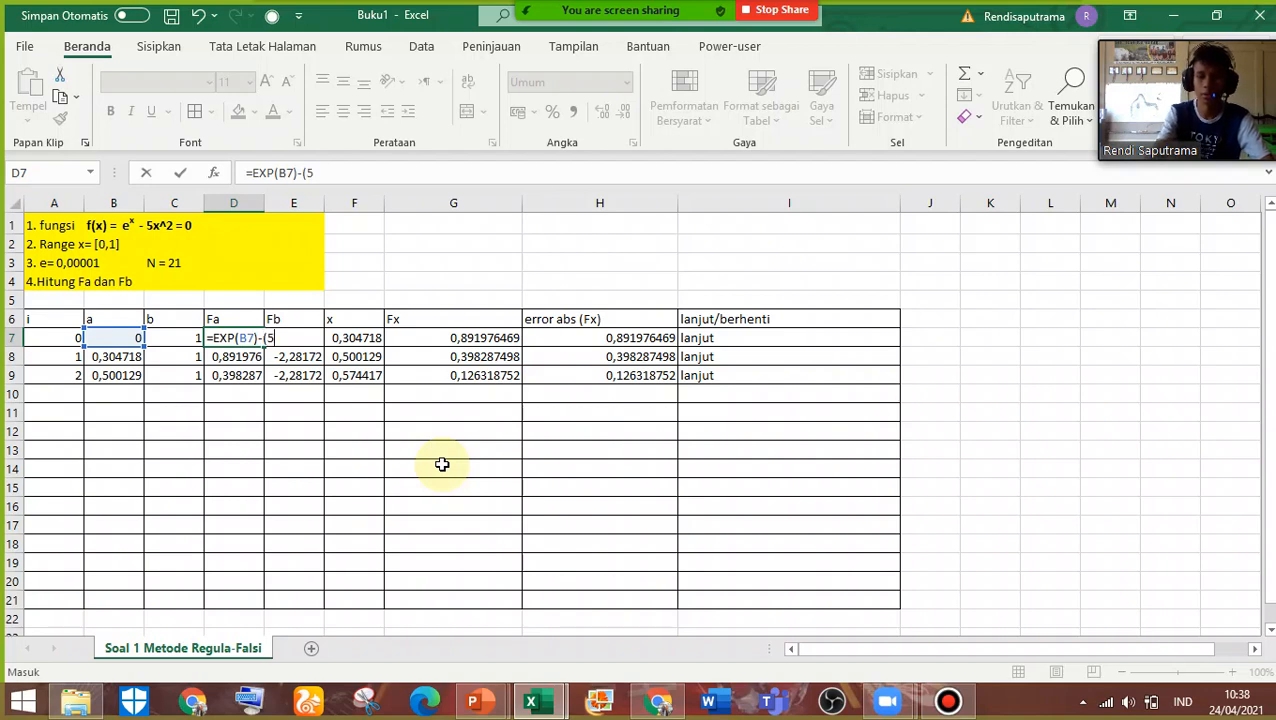
text(*()
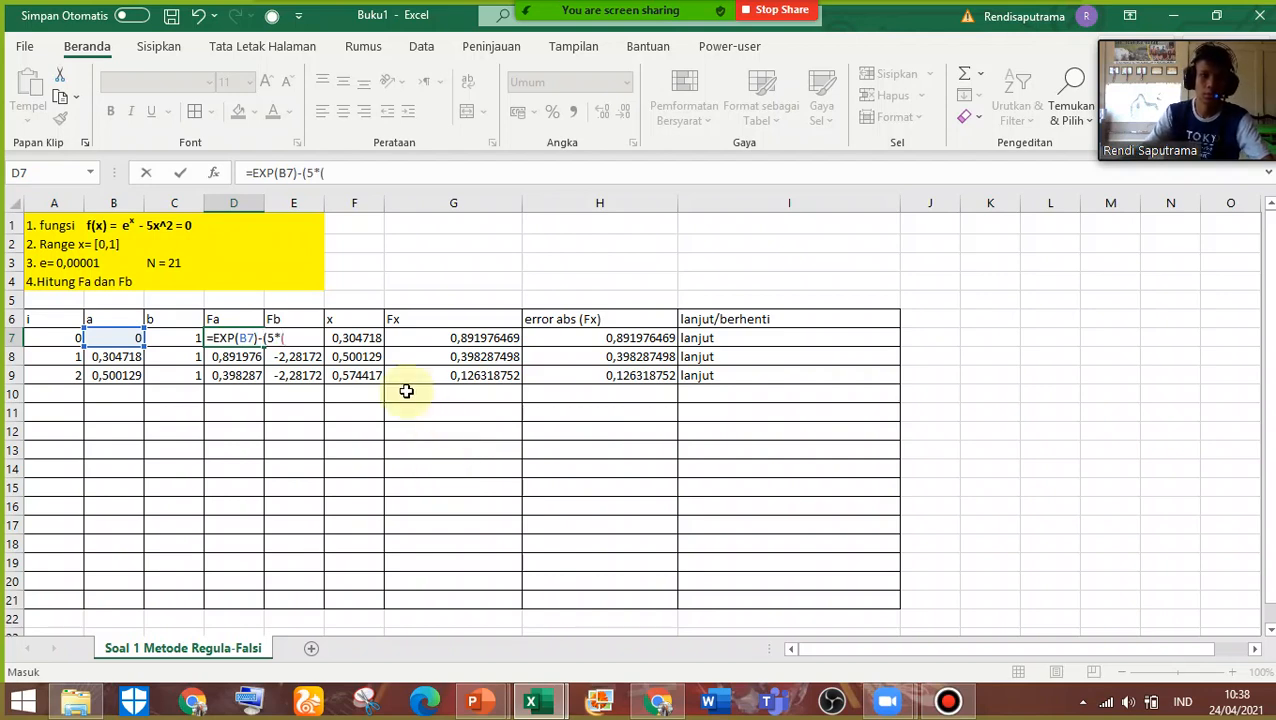
click(130, 337)
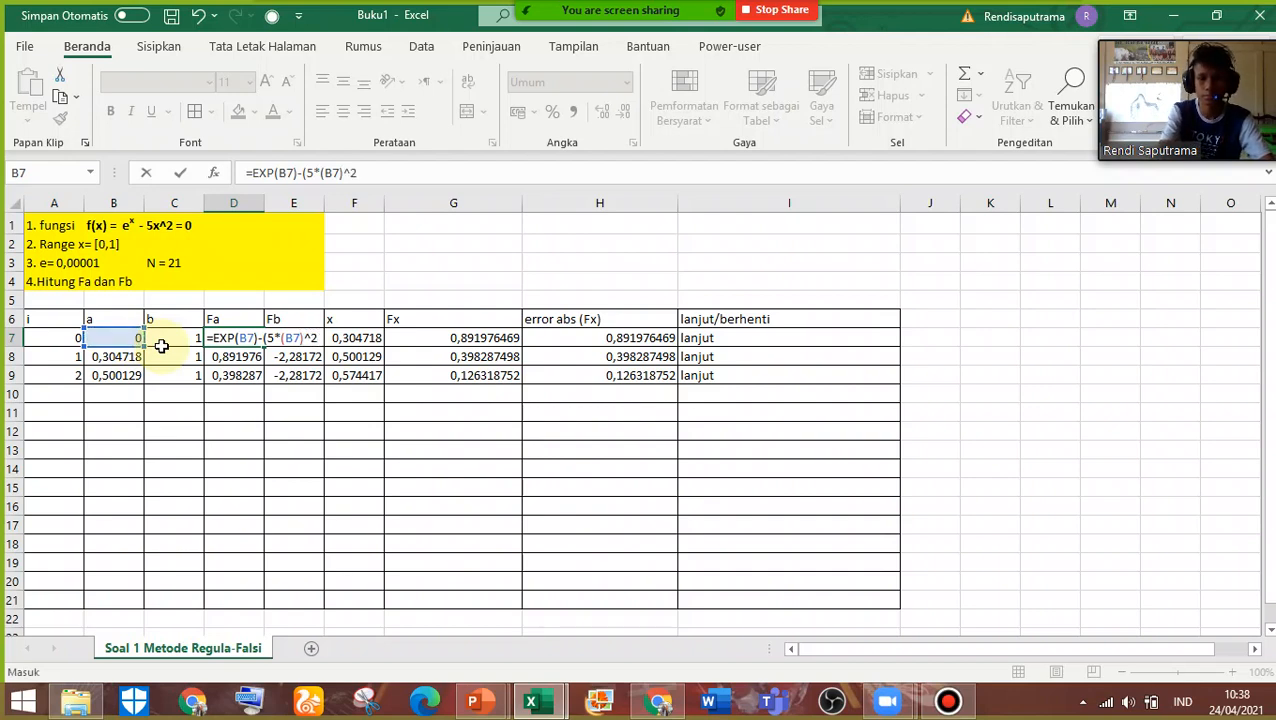
text()^2))
key(Return)
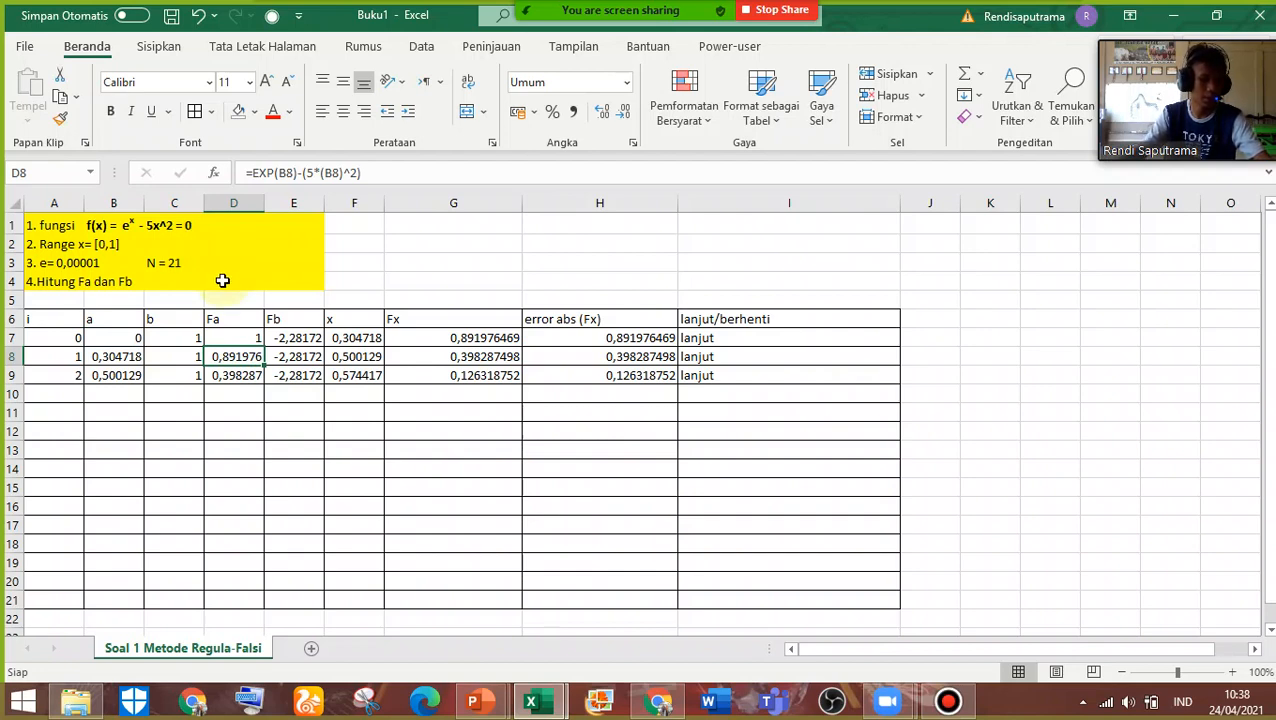
Widen columns E and D to fit nine decimals, and inspect the Fb formula in cell E7
drag(332, 203, 399, 204)
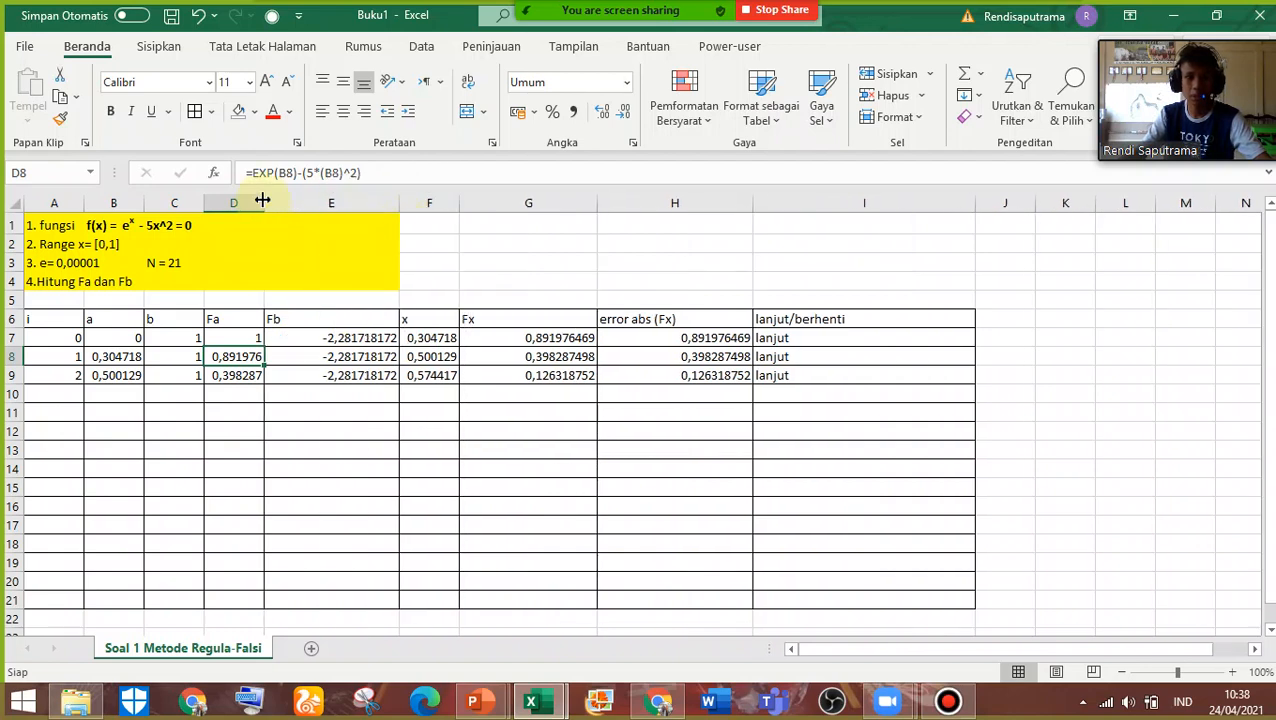
drag(262, 200, 309, 203)
double_click(427, 337)
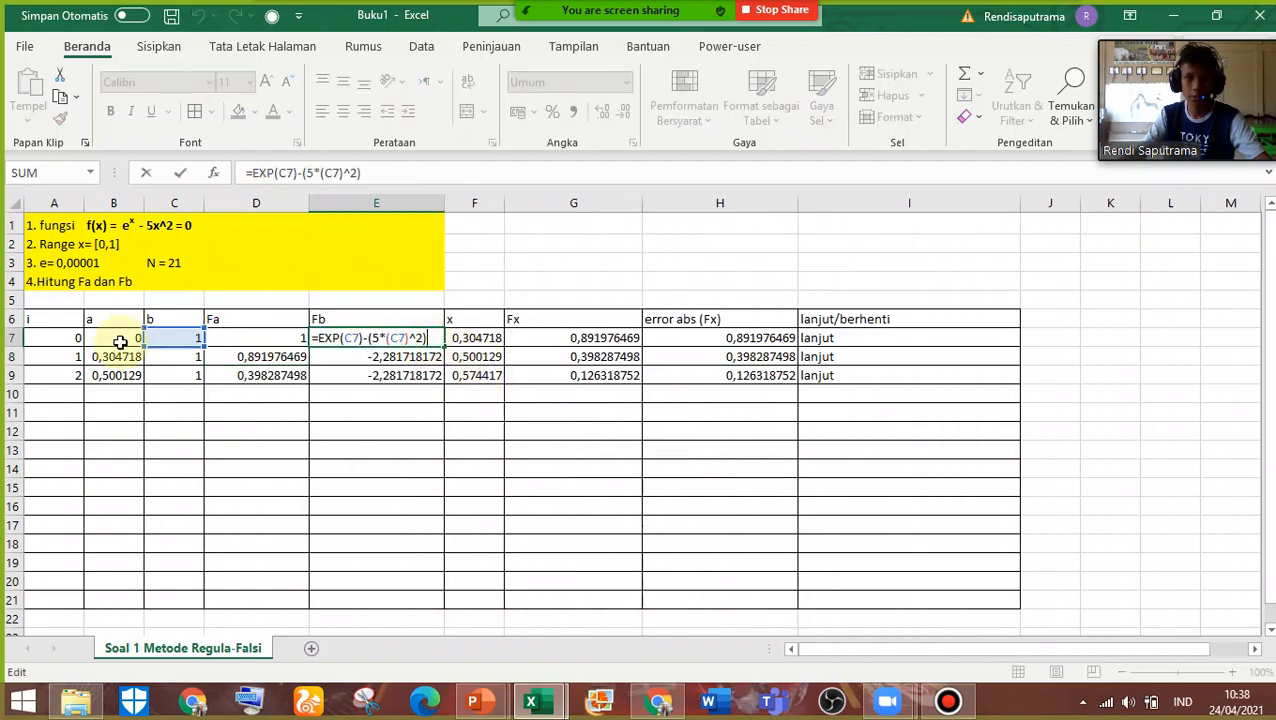
key(Return)
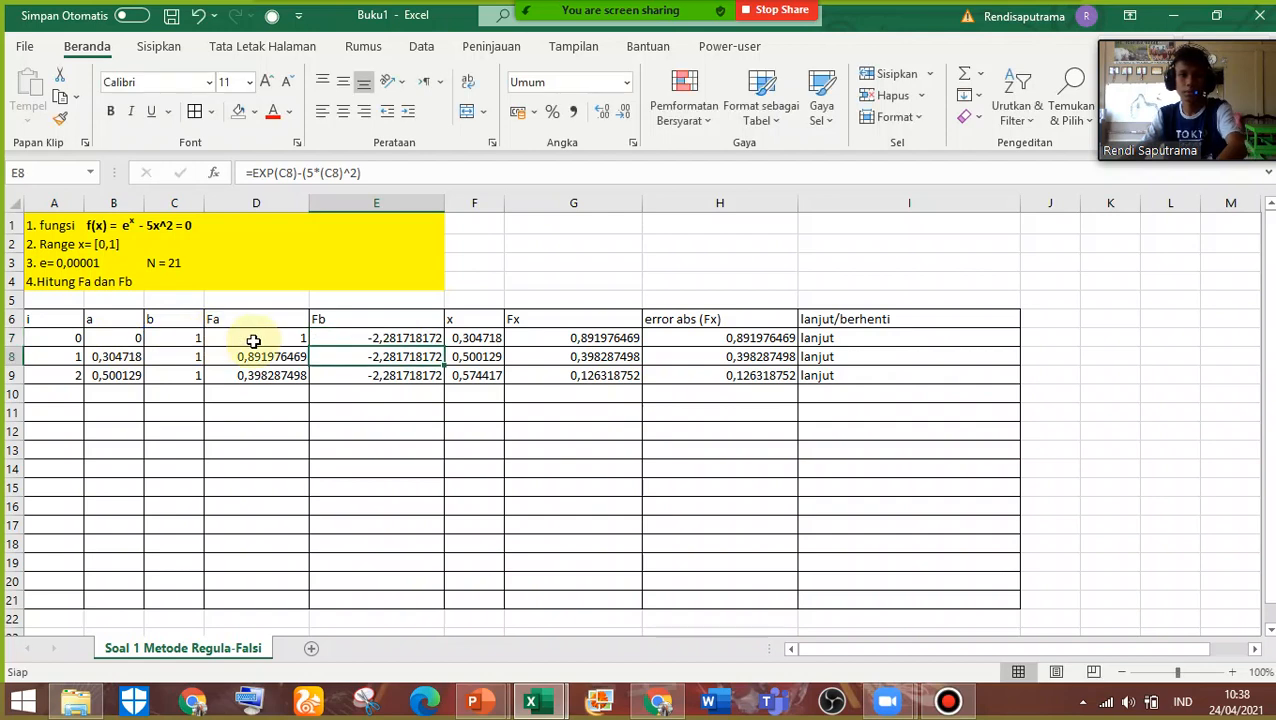
Try to fill the Fa formula from D7 across to F7, widen column F, and inspect the copied formulas
click(265, 337)
drag(307, 347, 478, 343)
drag(504, 203, 634, 205)
double_click(415, 337)
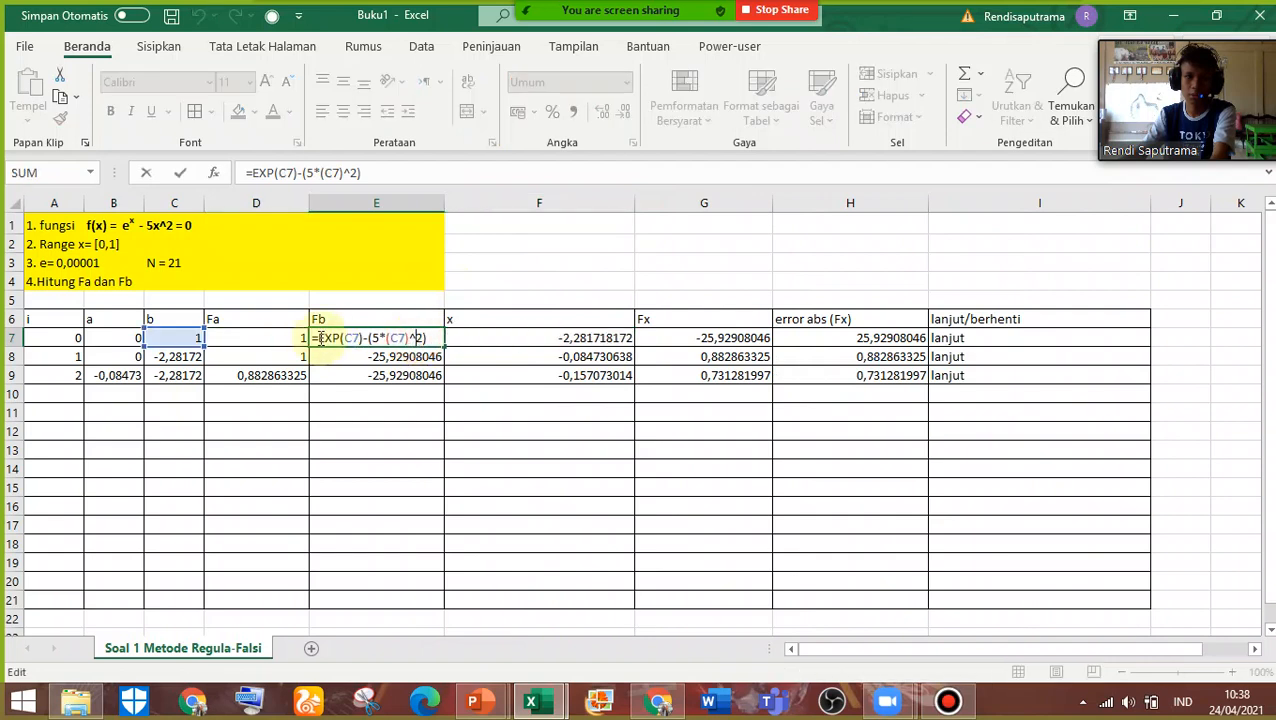
click(520, 339)
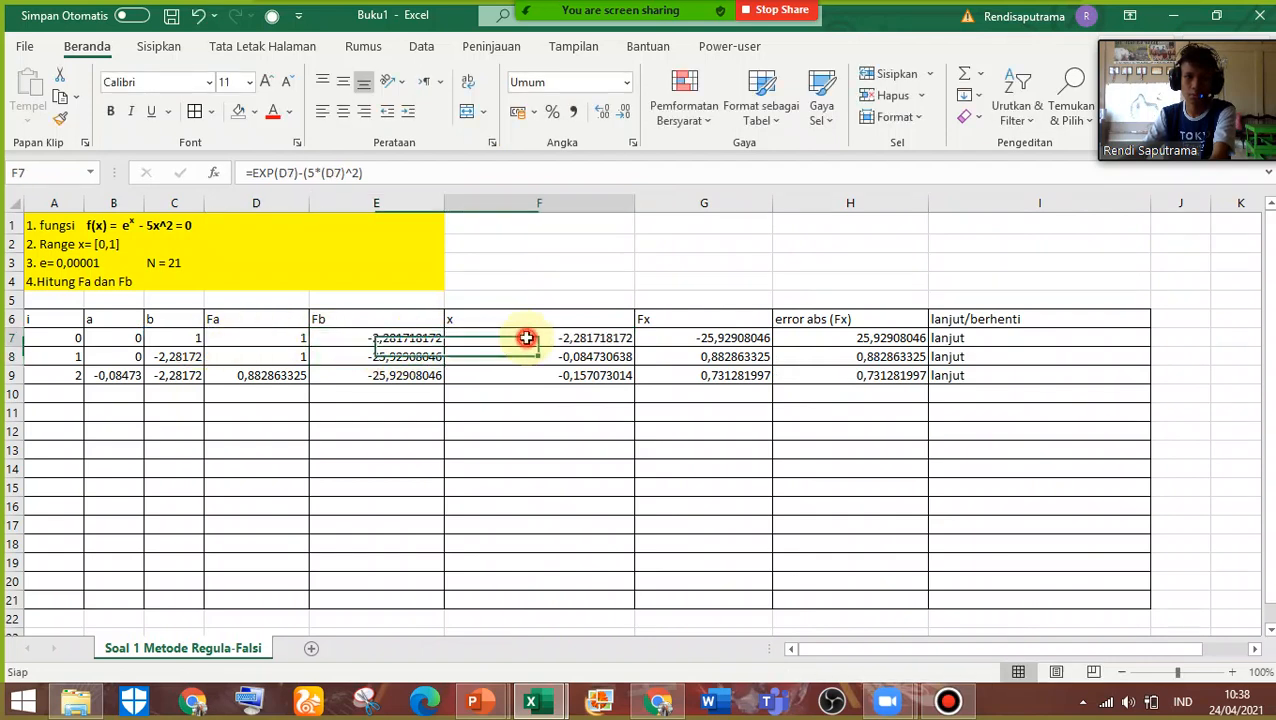
double_click(480, 339)
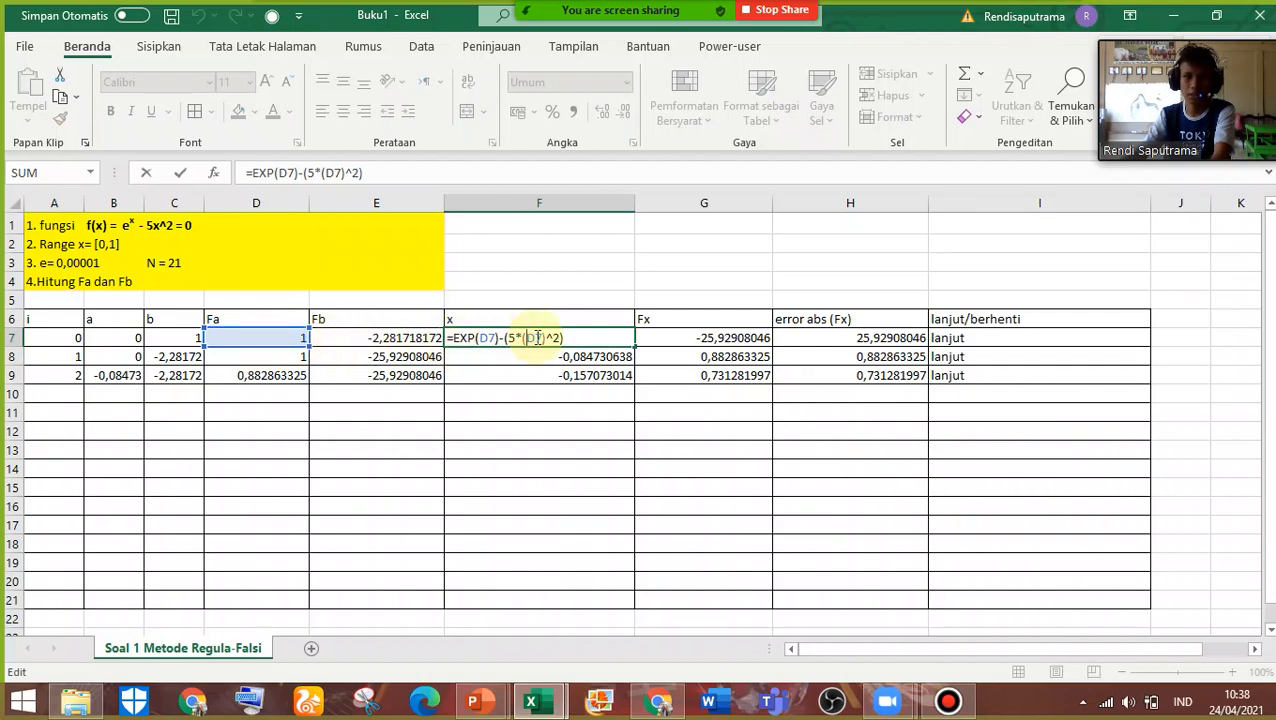
drag(581, 337, 516, 337)
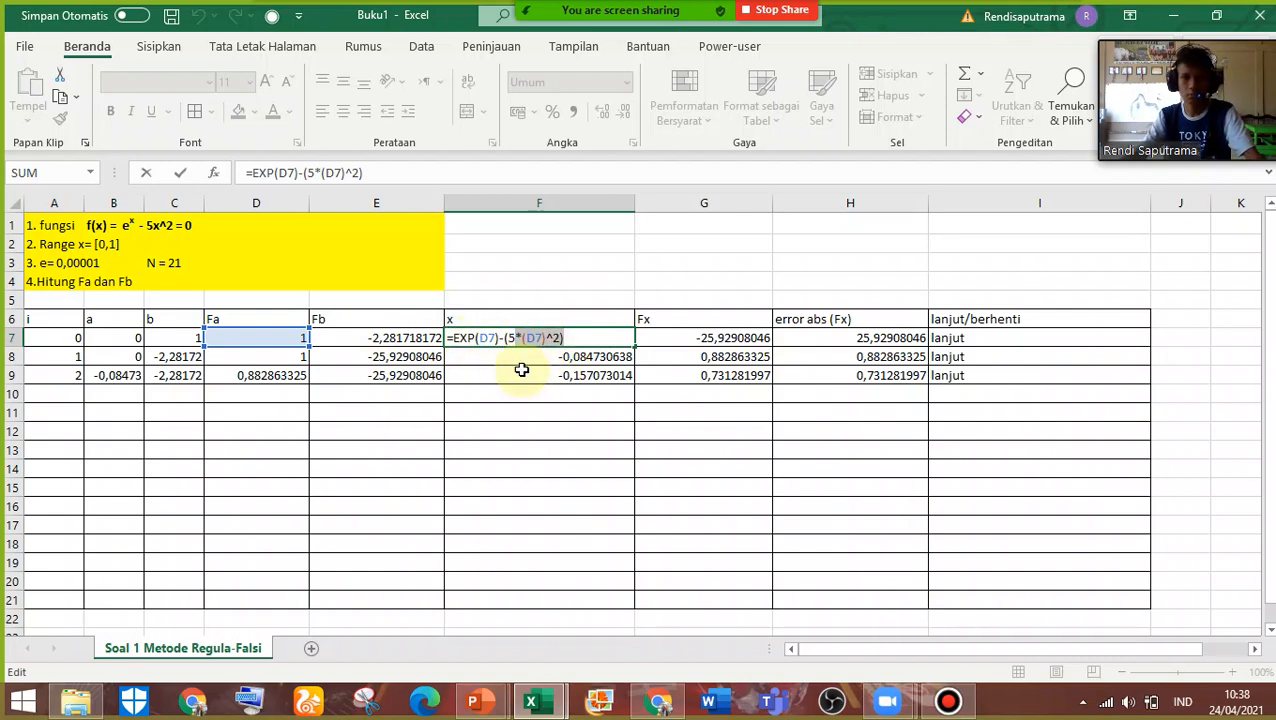
key(Return)
key(Up)
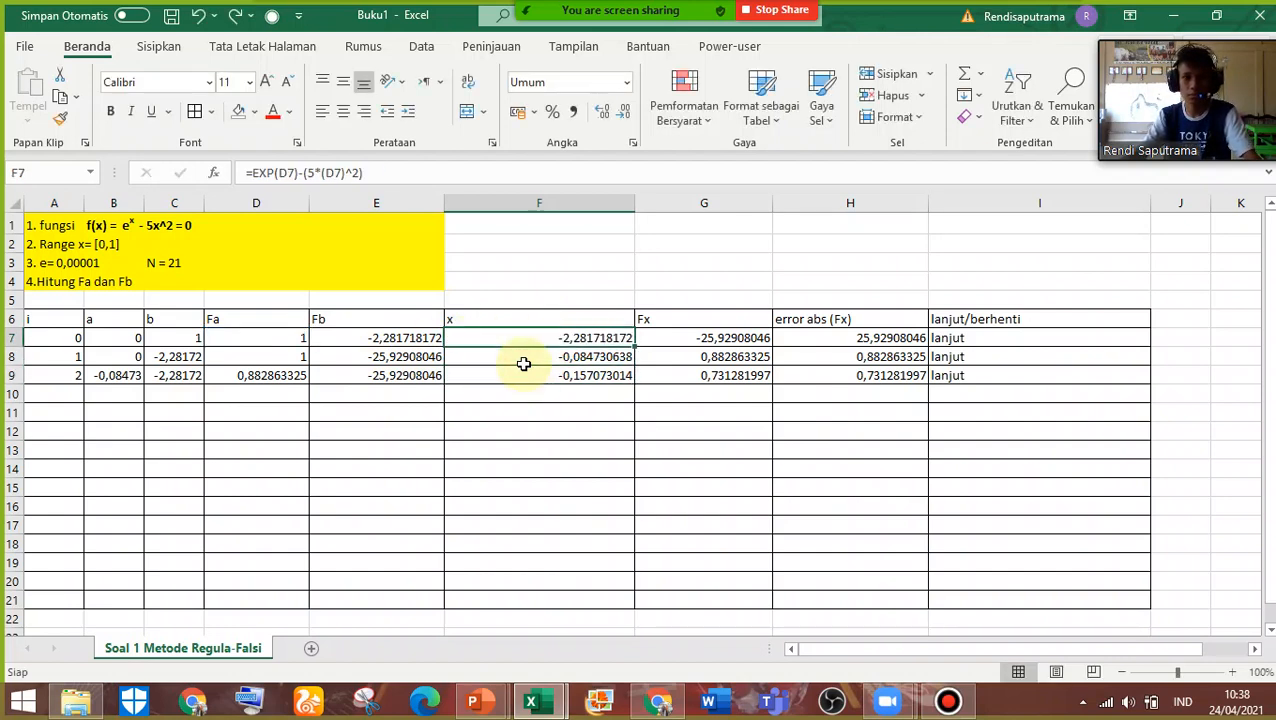
Undo the widening of column F and the formula fill across E7:F7
key(ctrl+z)
key(ctrl+z)
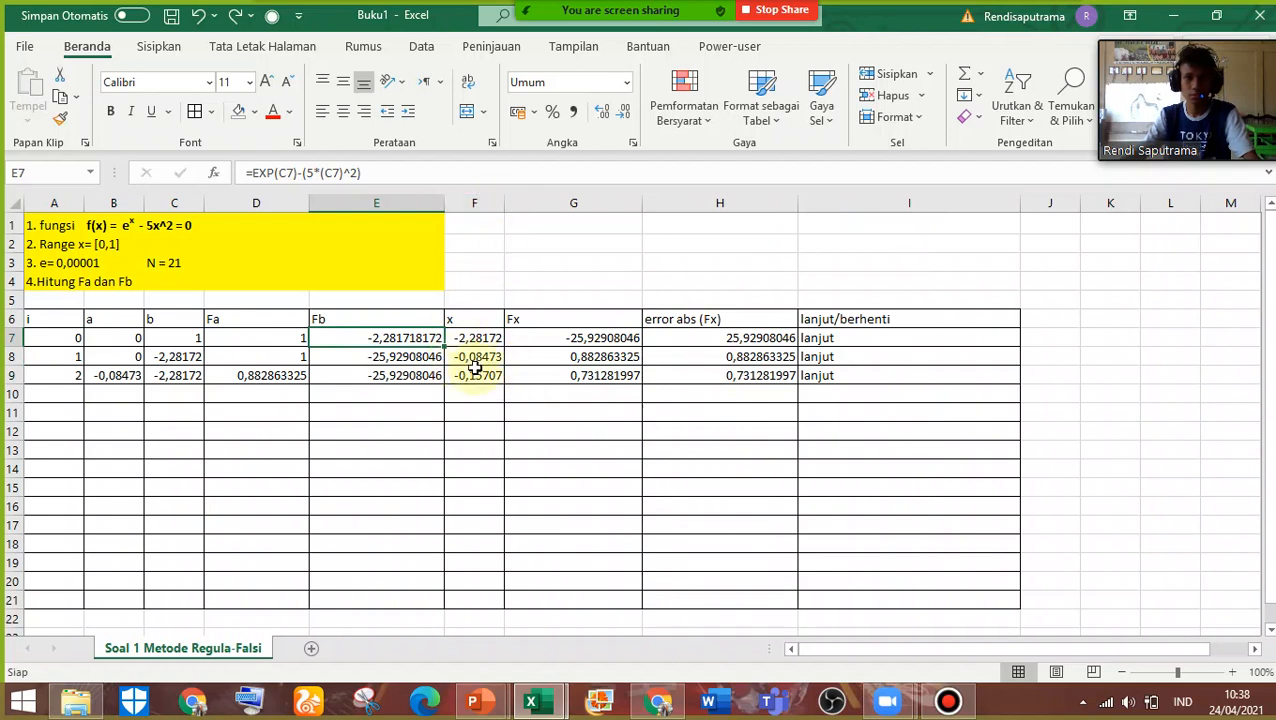
double_click(476, 337)
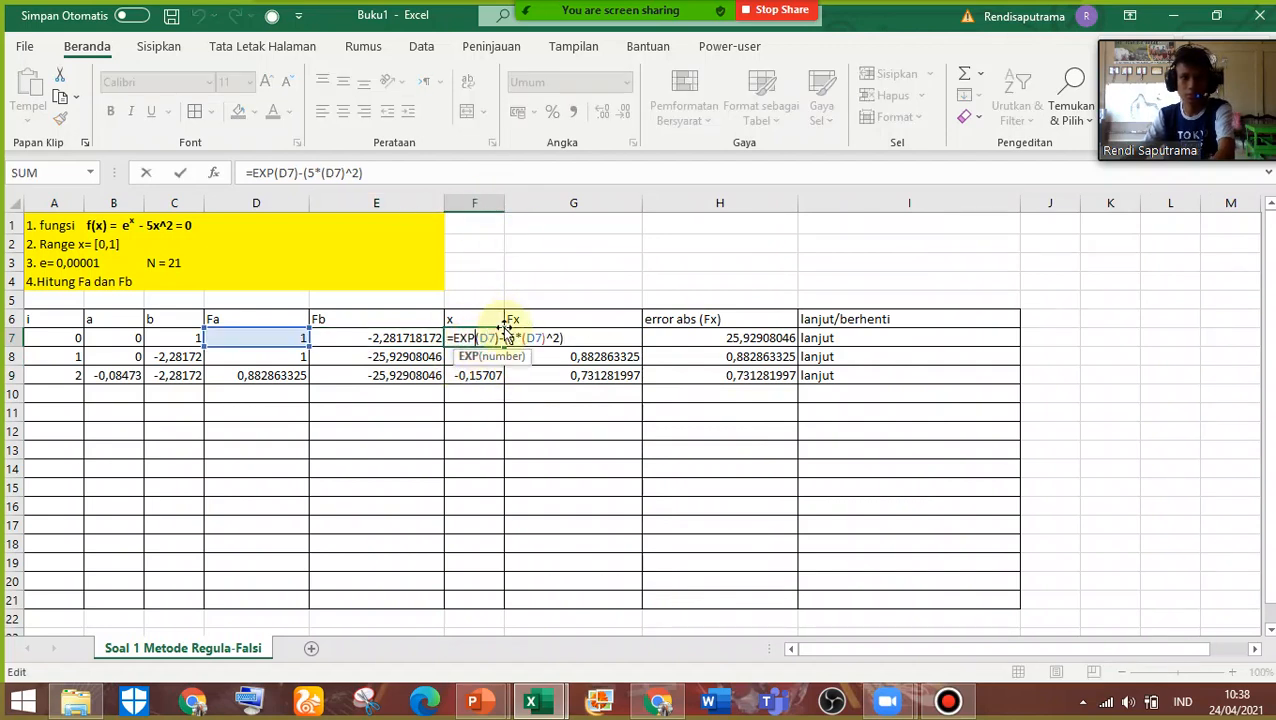
key(Return)
drag(507, 203, 592, 214)
key(ctrl+z)
key(ctrl+z)
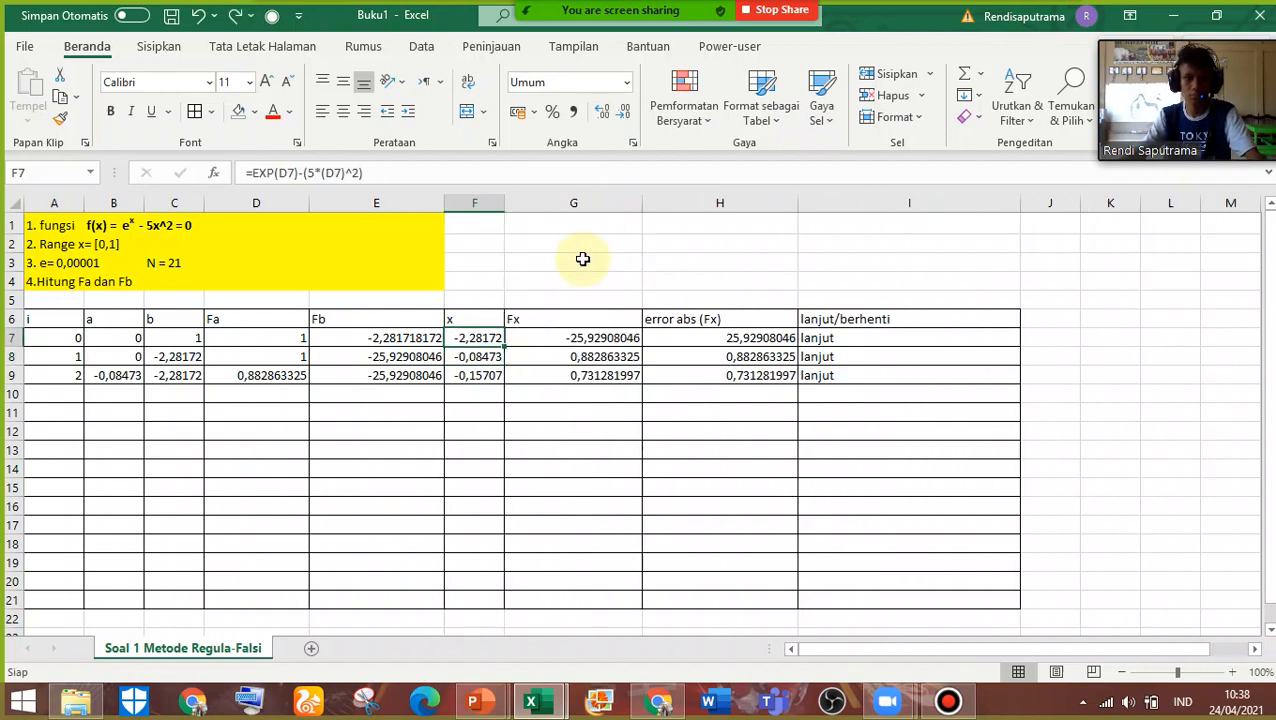
key(ctrl+z)
Check the Fb and x formulas in E7 and F7, and widen column F to about three times its width
double_click(405, 337)
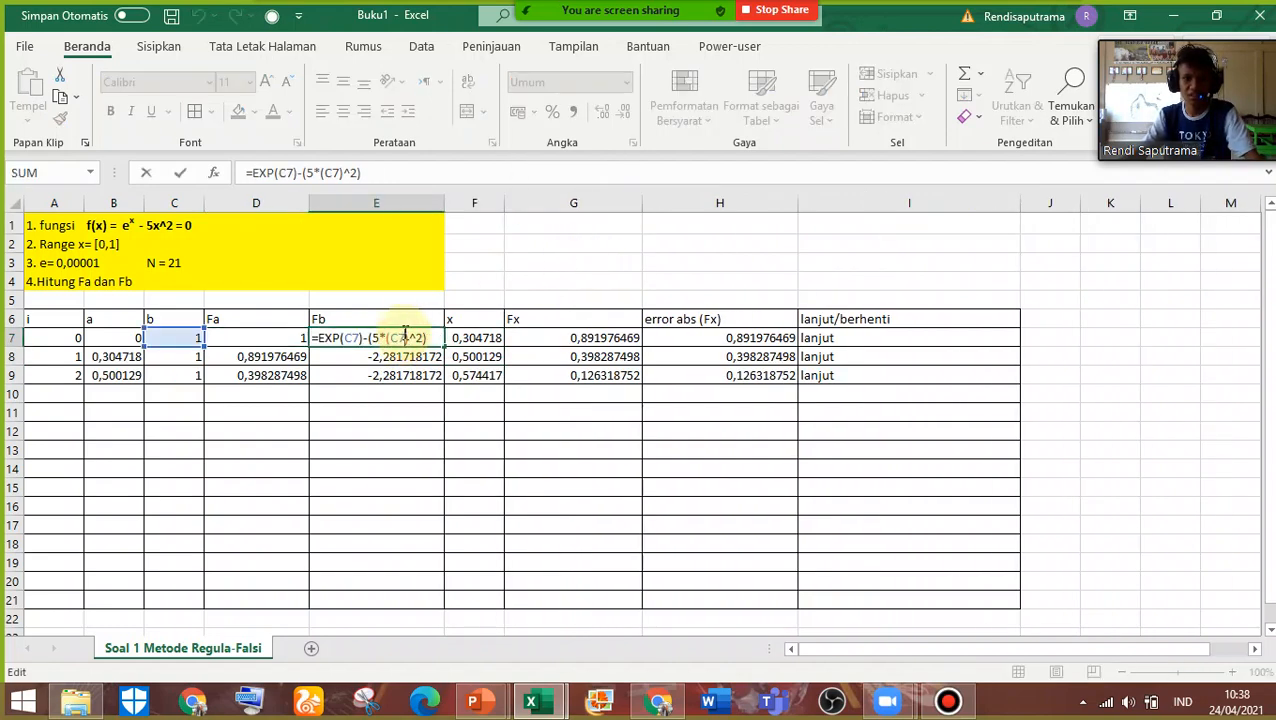
key(Escape)
double_click(478, 337)
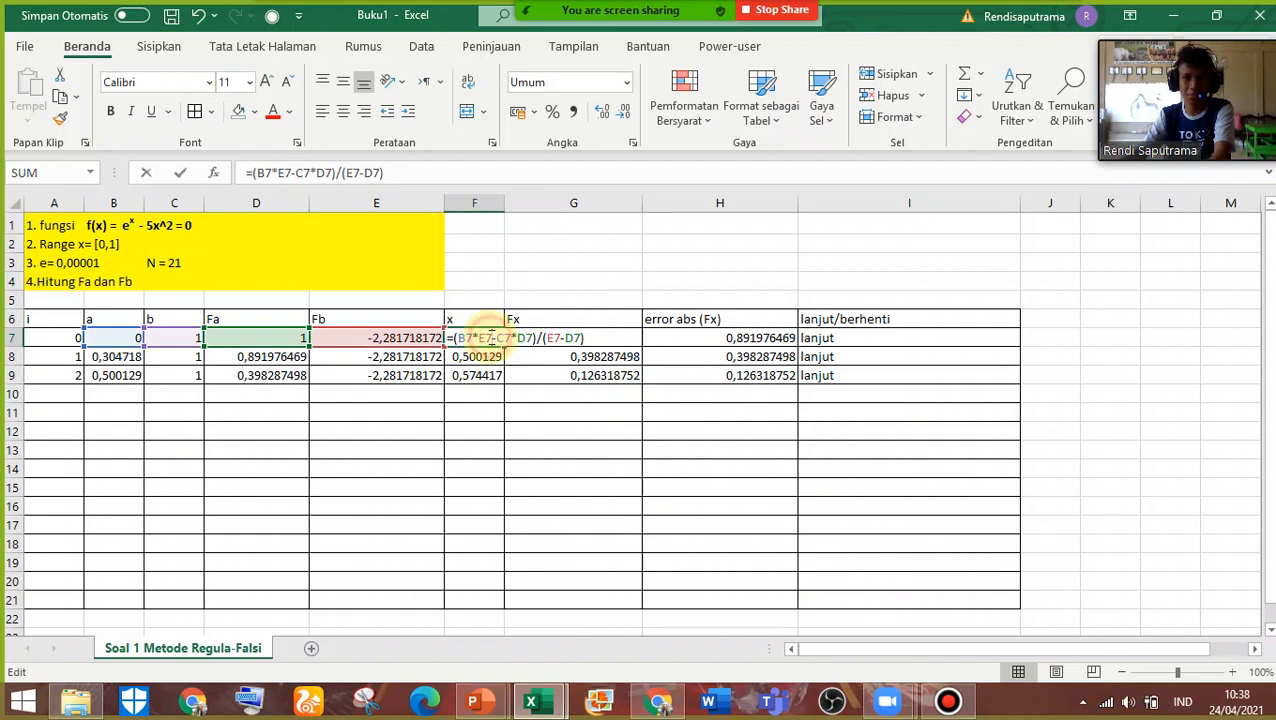
key(Return)
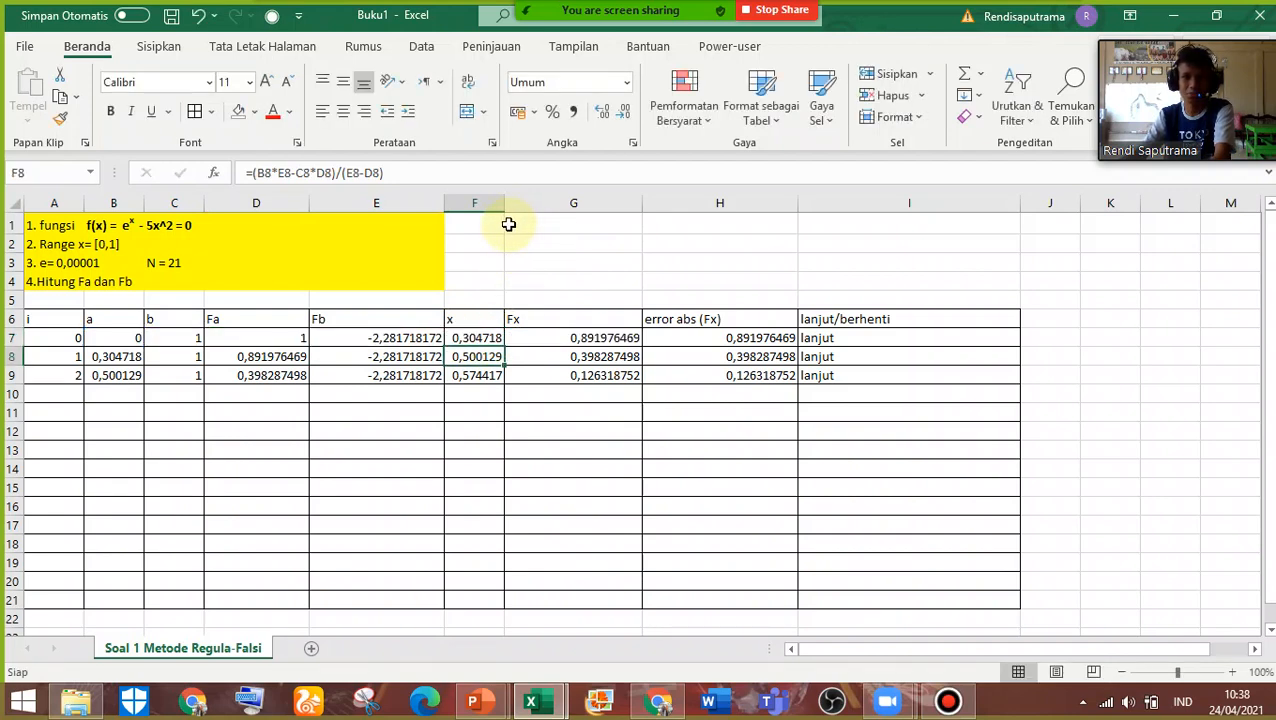
drag(505, 210, 646, 240)
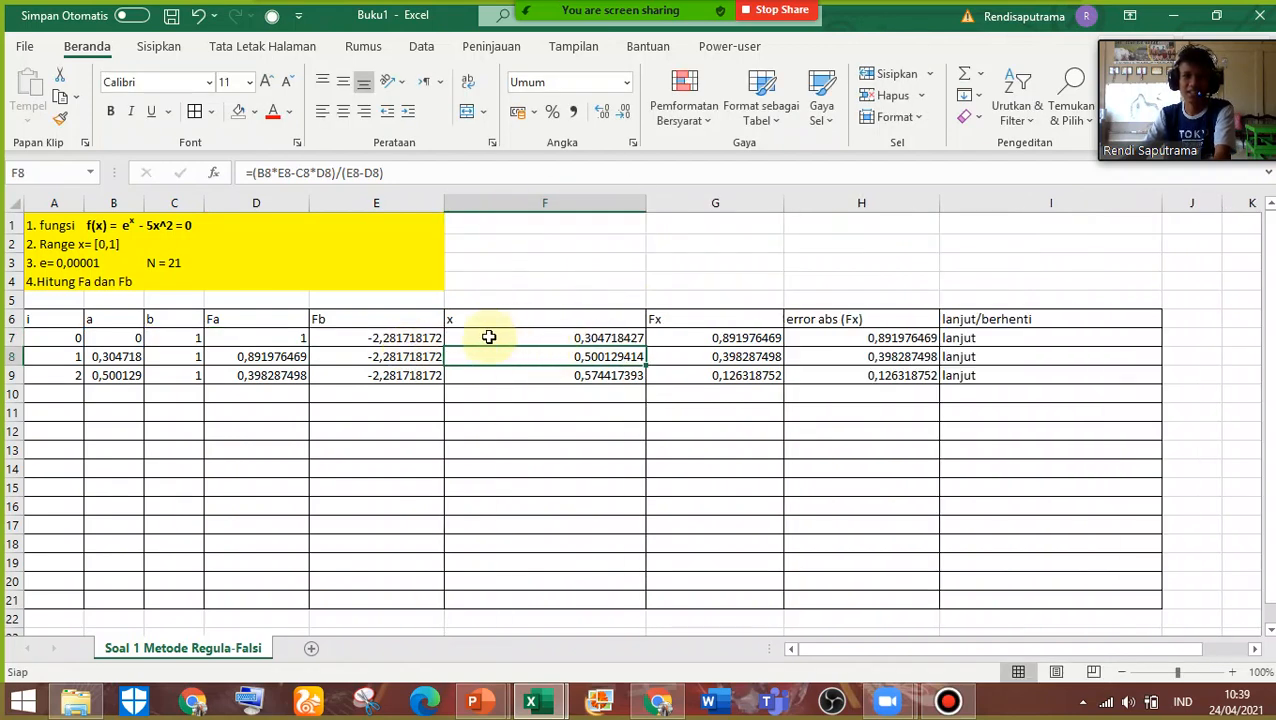
Examine the x formula in cell F7 and the cells of row 7 it refers to
click(542, 337)
double_click(542, 337)
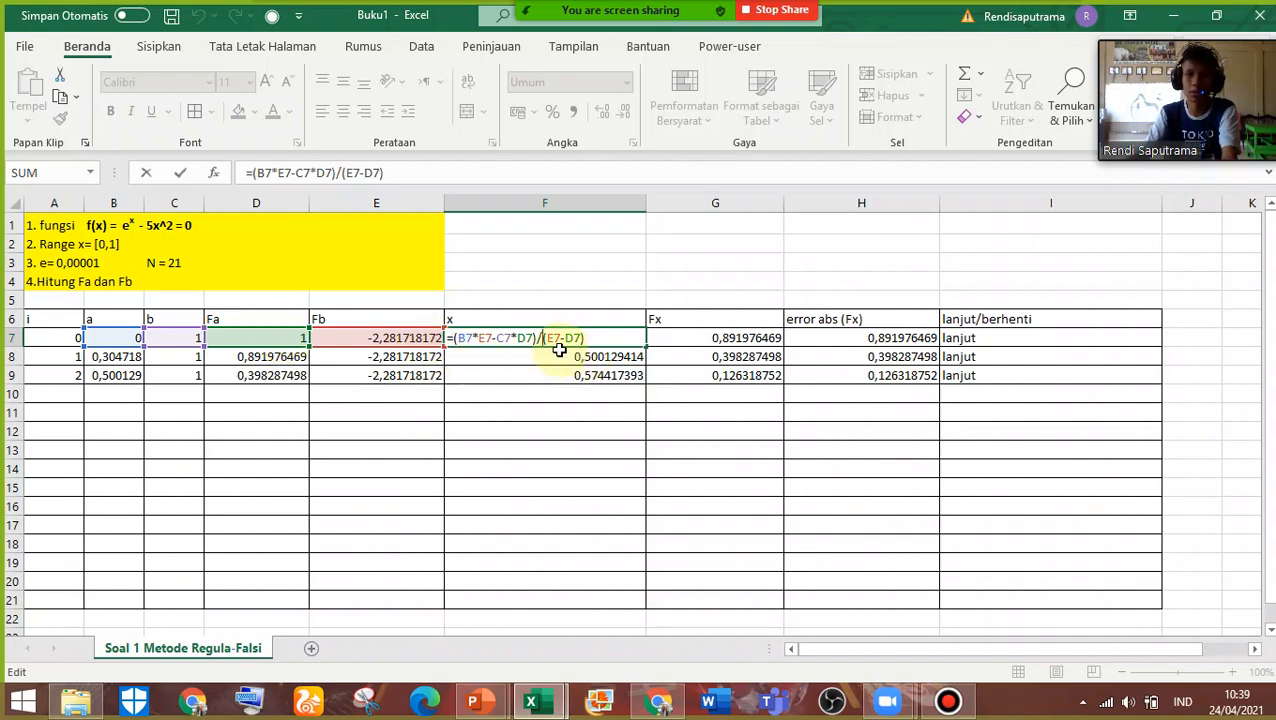
key(Return)
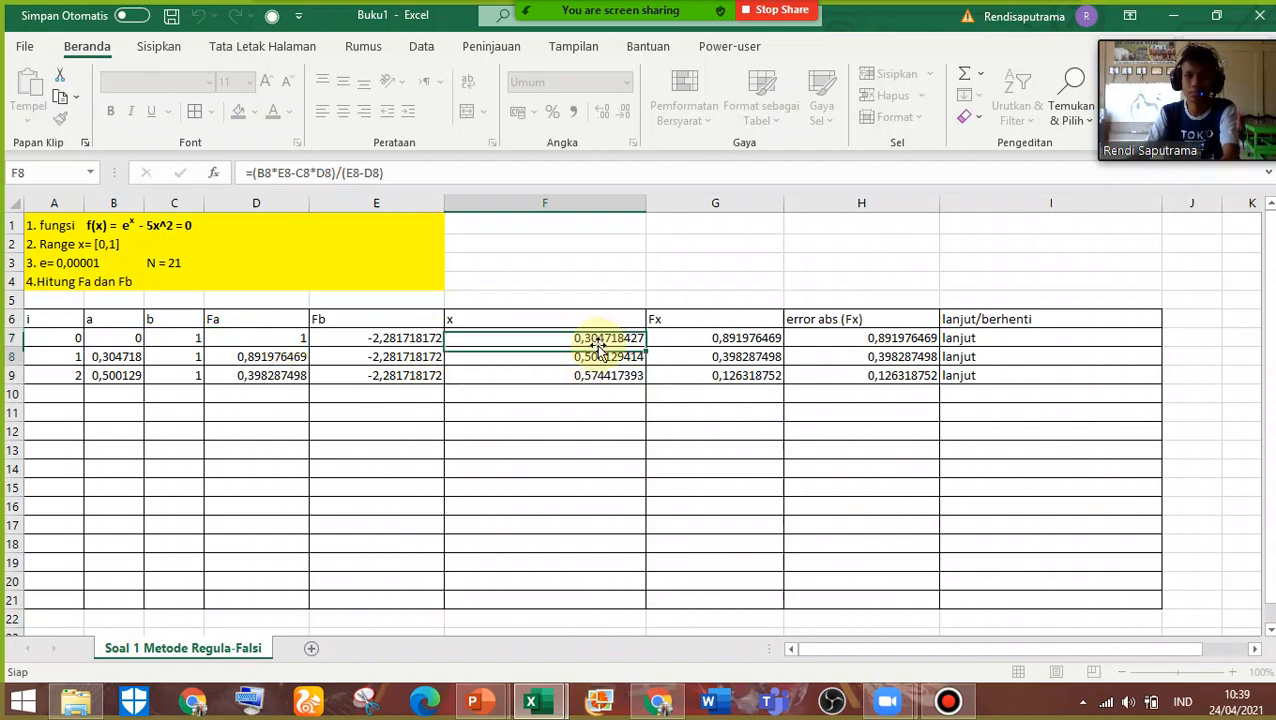
ctrl+scroll(593, 352, up, 1)
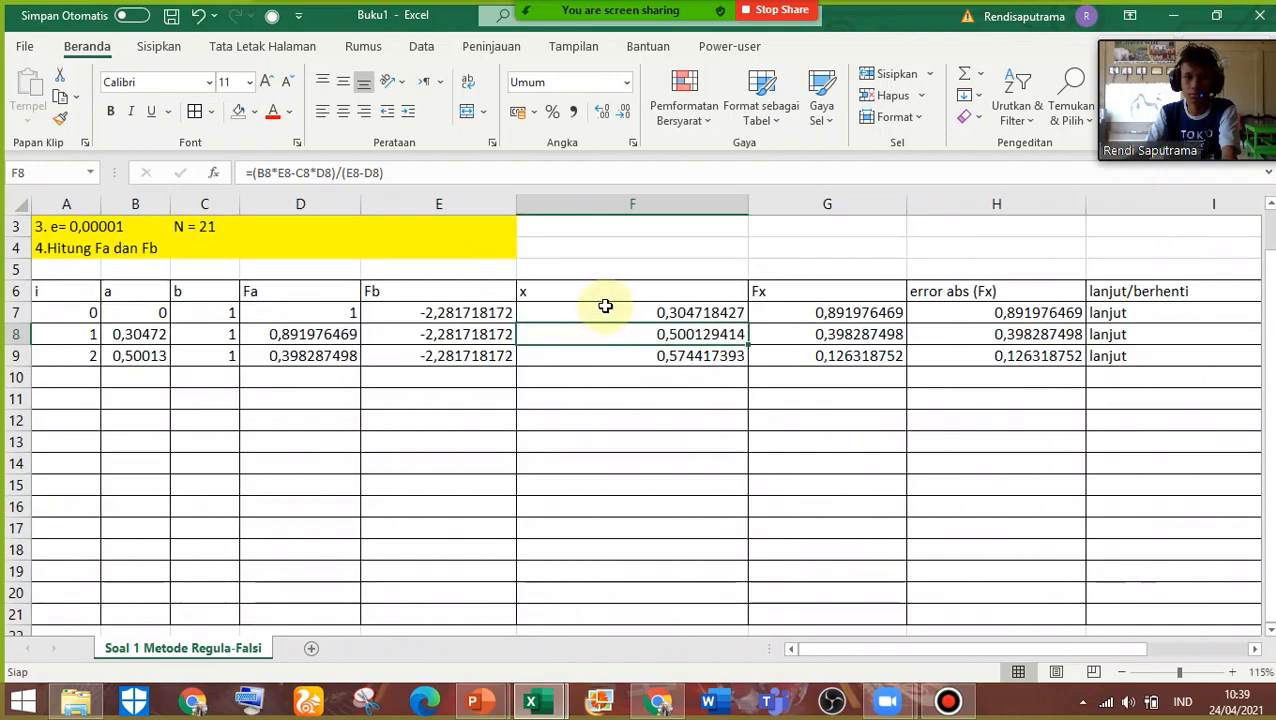
ctrl+scroll(609, 321, up, 1)
scroll(663, 307, up, 1)
double_click(683, 378)
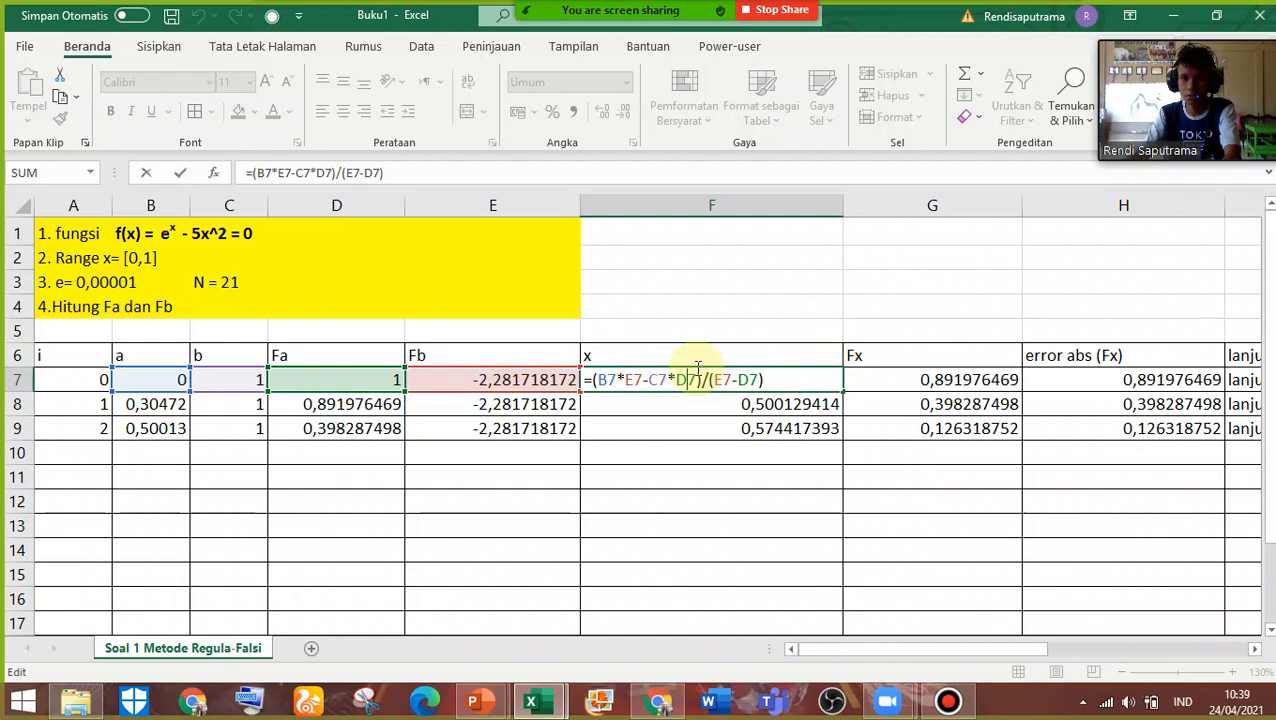
key(Return)
Compare the x formula on the Regula Falsi algorithm slide in PowerPoint with the formula in cell F7 of the Excel sheet
mouse_move(474, 700)
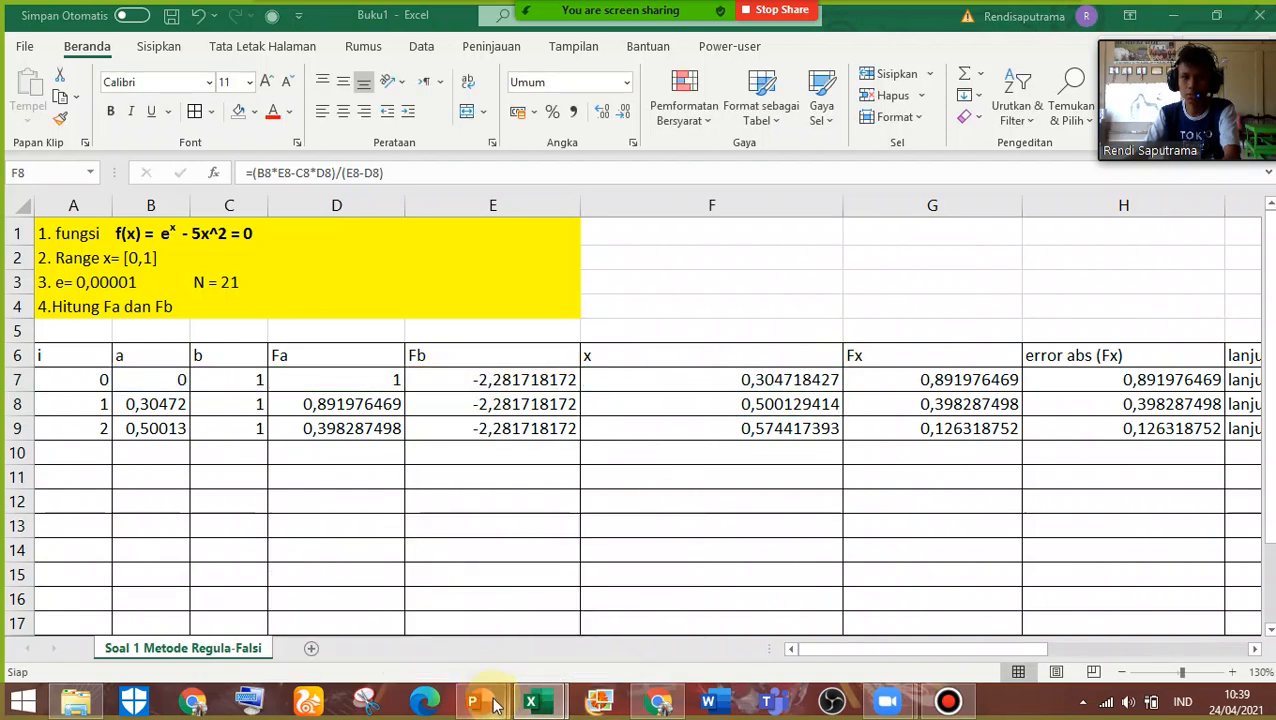
click(434, 604)
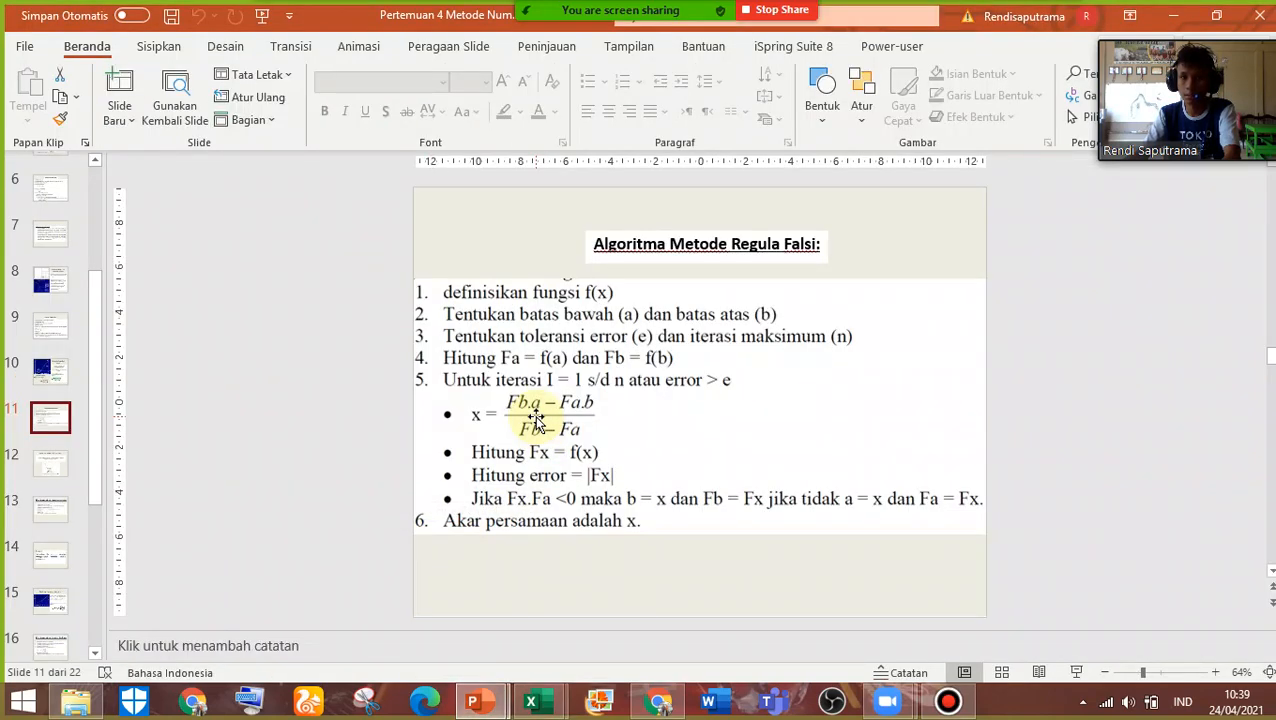
mouse_move(897, 708)
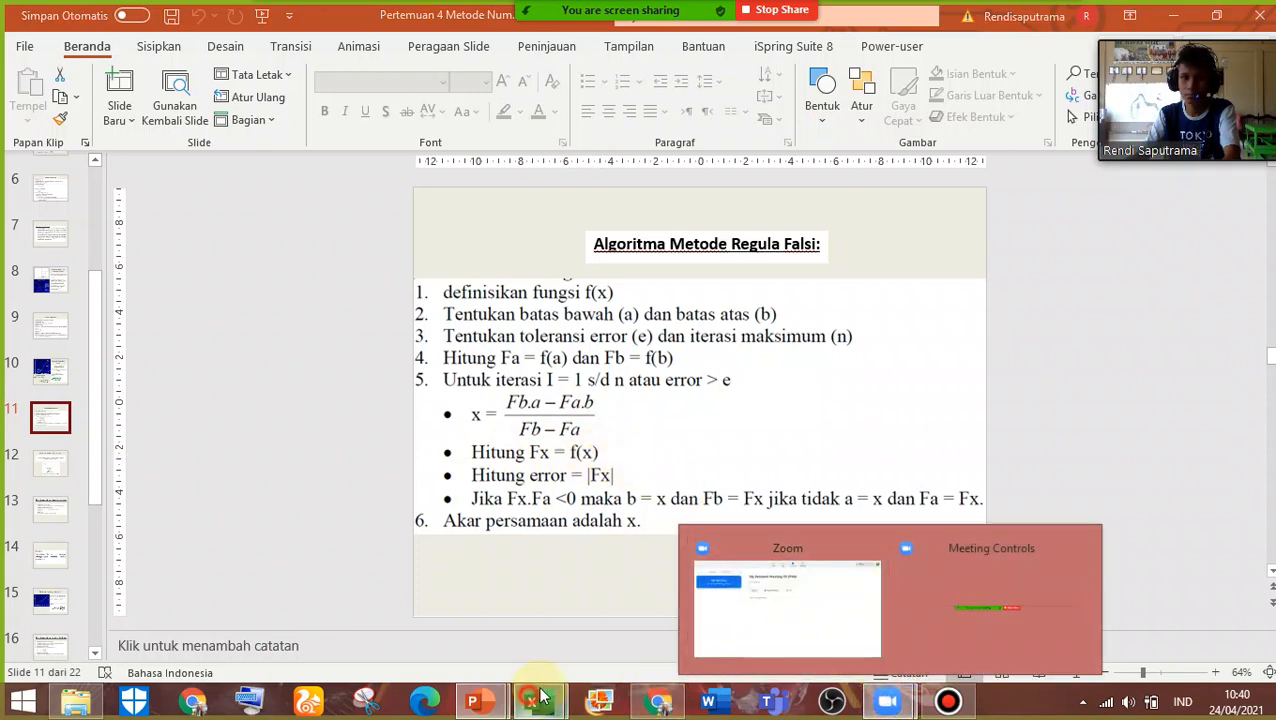
mouse_move(531, 701)
click(648, 615)
click(698, 380)
double_click(698, 380)
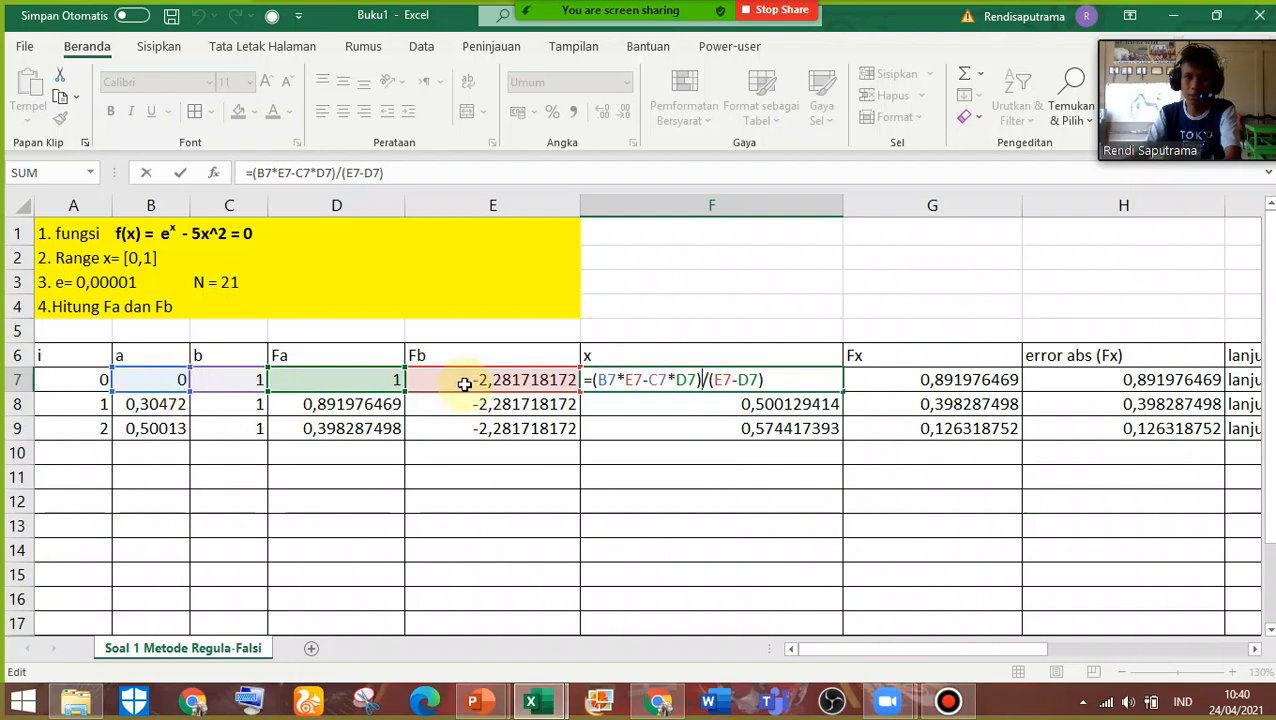
key(Return)
mouse_move(473, 702)
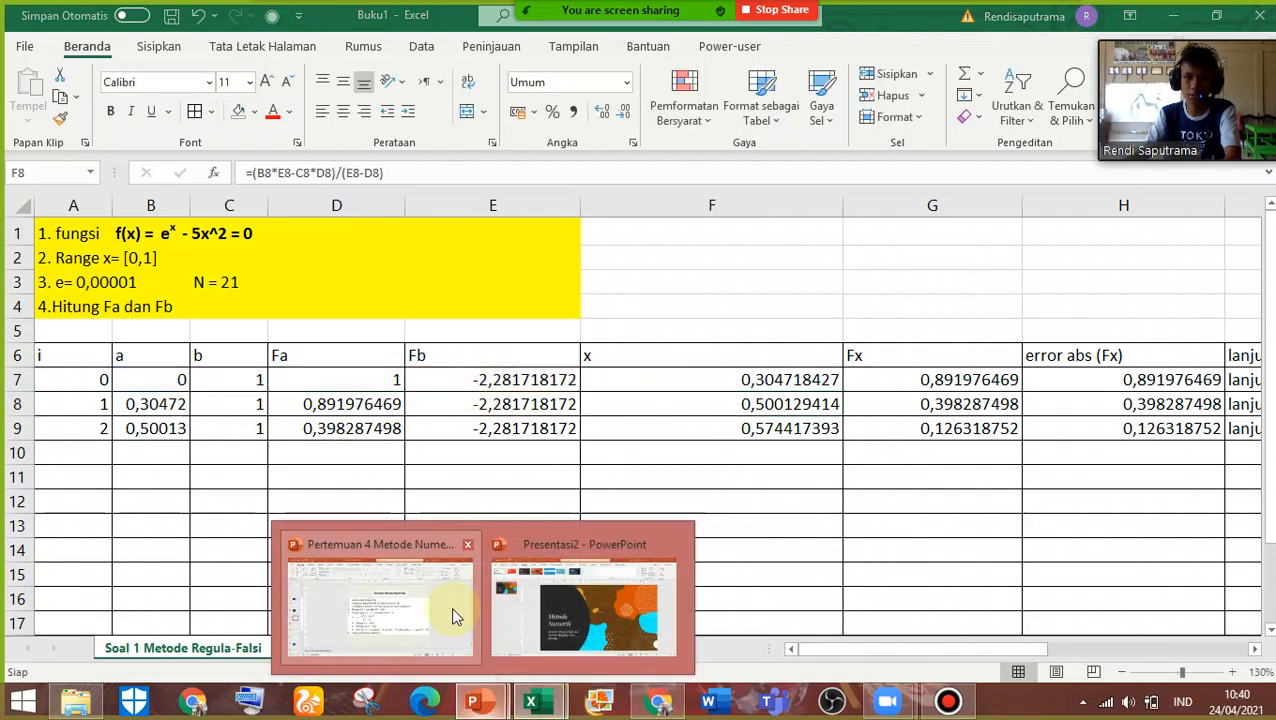
click(424, 606)
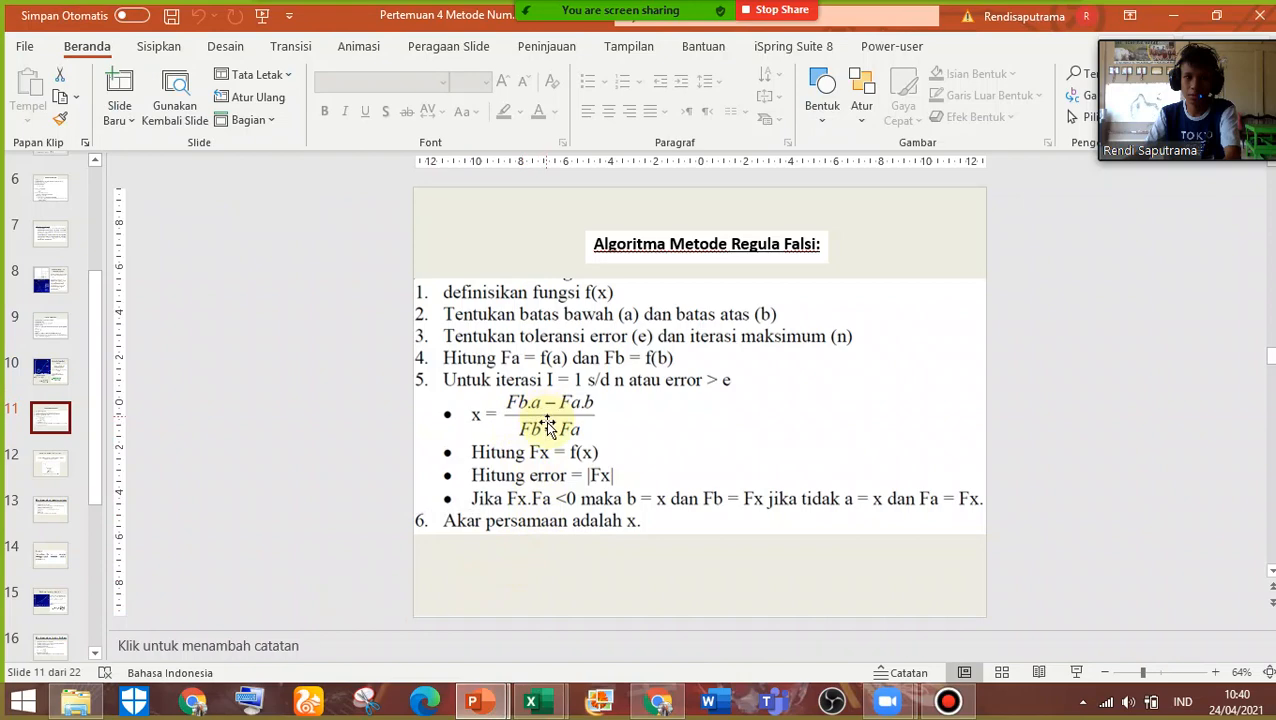
Switch back to the Excel workbook with the Regula Falsi table
click(658, 700)
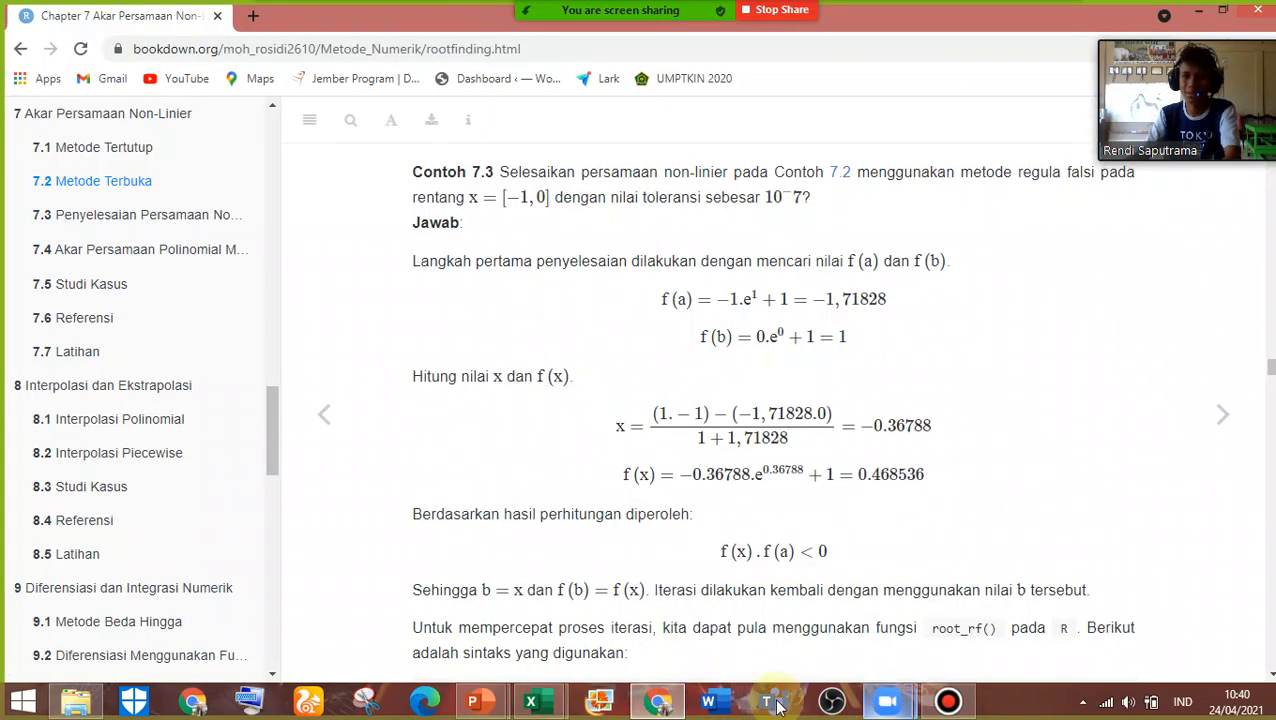
mouse_move(531, 700)
click(612, 640)
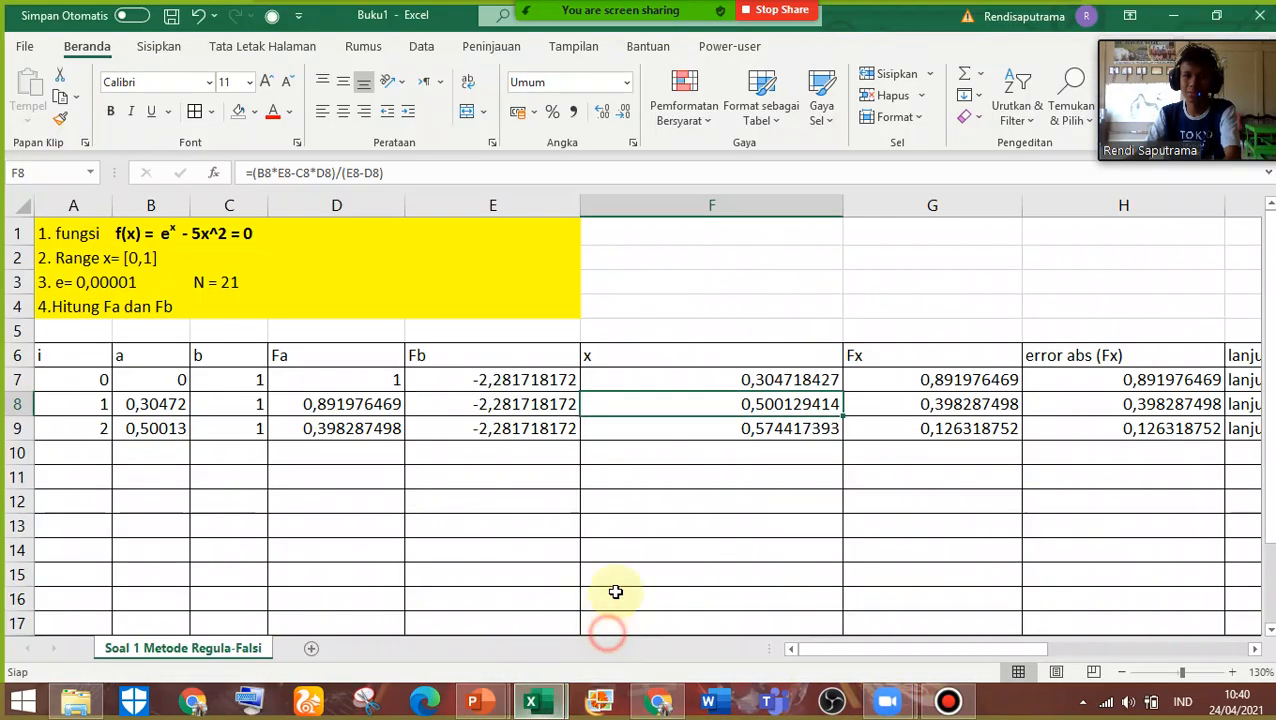
Enclose both products of the x formula in cell F7 in parentheses, making it =((B7*E7)-(C7*D7))/(E7-D7)
double_click(700, 380)
click(642, 380)
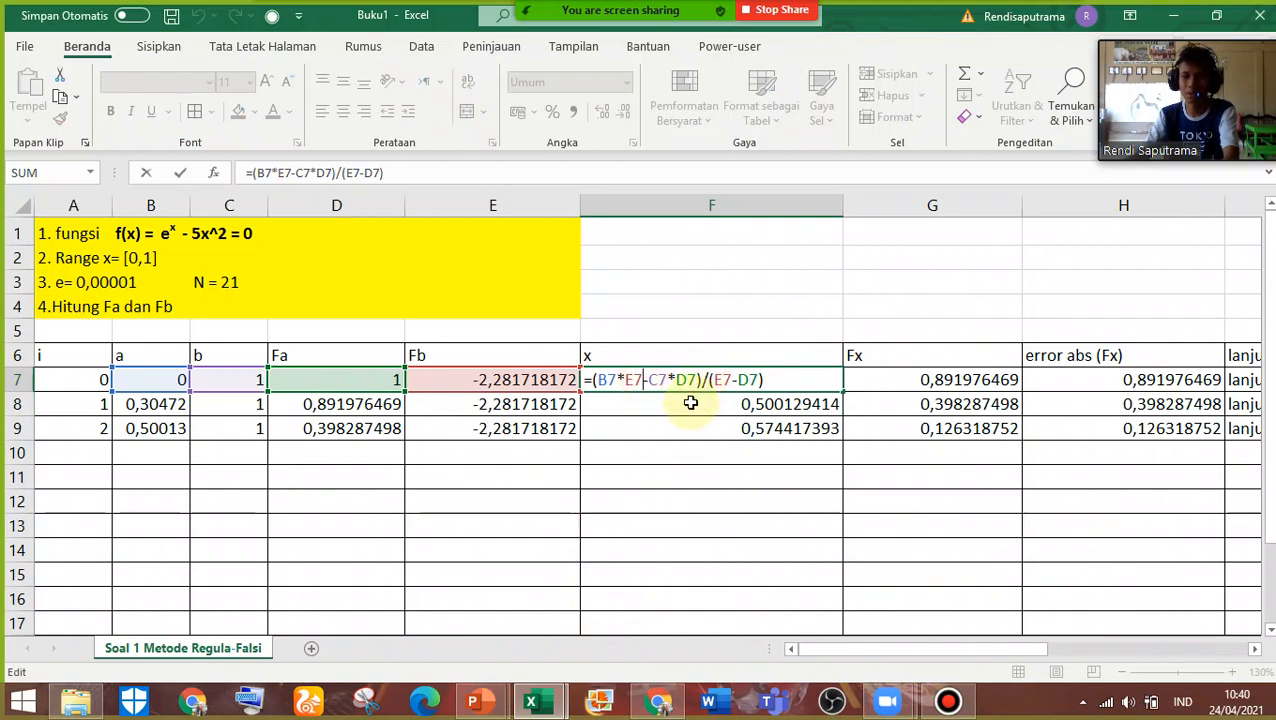
text())
click(597, 380)
text(()
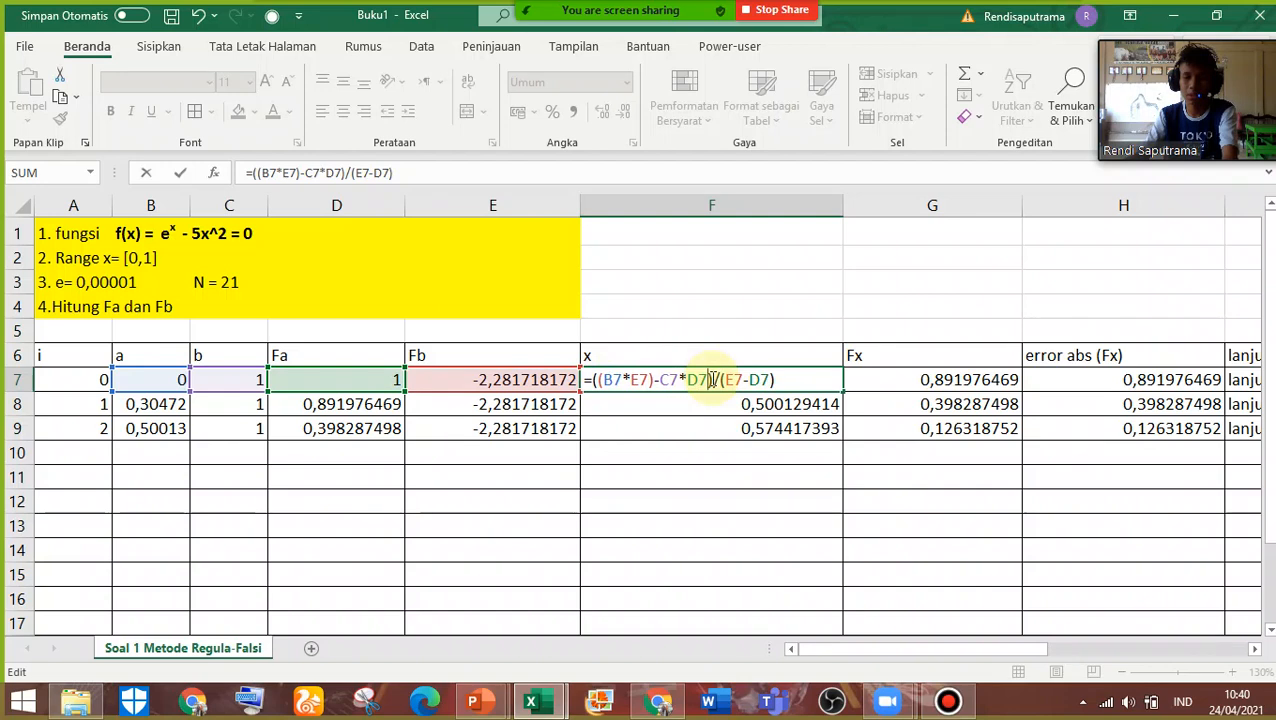
click(711, 380)
text())
click(662, 380)
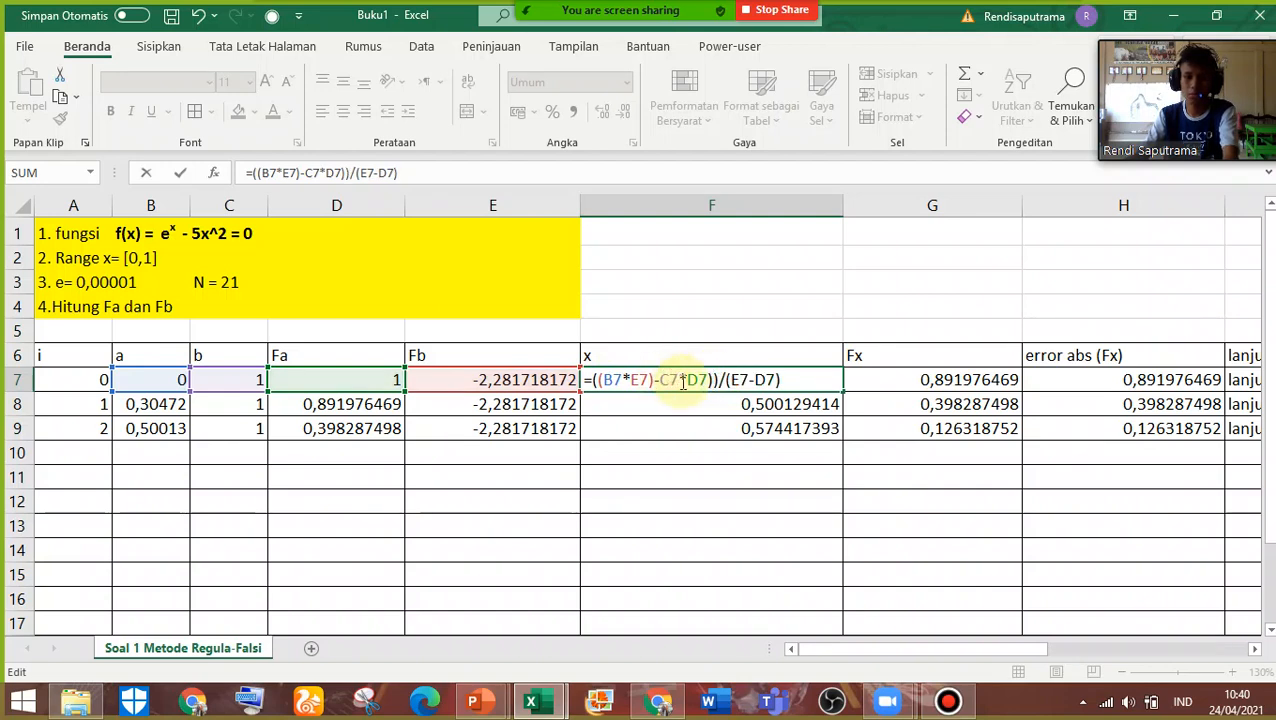
text(()
key(Return)
Compare the x formulas in cells F7 and F8
click(712, 382)
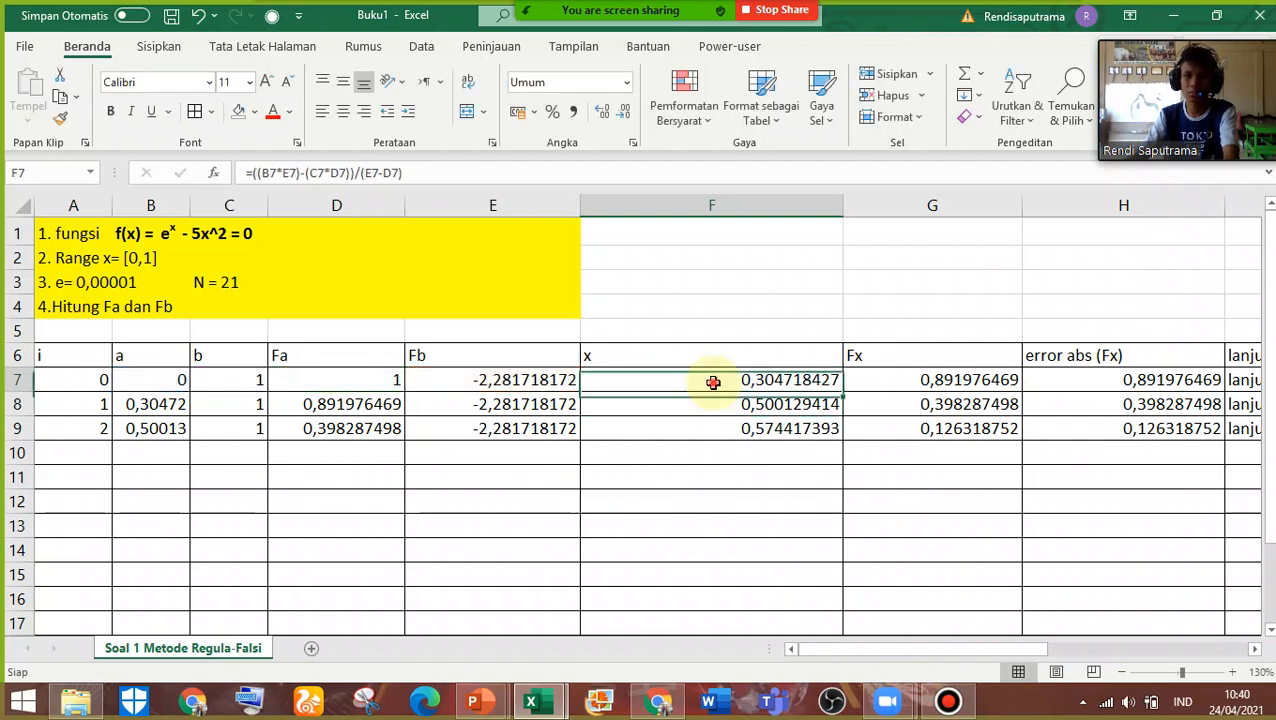
double_click(712, 381)
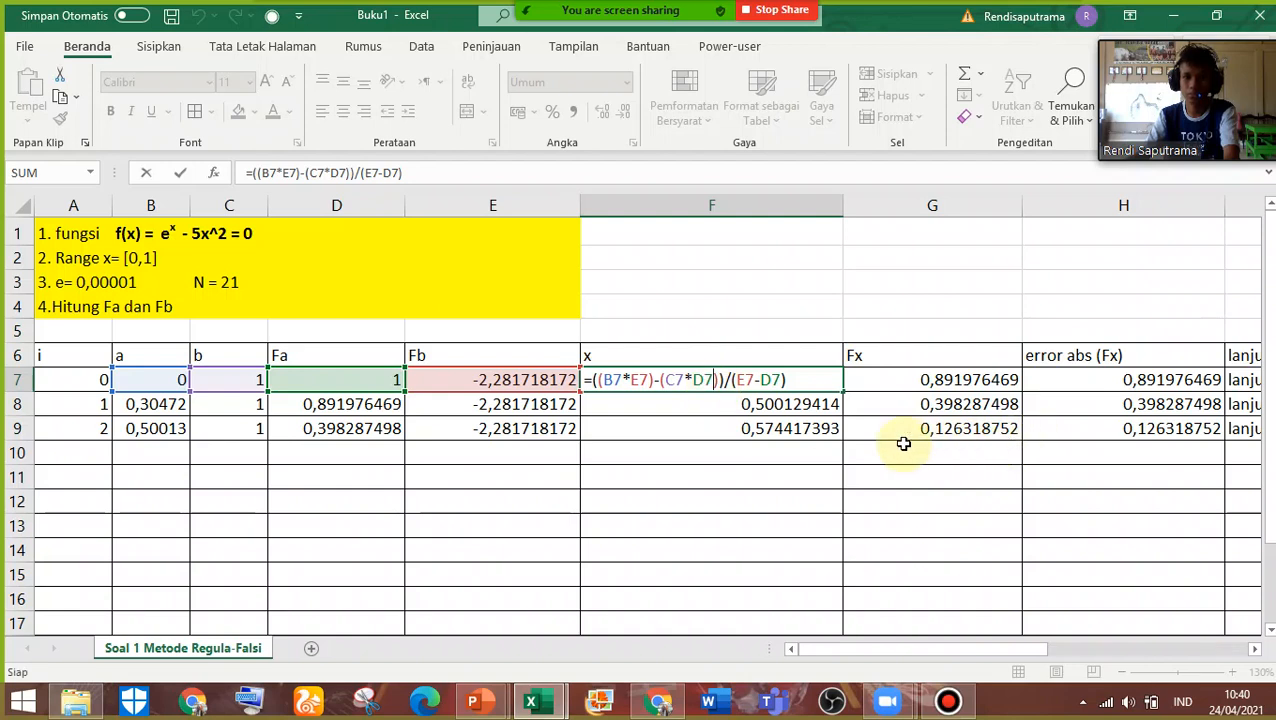
key(Return)
double_click(812, 406)
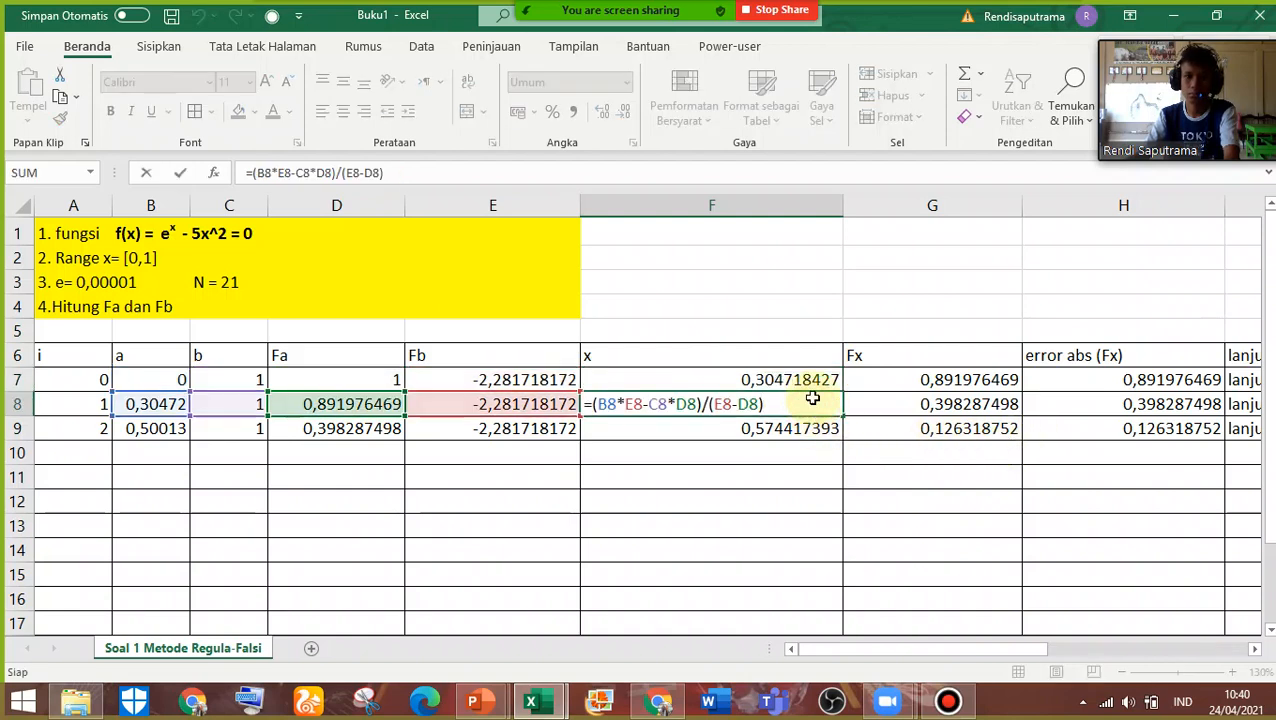
key(Escape)
Remove the extra parentheses from the x formula in cell F7, restoring =(B7*E7-C7*D7)/(E7-D7), and recheck it
double_click(817, 380)
click(714, 380)
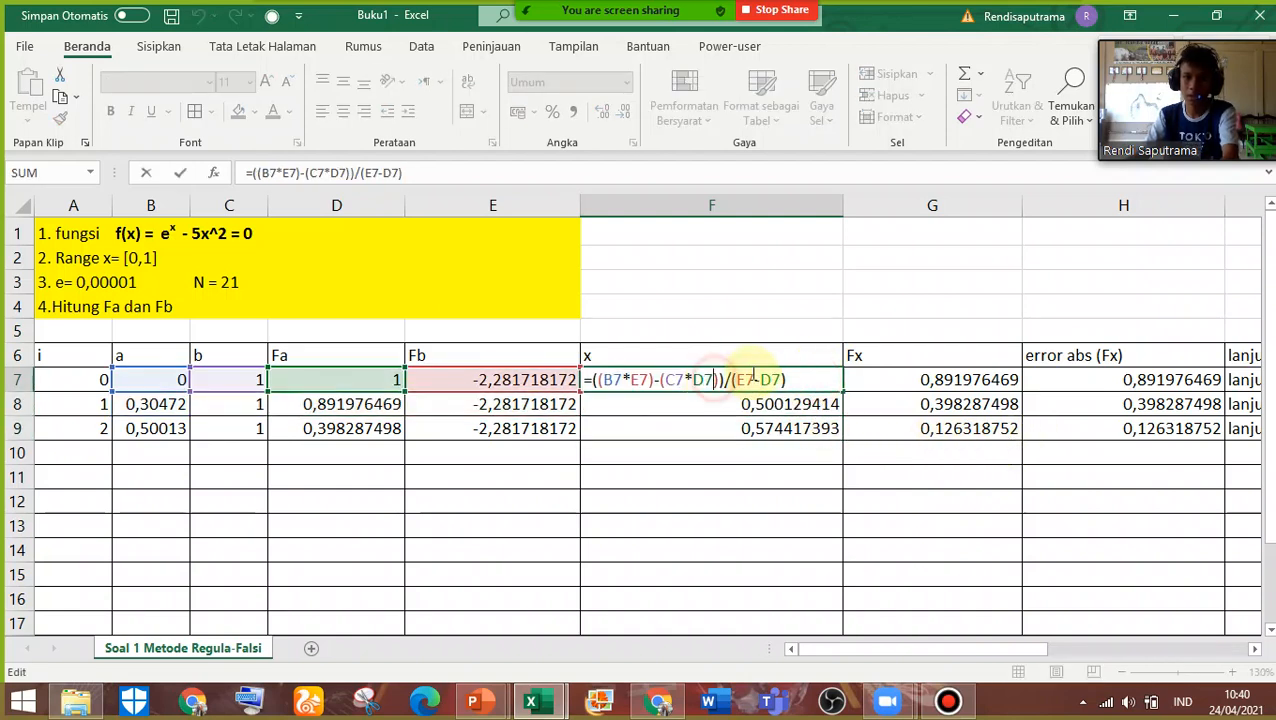
key(Delete)
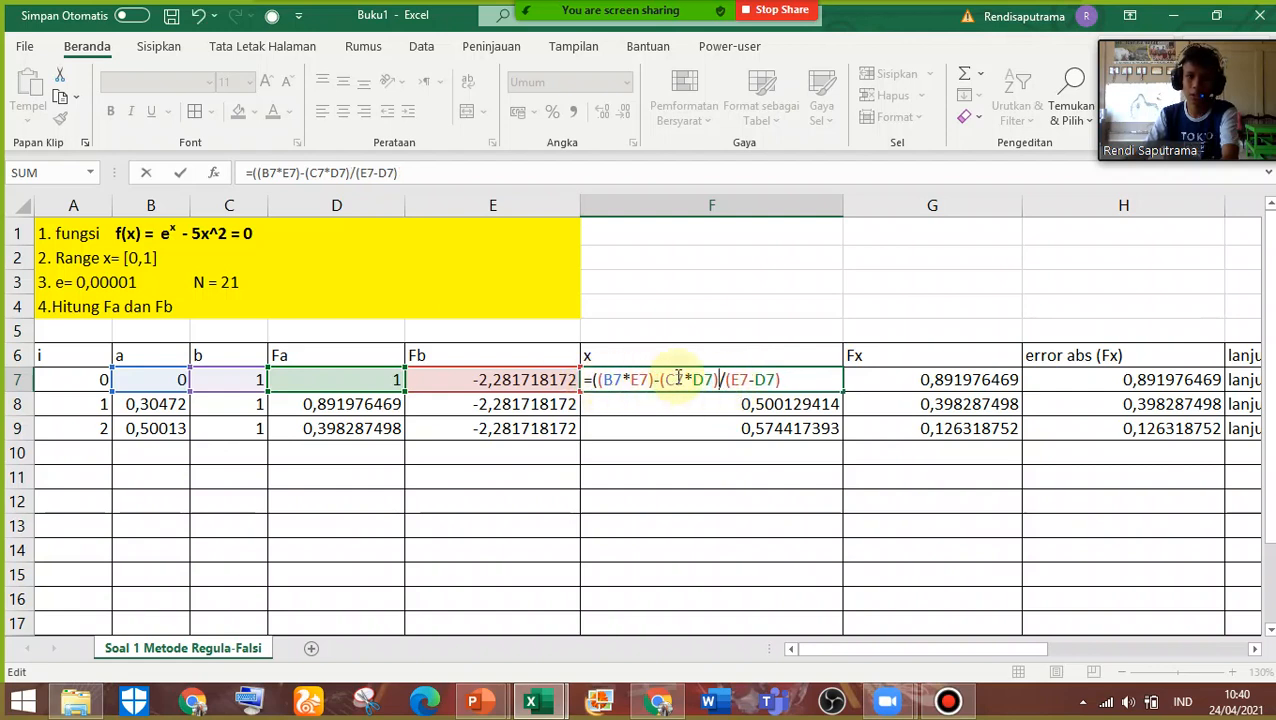
click(668, 380)
key(BackSpace)
click(652, 380)
key(BackSpace)
click(605, 381)
key(BackSpace)
key(Return)
double_click(775, 378)
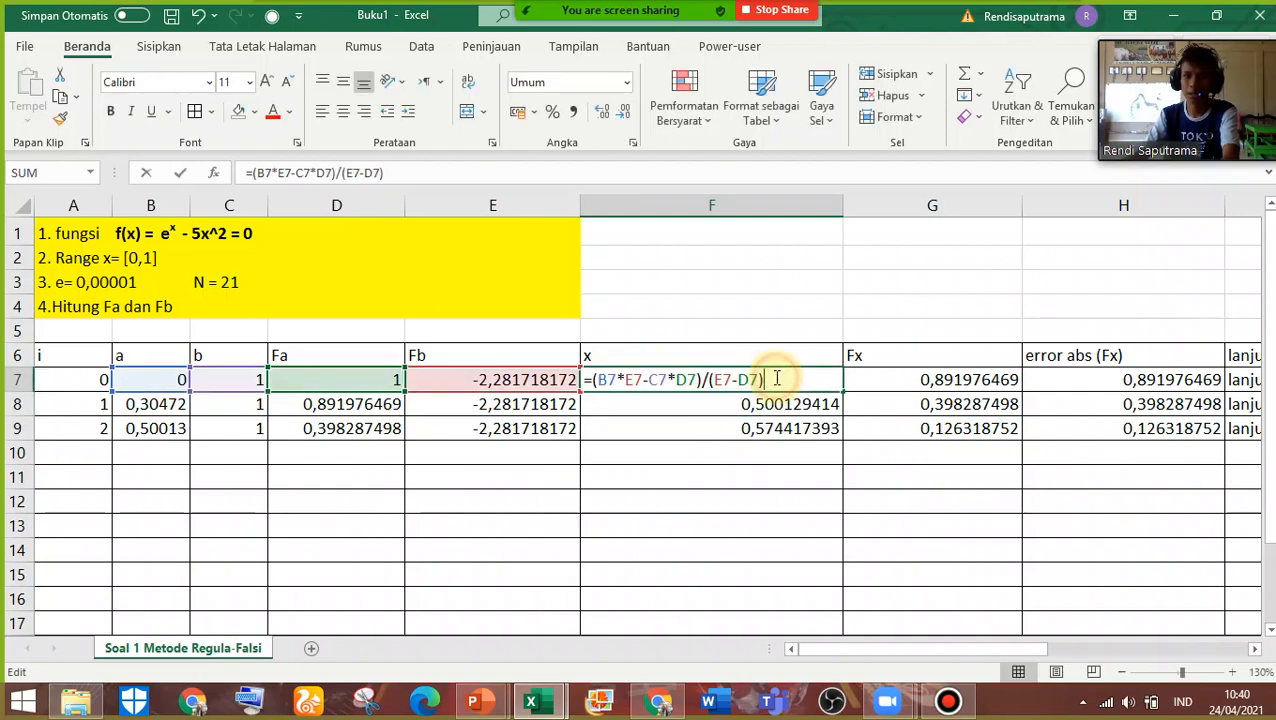
key(Return)
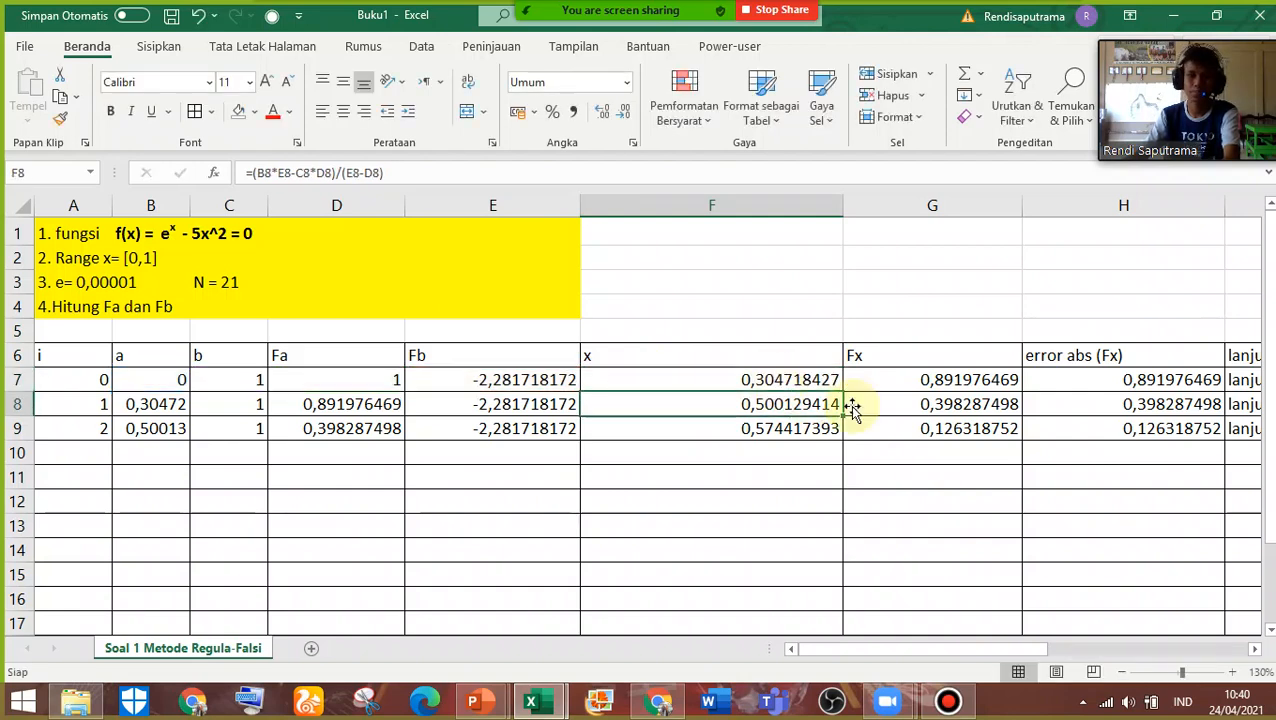
Check the Fx formula in cell G7 and the absolute error formula in cell H7
double_click(906, 380)
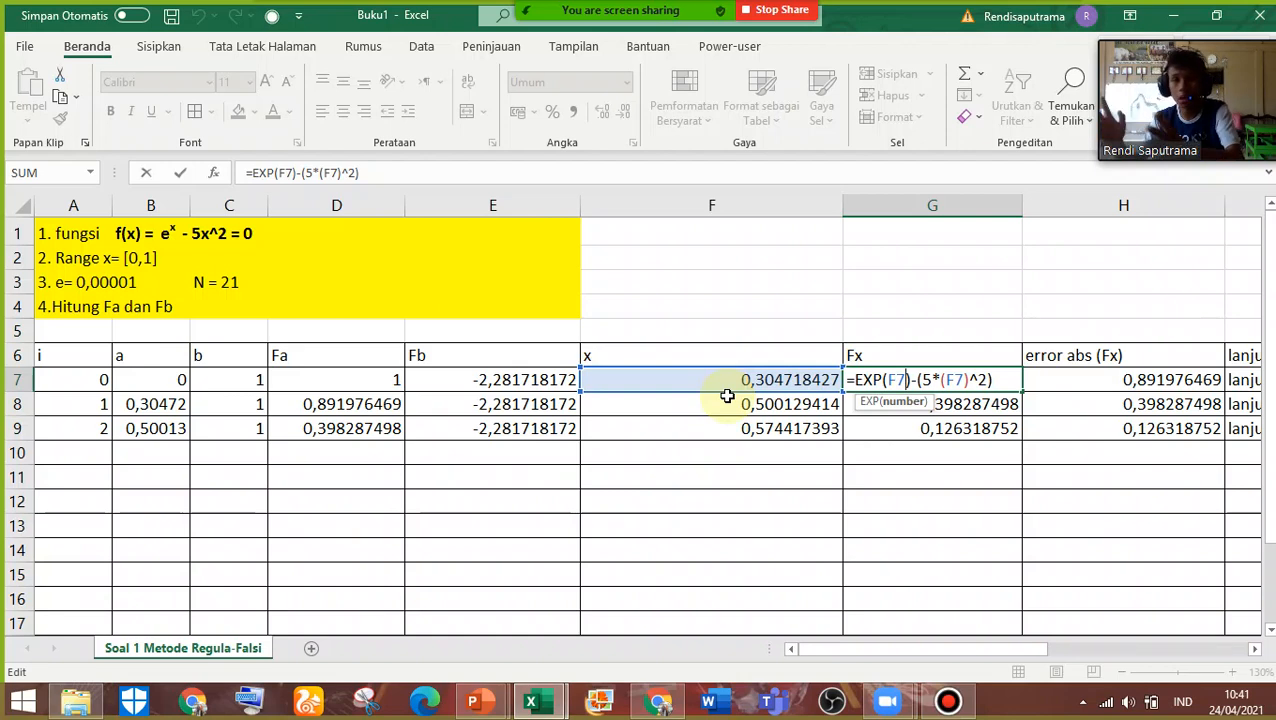
key(Escape)
key(Return)
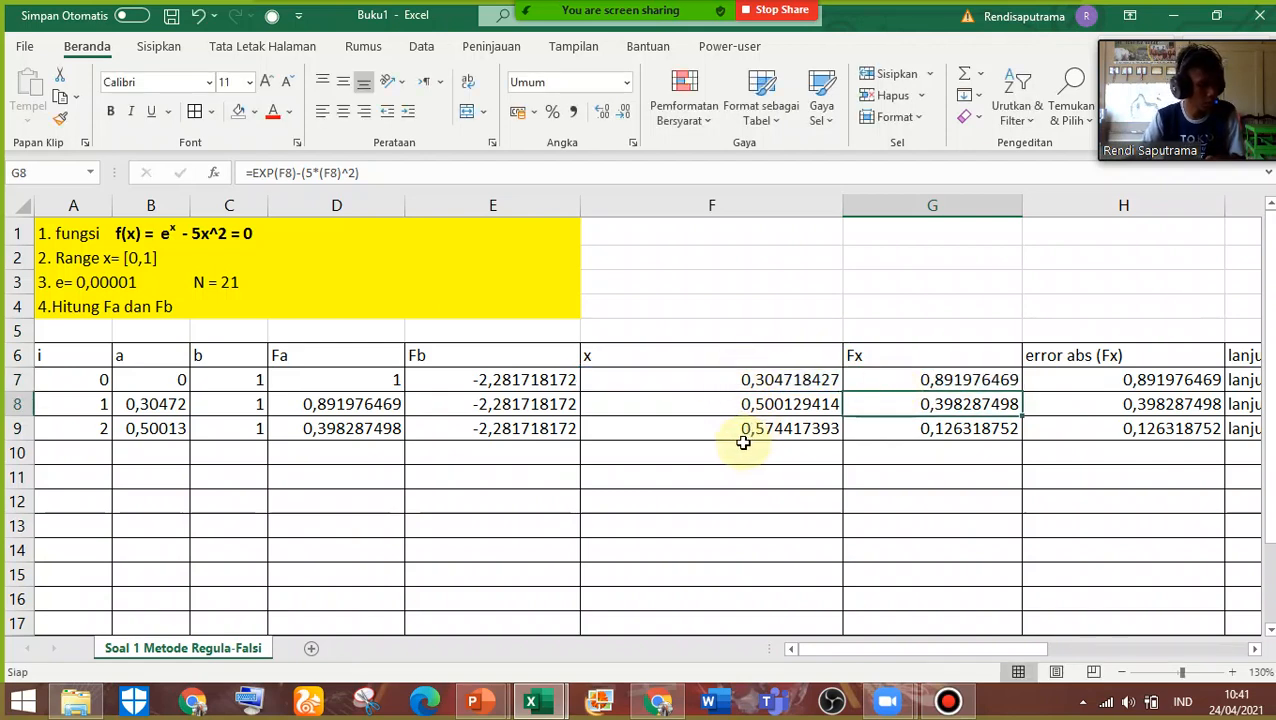
double_click(923, 380)
key(Escape)
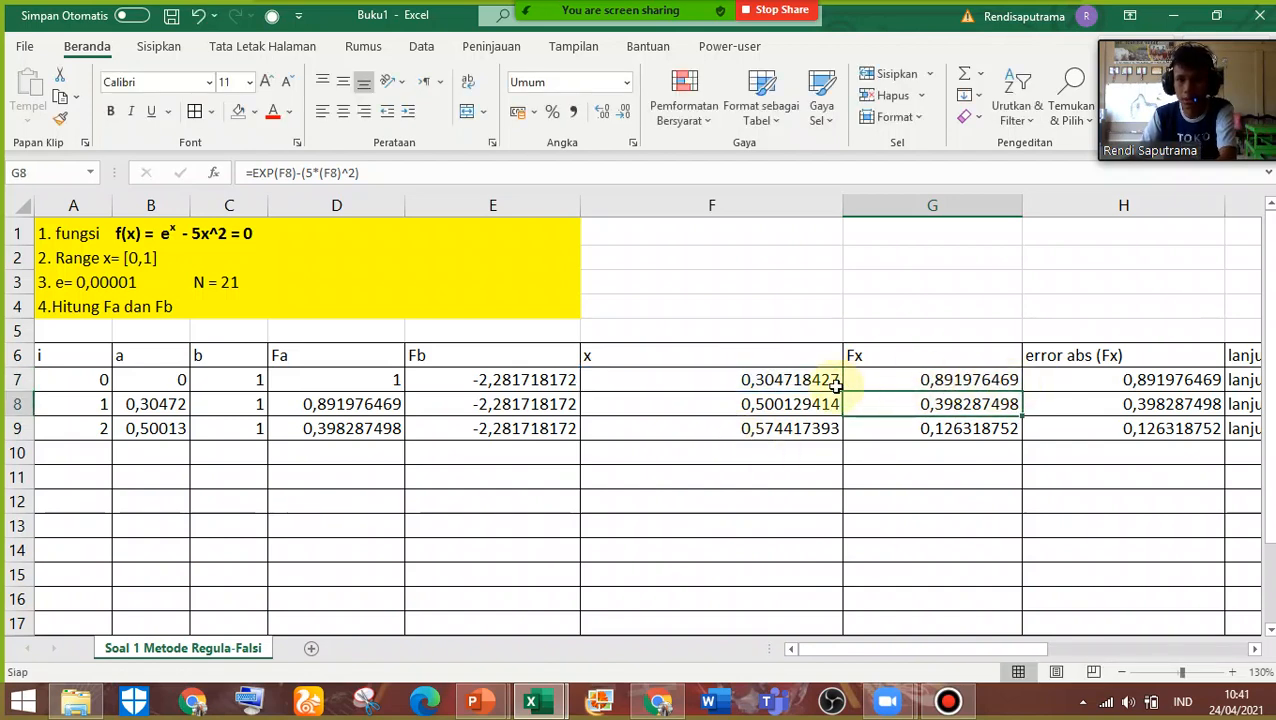
double_click(1091, 379)
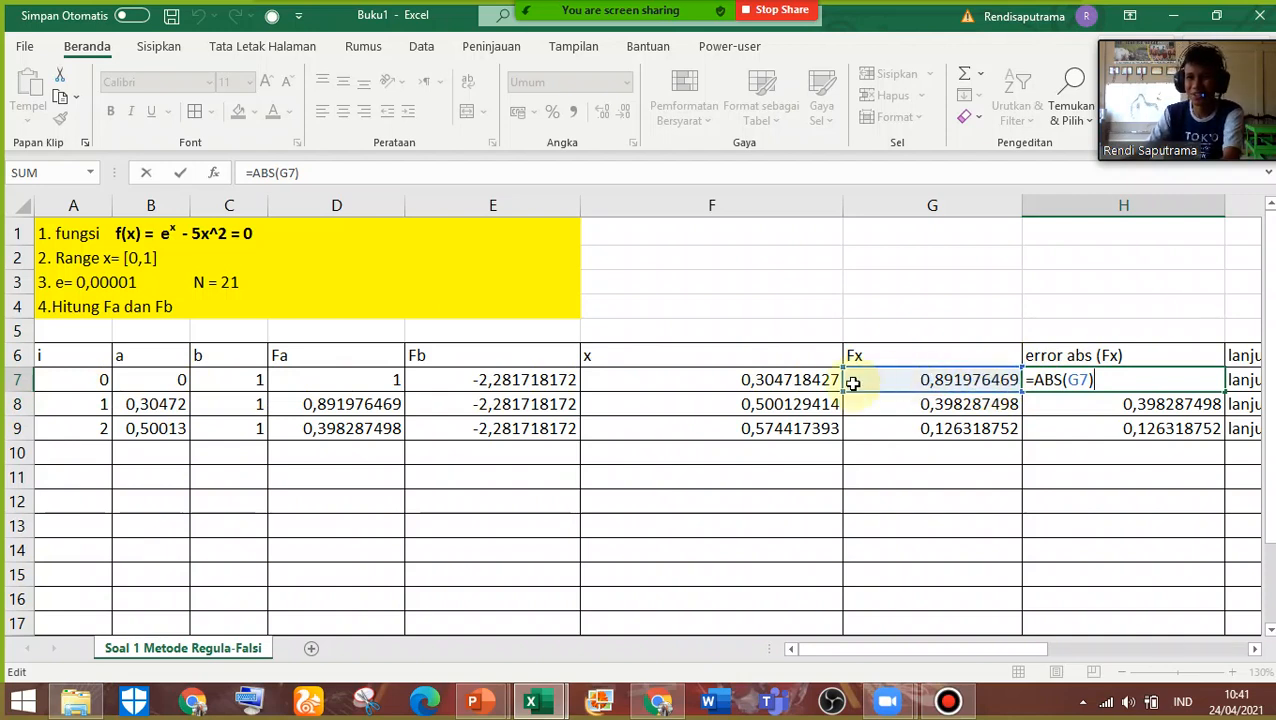
key(Return)
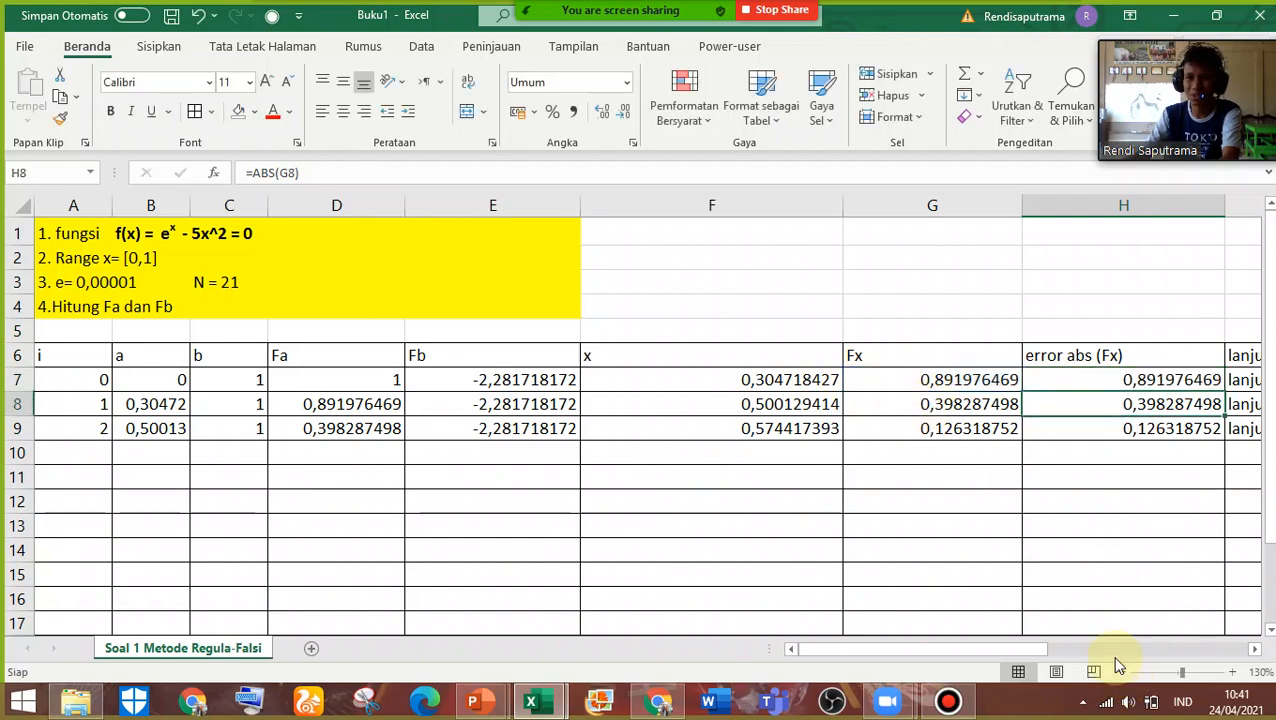
Set the error tolerance in cell I7's lanjut/berhenti formula to 0,00001, making it =IF(H7<=0,00001;"berhenti";"lanjut")
drag(1038, 647, 1150, 650)
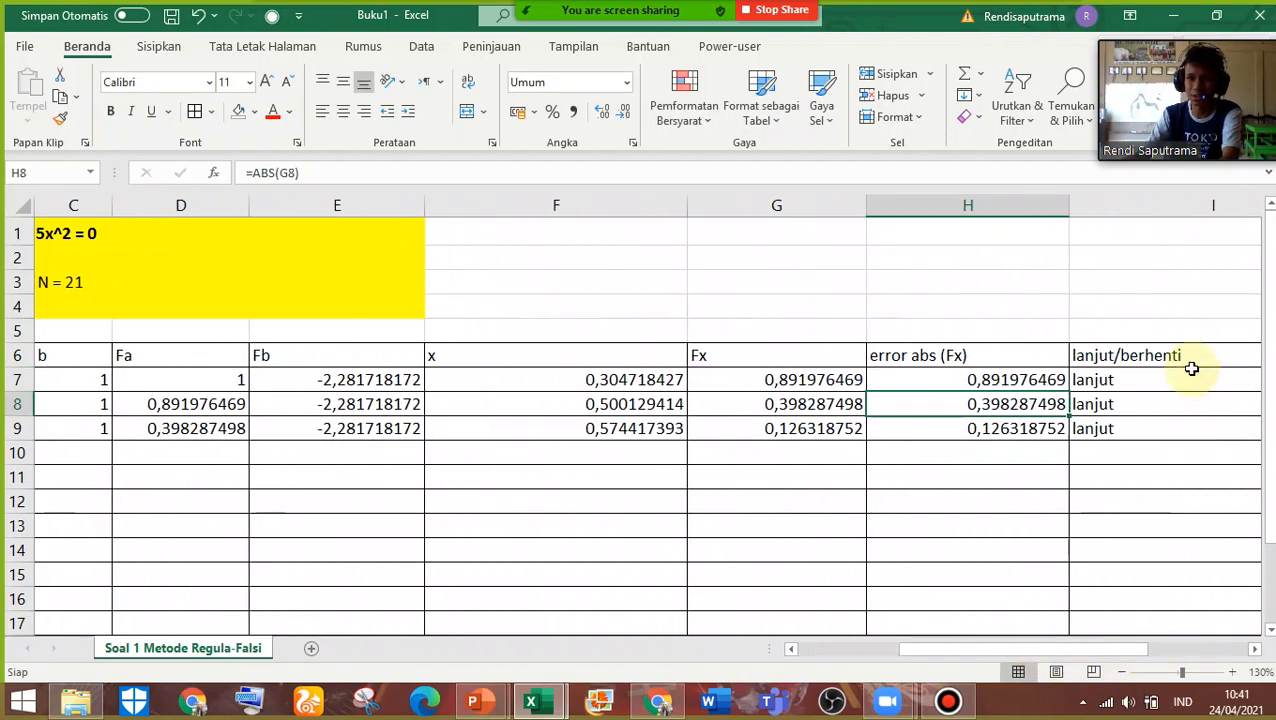
double_click(1176, 378)
click(955, 380)
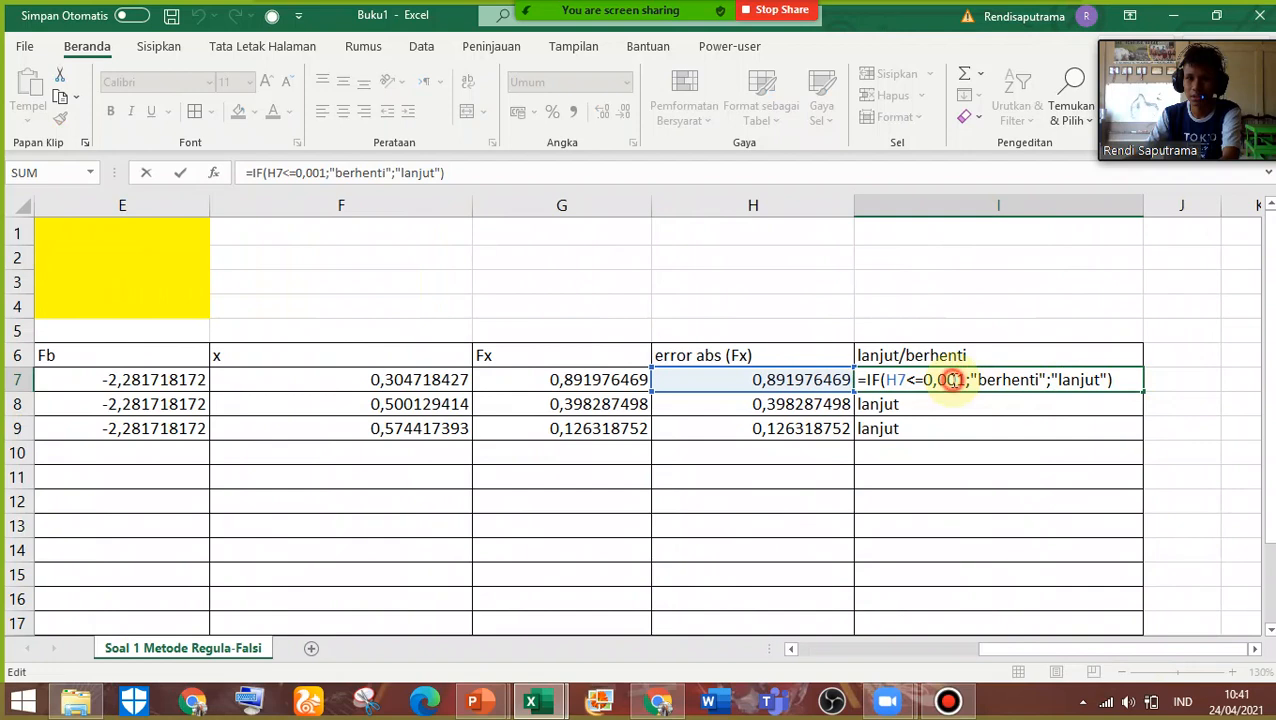
text(0)
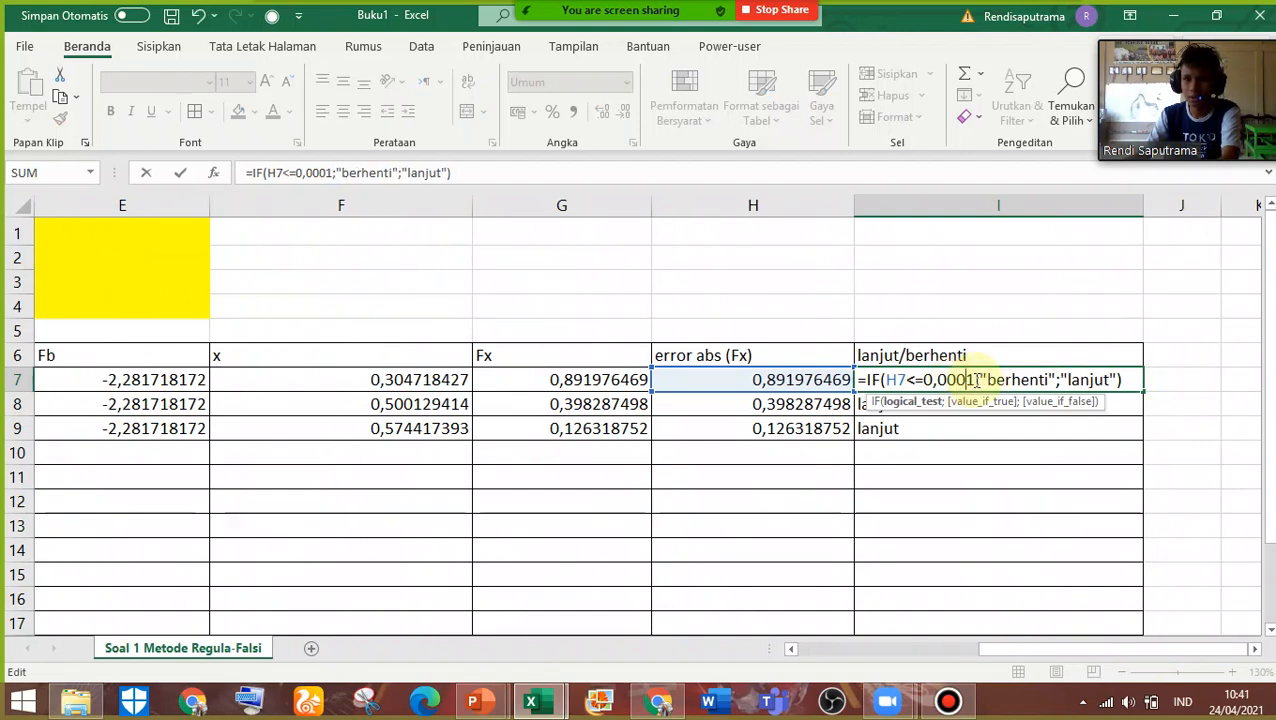
text(0)
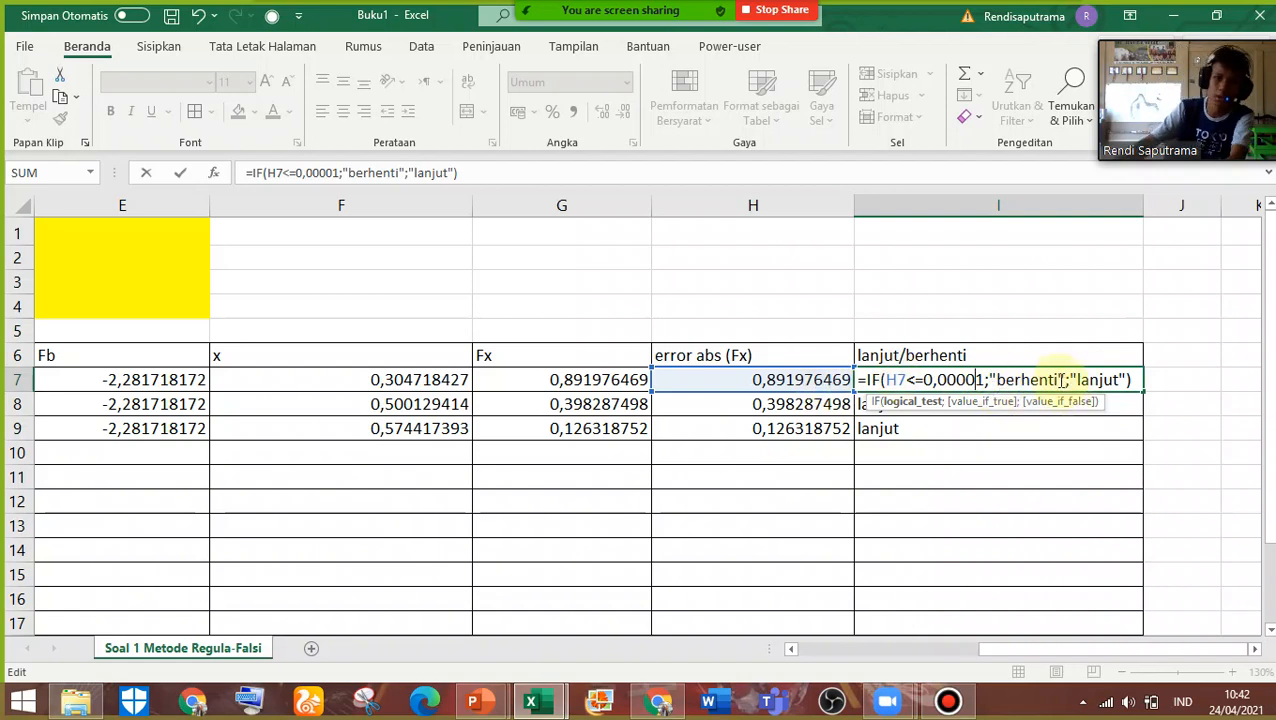
key(Return)
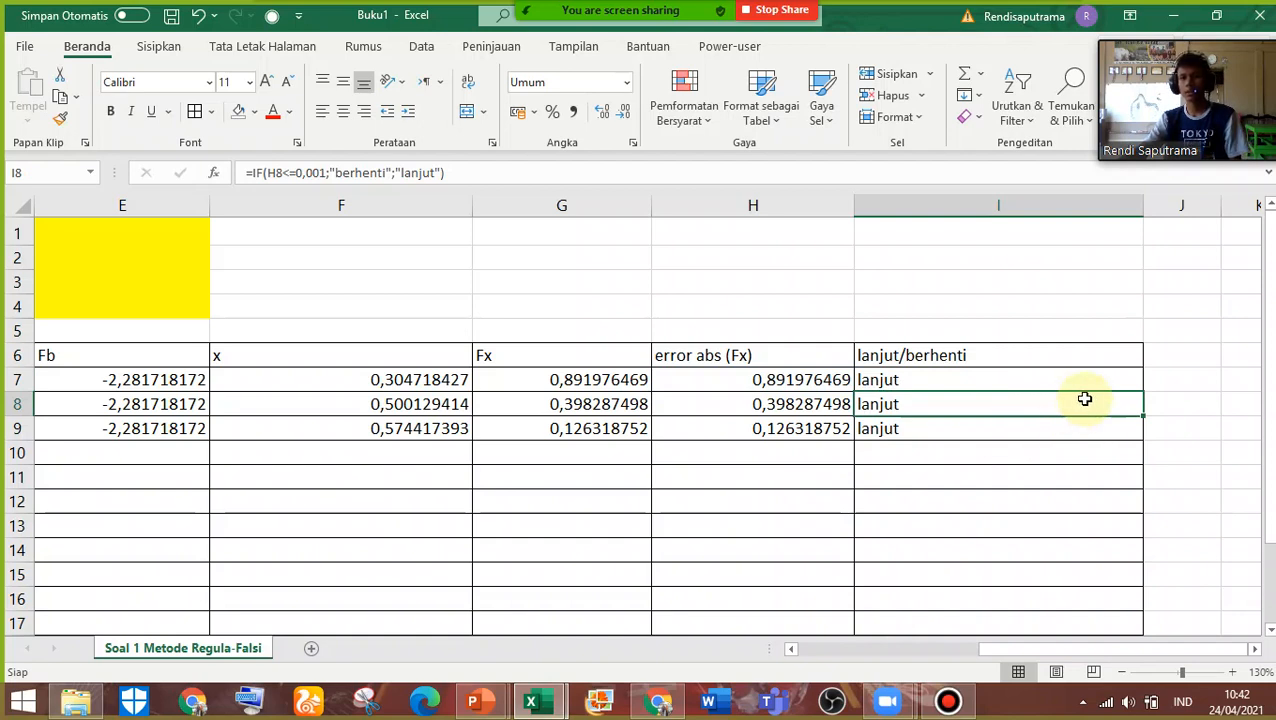
drag(1233, 31, 1201, 16)
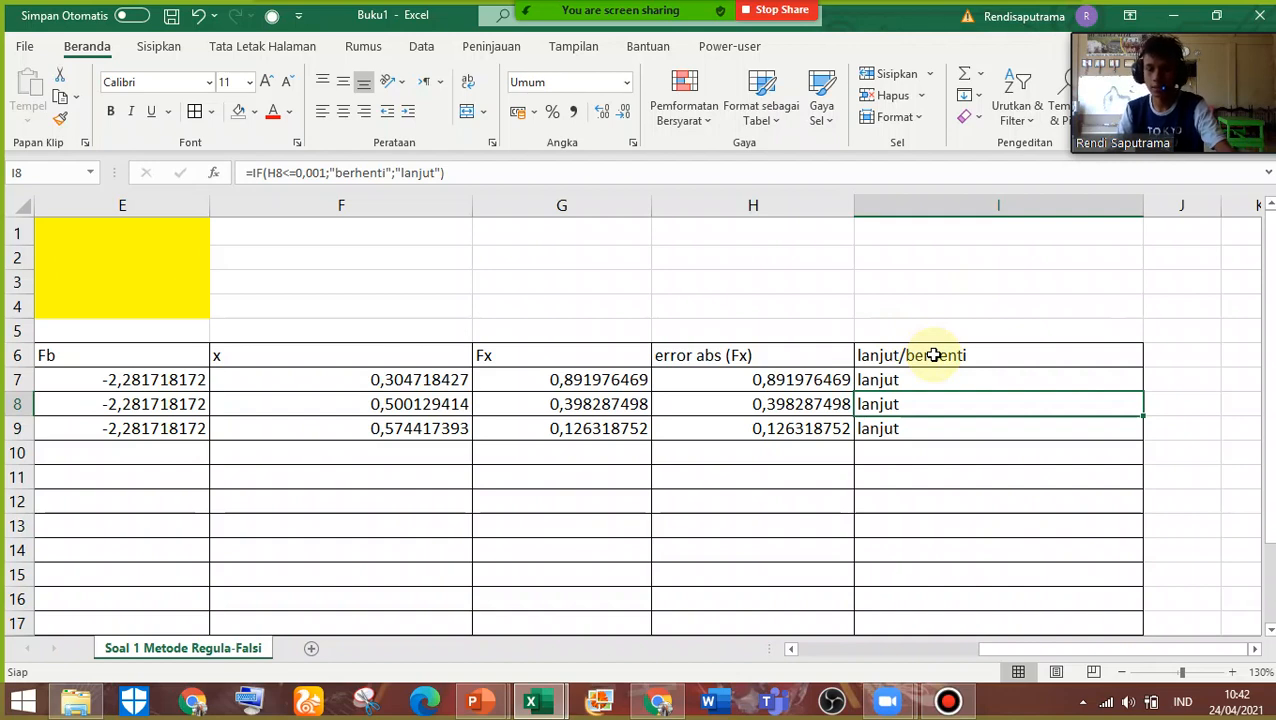
drag(1213, 29, 1206, 27)
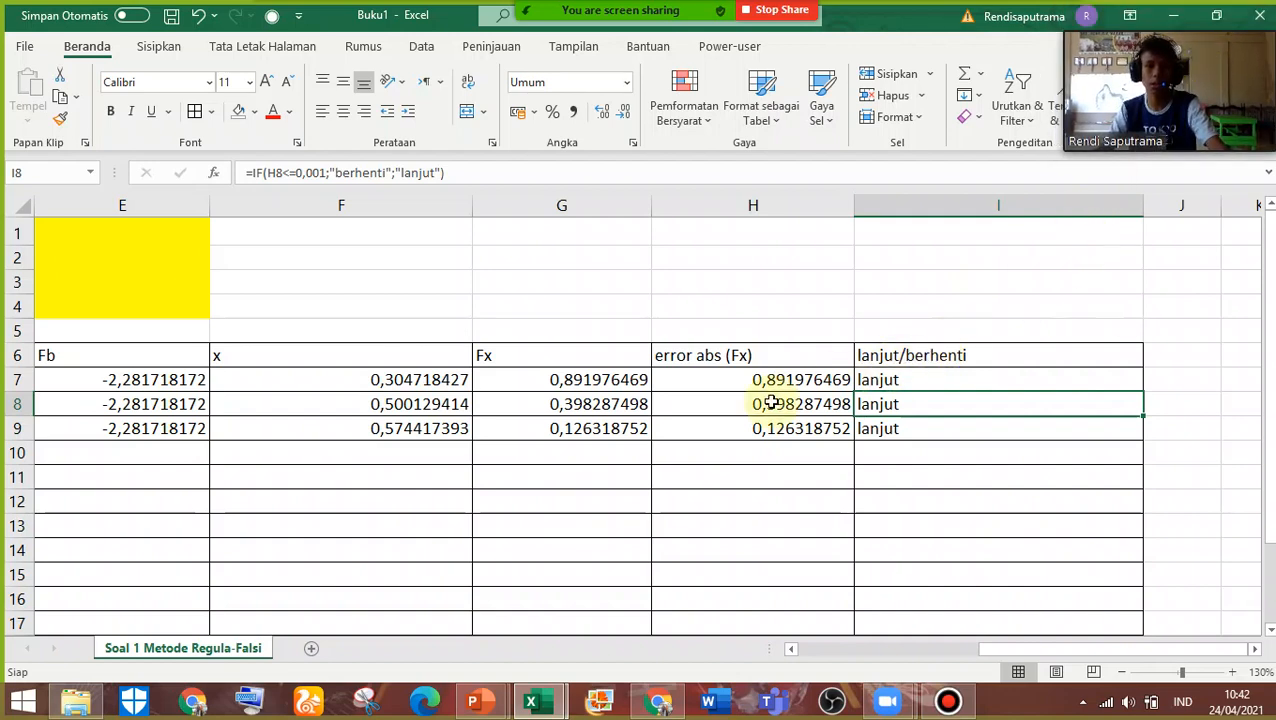
Fill the formulas of D7:I7 down into row 8, from Fa through the lanjut/berhenti column
scroll(703, 430, down, 2)
scroll(703, 430, up, 2)
scroll(705, 430, down, 3)
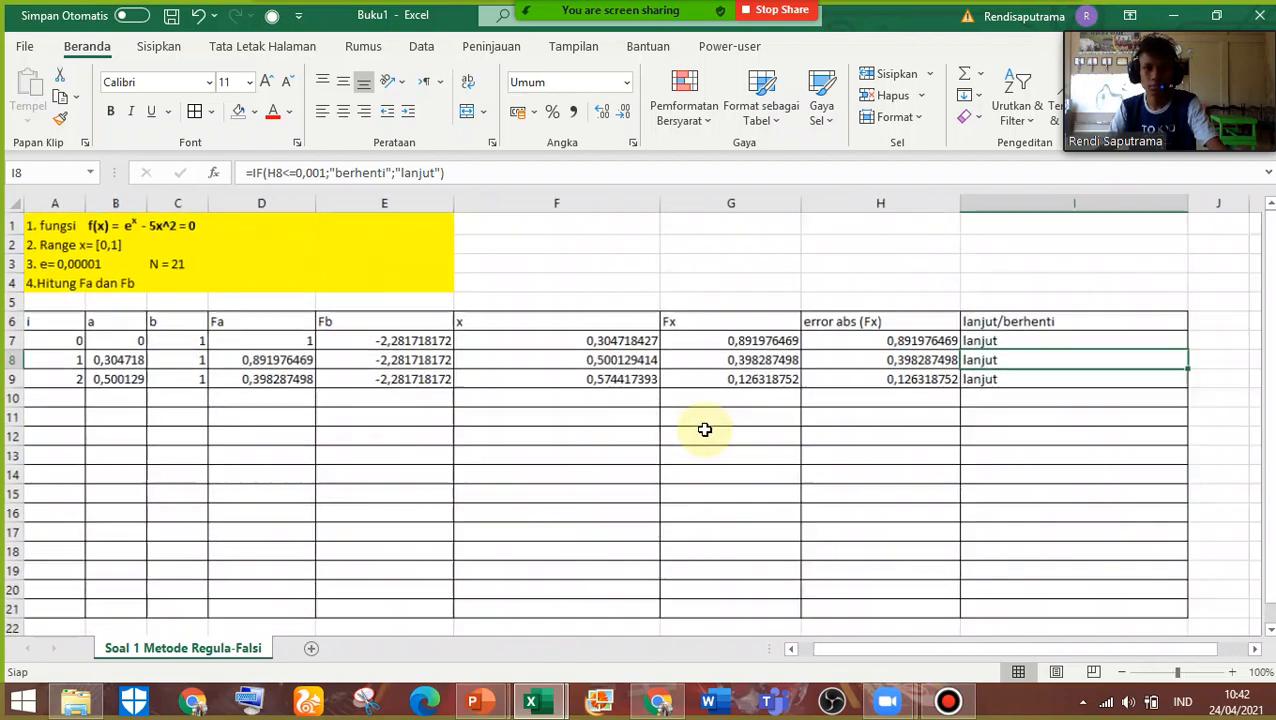
click(287, 337)
drag(256, 338, 387, 341)
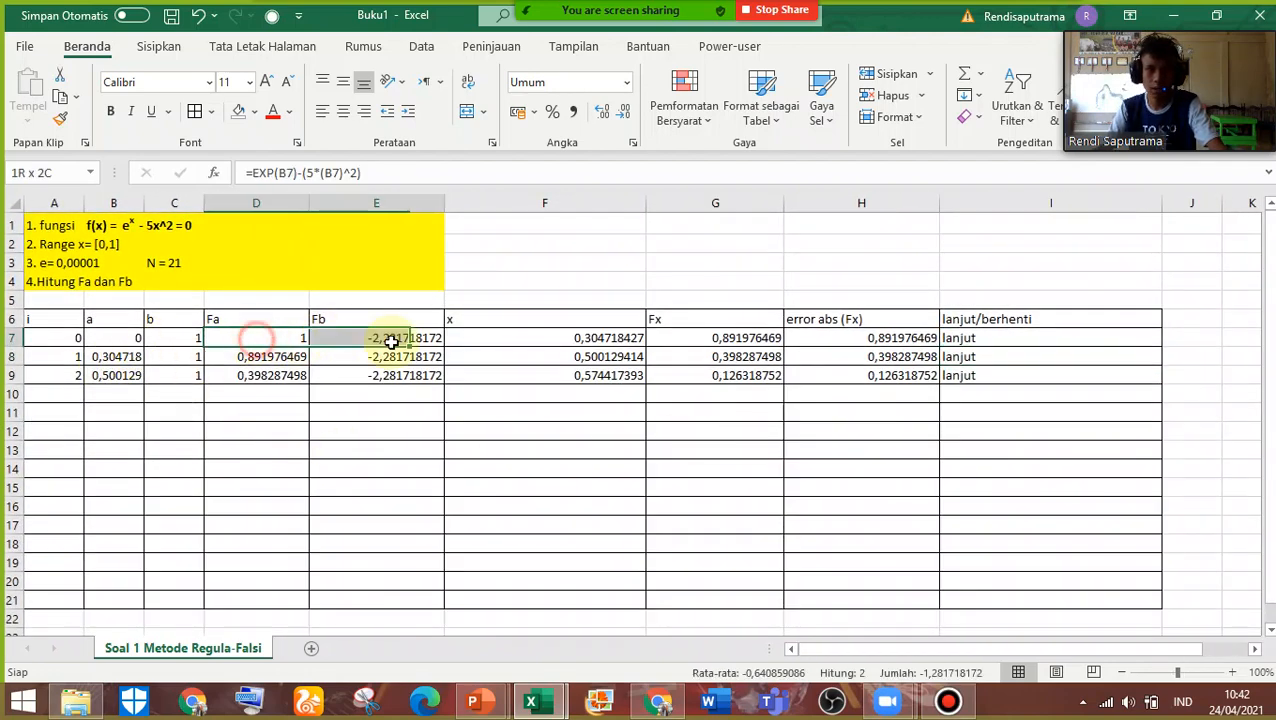
click(190, 338)
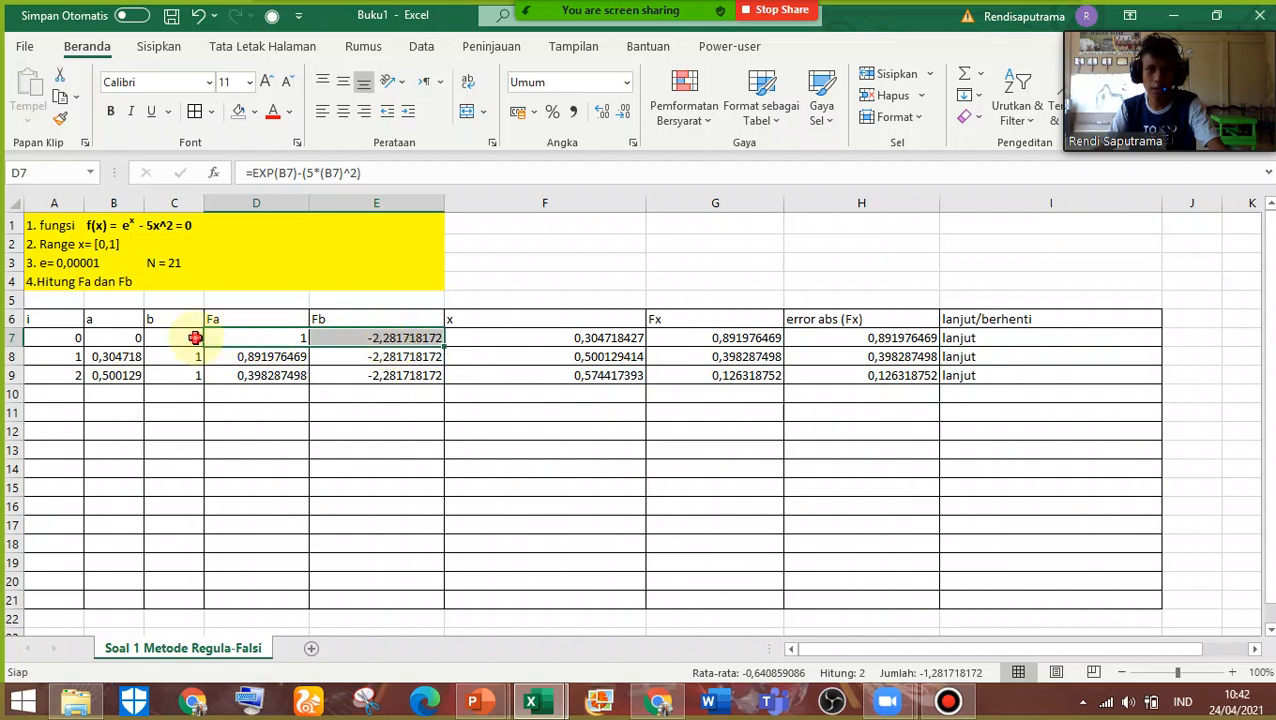
click(89, 342)
drag(242, 341, 1162, 365)
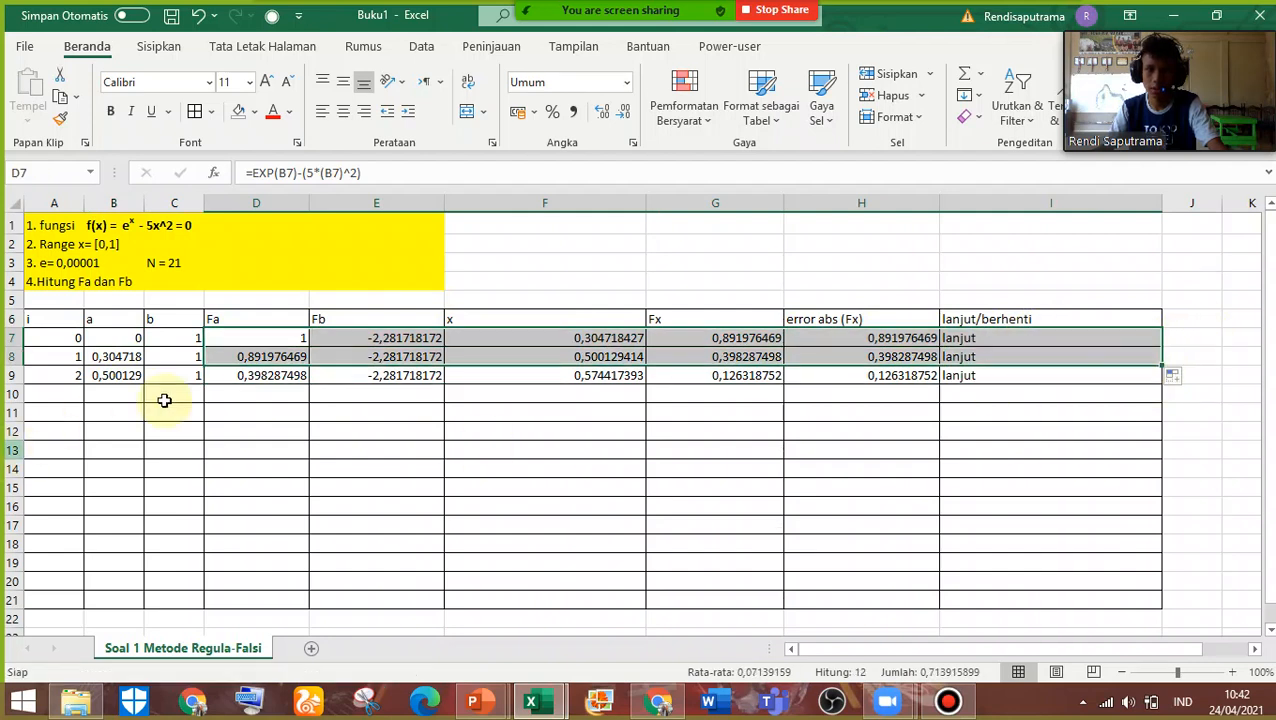
Examine the IF formulas for a in cell B8 and b in cell C8 and the row 7 cells they refer to
click(93, 356)
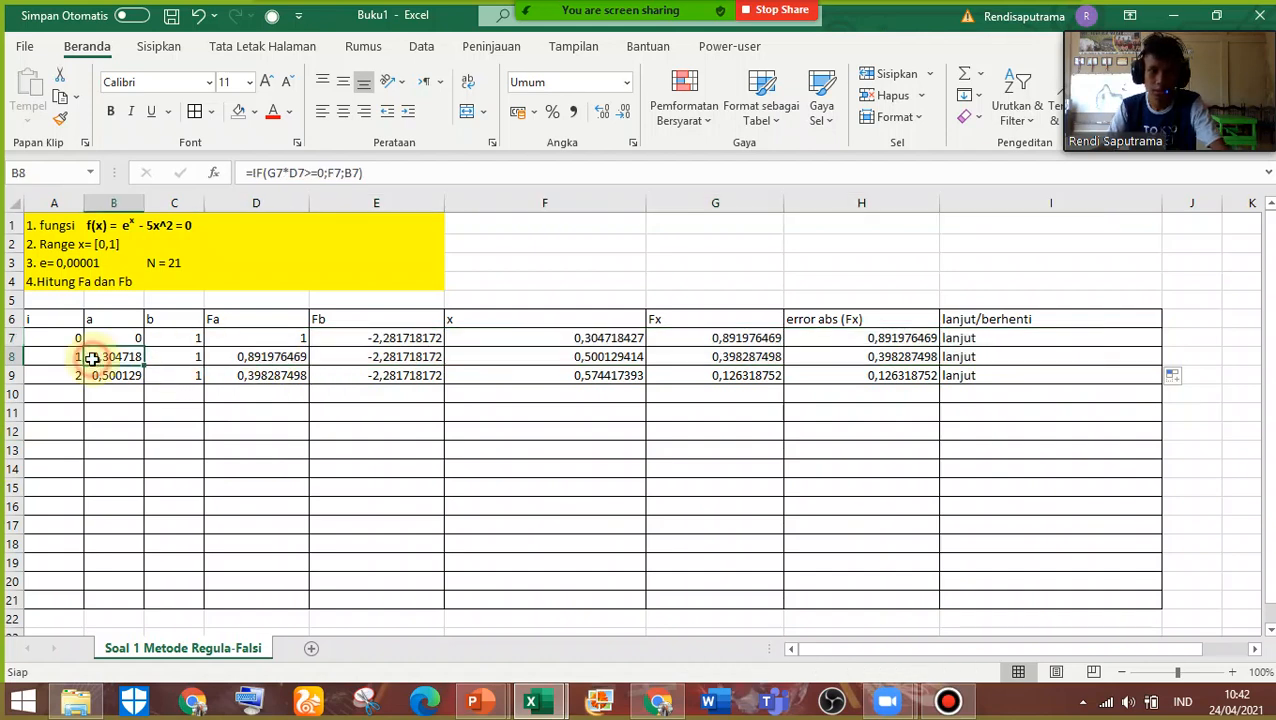
double_click(116, 356)
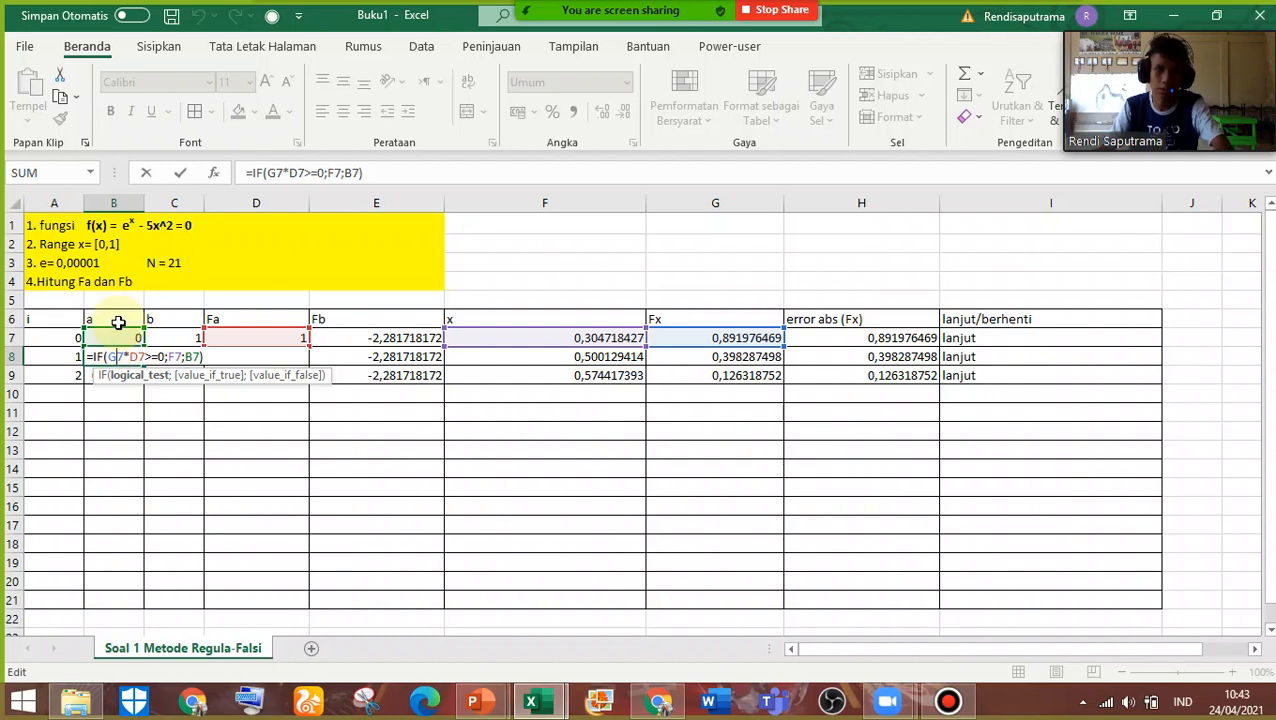
key(Return)
double_click(177, 353)
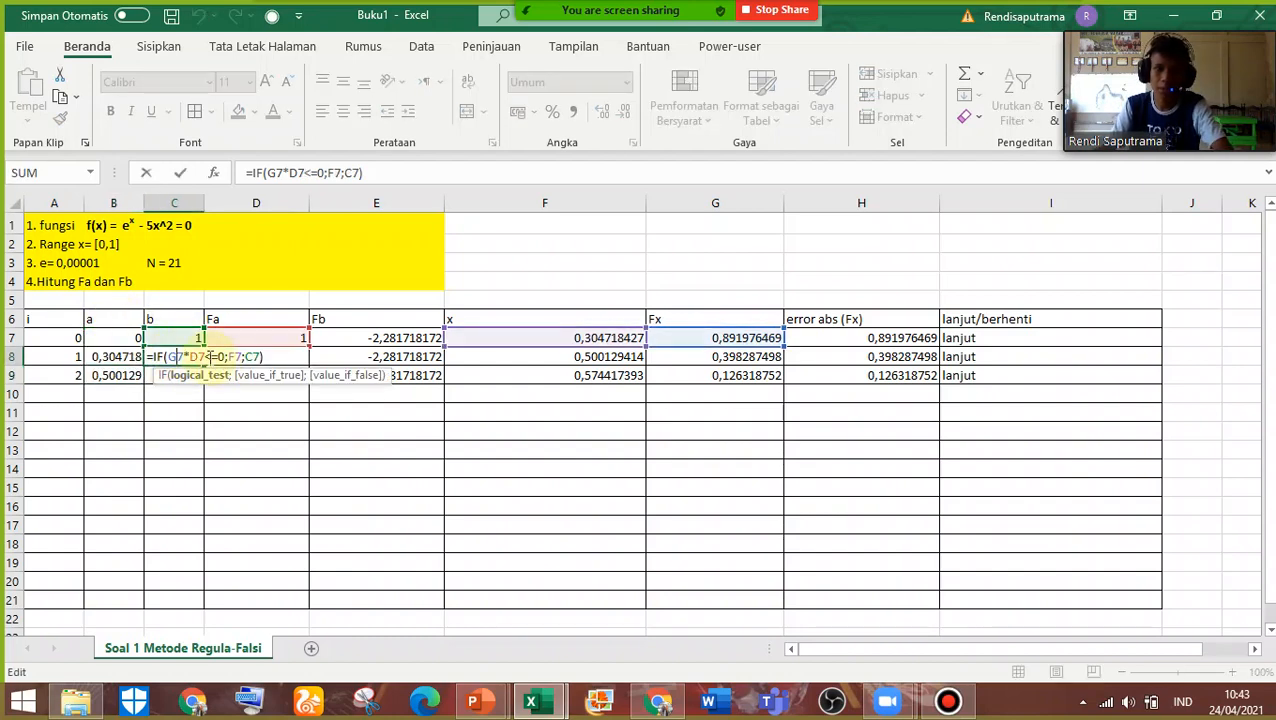
key(Escape)
double_click(176, 358)
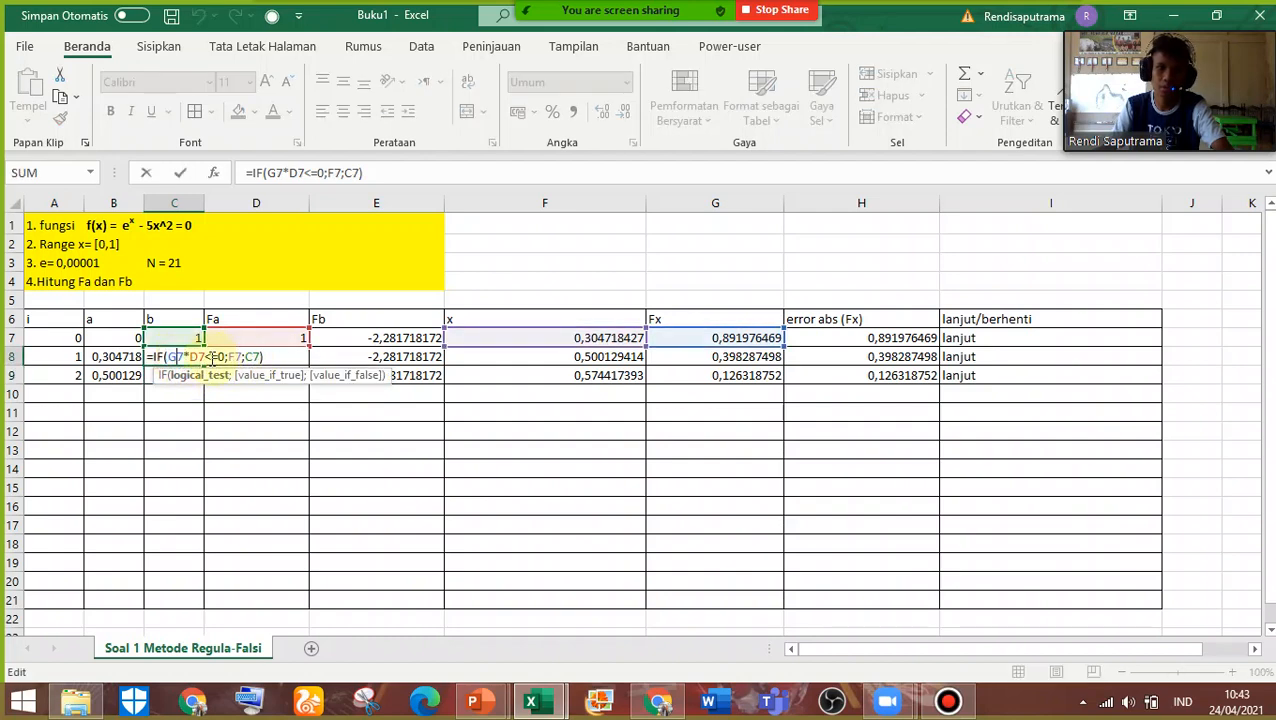
key(Return)
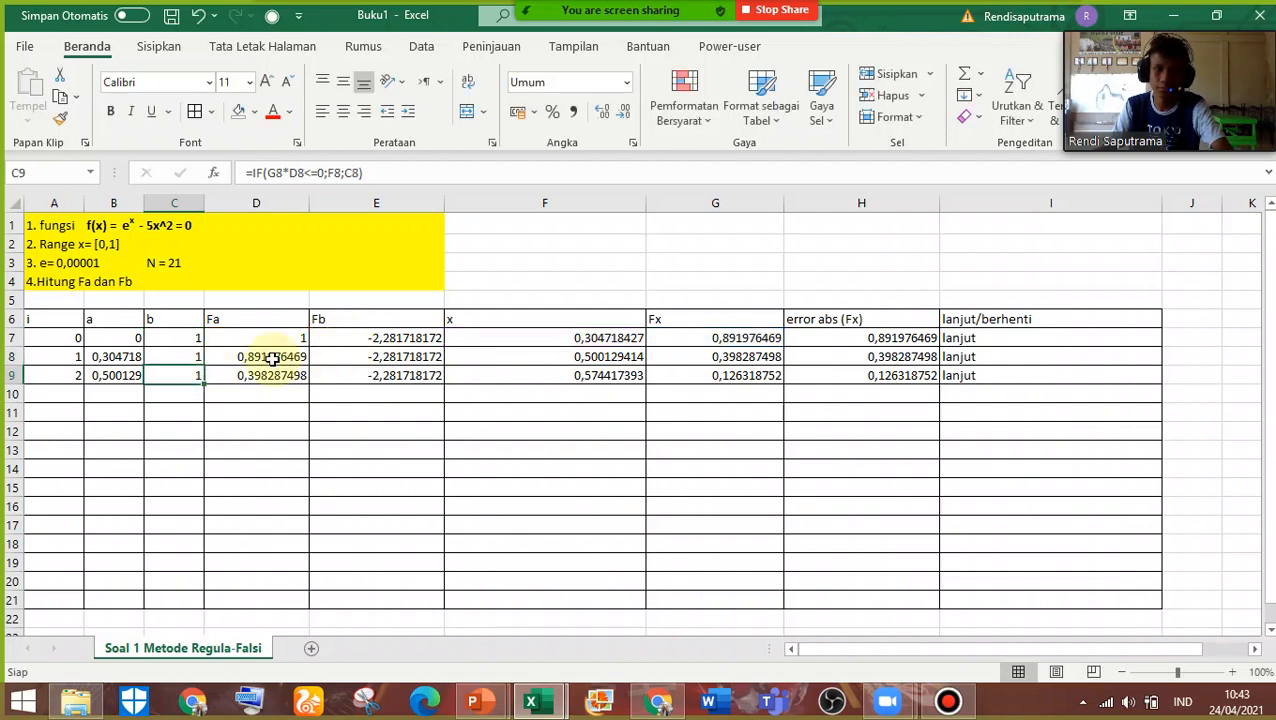
Extend the iteration table in columns A to I from row 8 down to row 18, with i running from 1 to 11
drag(114, 375, 114, 356)
key(ctrl+c)
click(51, 358)
key(Escape)
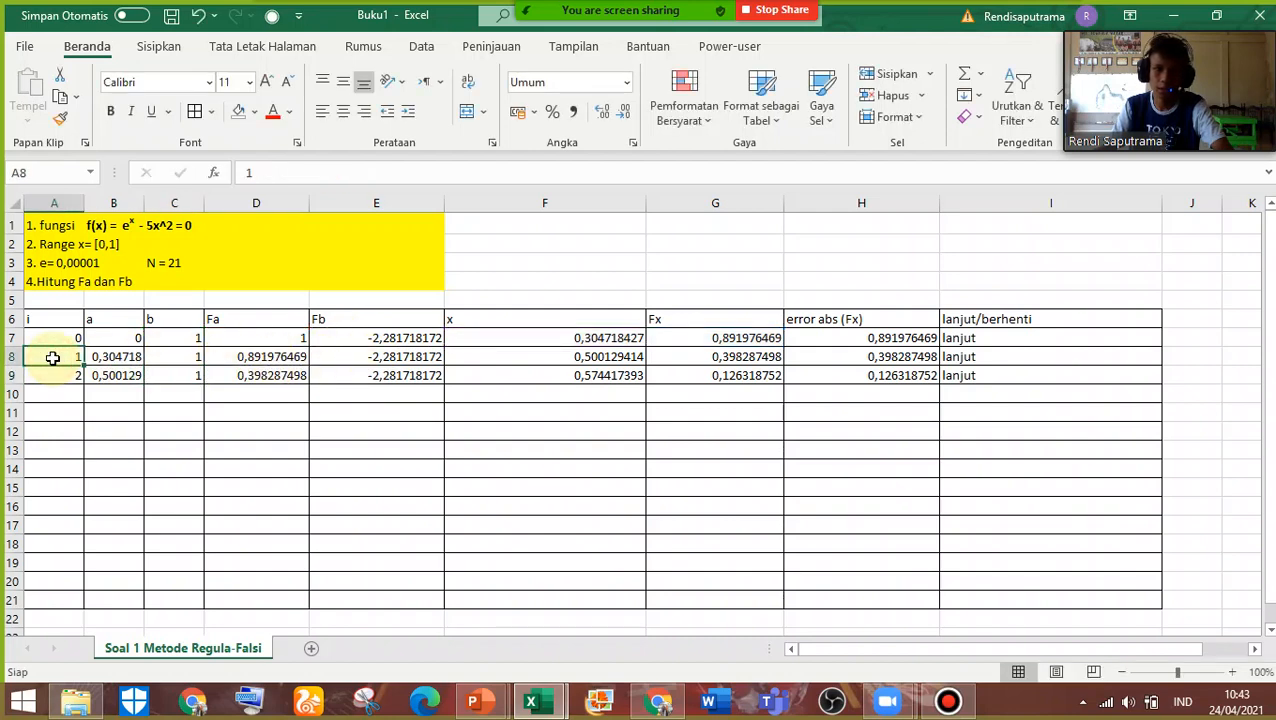
drag(61, 361, 1165, 560)
scroll(1160, 550, down, 1)
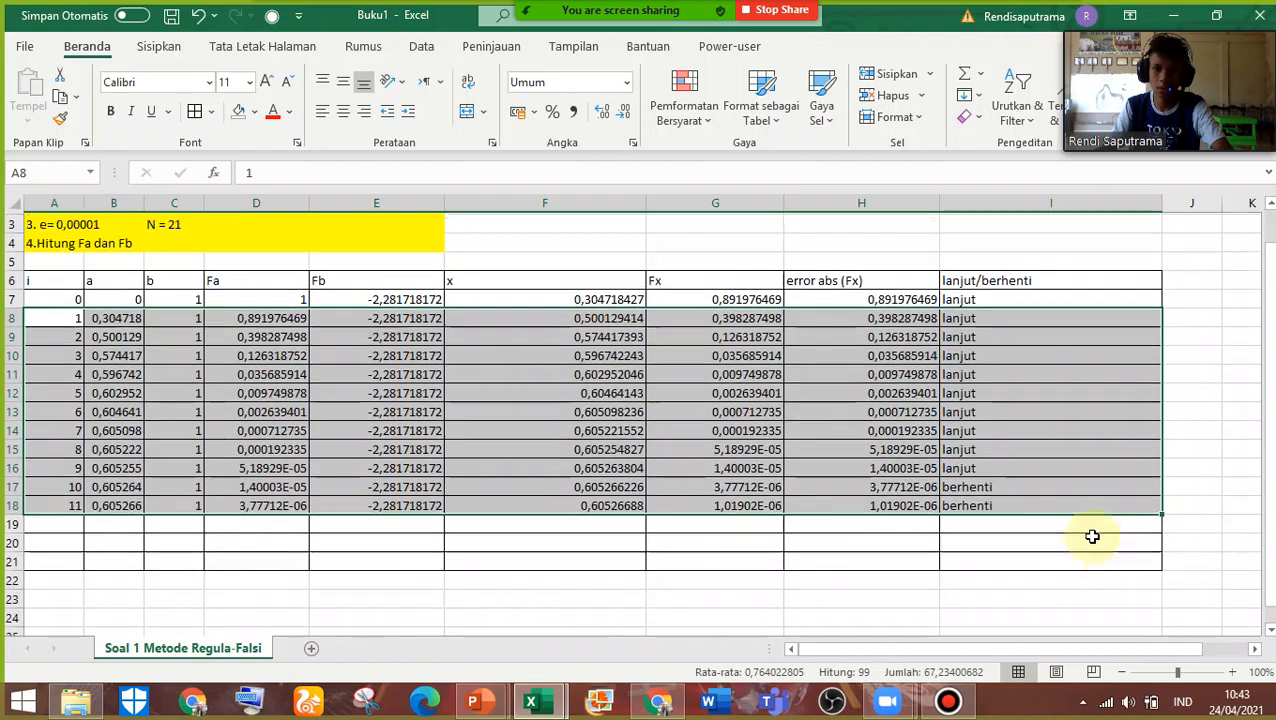
Extend the iteration table down to row 21, ending at i = 14, and check the i = 9 row and the IF formula in I13
drag(1163, 498, 1165, 547)
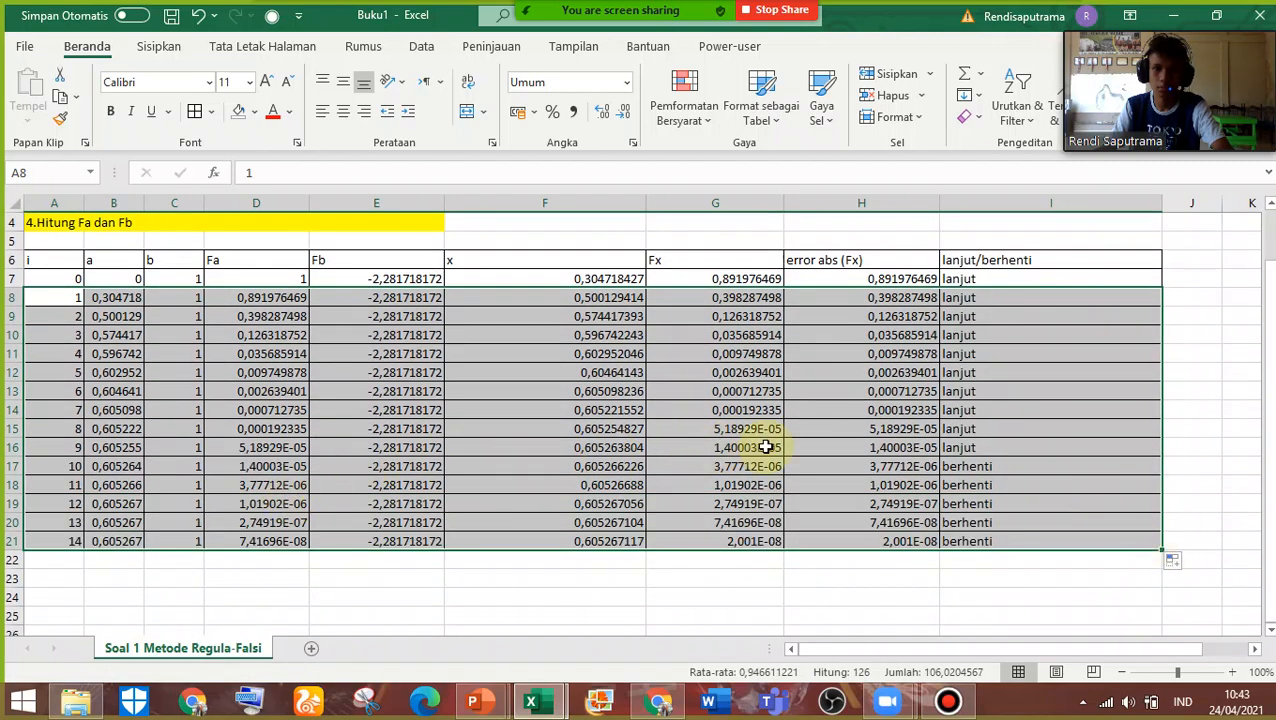
click(992, 447)
drag(992, 447, 65, 447)
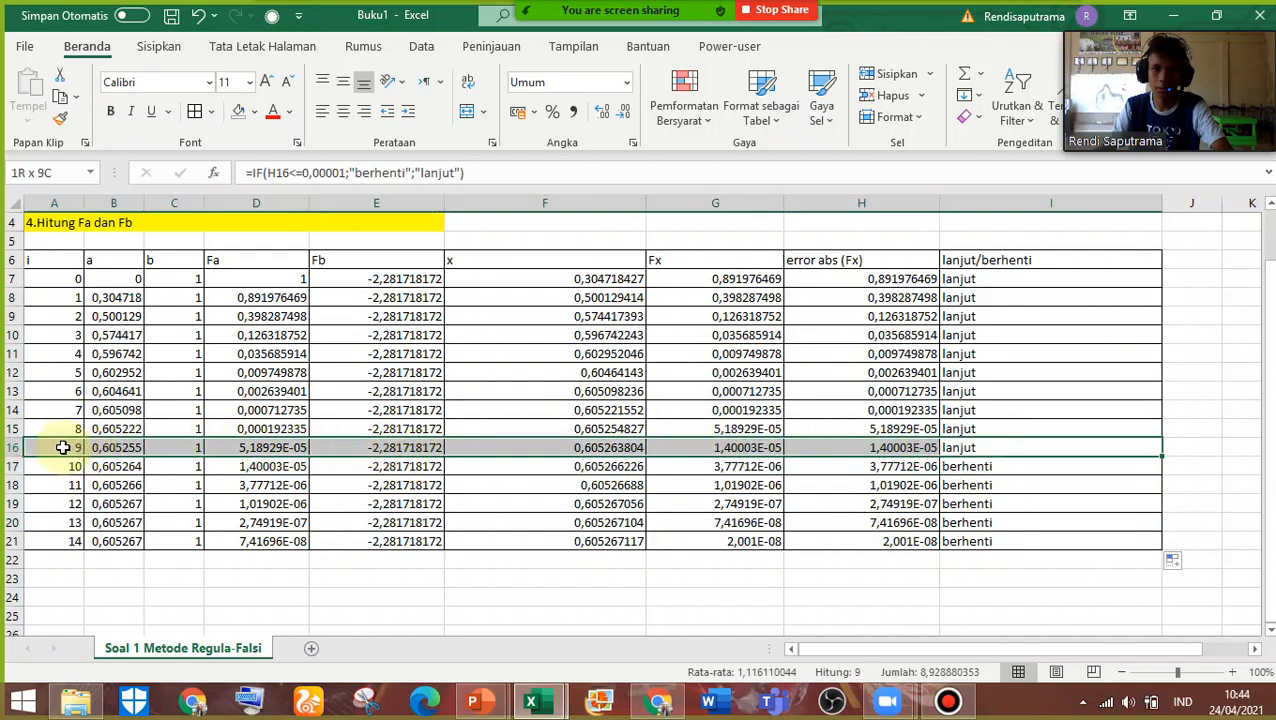
click(1040, 385)
double_click(1030, 391)
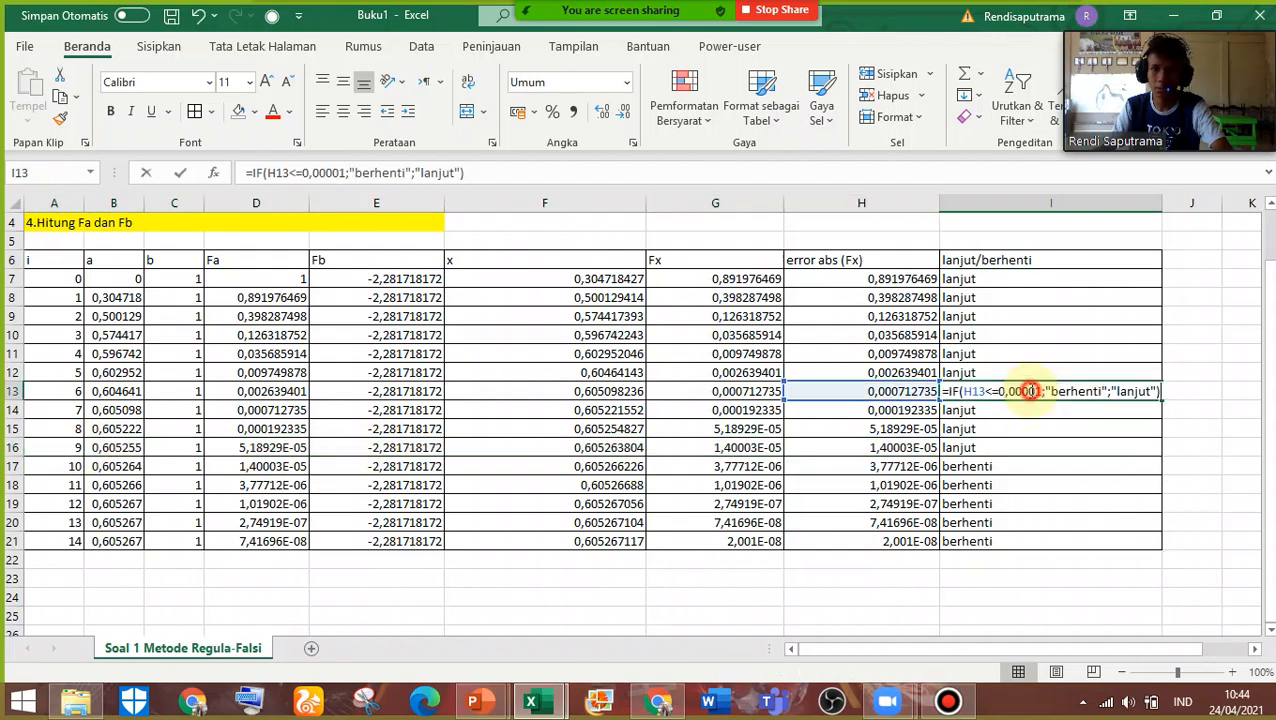
key(Return)
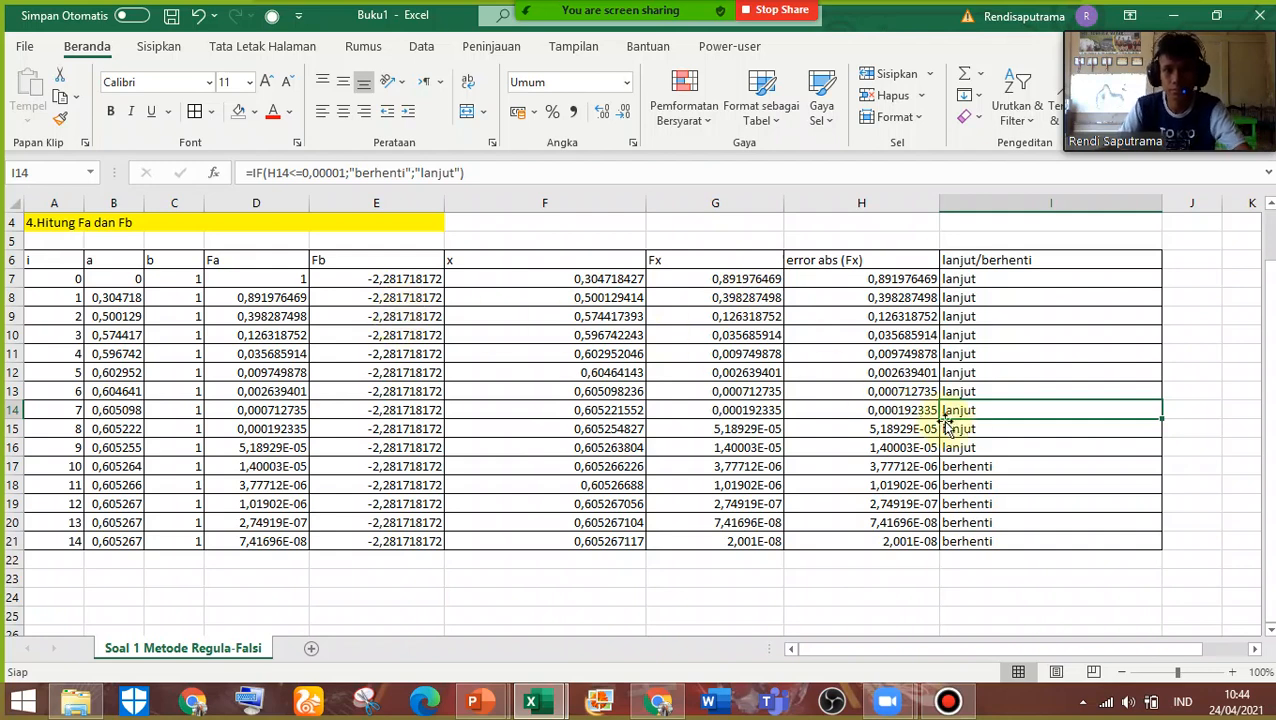
click(1005, 461)
click(893, 447)
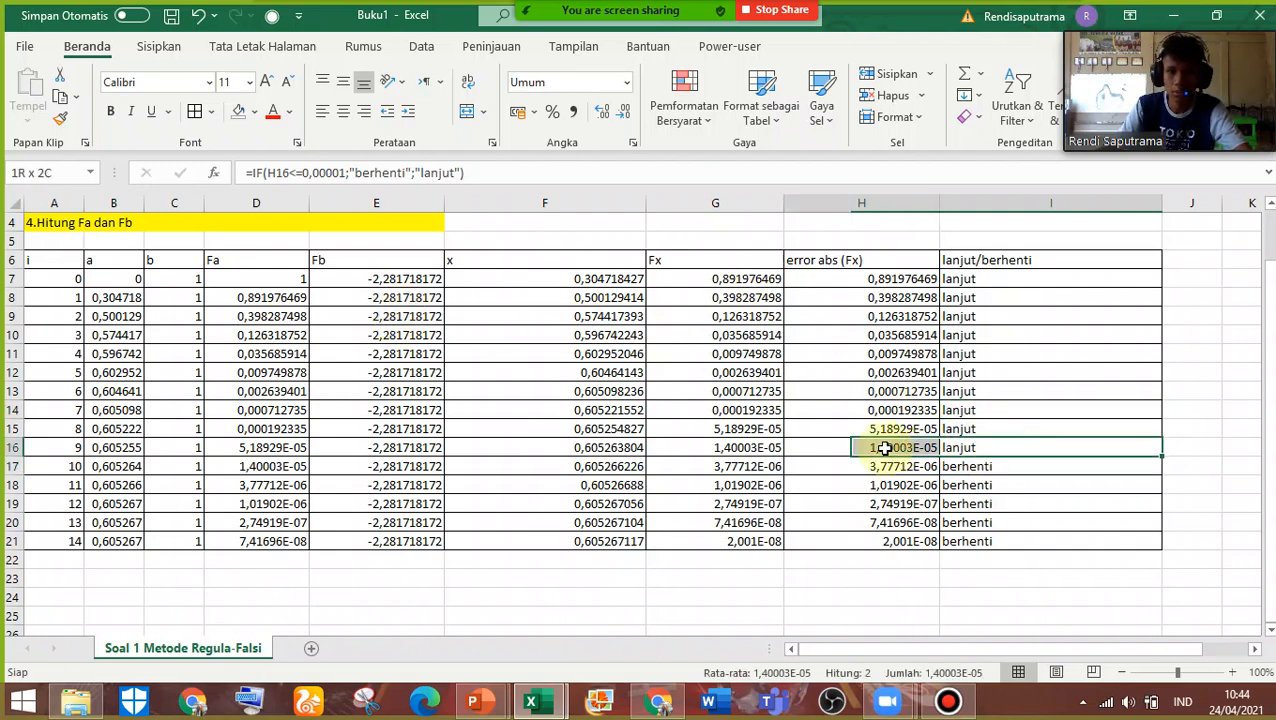
Format the Fx and error values in G15:H21 as Angka (Number) with 8 decimal places
drag(768, 428, 846, 541)
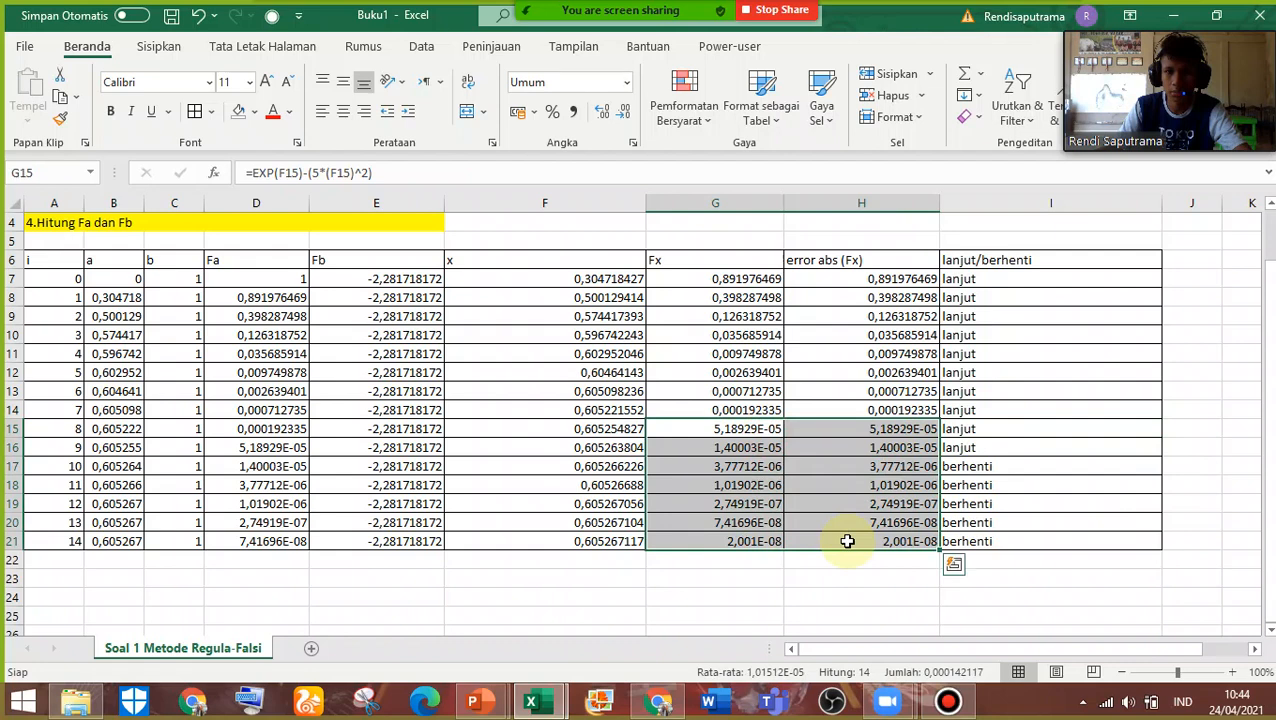
click(626, 82)
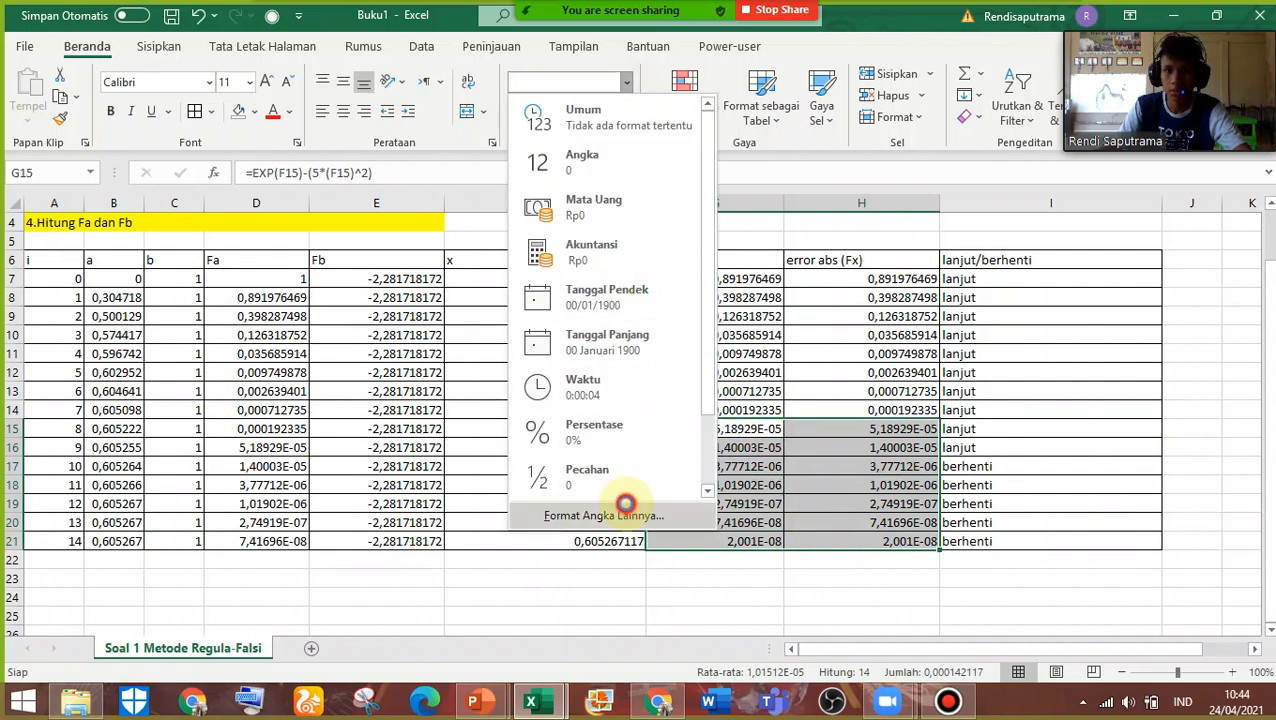
click(625, 503)
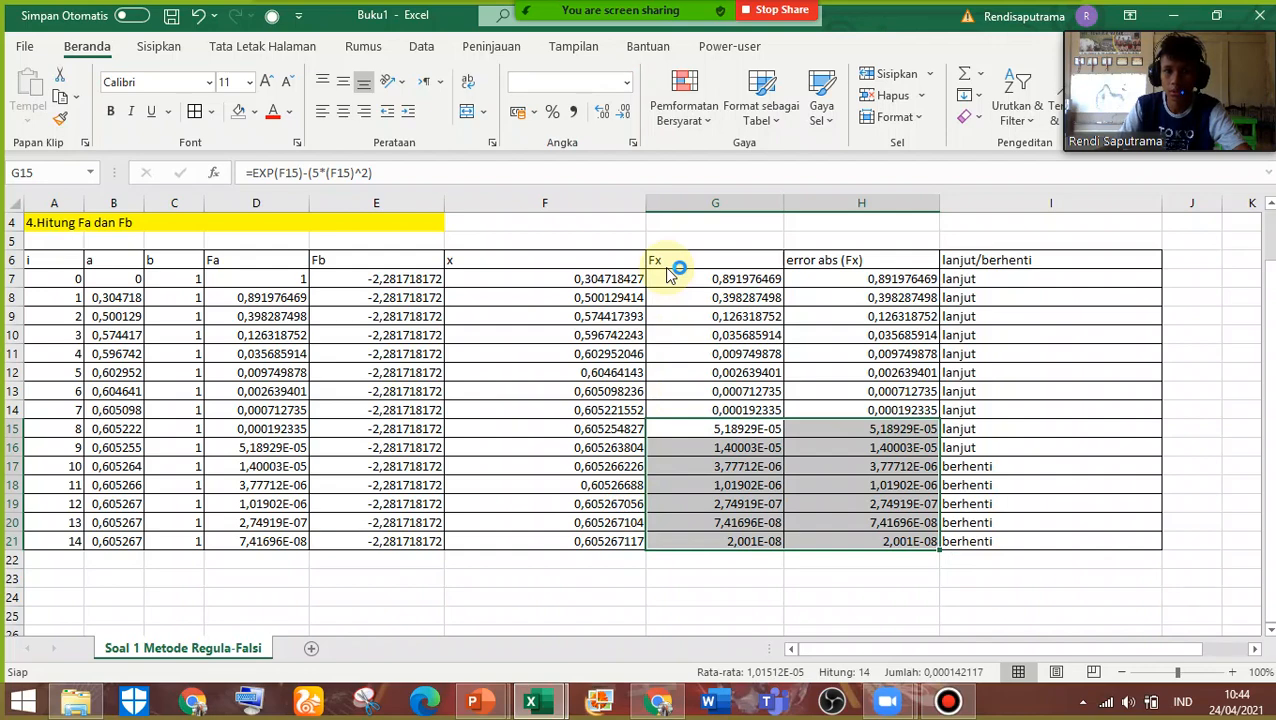
click(666, 201)
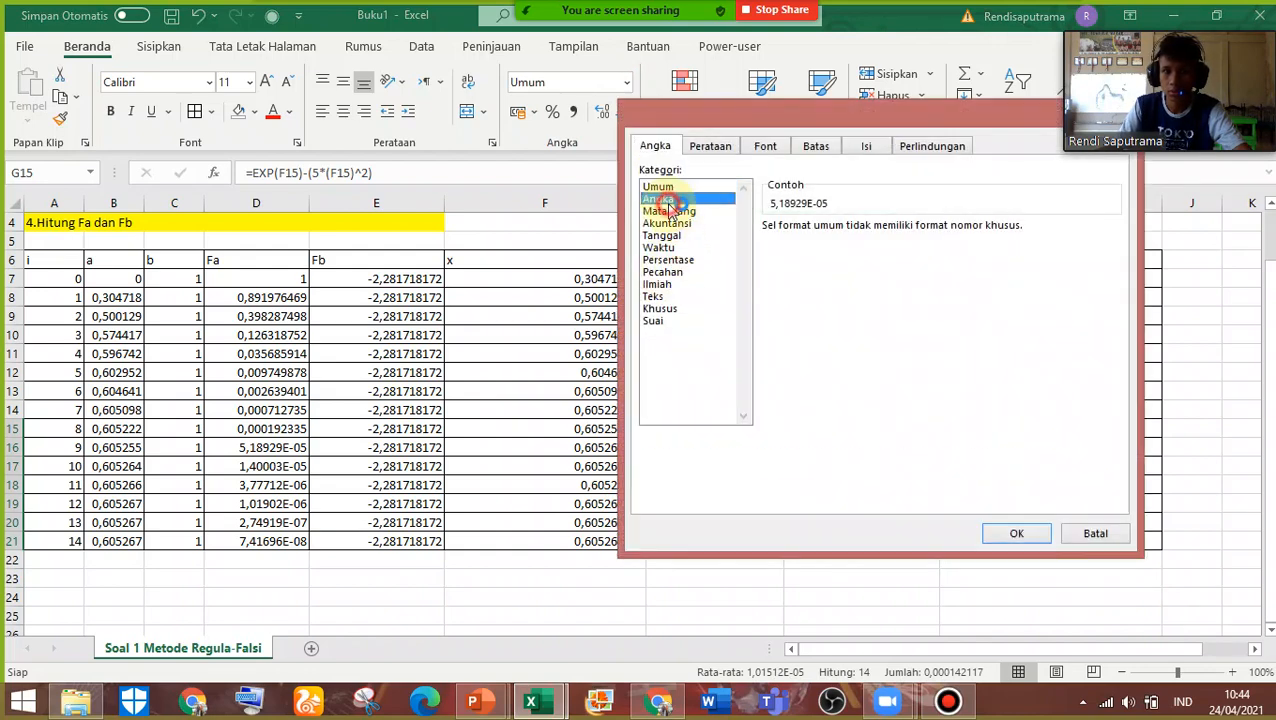
click(894, 231)
click(894, 231)
click(896, 224)
click(896, 224)
click(896, 224)
click(896, 224)
click(896, 224)
click(896, 224)
click(896, 224)
click(894, 224)
click(1016, 533)
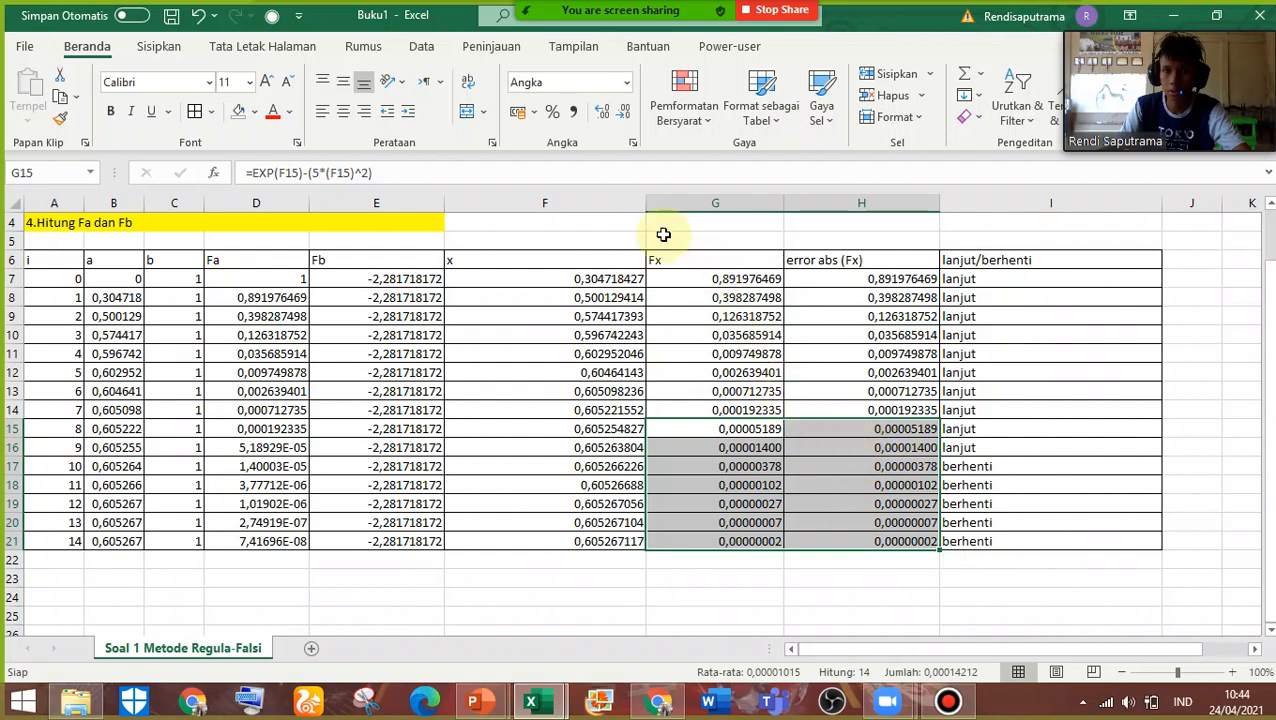
Try 10 decimal places for the values in G15:H21 and settle on 9 decimal places
click(628, 82)
click(740, 512)
click(893, 231)
click(893, 225)
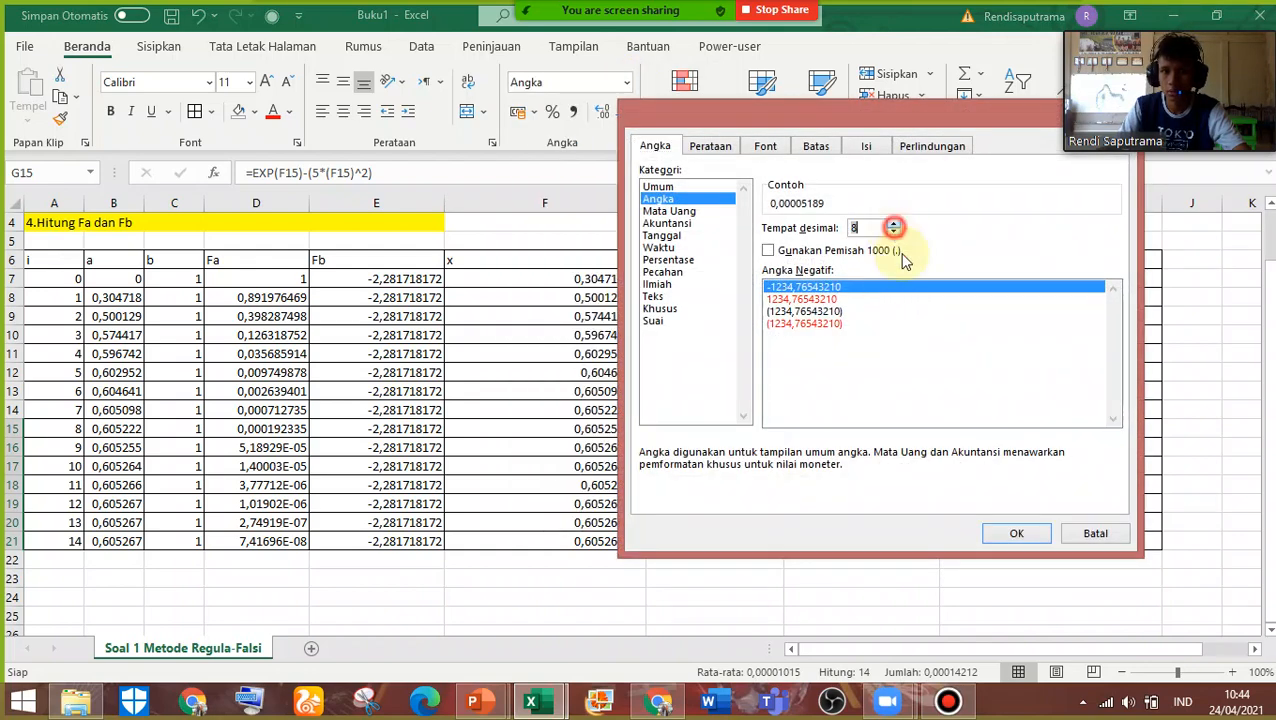
click(894, 224)
click(894, 225)
click(894, 225)
click(1012, 533)
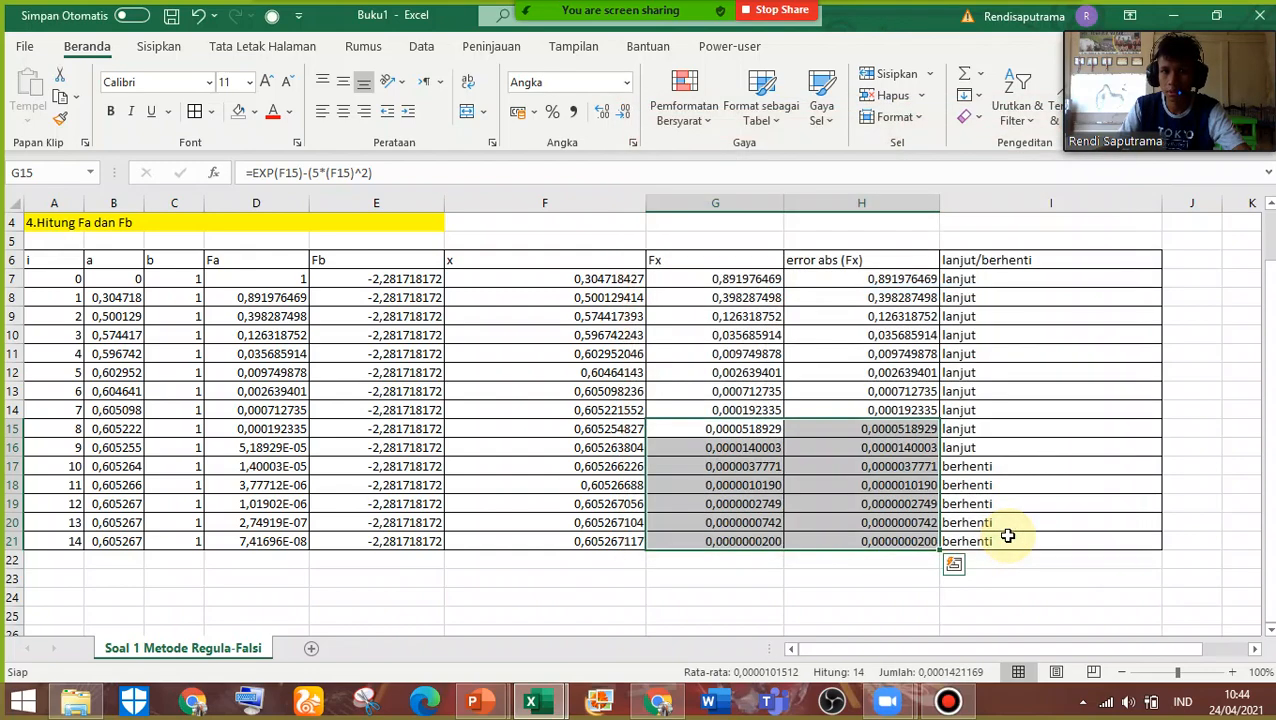
click(624, 86)
click(684, 515)
click(894, 233)
click(1012, 535)
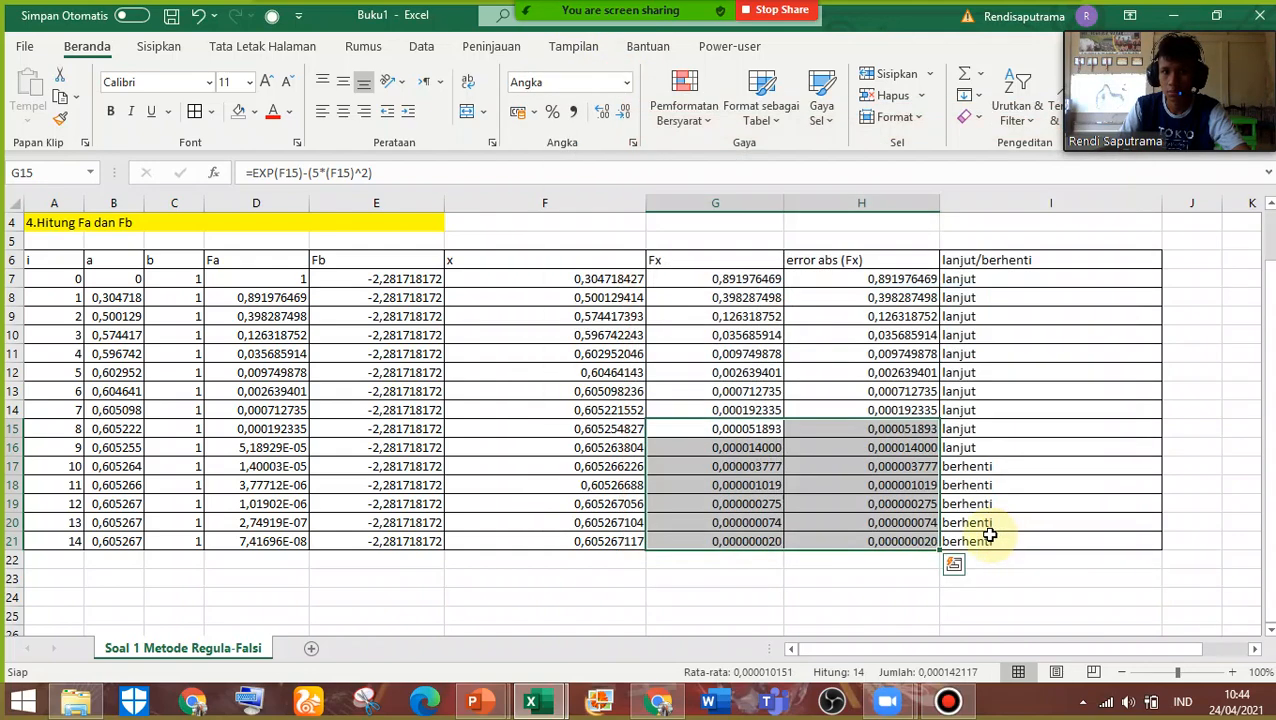
Fill the i = 9 row, cells A16 to I16, with yellow
click(1122, 521)
click(1013, 463)
drag(1020, 444, 65, 444)
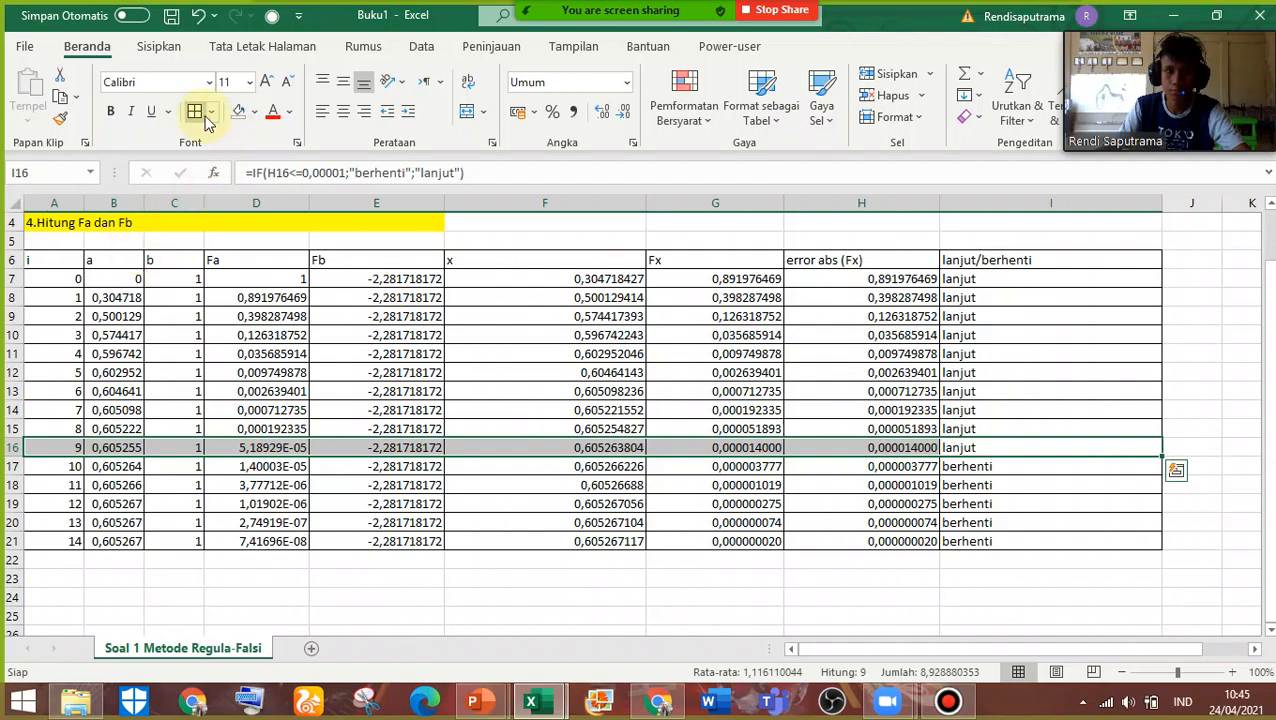
click(255, 112)
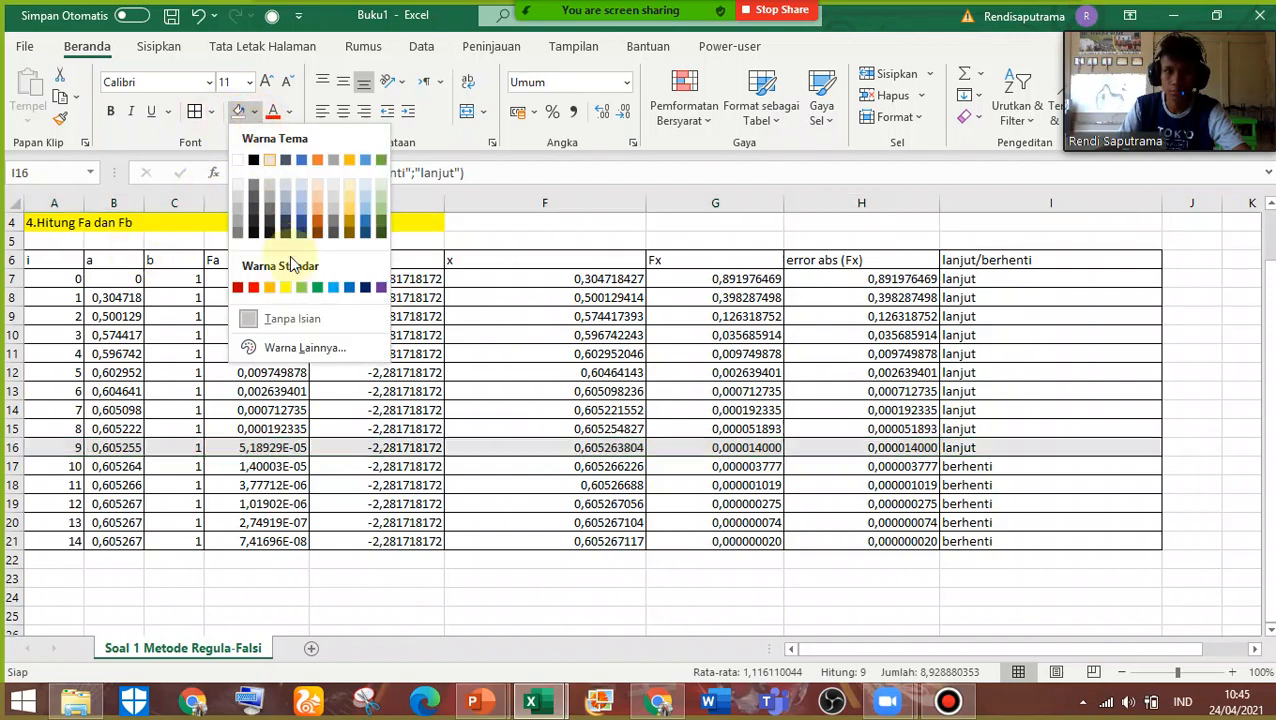
click(286, 289)
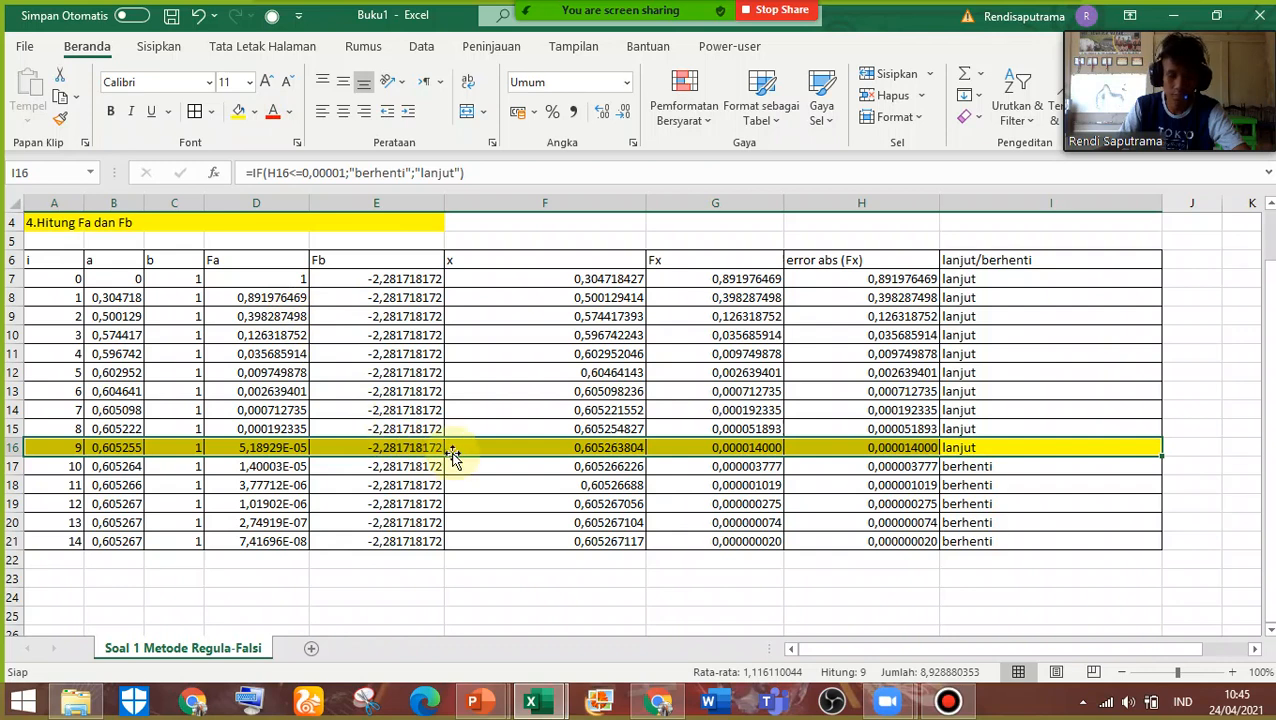
Highlight the root value x in cell F16 with a light blue fill
click(545, 445)
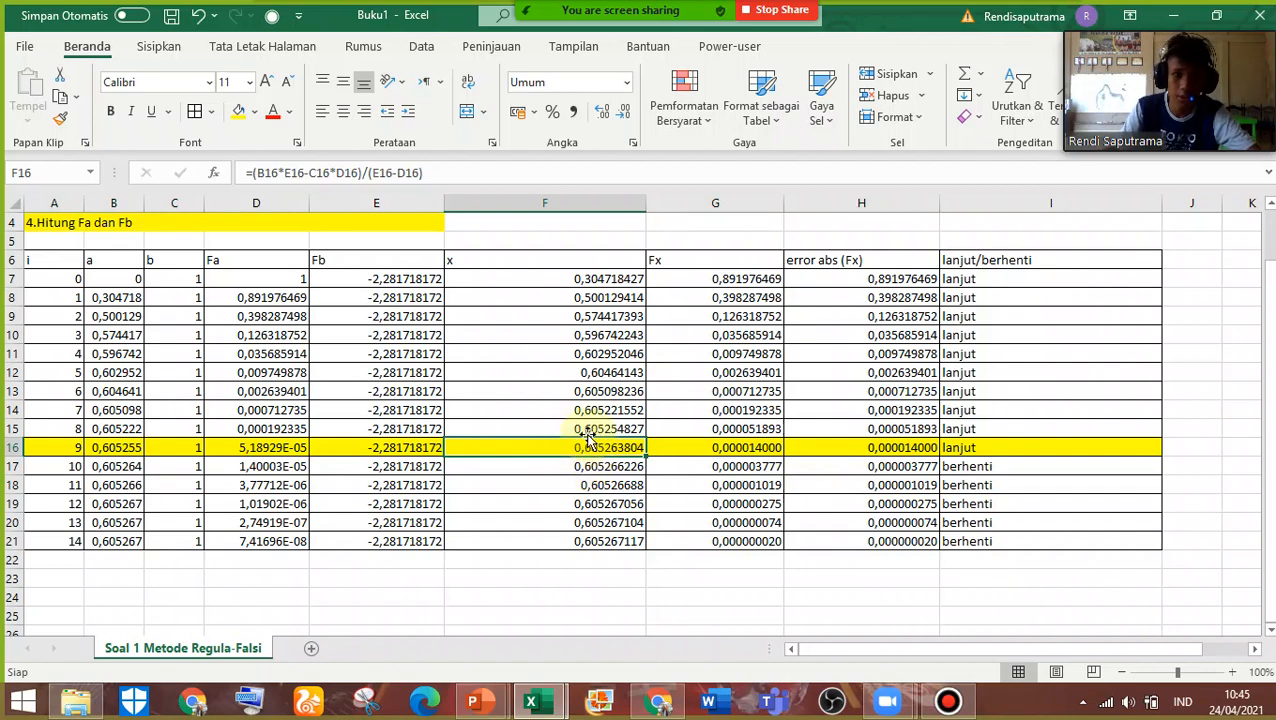
click(255, 111)
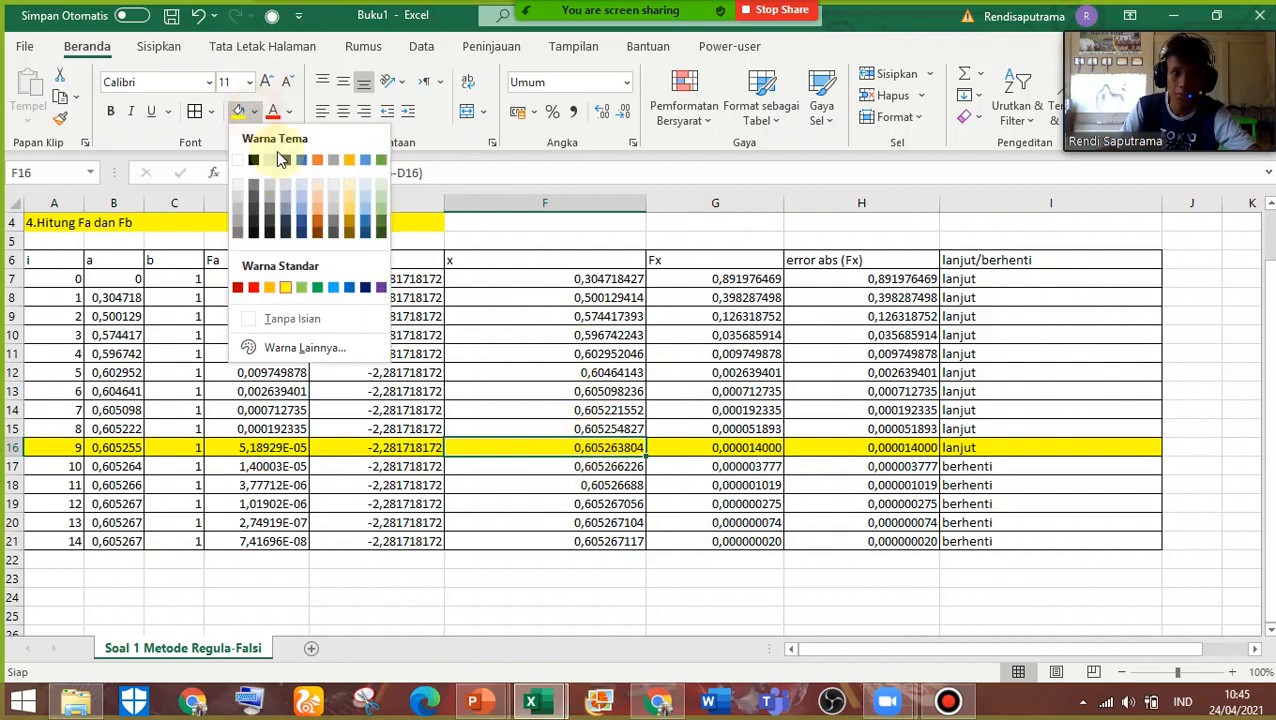
click(333, 289)
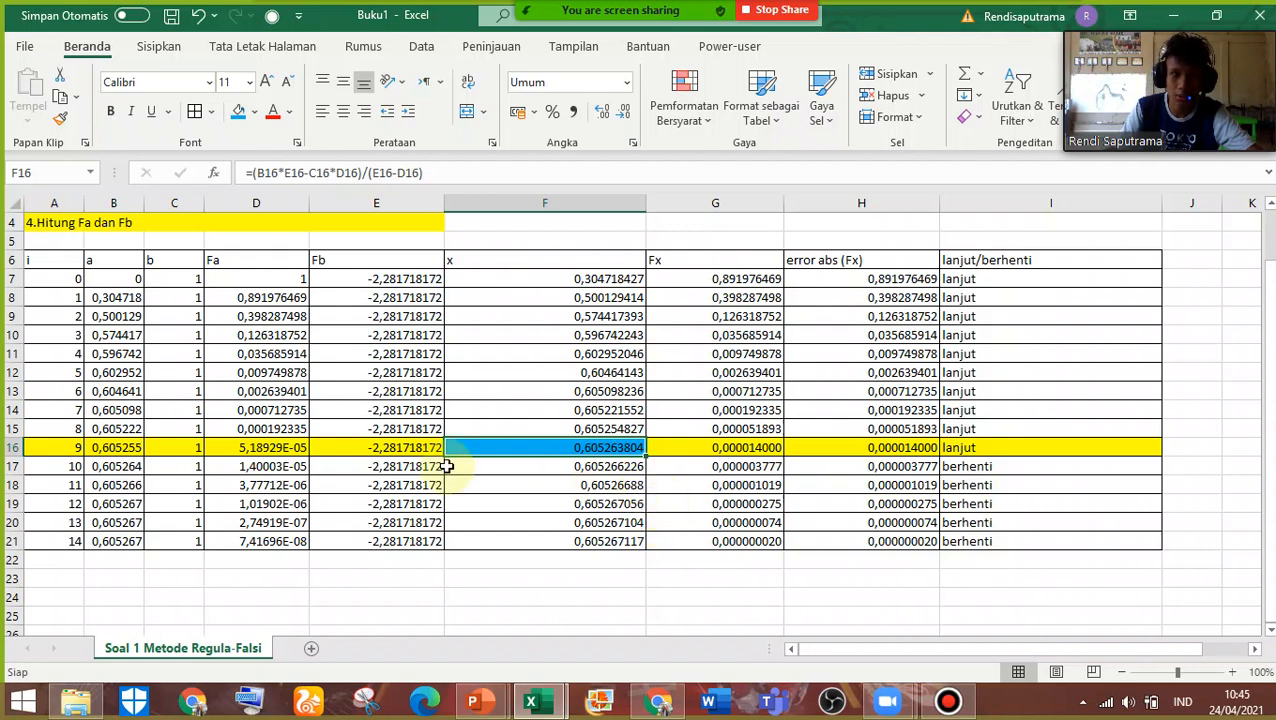
Format the Fa values in D16:D21 as Angka (Number) with 9 decimal places
drag(262, 447, 288, 541)
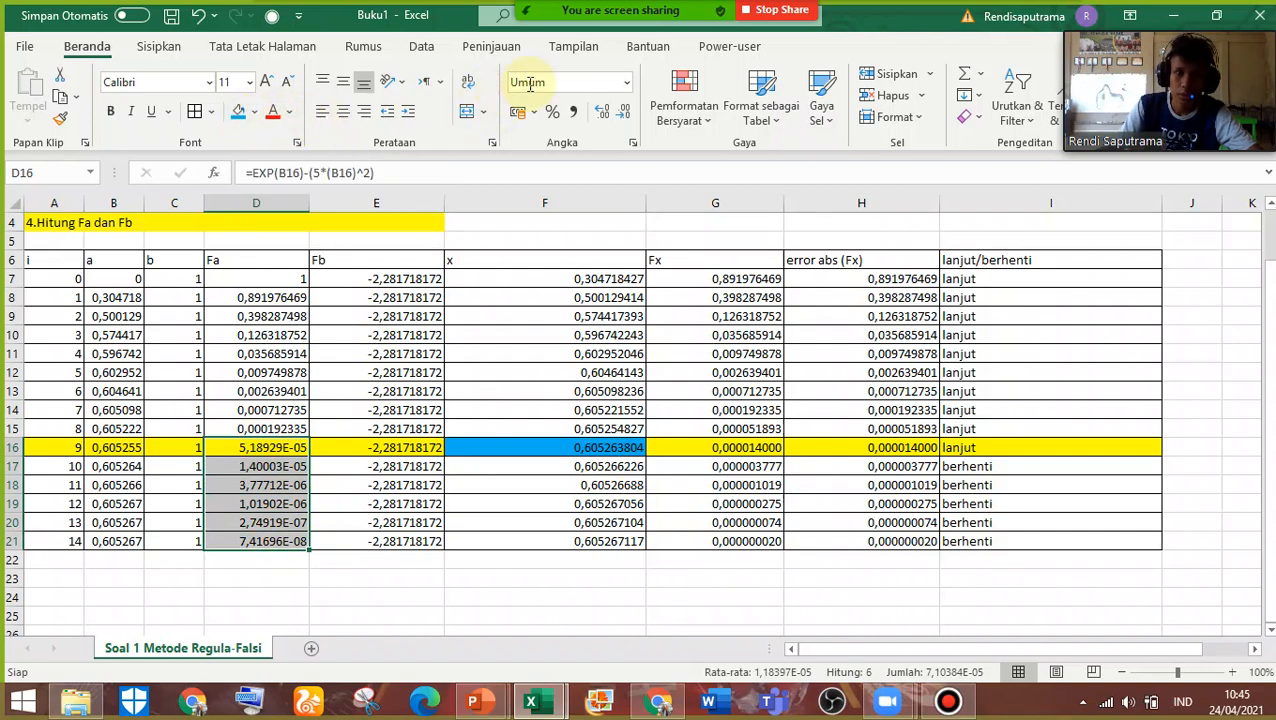
click(610, 85)
click(625, 85)
click(607, 513)
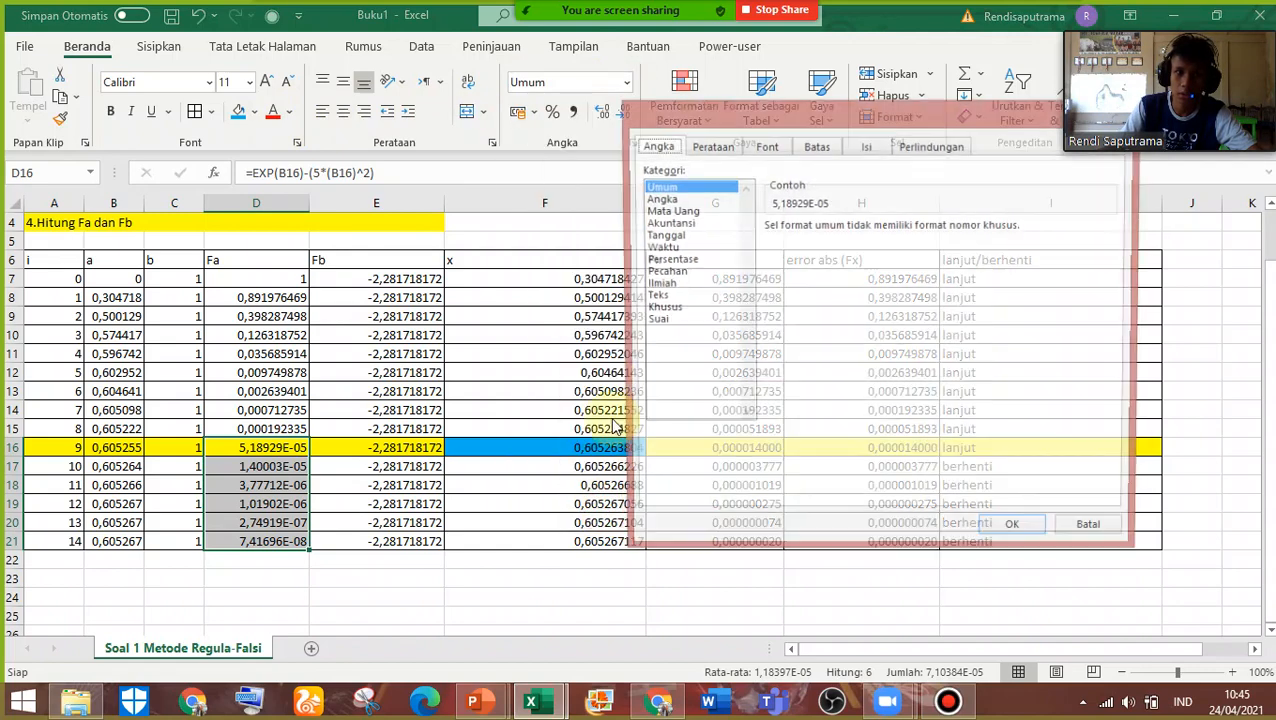
click(660, 199)
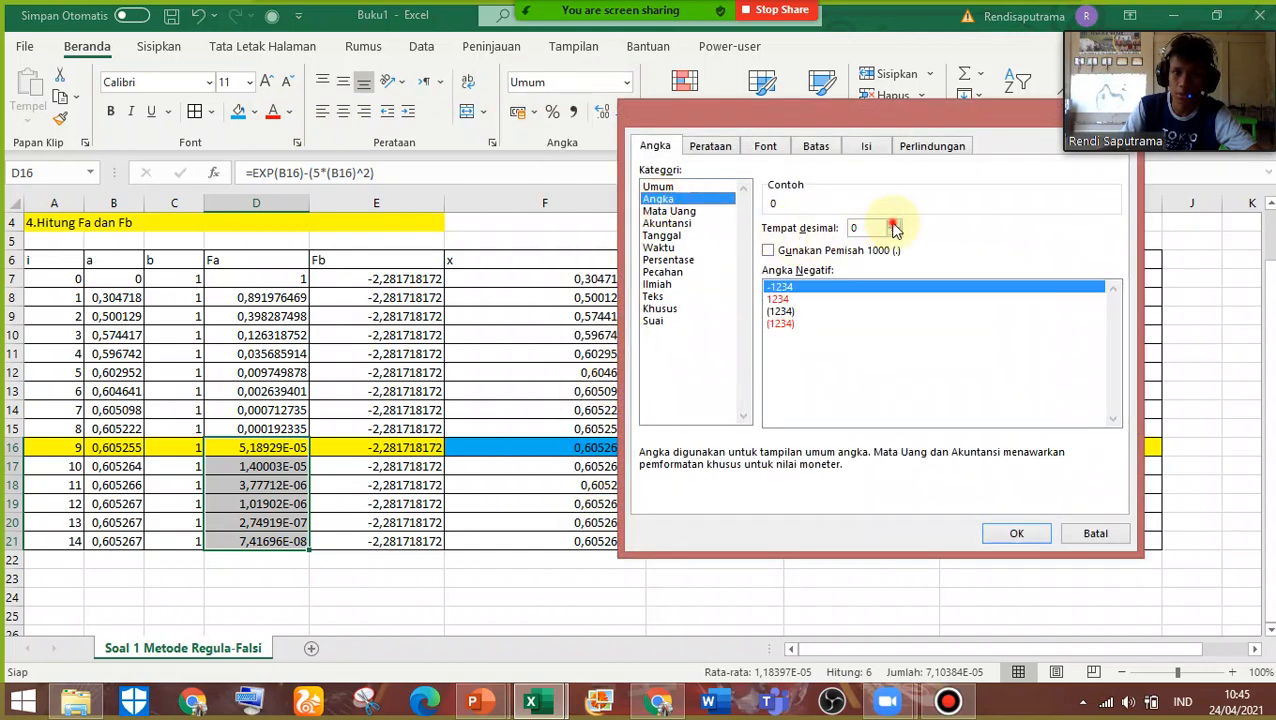
click(895, 225)
click(895, 225)
click(895, 225)
click(895, 225)
click(895, 225)
click(895, 225)
click(1012, 533)
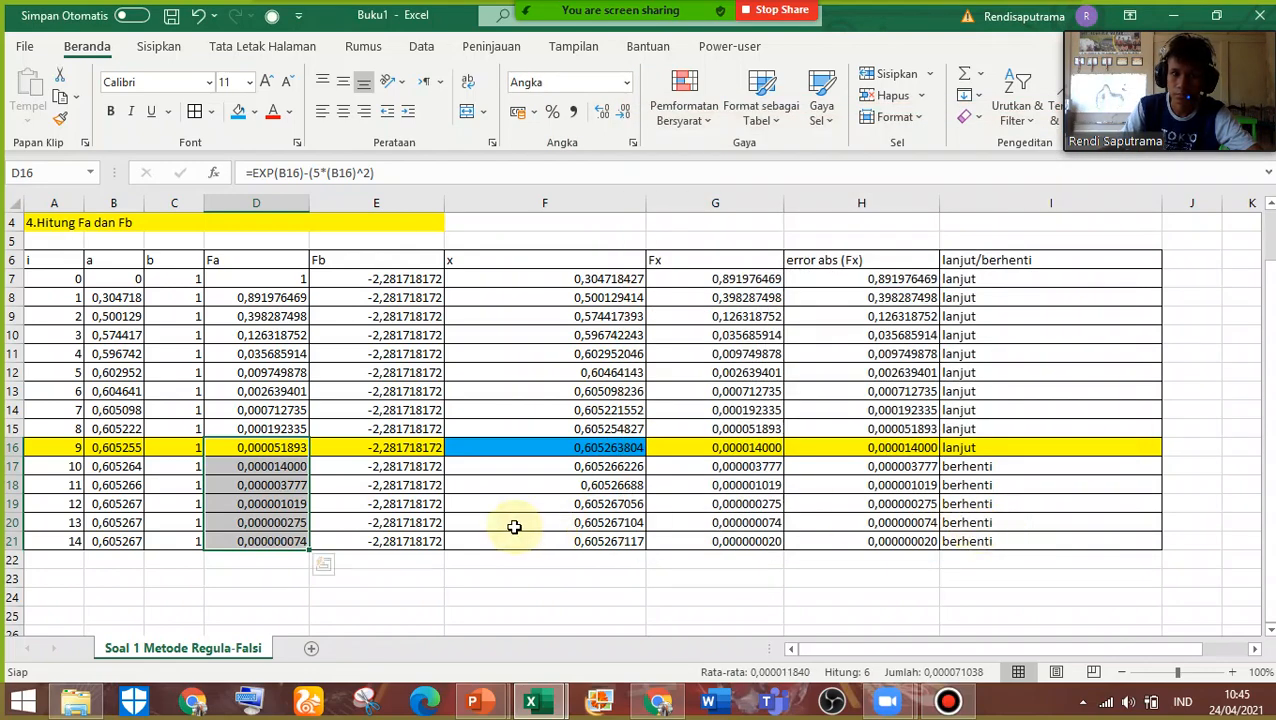
Try to extend the table from row 21 alone down to row 25, ending at i = 18, and undo the fill
drag(72, 466, 1037, 530)
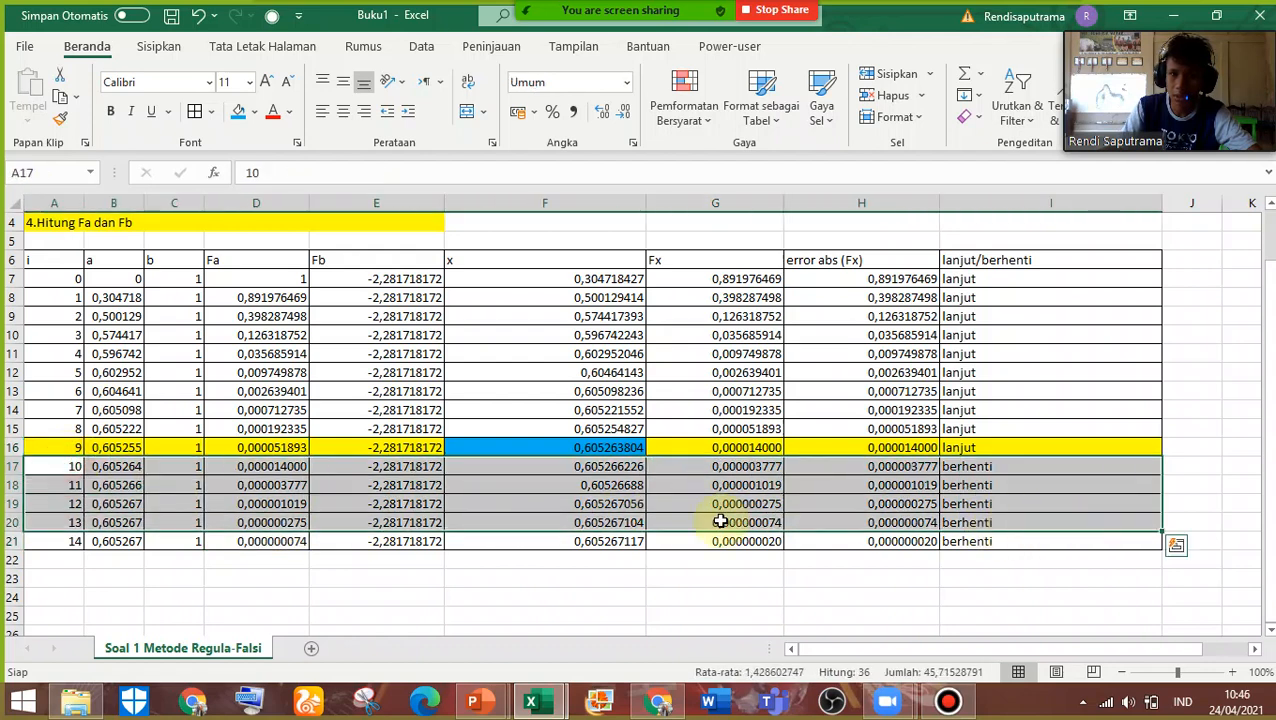
drag(63, 541, 1160, 550)
click(1160, 560)
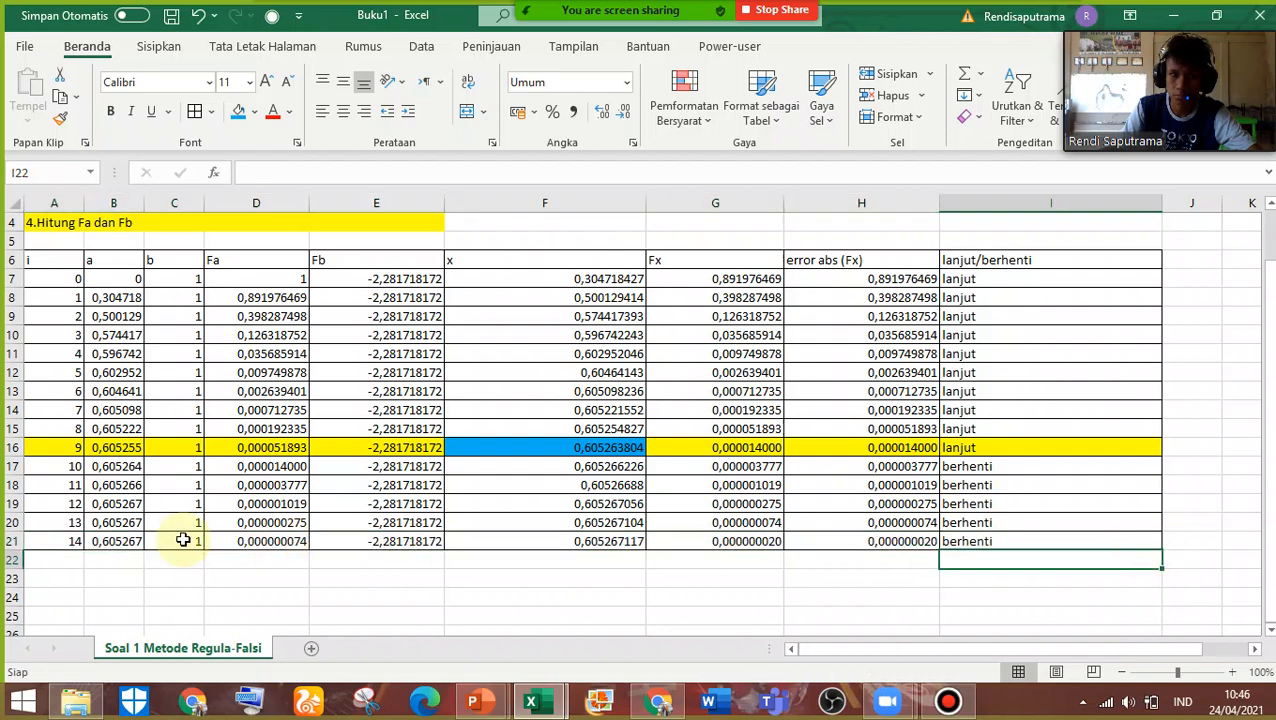
drag(54, 541, 1182, 465)
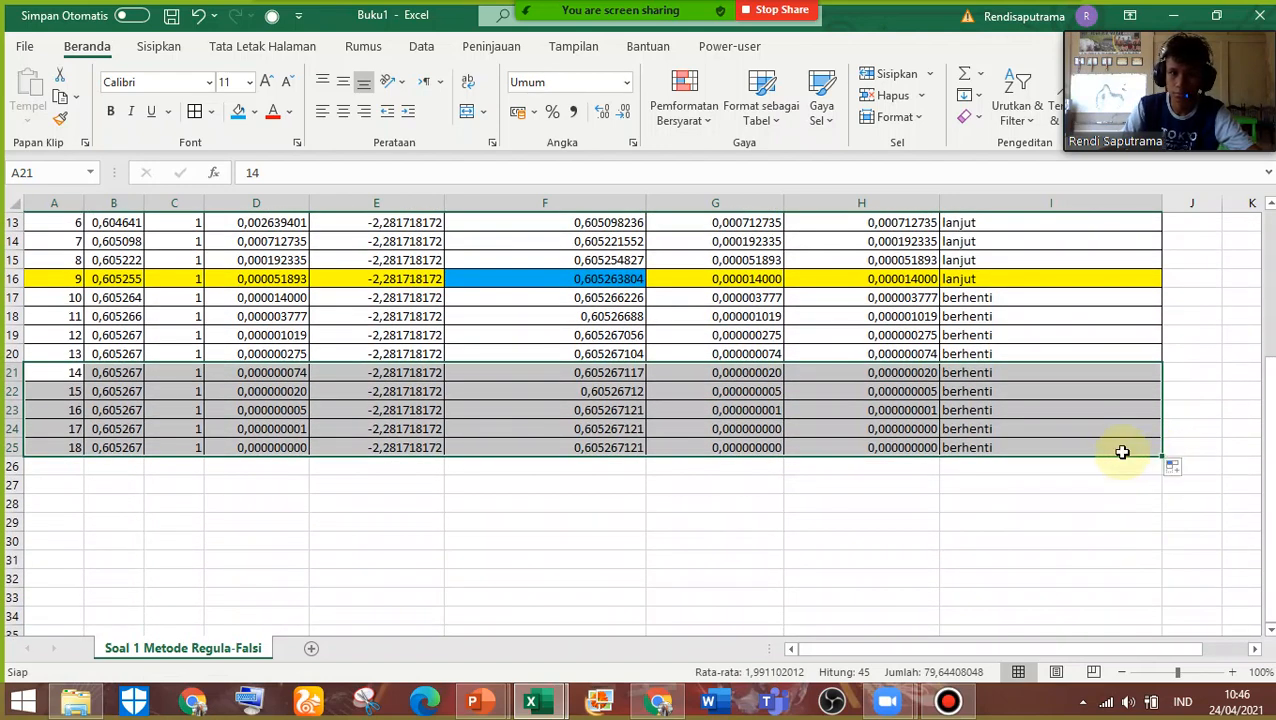
key(ctrl+z)
Extend the table from rows 17 to 19 down to row 24, ending at i = 17
mouse_move(71, 298)
mouse_down()
mouse_move(339, 336)
mouse_move(787, 345)
mouse_move(1031, 327)
mouse_move(296, 297)
mouse_move(67, 303)
mouse_up()
click(1099, 337)
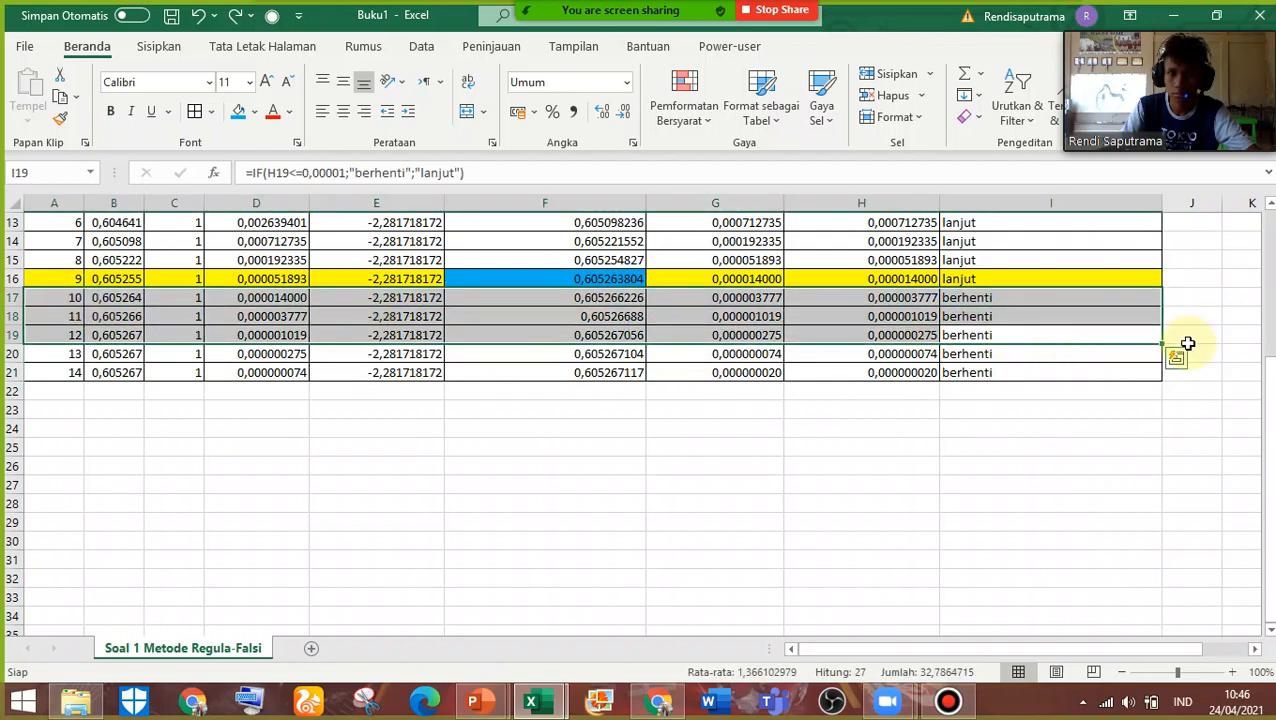
drag(1163, 345, 1165, 433)
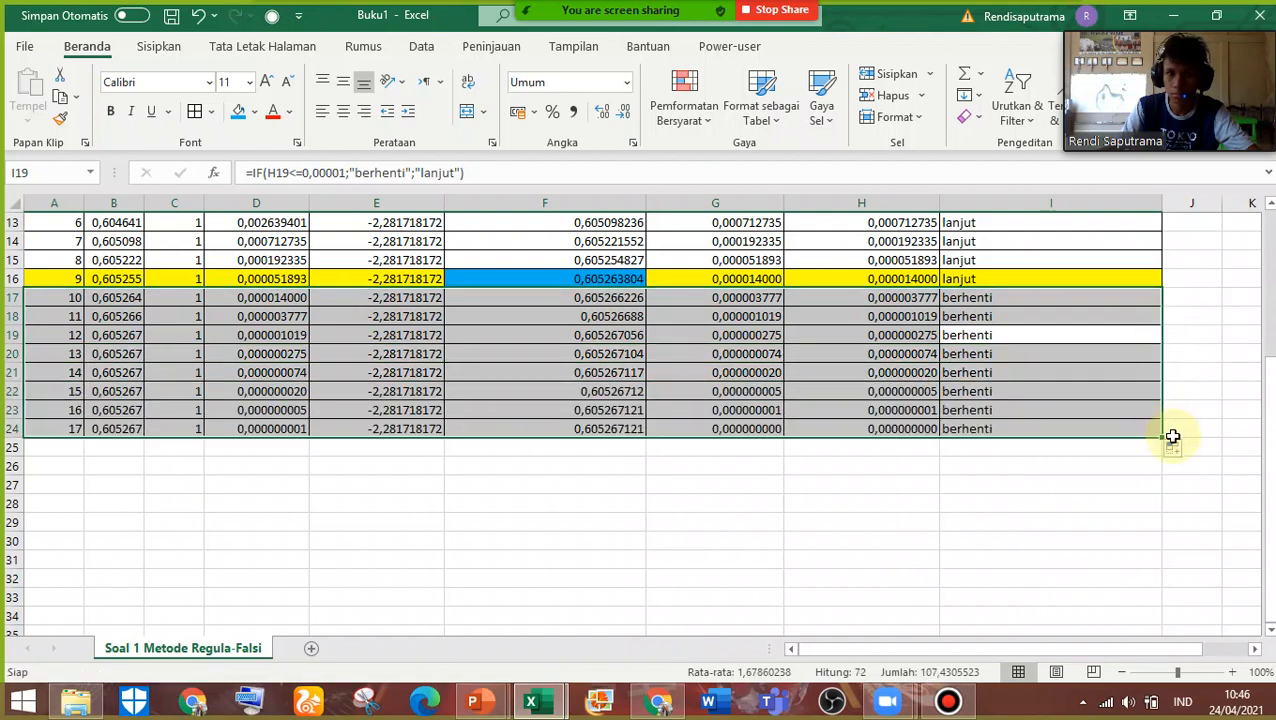
Try to extend the table to row 29 and shorten it to row 28, and undo both changes
drag(1162, 436, 1169, 530)
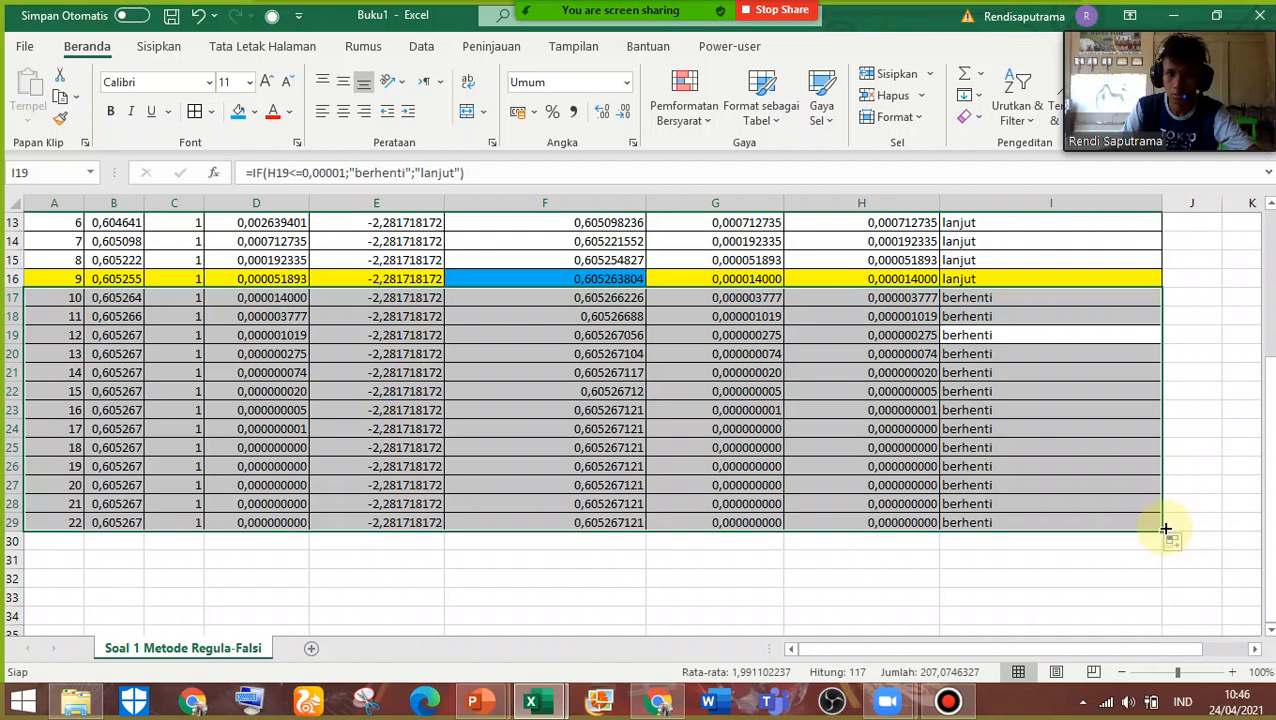
drag(1162, 537, 1162, 518)
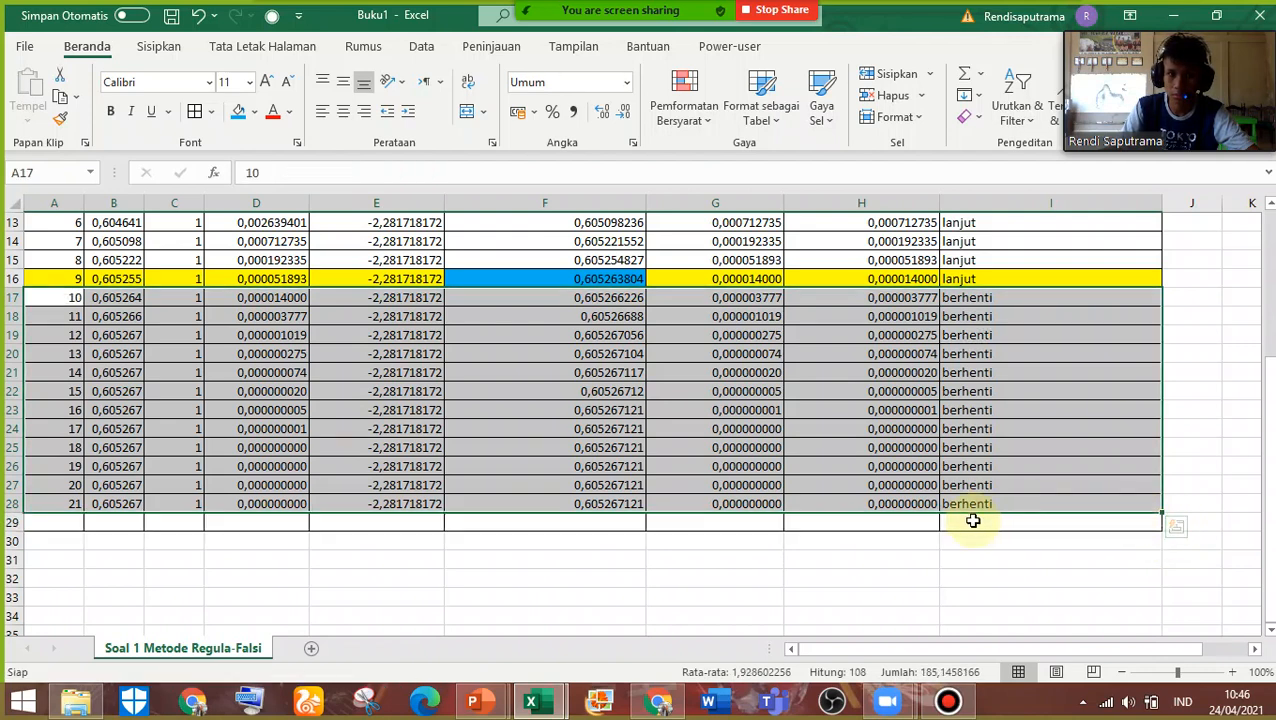
key(ctrl+z)
key(ctrl+z)
Extend the iteration table from row 24 down to row 28, ending at i = 21, and review the completed table up to the problem data
drag(1160, 437, 1156, 495)
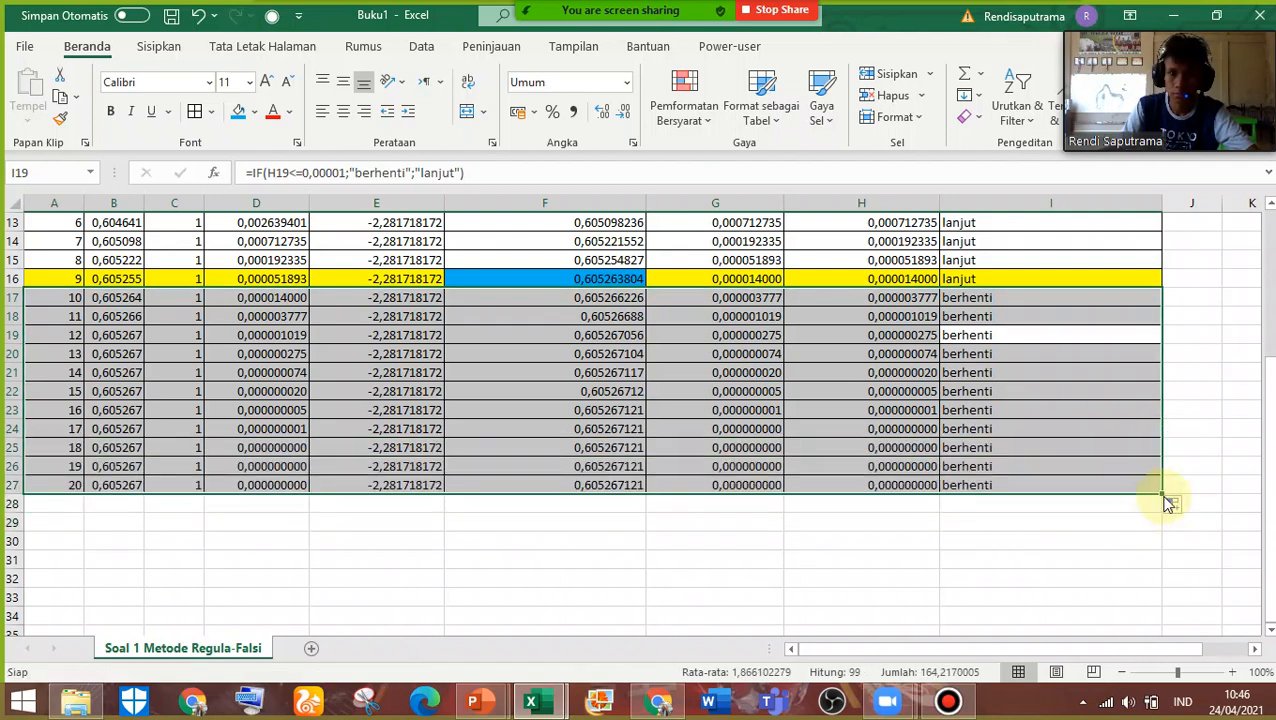
drag(1161, 491, 1162, 509)
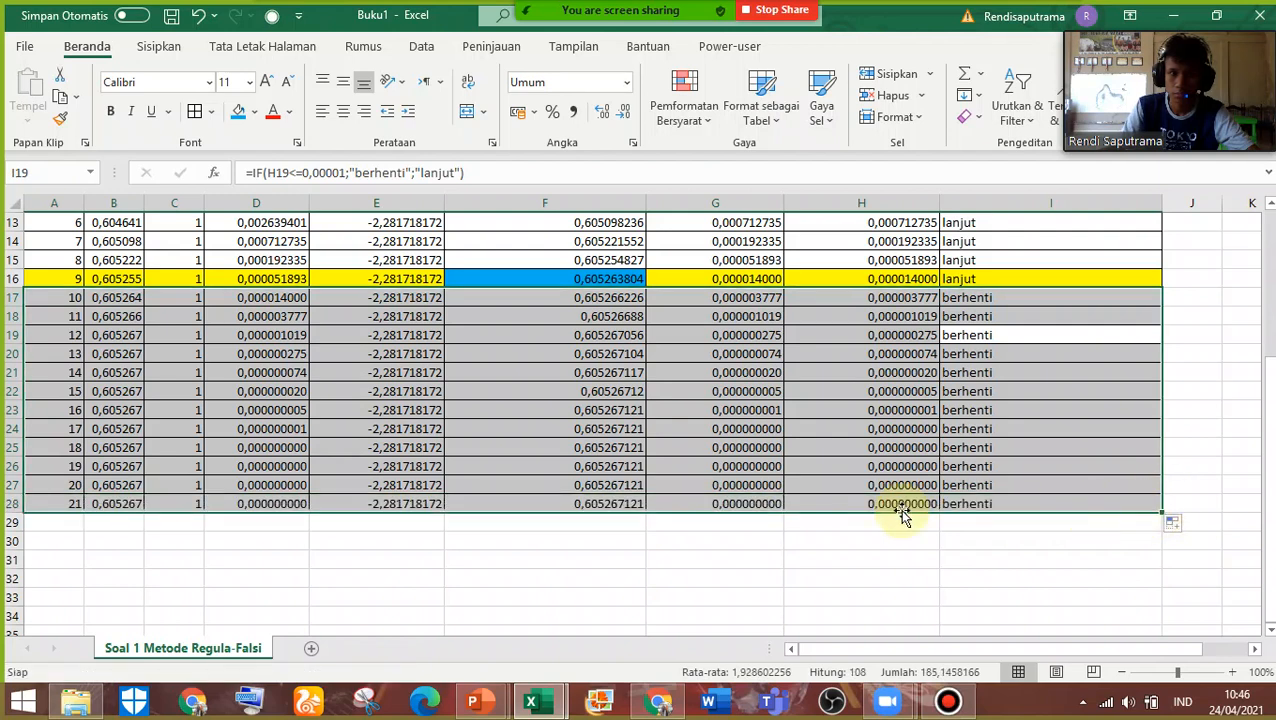
drag(160, 447, 726, 504)
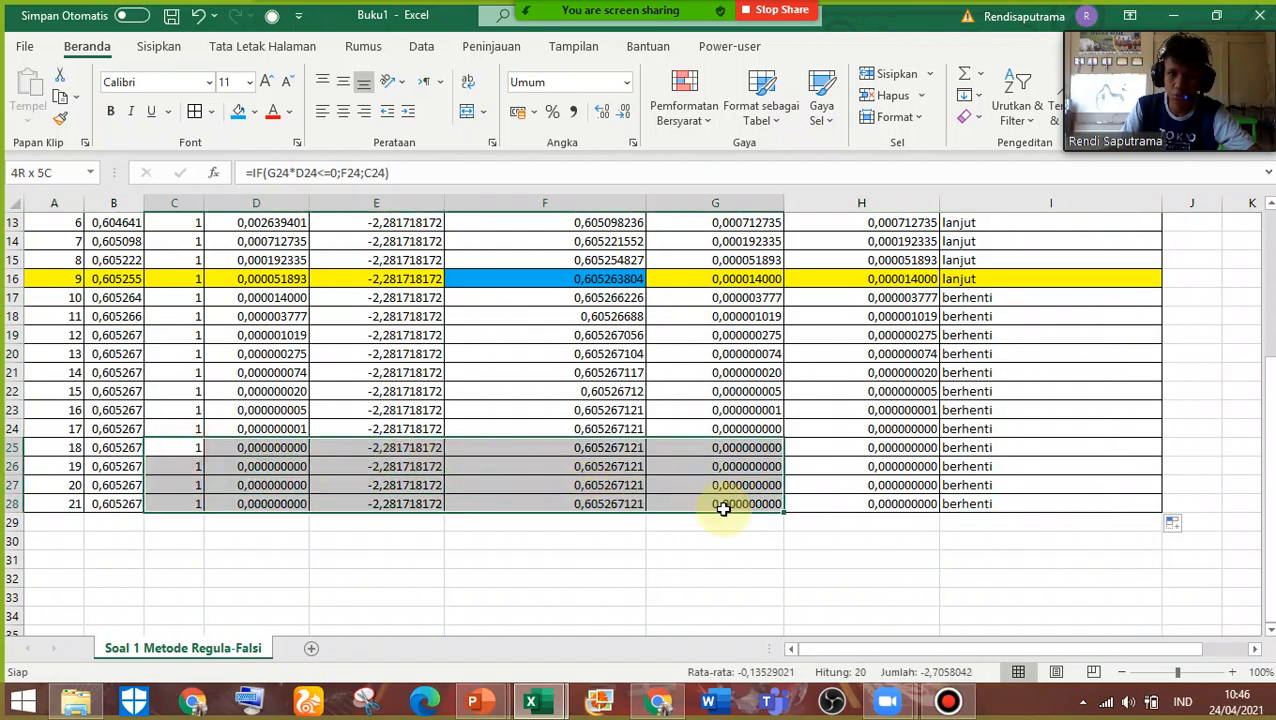
click(268, 450)
scroll(891, 500, up, 1)
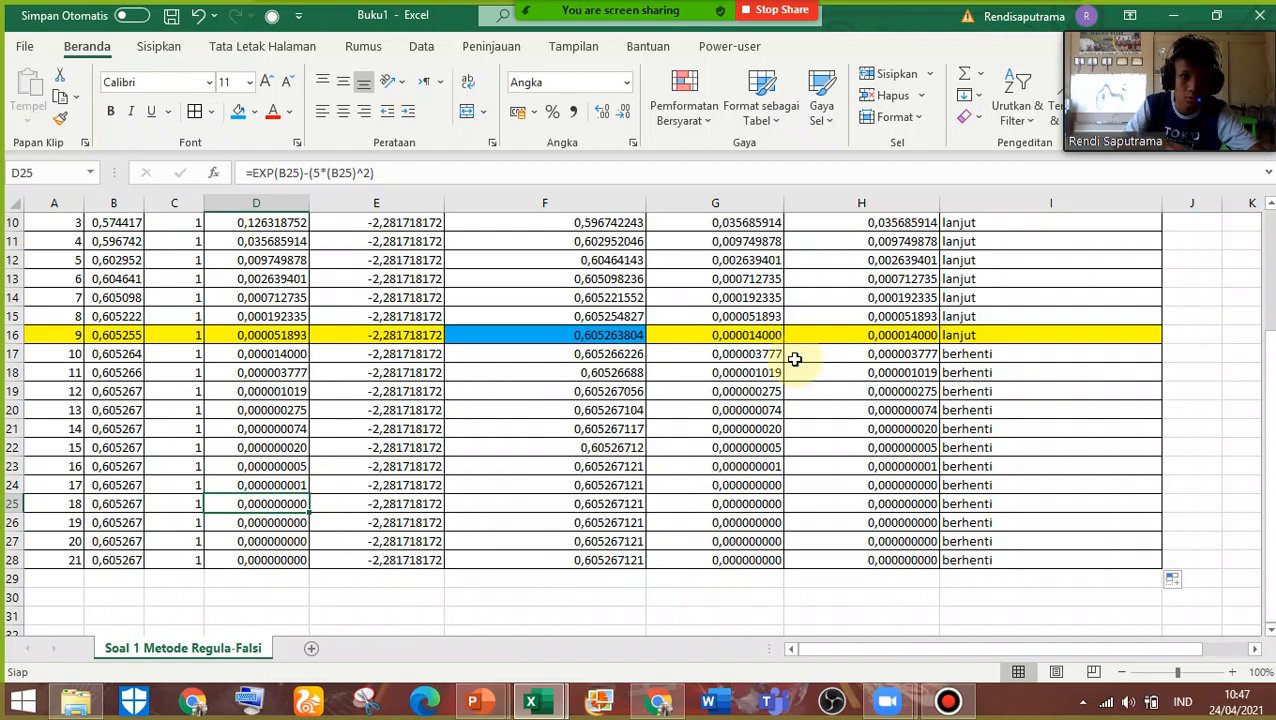
scroll(162, 366, up, 1)
scroll(163, 365, up, 3)
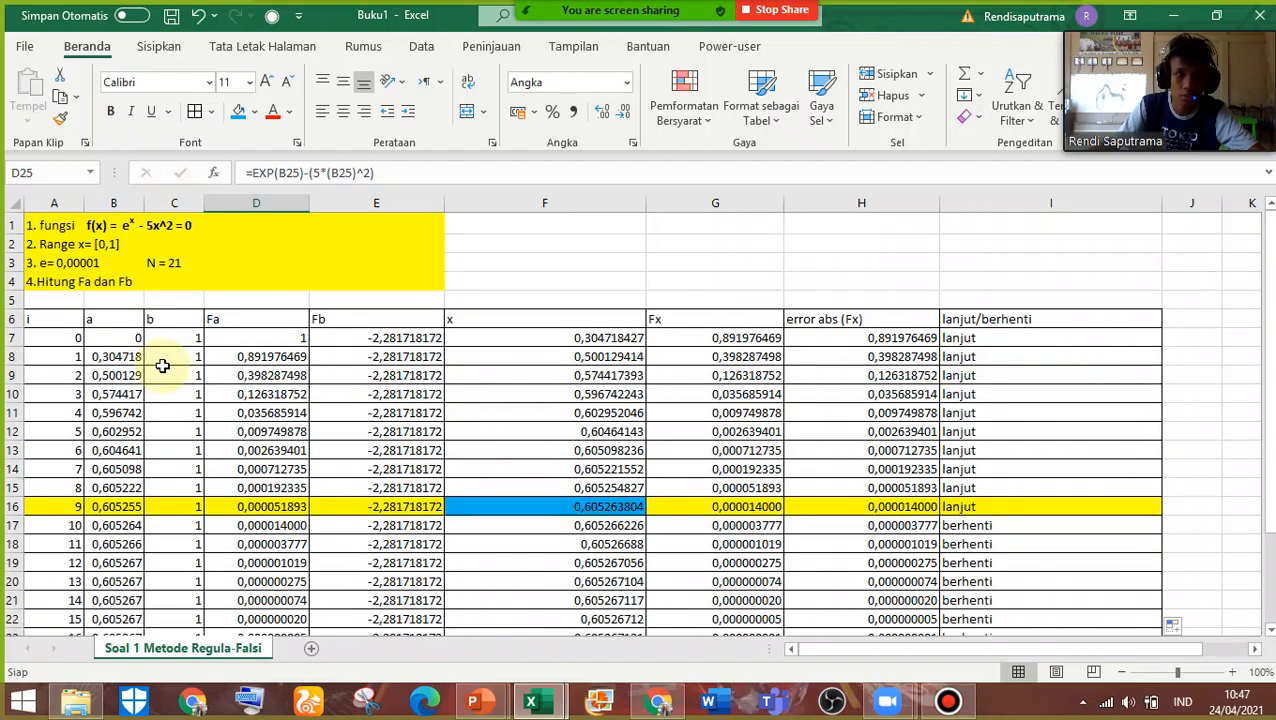
Widen column B so the a values show in full down to row 28
scroll(160, 370, down, 1)
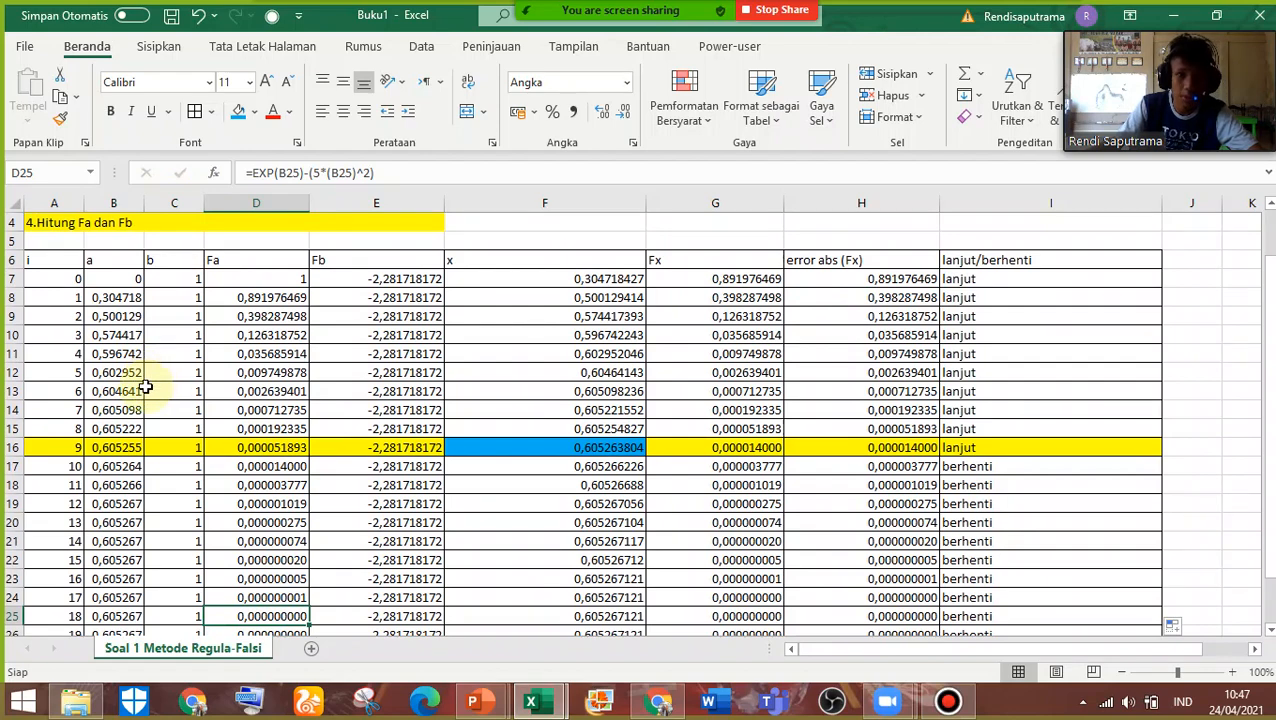
scroll(146, 389, down, 2)
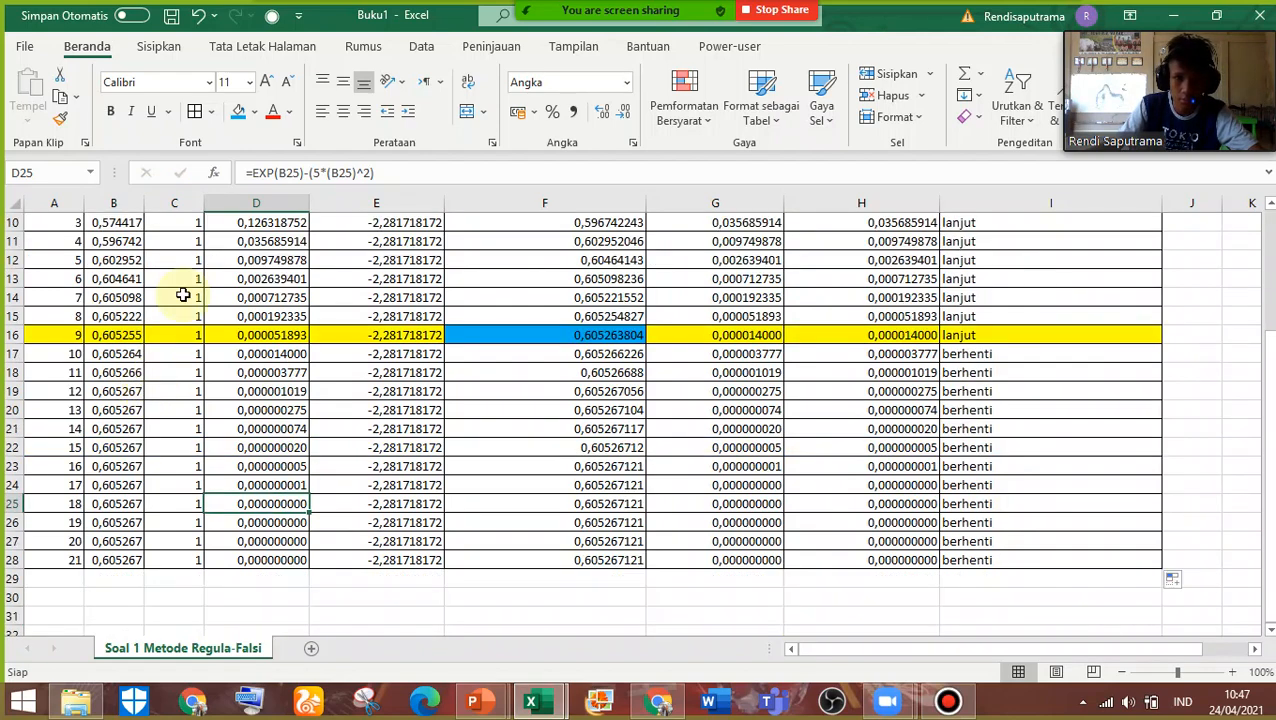
drag(143, 208, 204, 212)
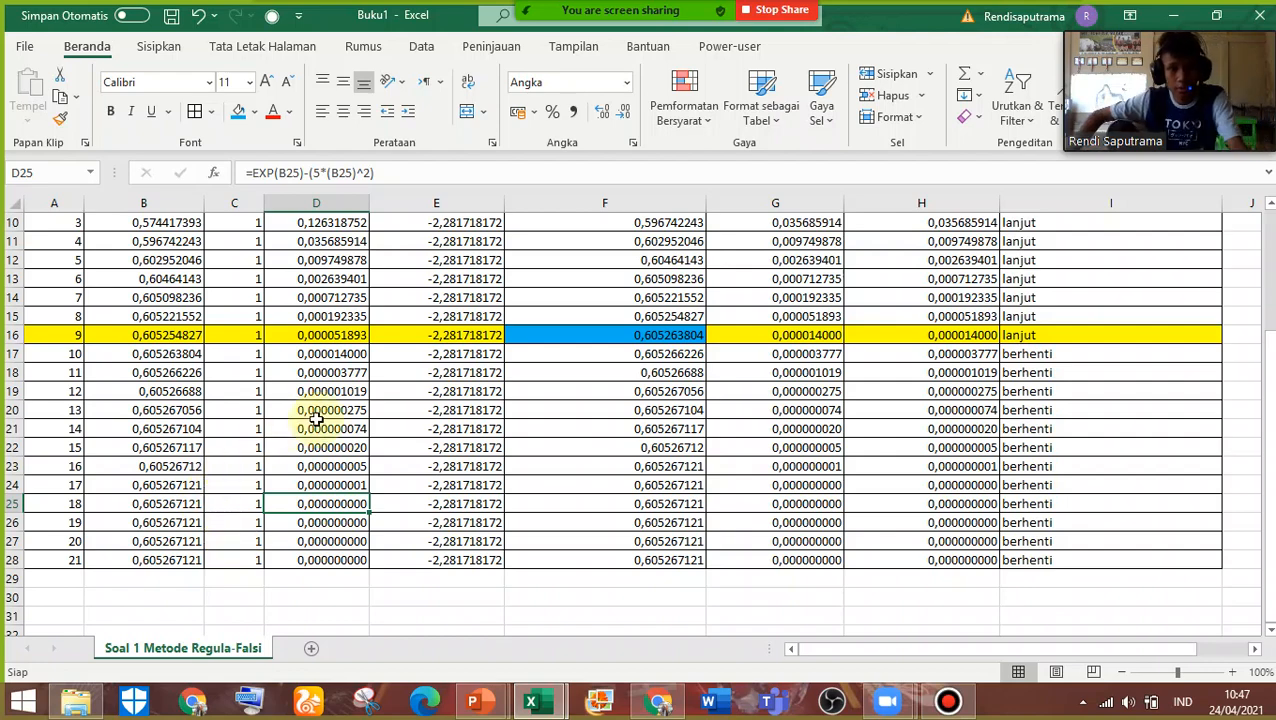
click(660, 541)
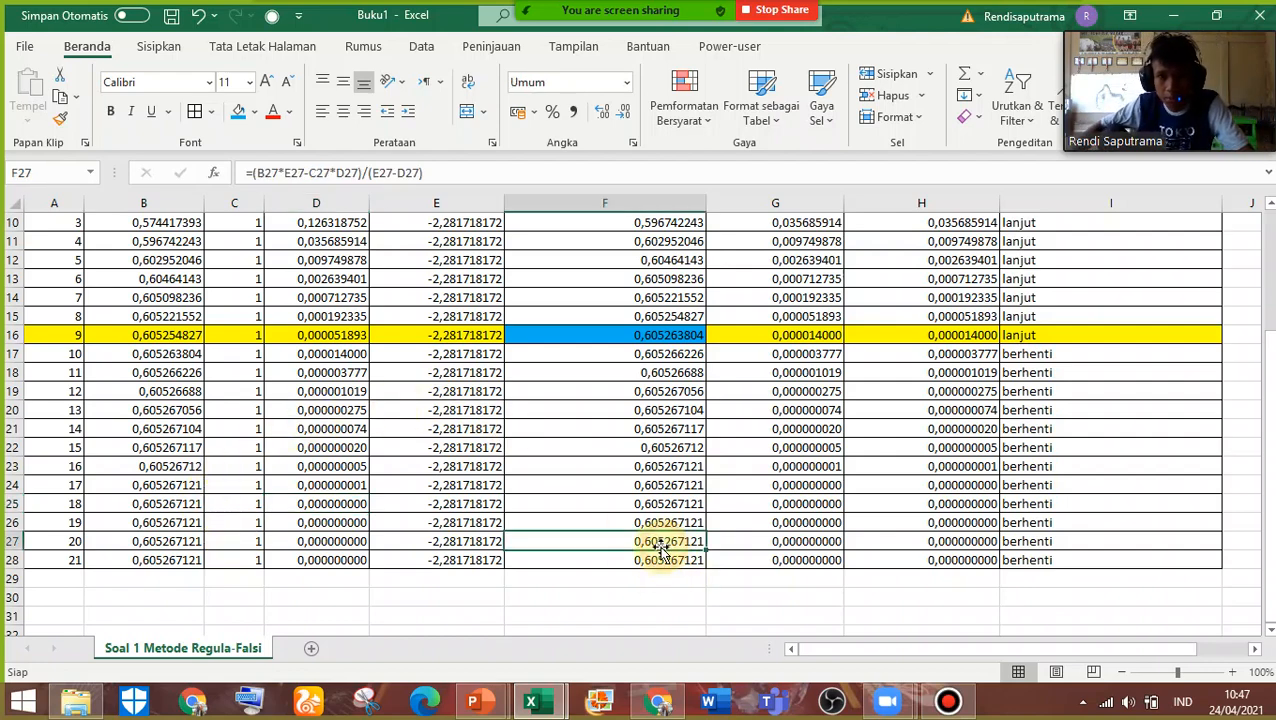
Try to fill the lanjut/berhenti formula from I16 down to I28, and undo the fill
click(1082, 352)
click(1068, 336)
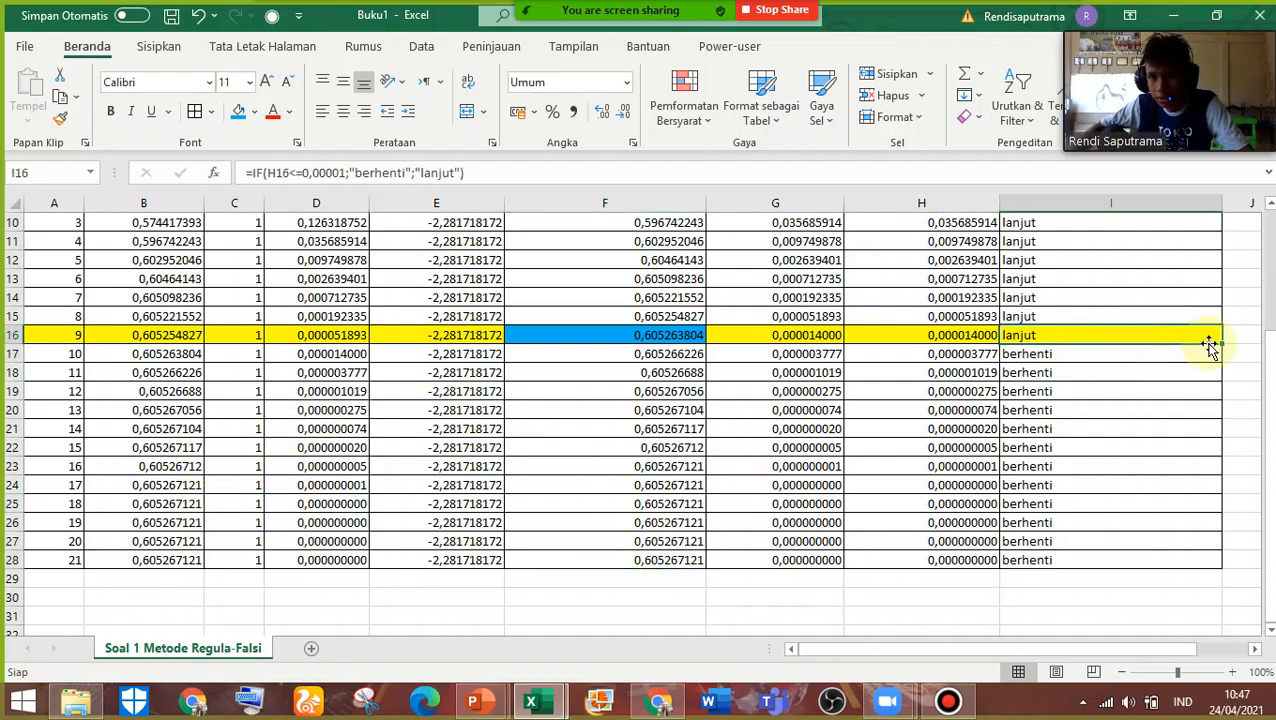
drag(1210, 345, 1210, 548)
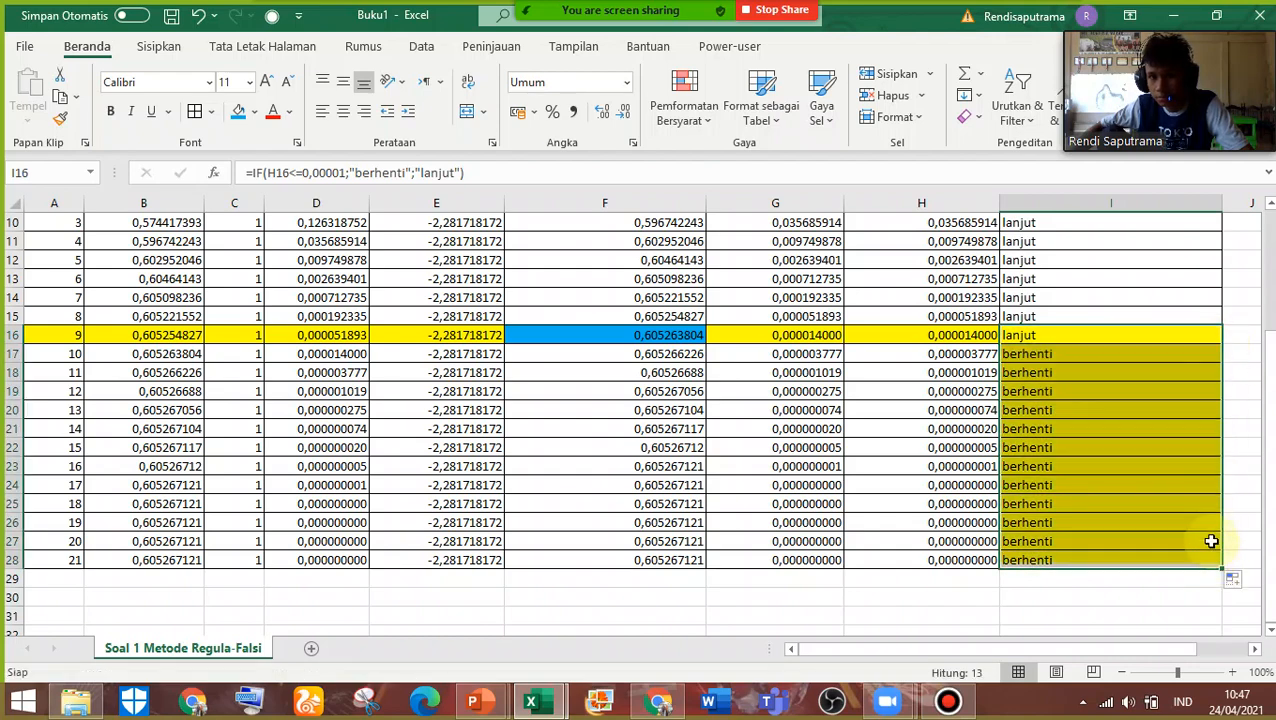
key(ctrl+z)
scroll(1125, 447, up, 3)
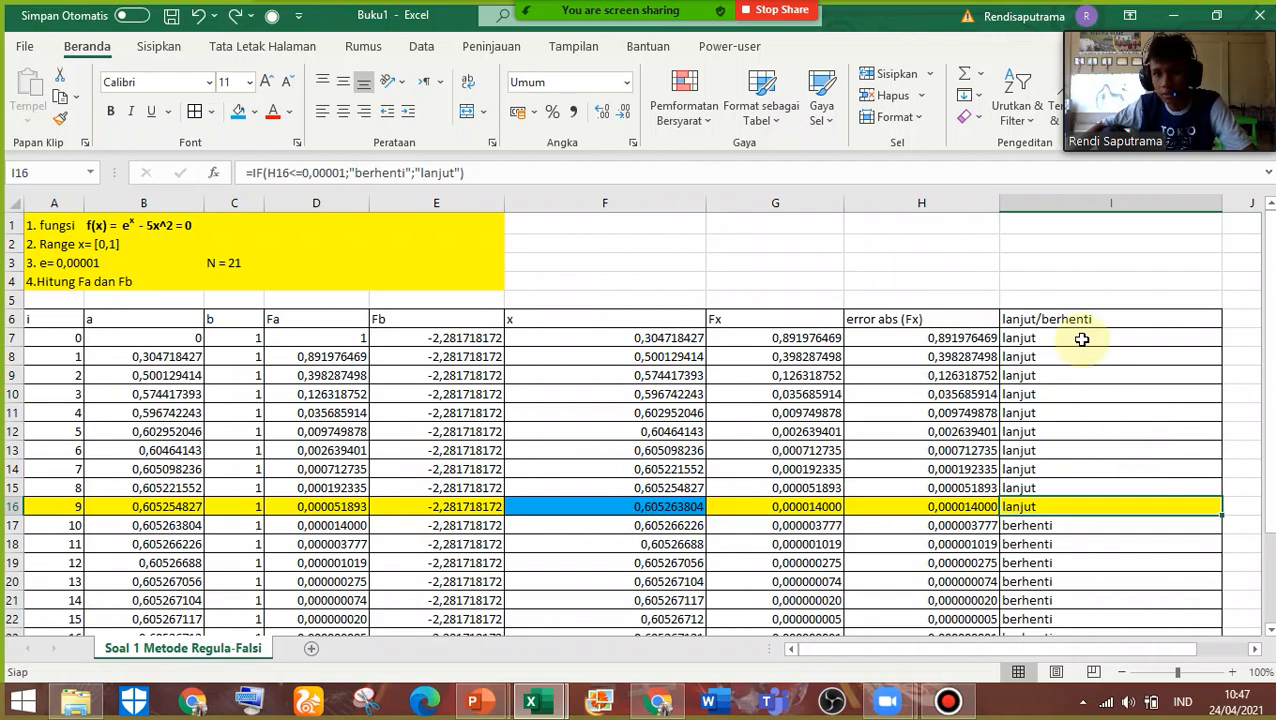
Inspect the stopping condition in the lanjut/berhenti formula of I7 without changing it
double_click(1082, 338)
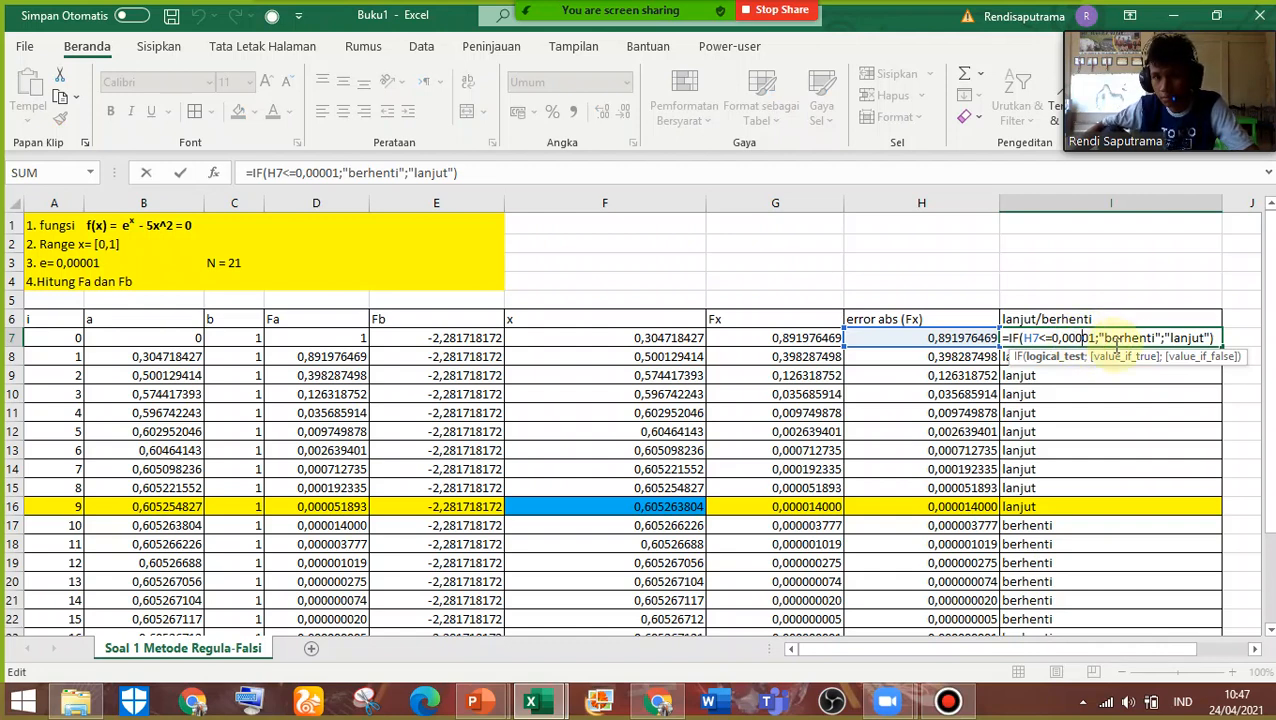
click(1104, 340)
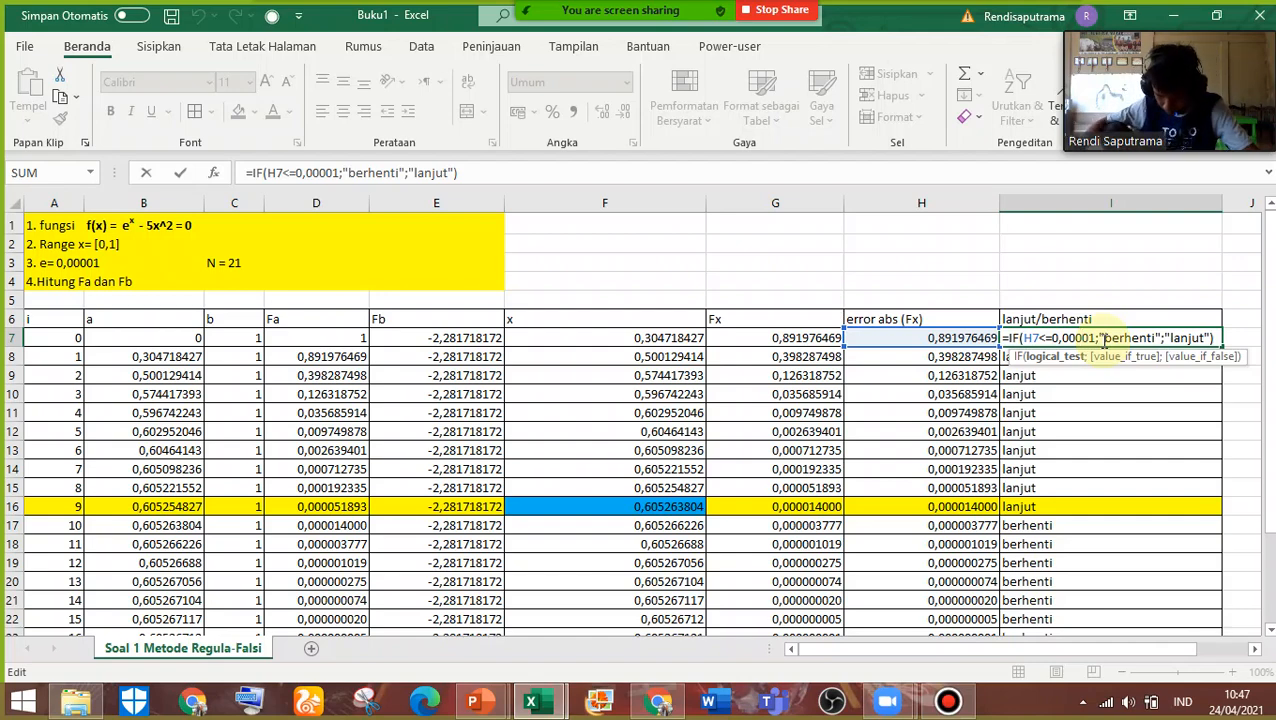
key(Return)
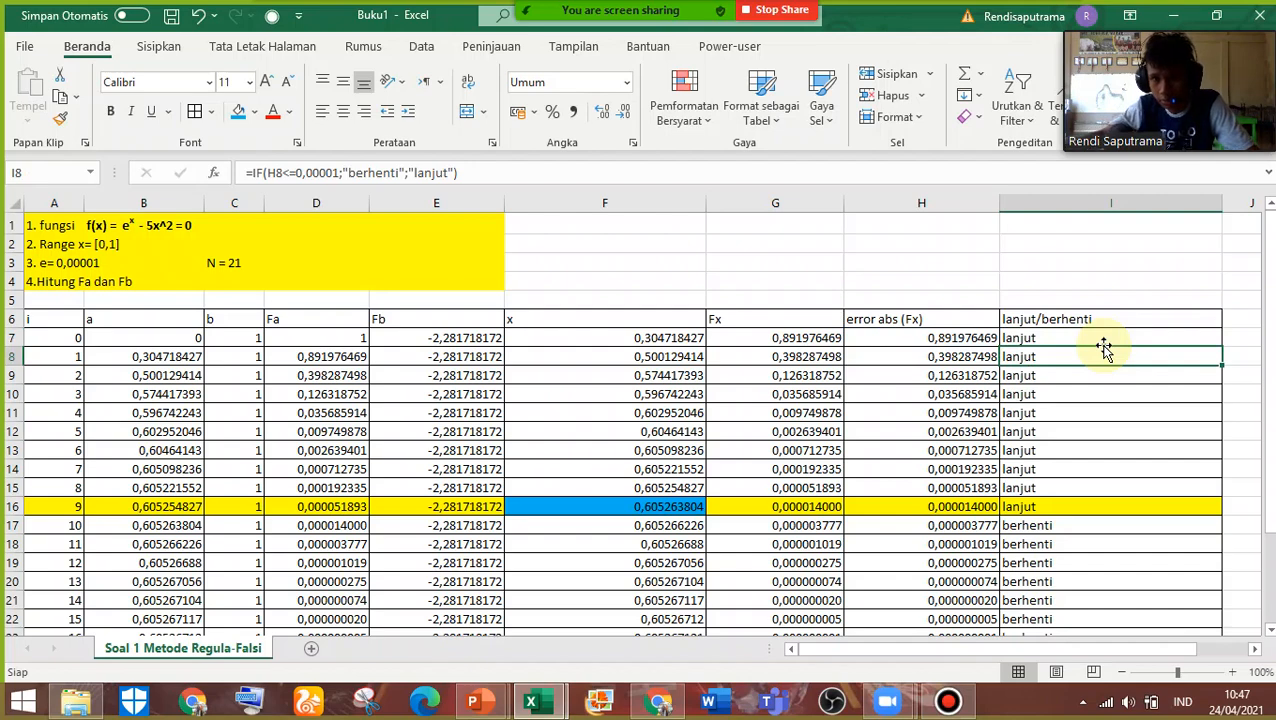
Set the error threshold in the IF formula of I7 to 0,0001, correcting a stray backslash
double_click(1066, 337)
click(1071, 339)
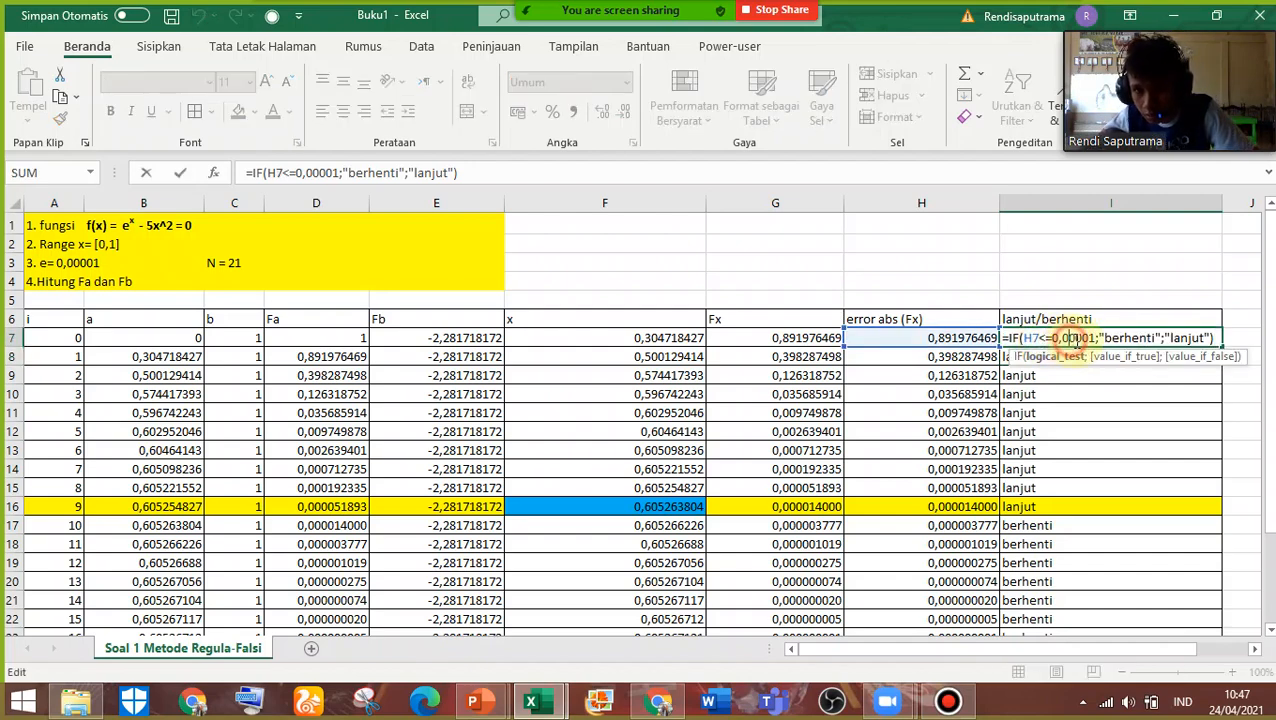
click(1076, 339)
click(1083, 338)
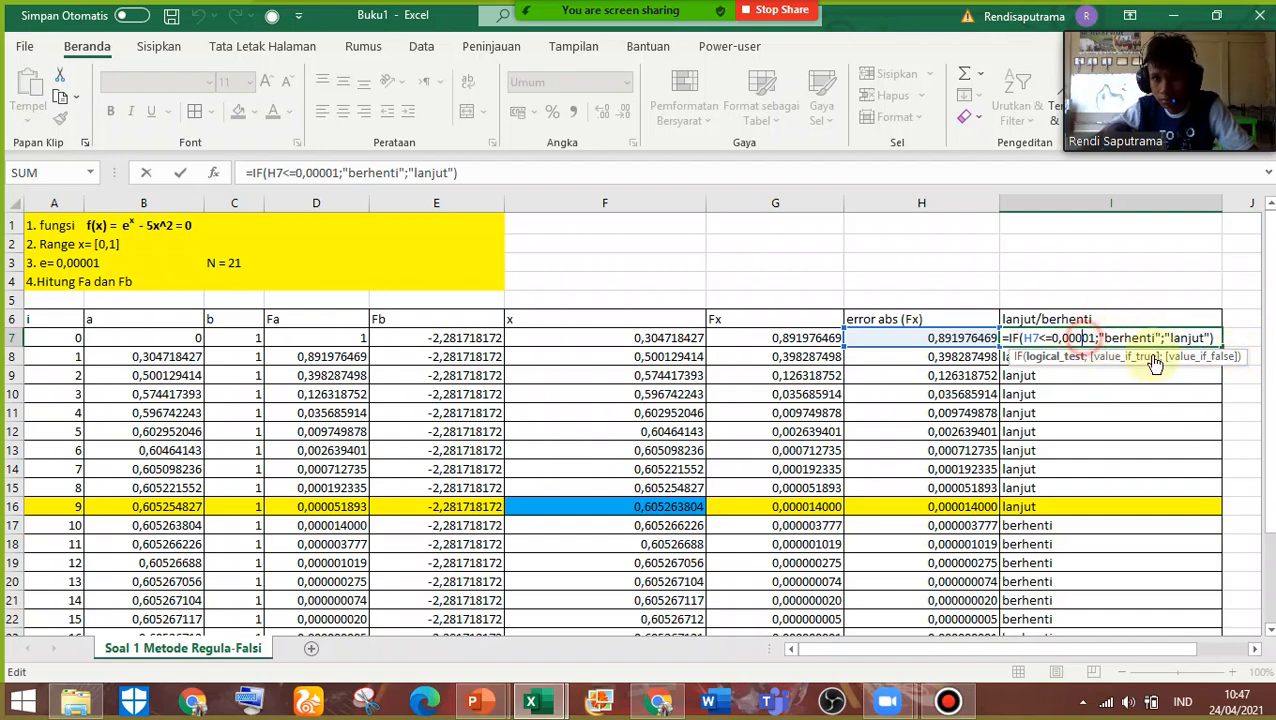
key(BackSpace)
text(\)
key(Return)
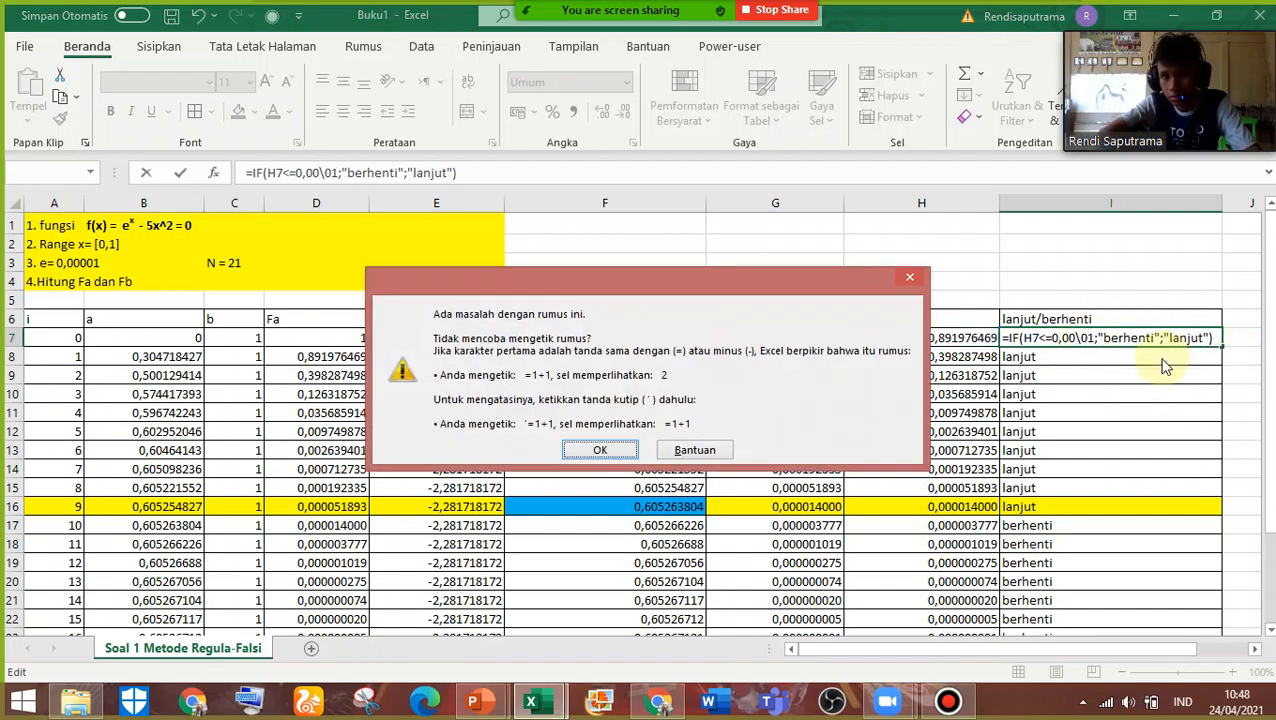
click(920, 277)
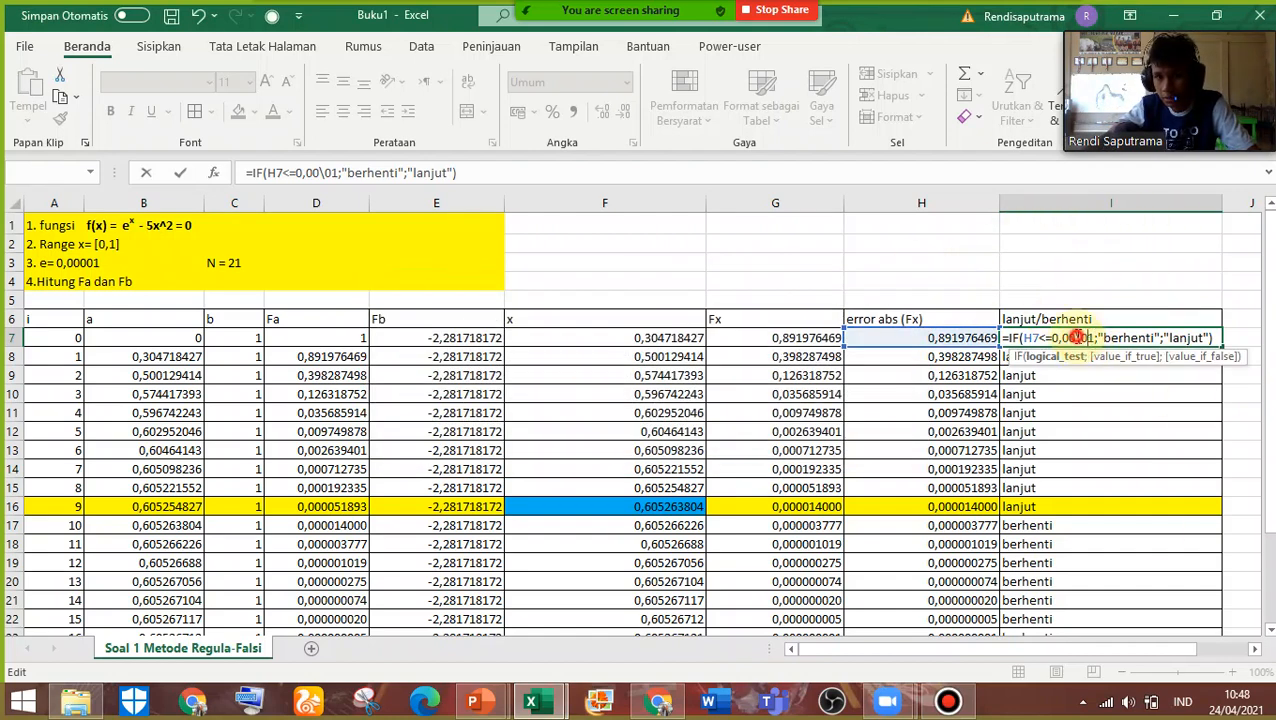
key(BackSpace)
text(0)
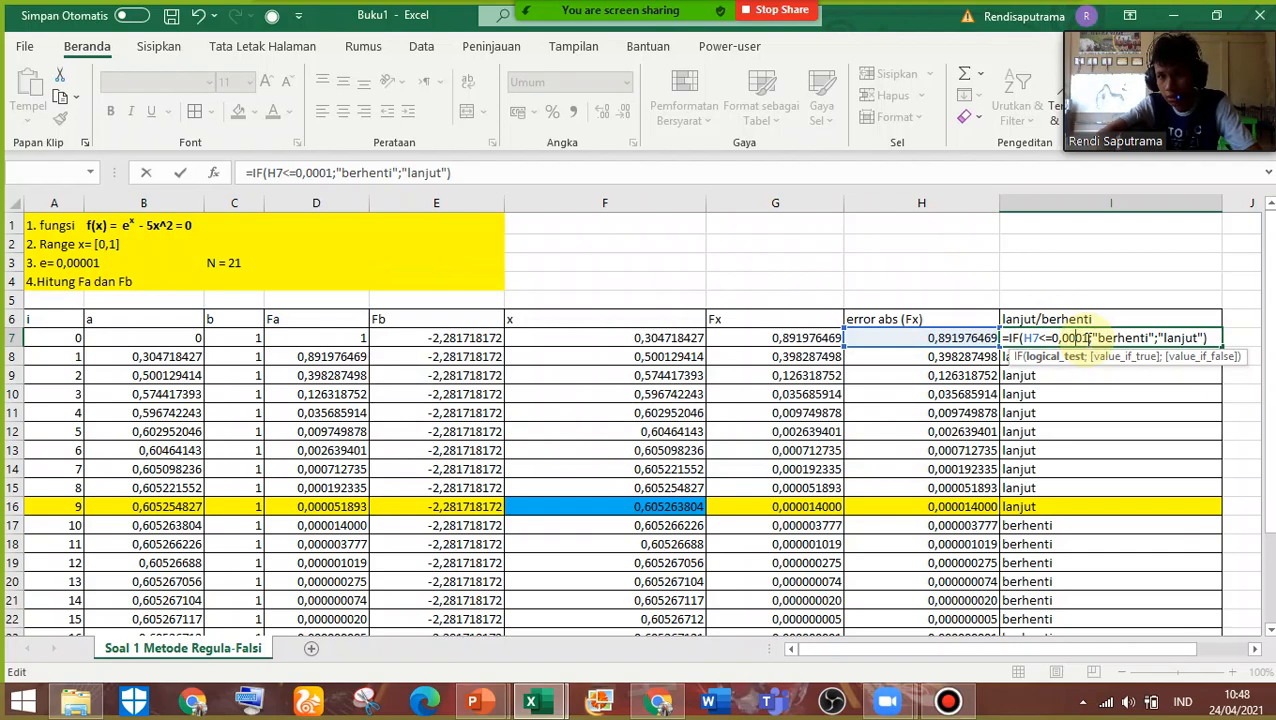
key(Return)
Fill the I7 formula with the 0,0001 threshold down the lanjut/berhenti column to I28
click(1180, 339)
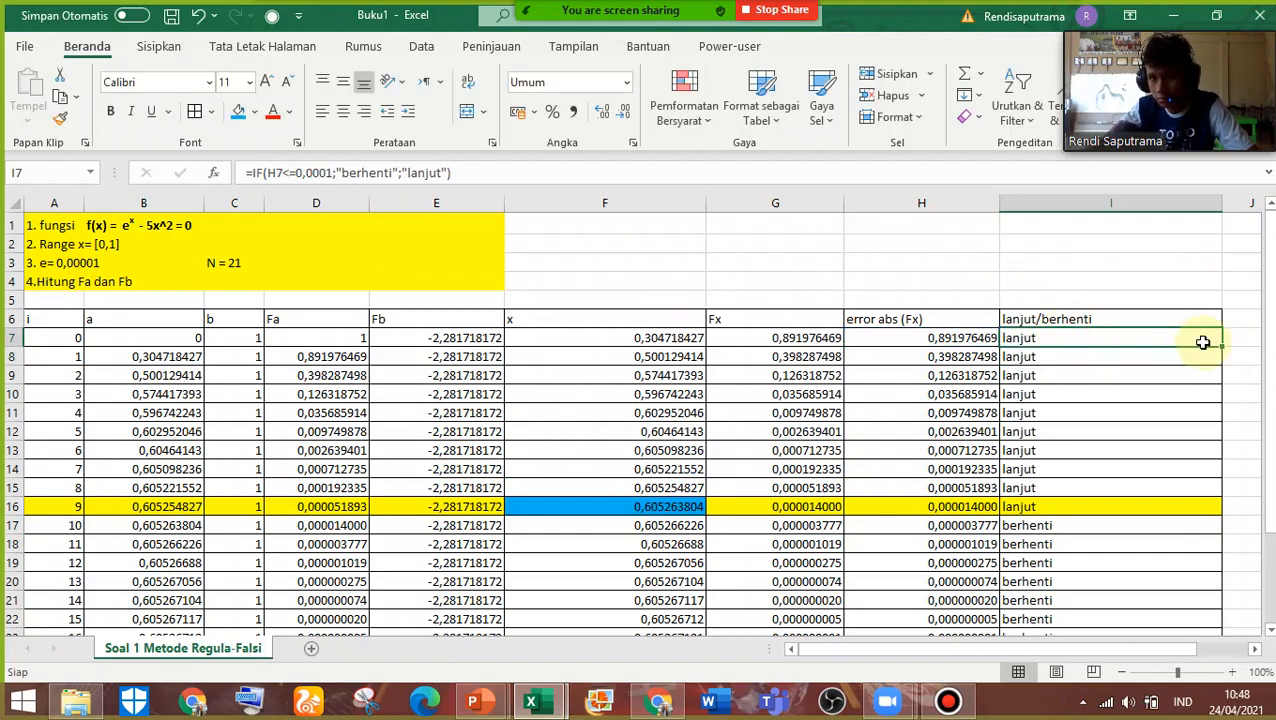
drag(1224, 344, 1191, 608)
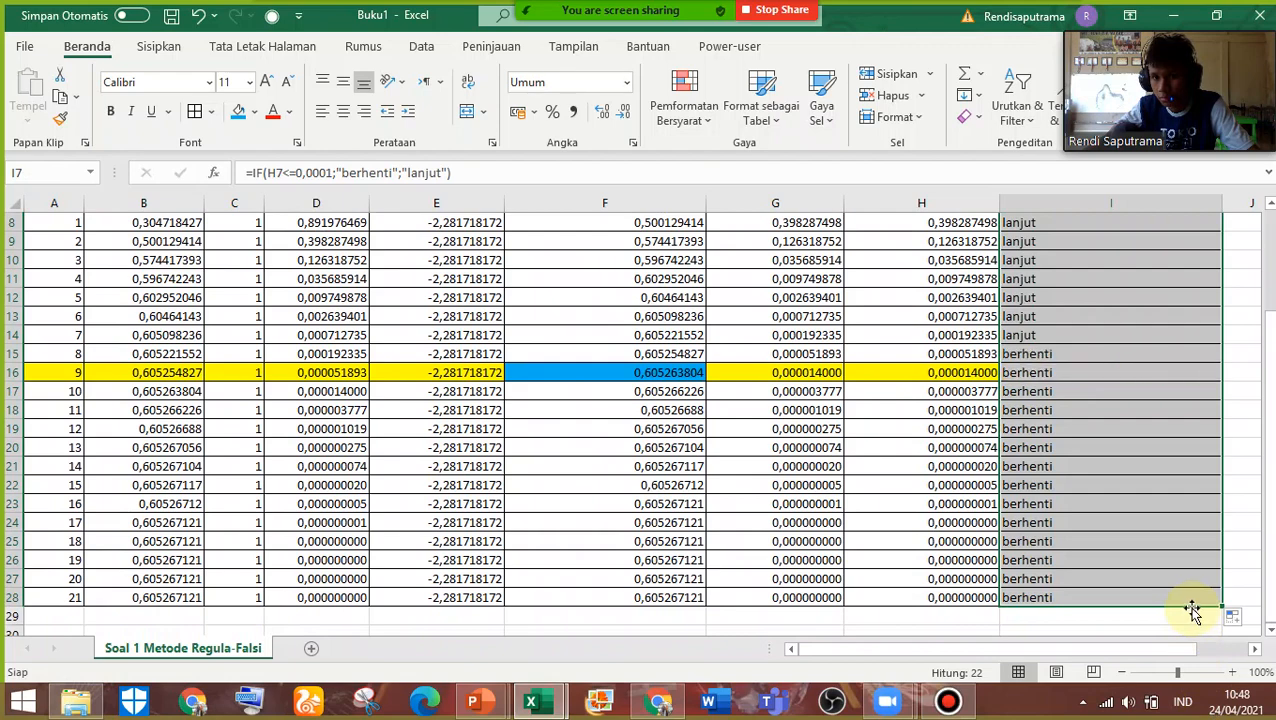
scroll(1190, 606, up, 1)
click(1139, 260)
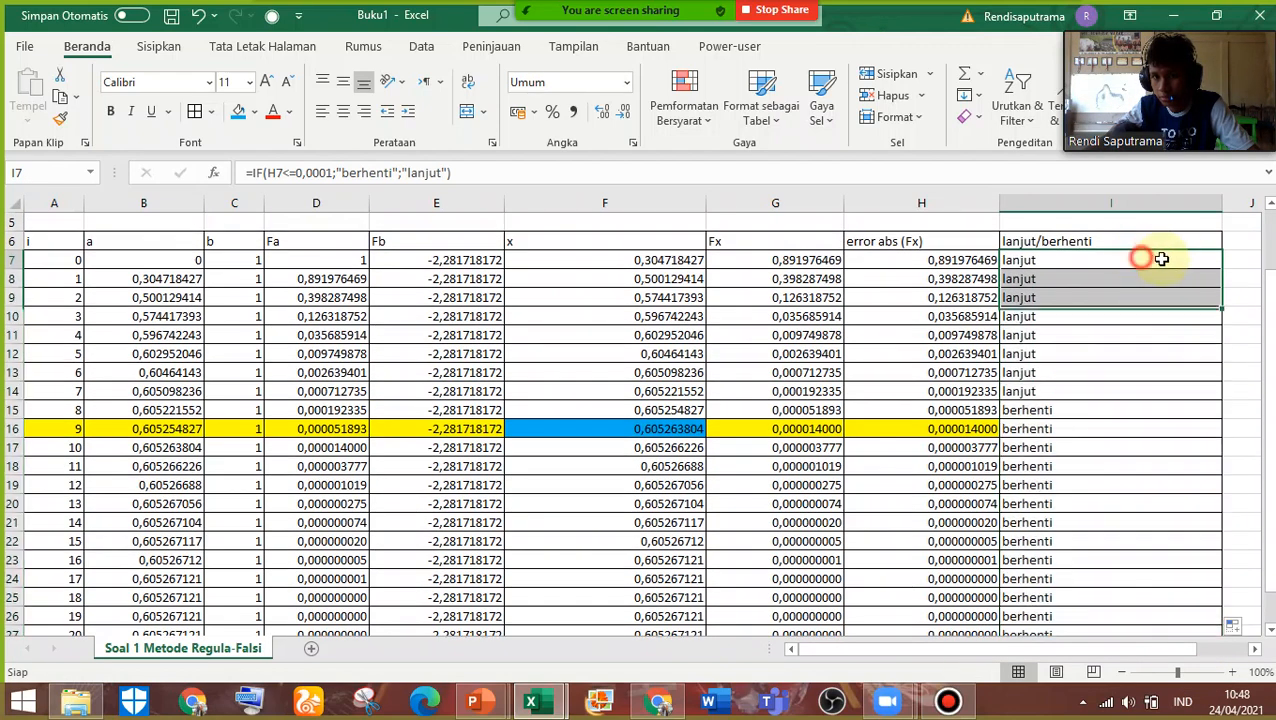
drag(1219, 273, 1203, 605)
scroll(1196, 604, up, 3)
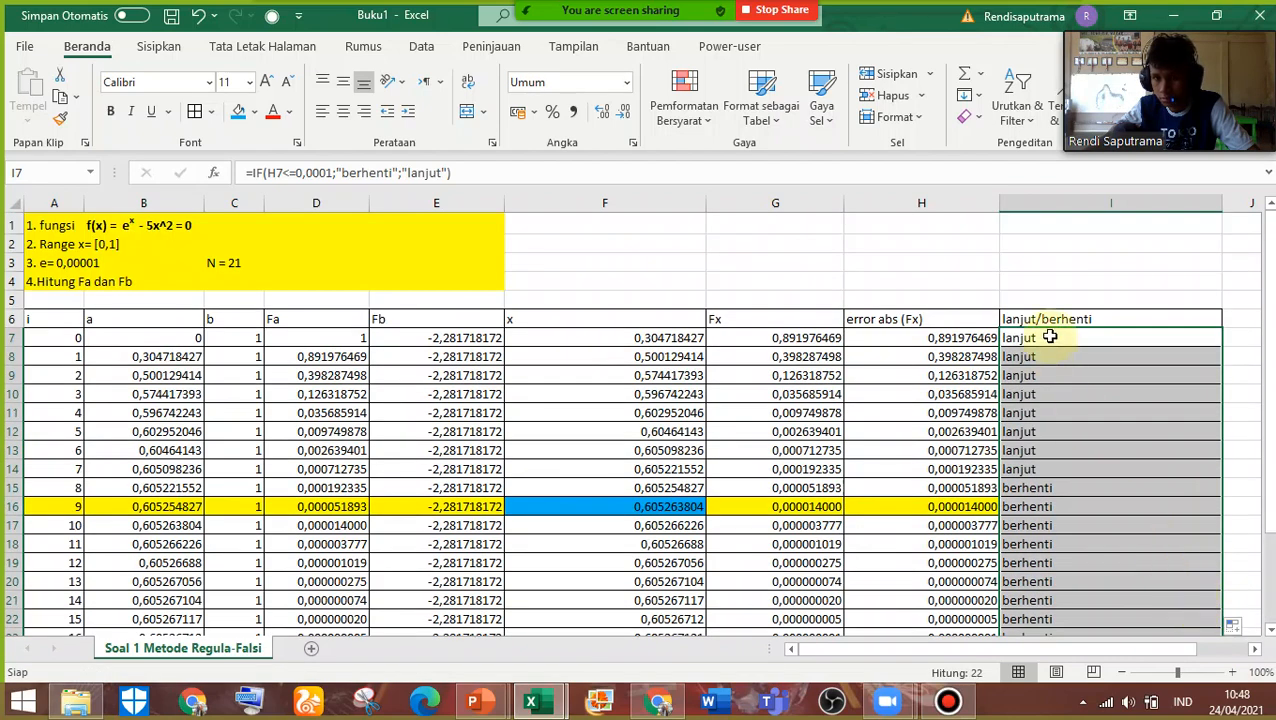
Set the error threshold in I7's IF formula to 0,000001 and fill it down to I28
double_click(1052, 337)
click(1082, 337)
text(0)
key(Return)
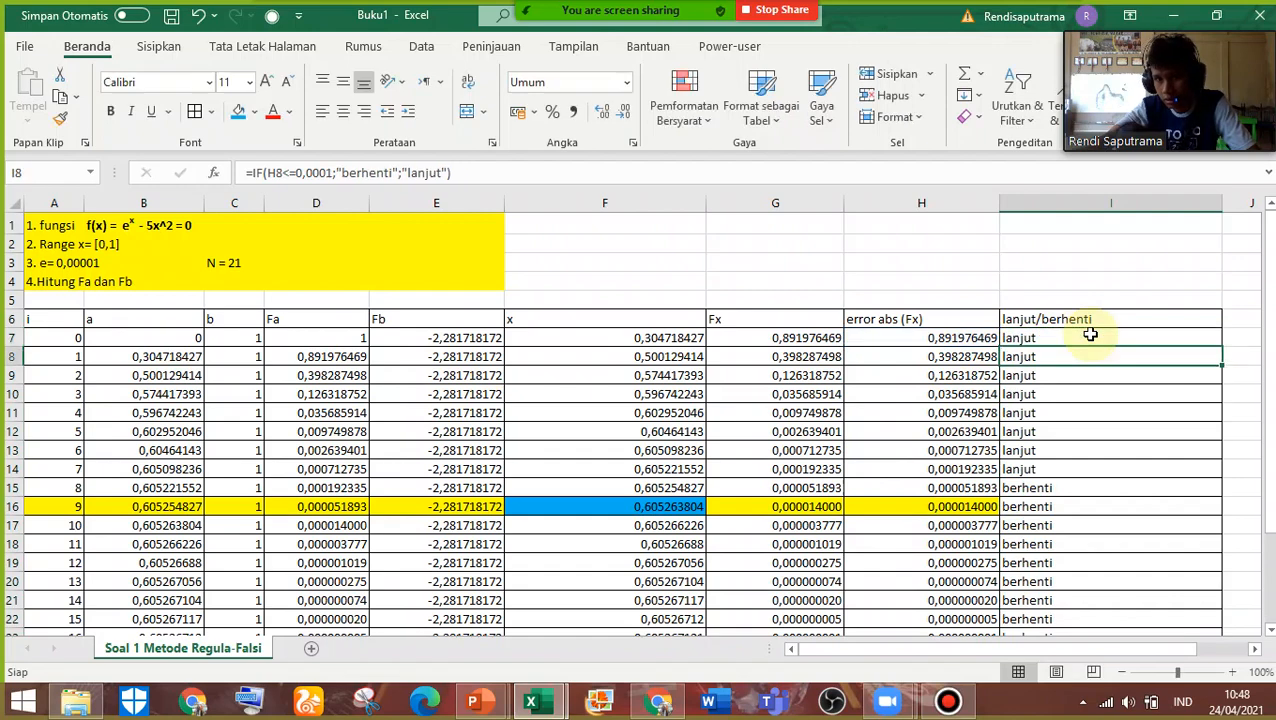
click(1109, 337)
drag(1222, 346, 1190, 606)
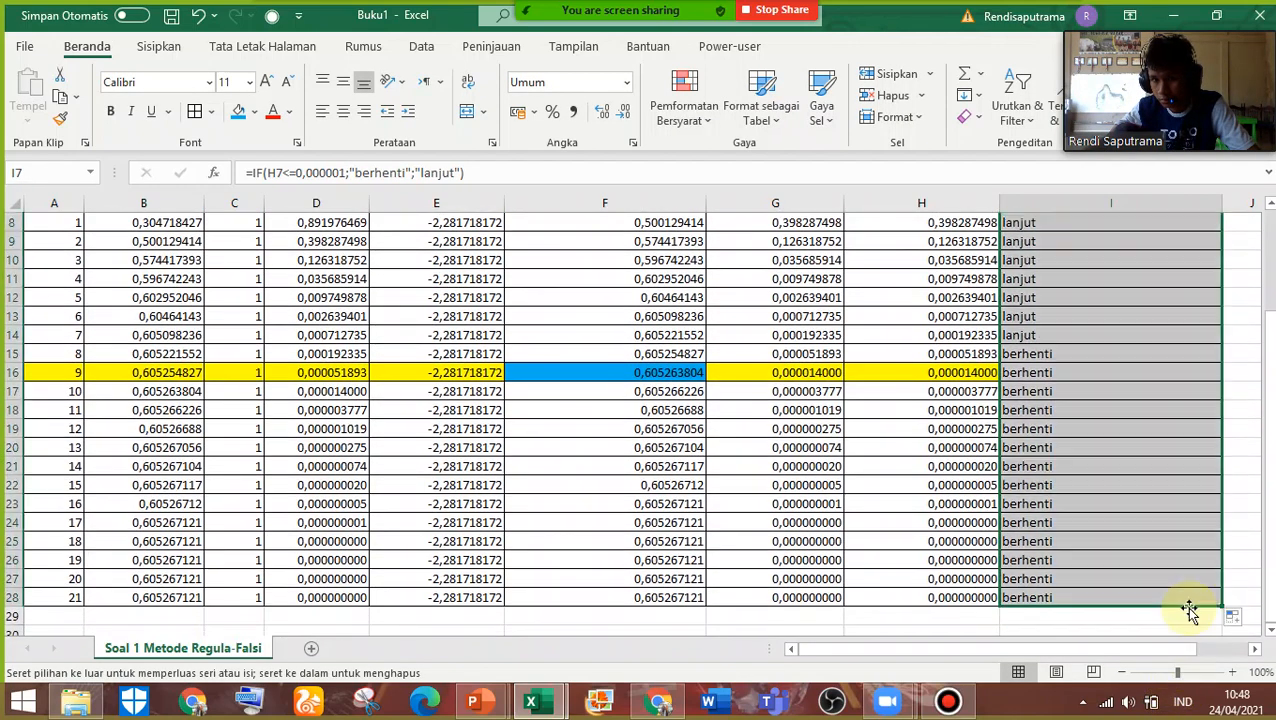
scroll(1185, 600, up, 2)
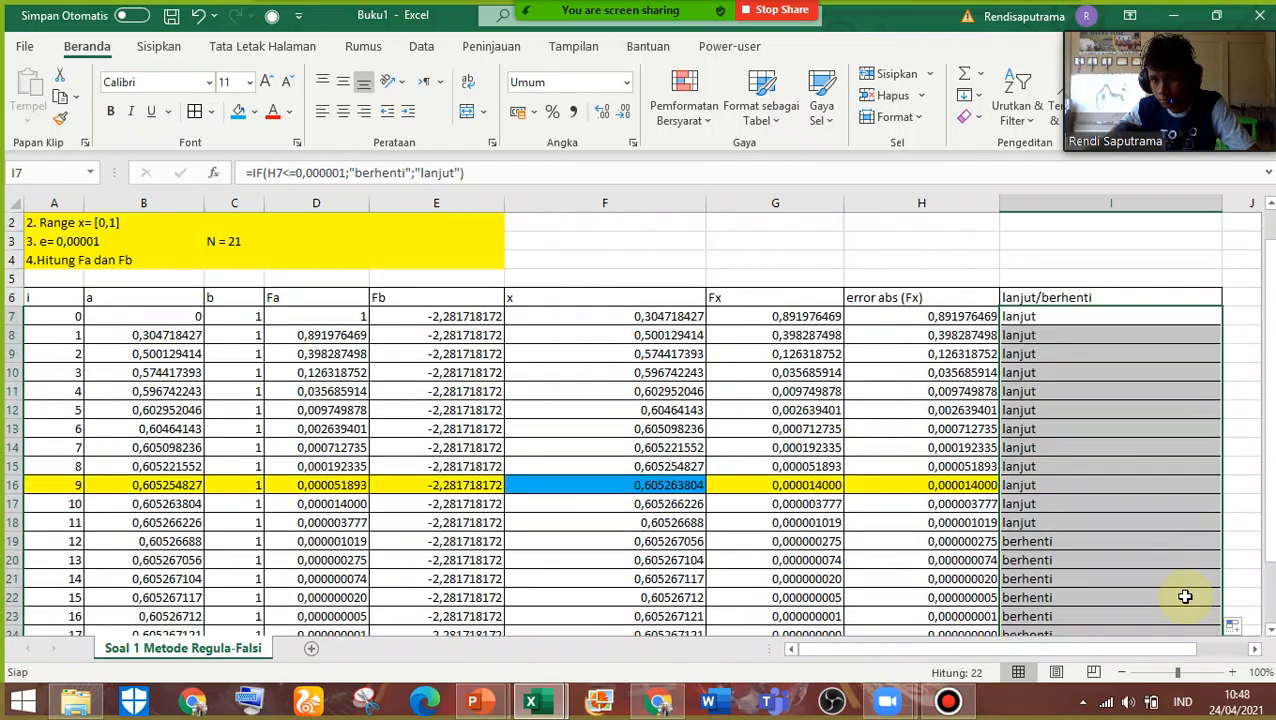
Set the error threshold in I7's IF formula to 0,0000001 and fill it down to I28
click(1065, 316)
double_click(1063, 316)
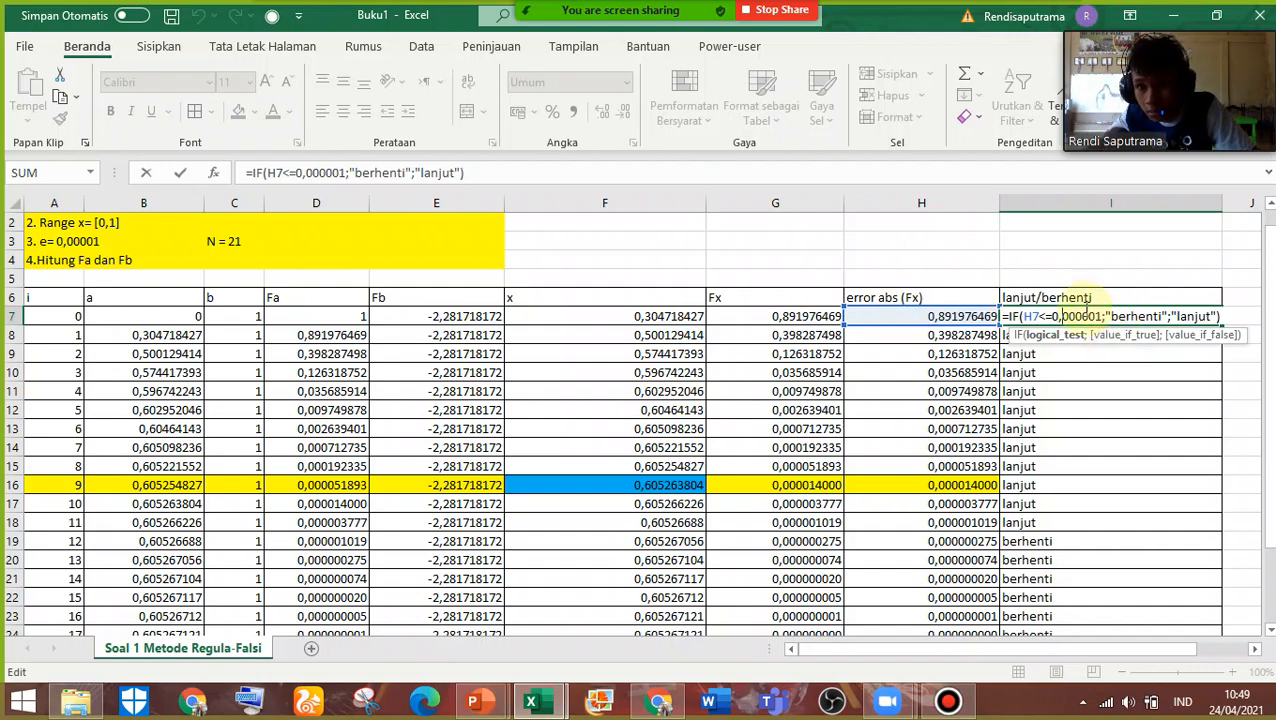
text(0)
key(Return)
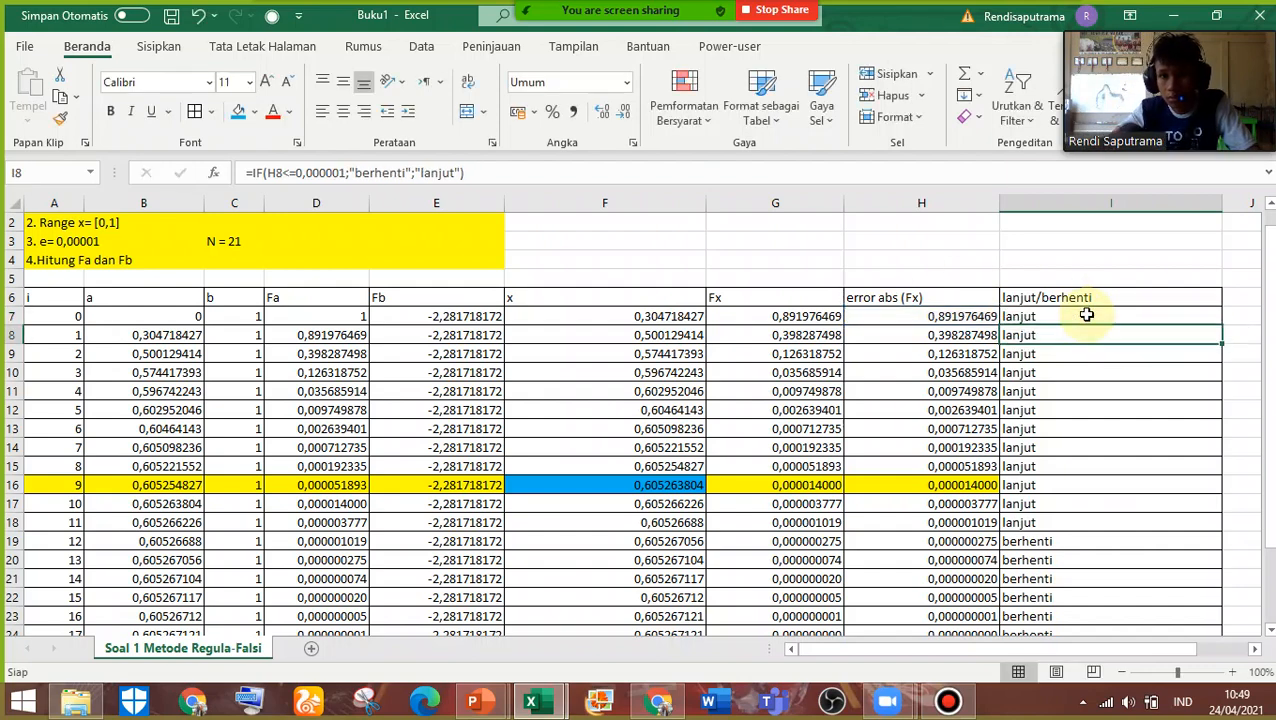
click(1103, 314)
drag(1222, 325, 1187, 632)
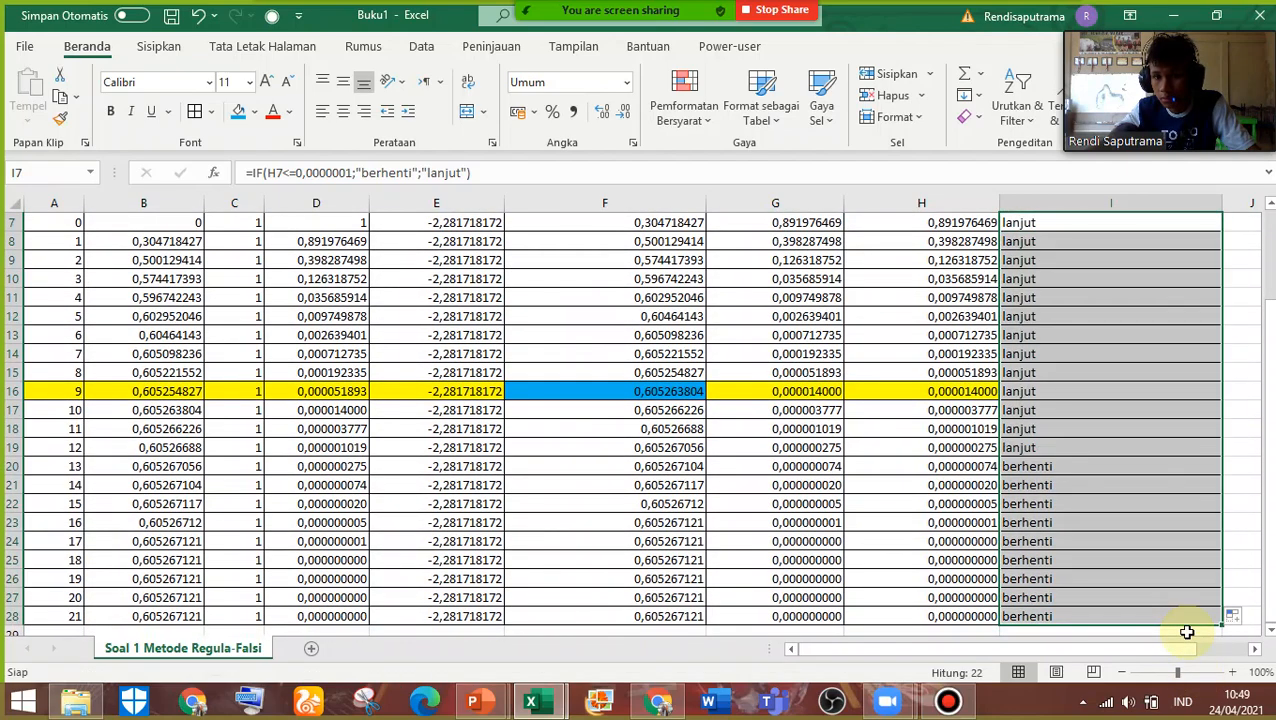
scroll(1093, 245, up, 2)
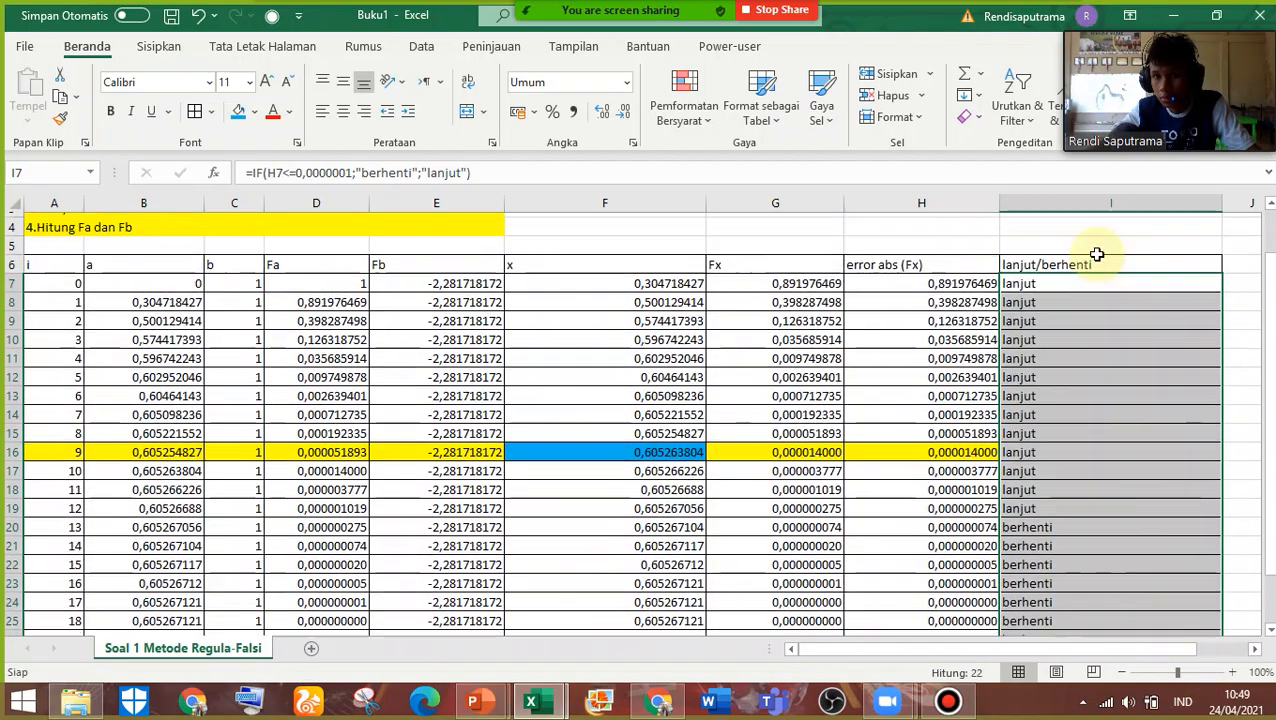
Restore the threshold in I7's IF formula to 0,000001 and fill the lanjut/berhenti column down to I28
double_click(1075, 338)
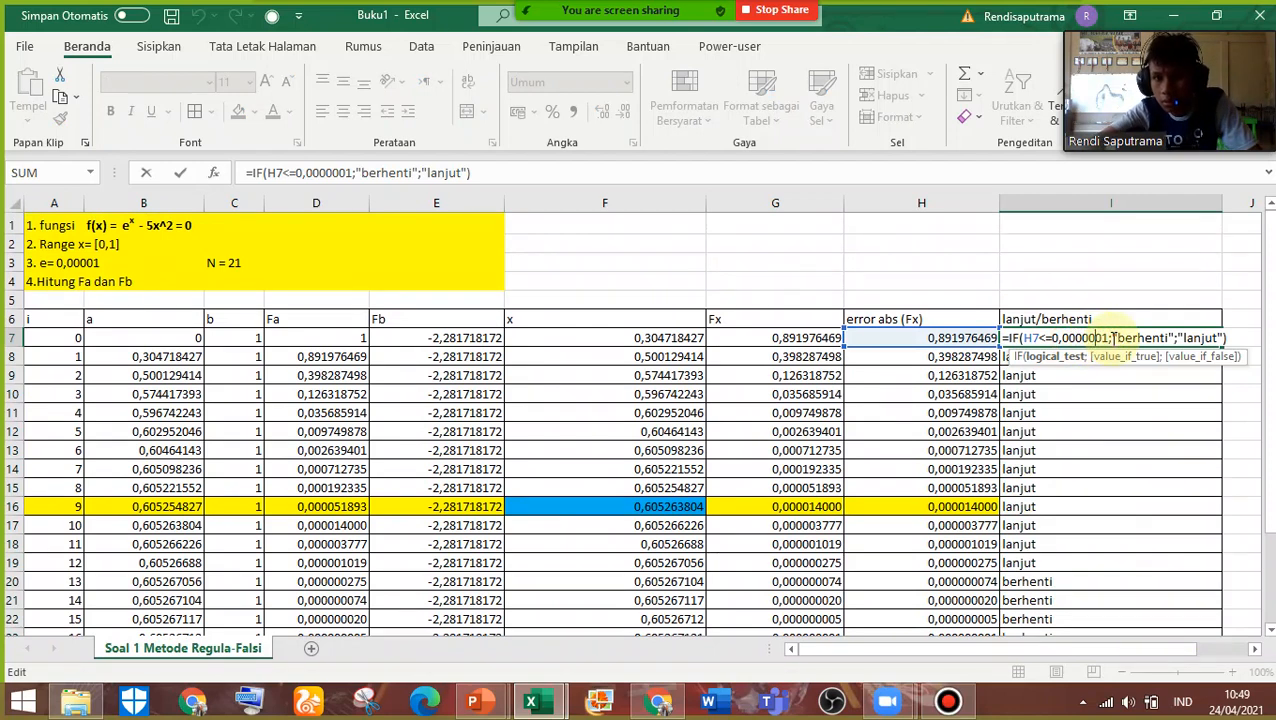
key(BackSpace)
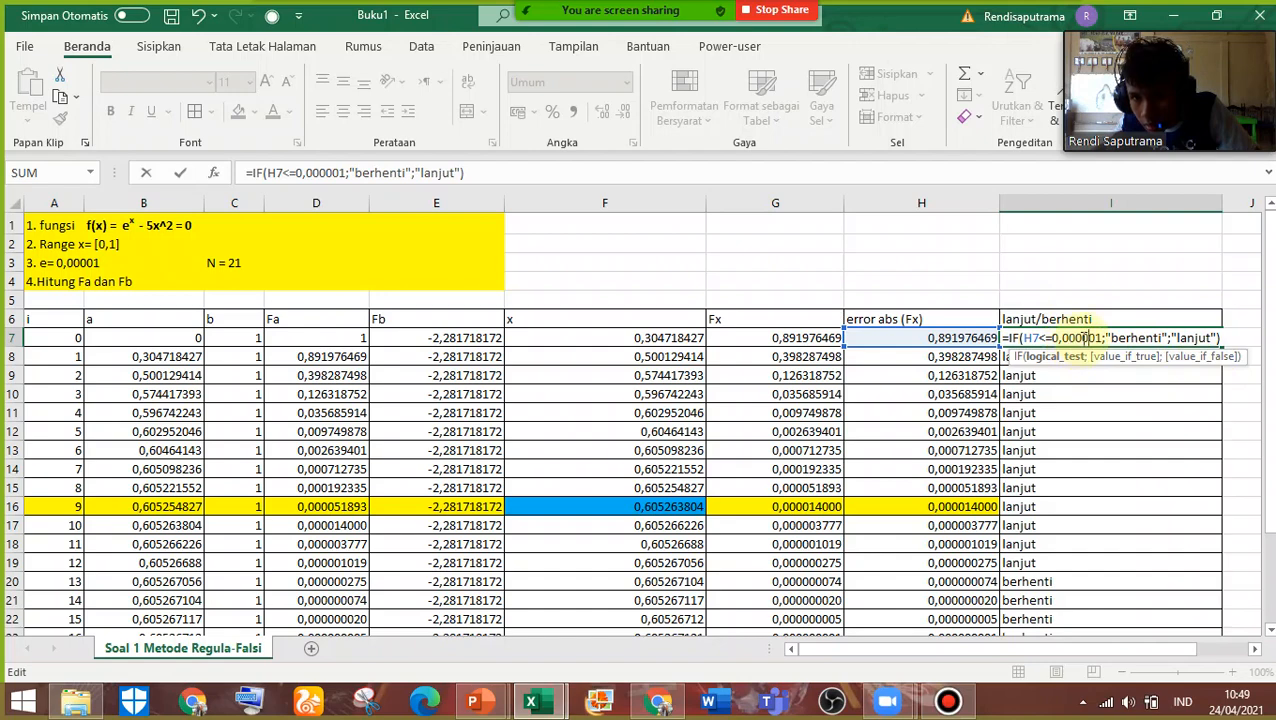
key(ctrl+Return)
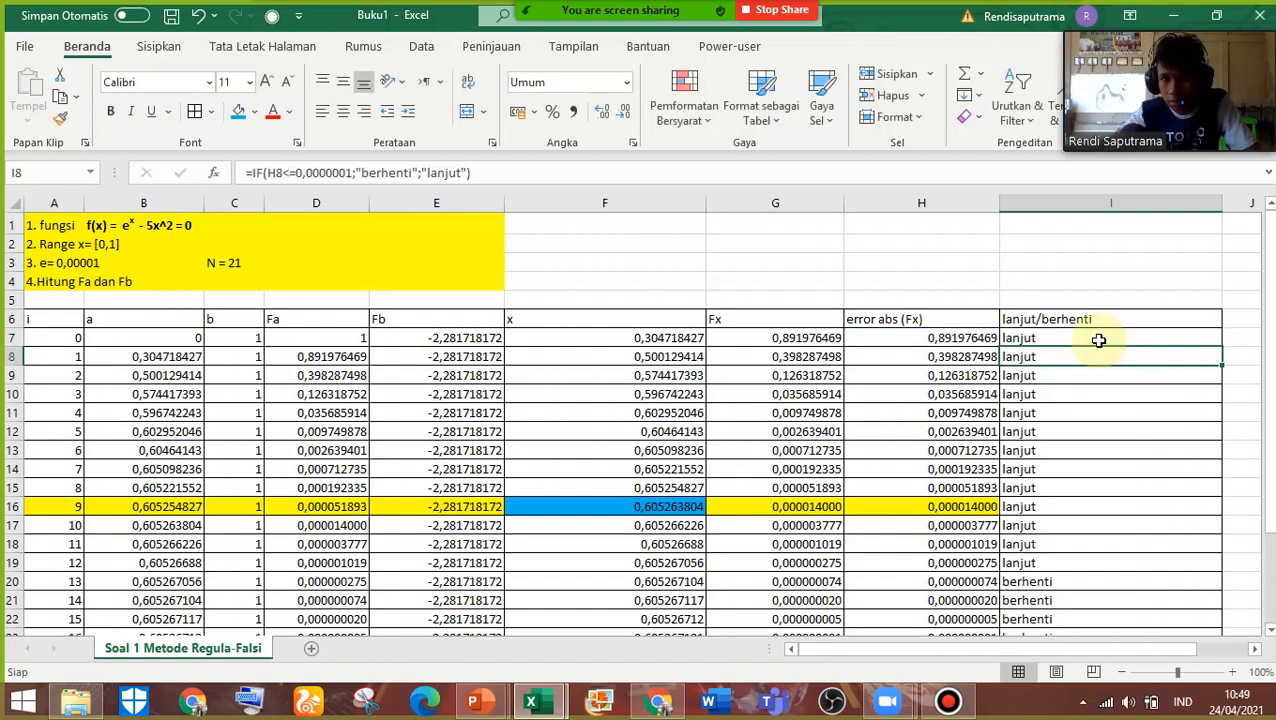
drag(1222, 346, 1188, 594)
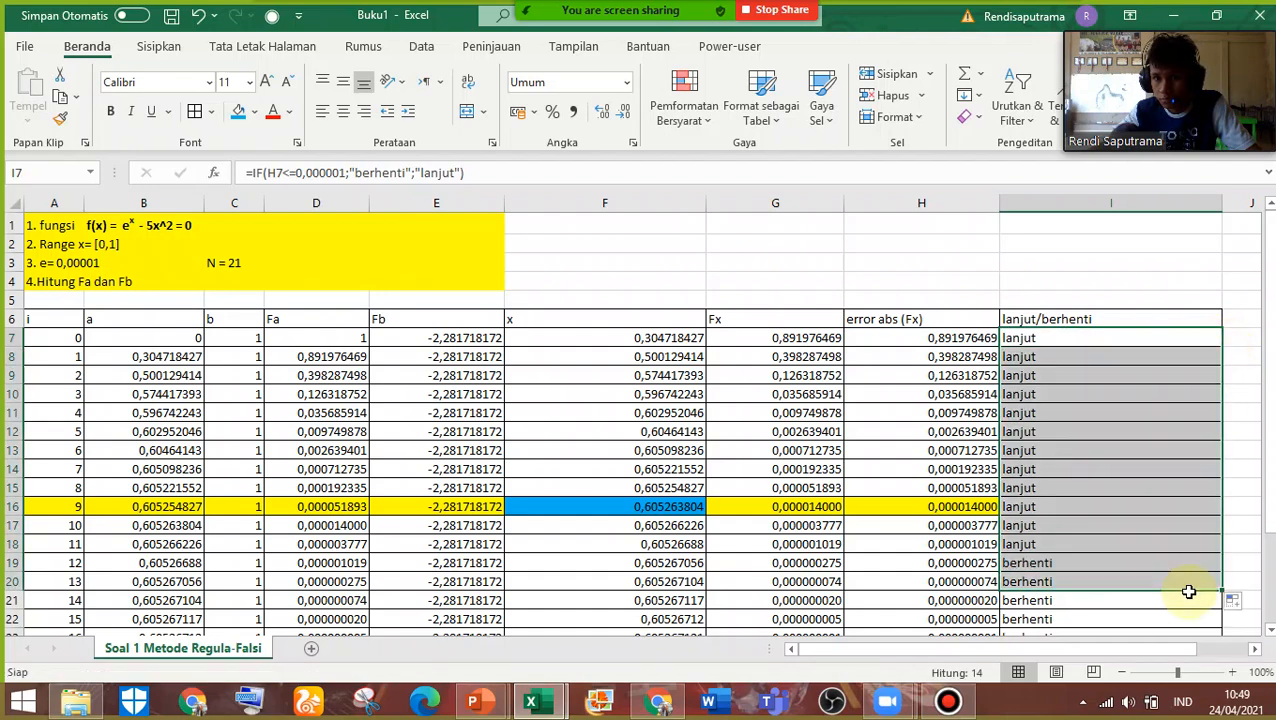
scroll(1195, 560, down, 2)
drag(1222, 480, 1208, 615)
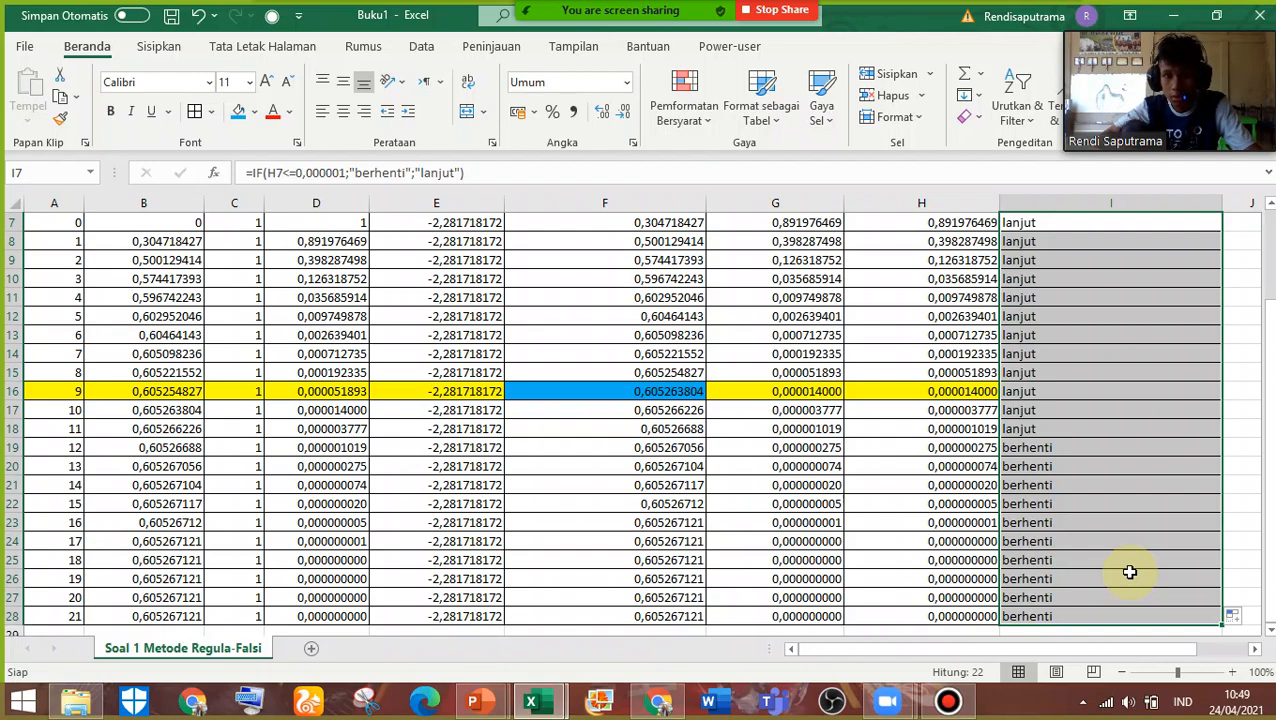
Select the i = 11 row from H18 to A18 and review the remaining iterations through i = 21
click(967, 434)
drag(967, 434, 55, 432)
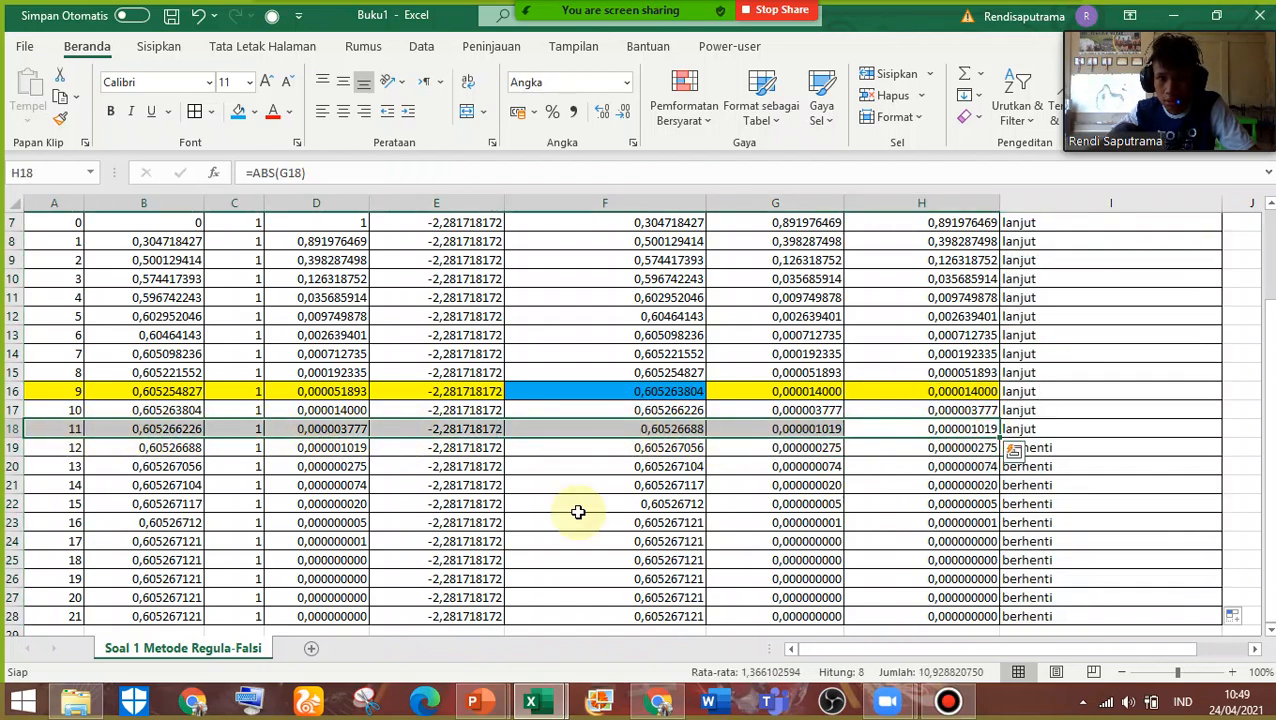
scroll(826, 555, down, 1)
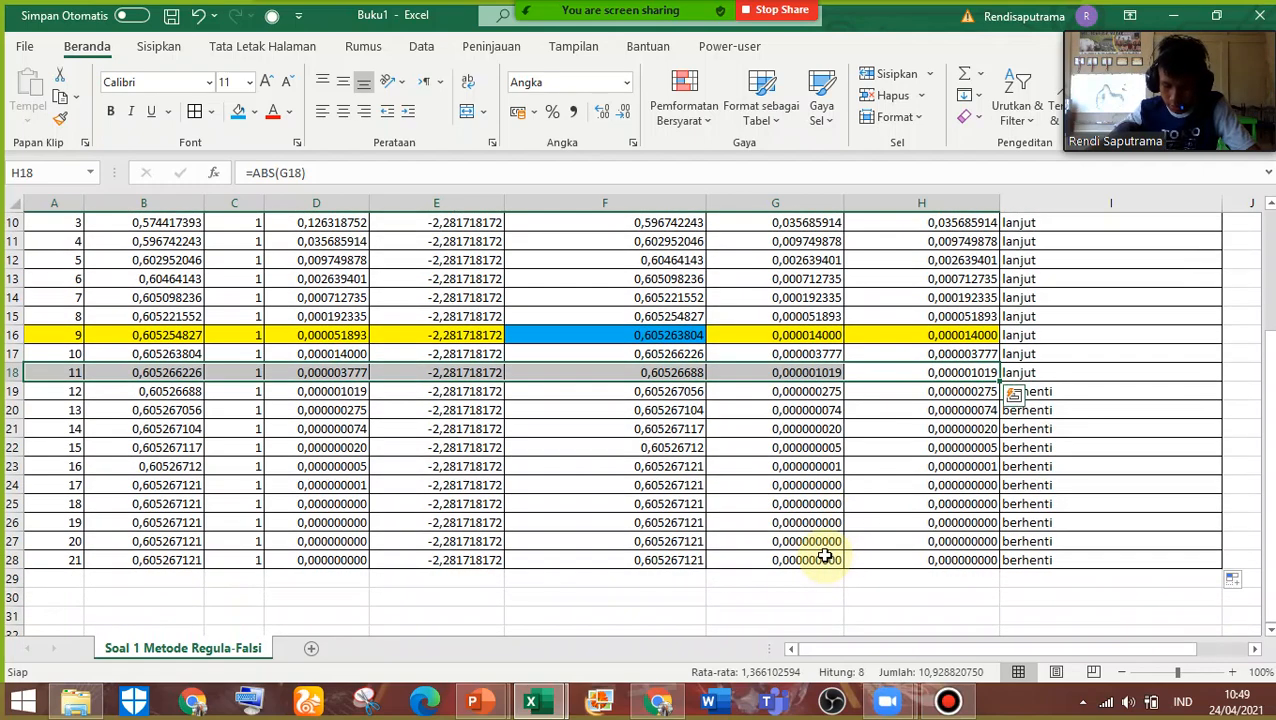
scroll(824, 555, down, 1)
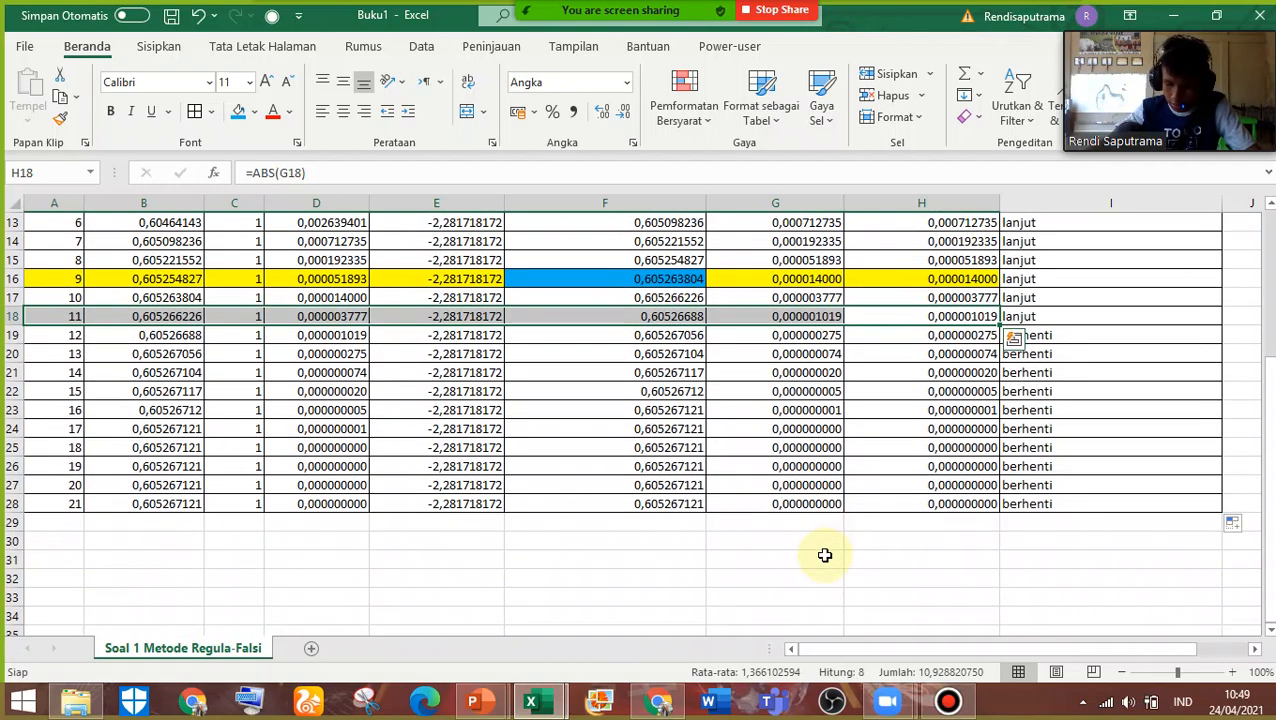
scroll(824, 555, up, 1)
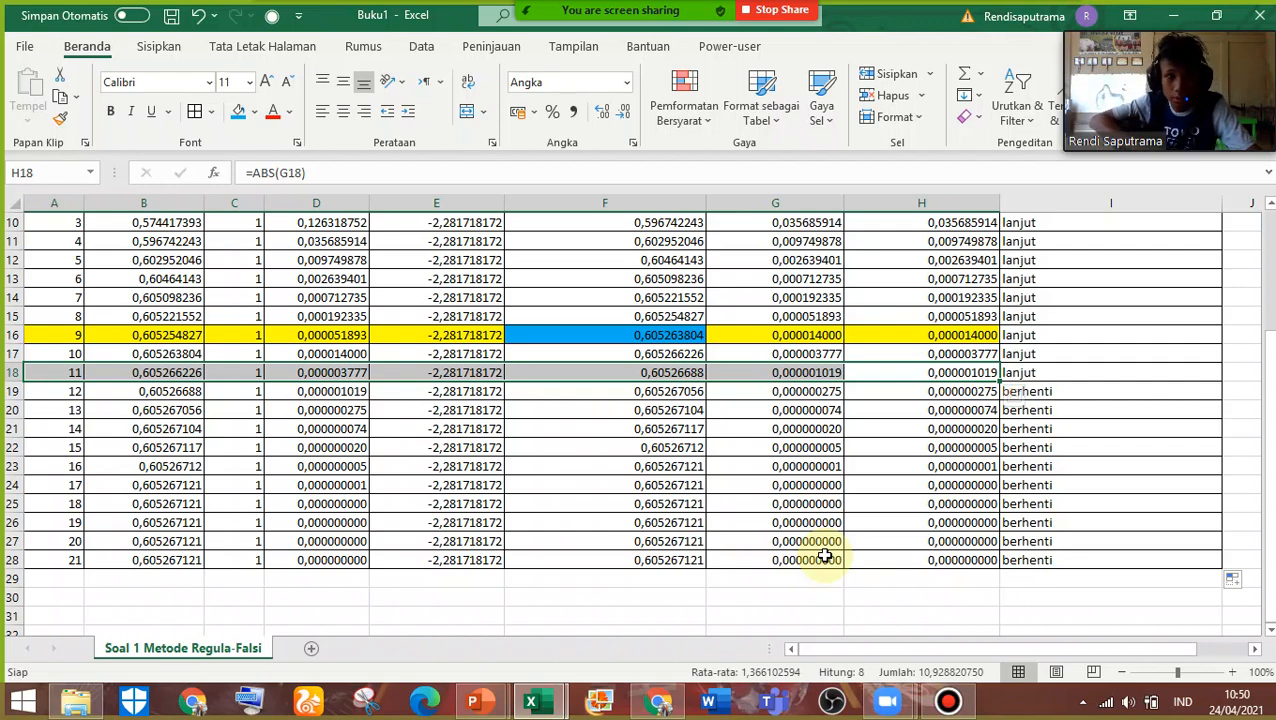
Set the error threshold in I7's IF formula to 0,00001
click(1027, 393)
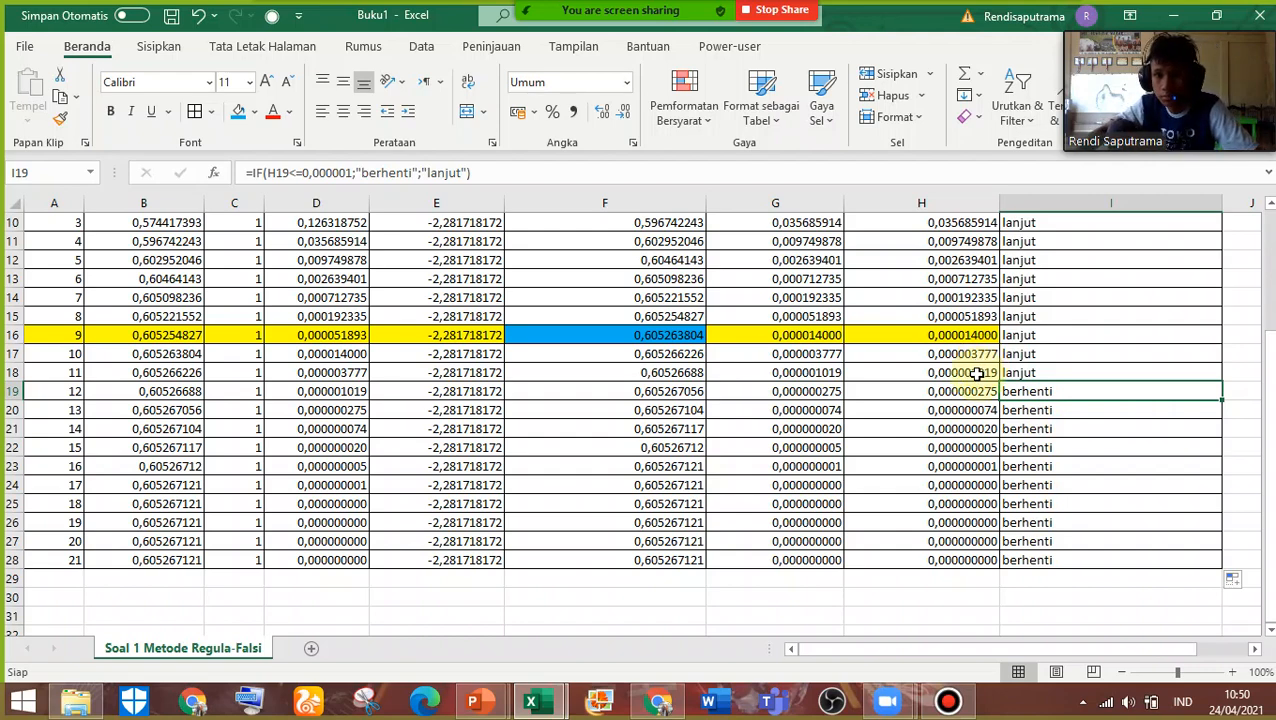
scroll(975, 372, up, 3)
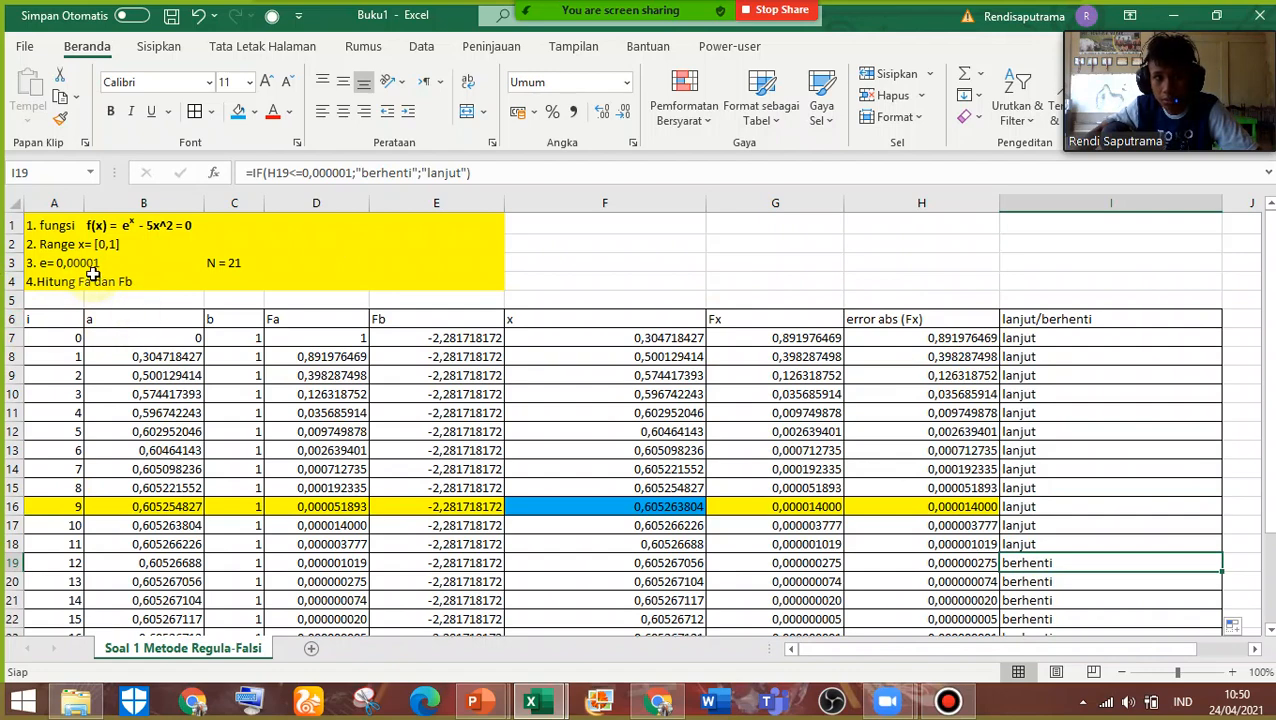
click(1046, 350)
click(1046, 342)
double_click(1048, 342)
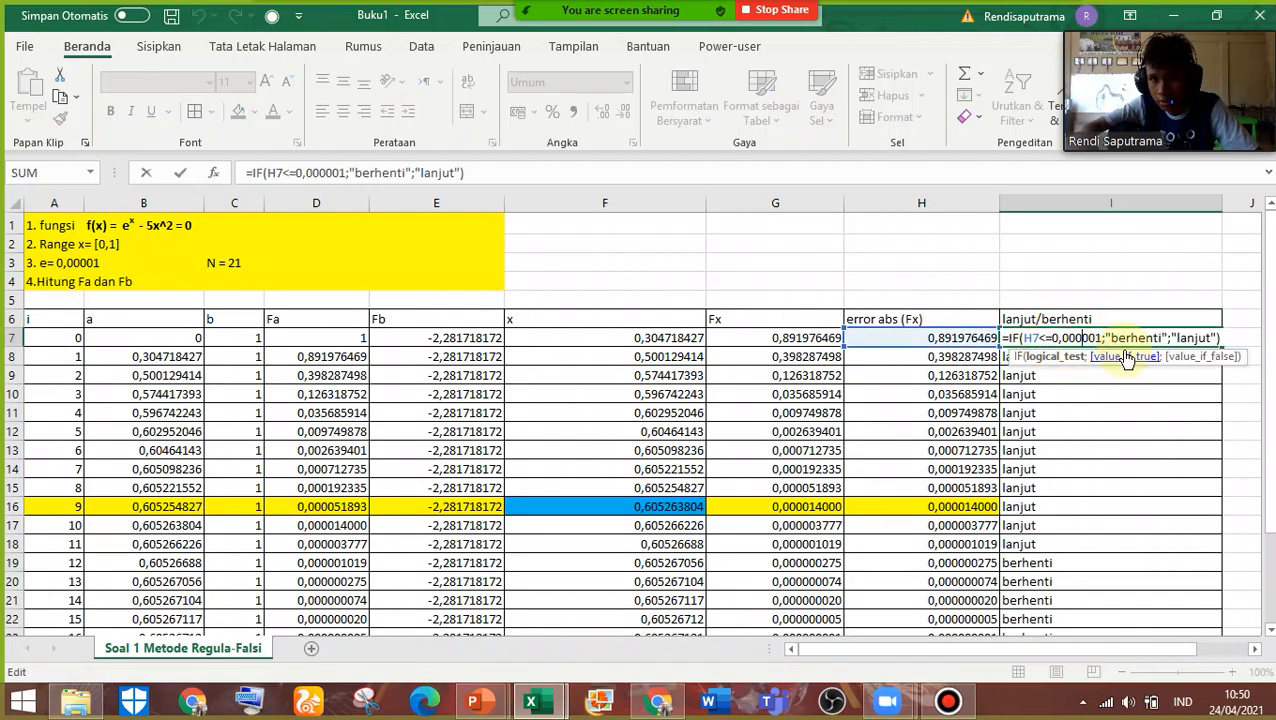
key(BackSpace)
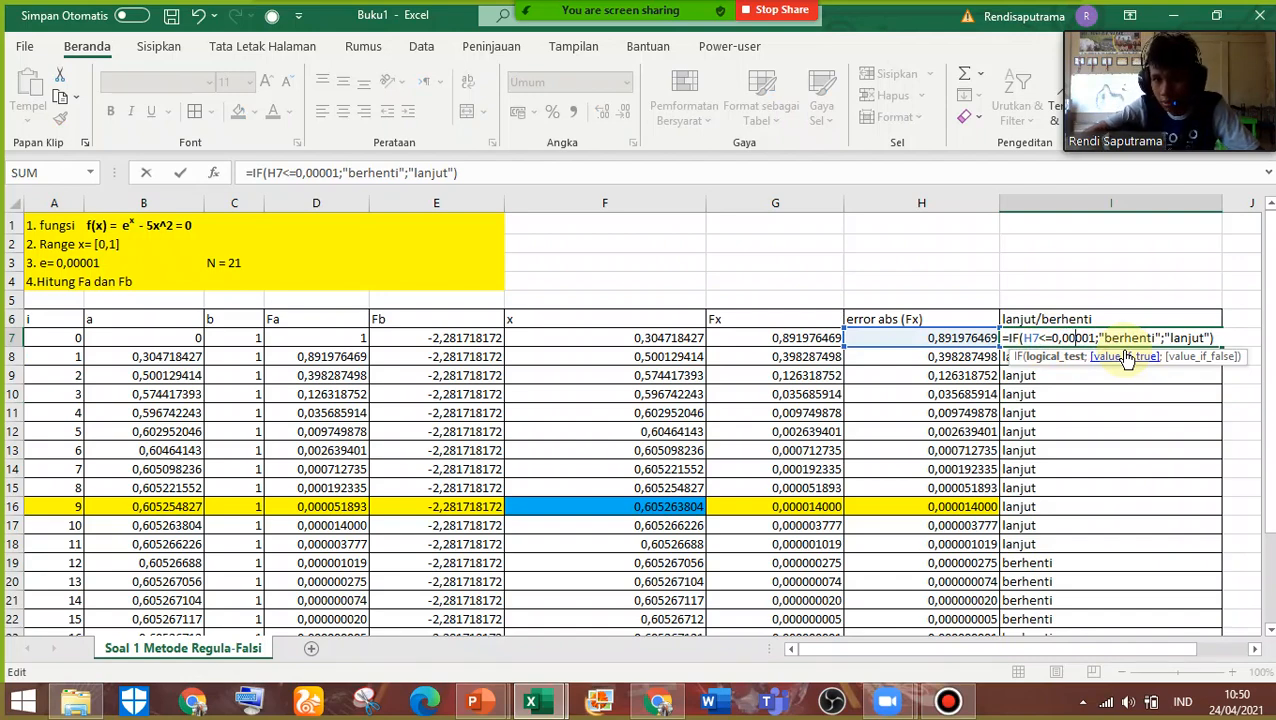
key(Return)
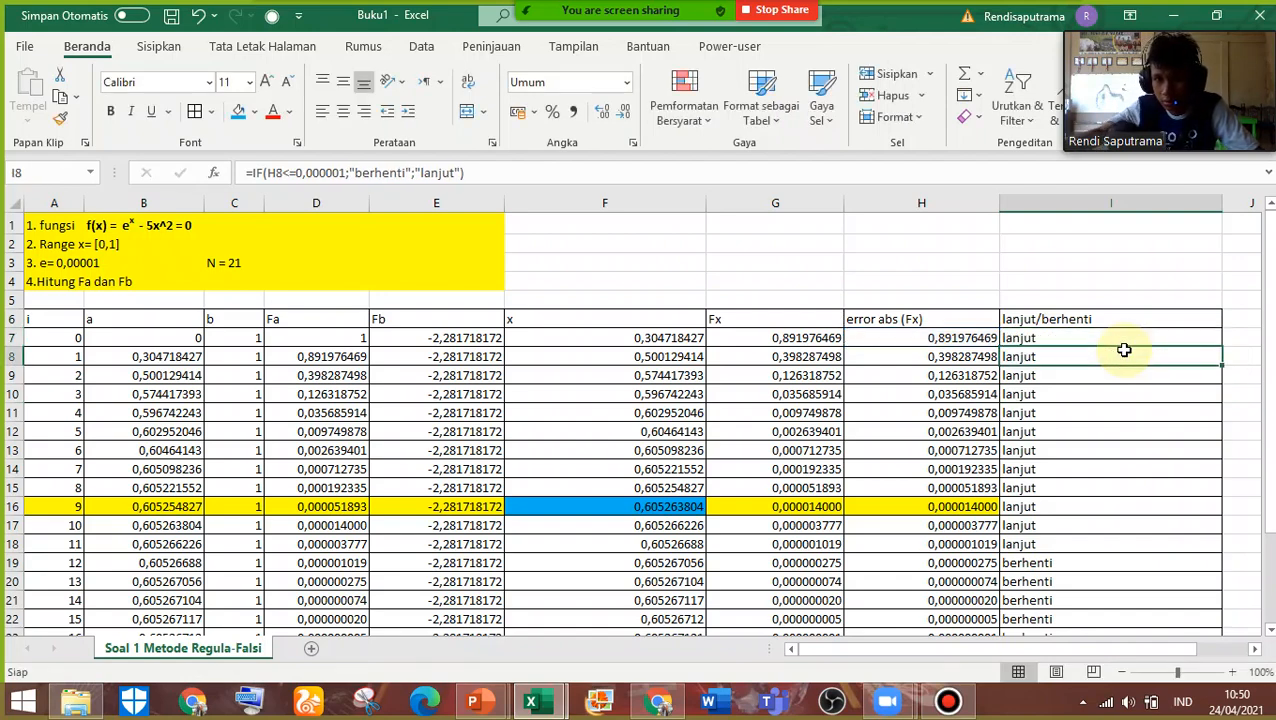
Change the tolerance note in A3 to e= 0,000001
click(80, 265)
double_click(91, 265)
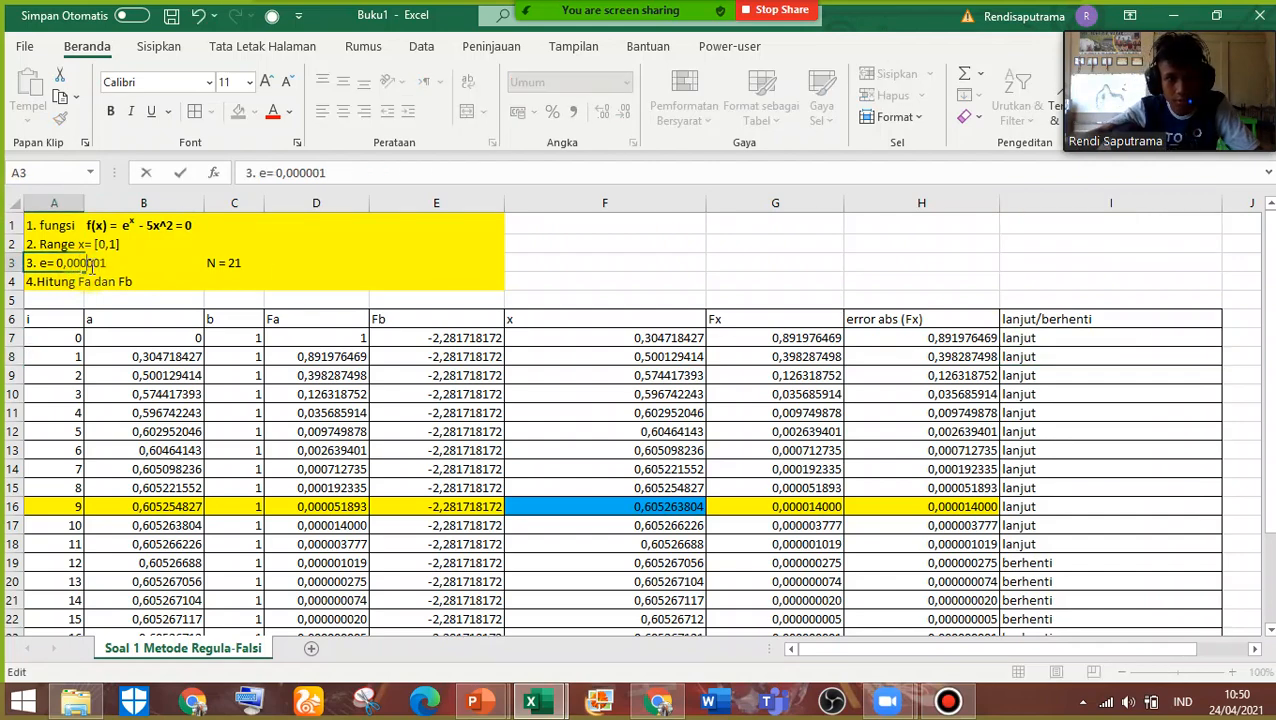
click(490, 542)
Remove the fill colour from the i = 9 row, cells A16 to H16
scroll(931, 487, down, 2)
drag(960, 391, 50, 392)
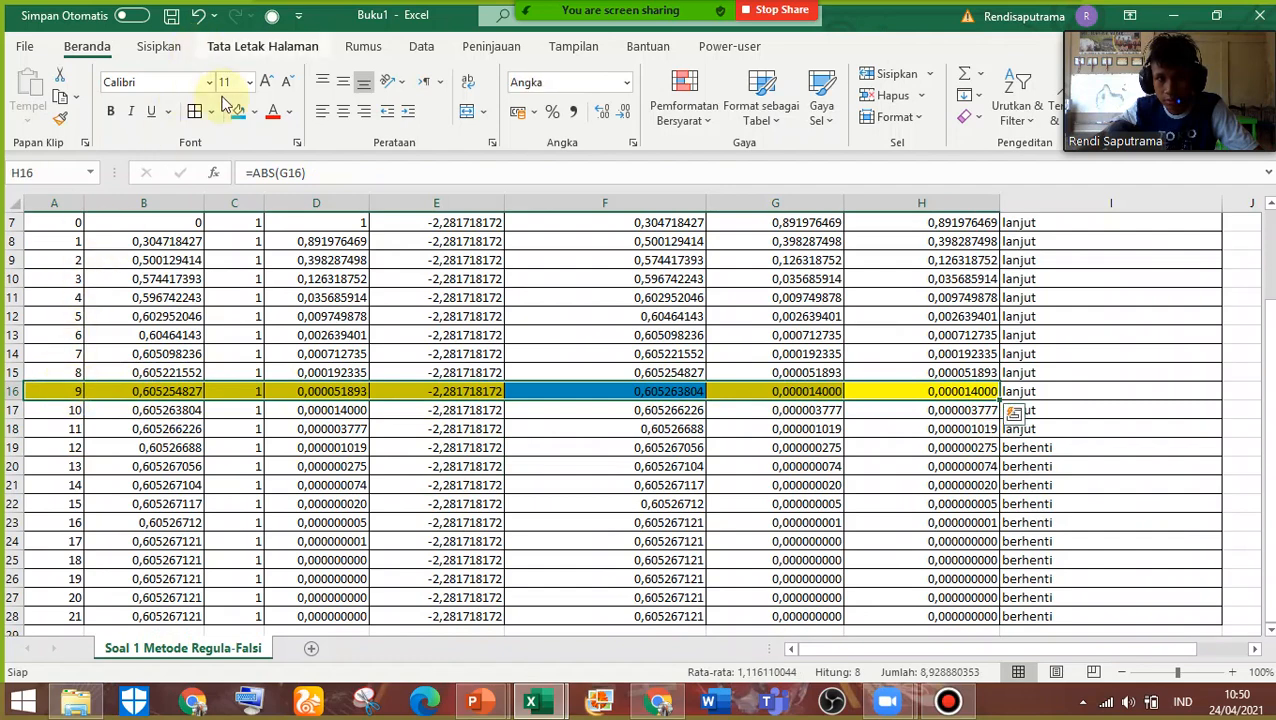
click(212, 112)
click(212, 114)
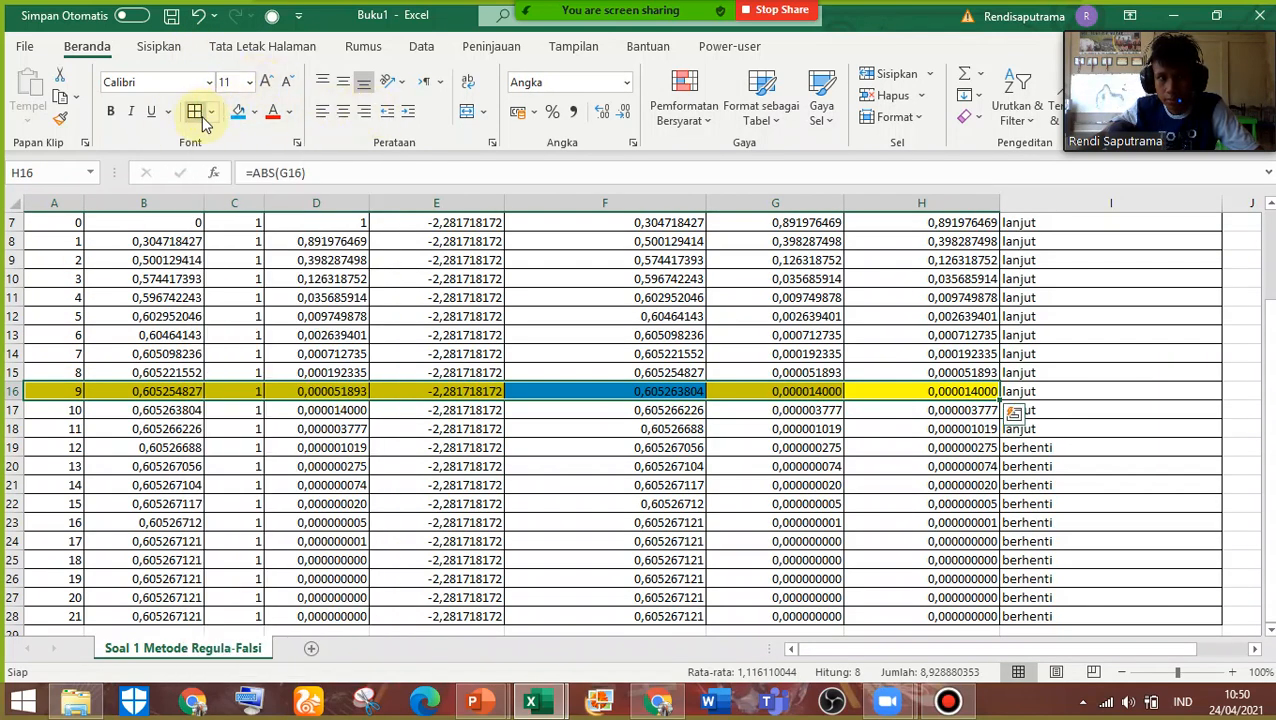
click(212, 114)
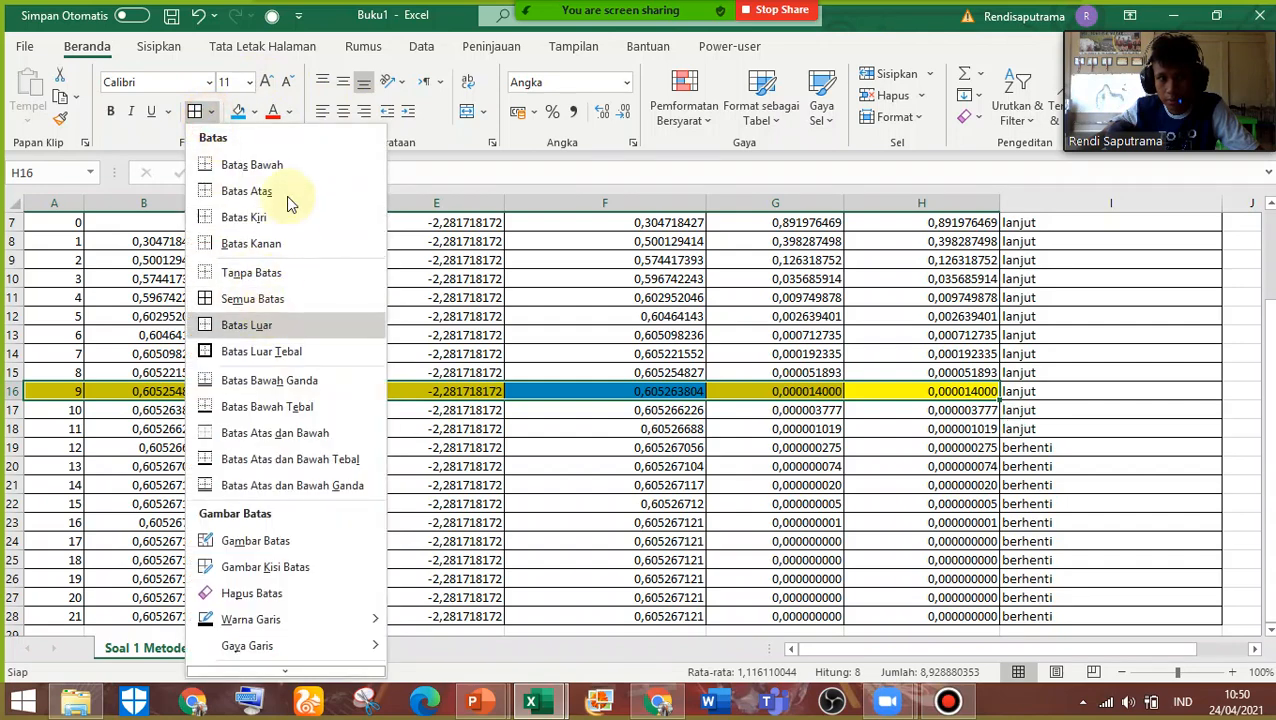
click(251, 111)
click(285, 322)
Fill the i = 11 row, cells A18 to I18, with yellow
drag(1090, 428, 46, 430)
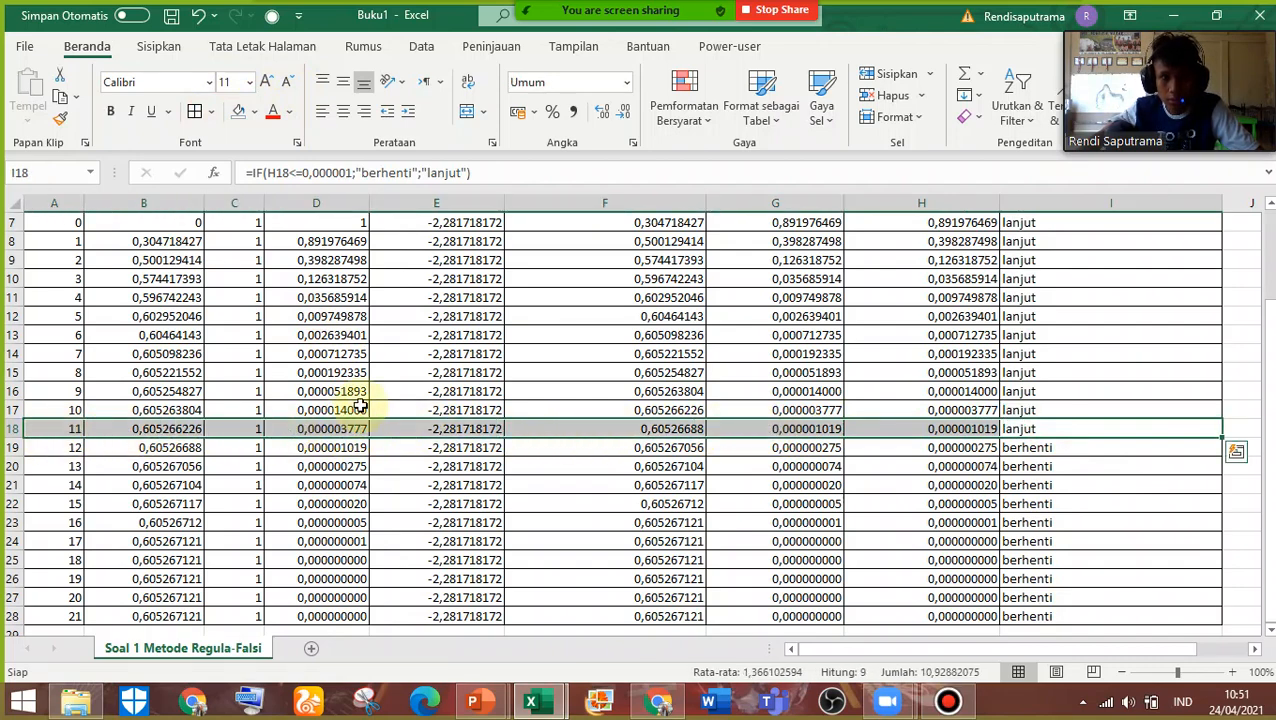
click(254, 116)
click(287, 280)
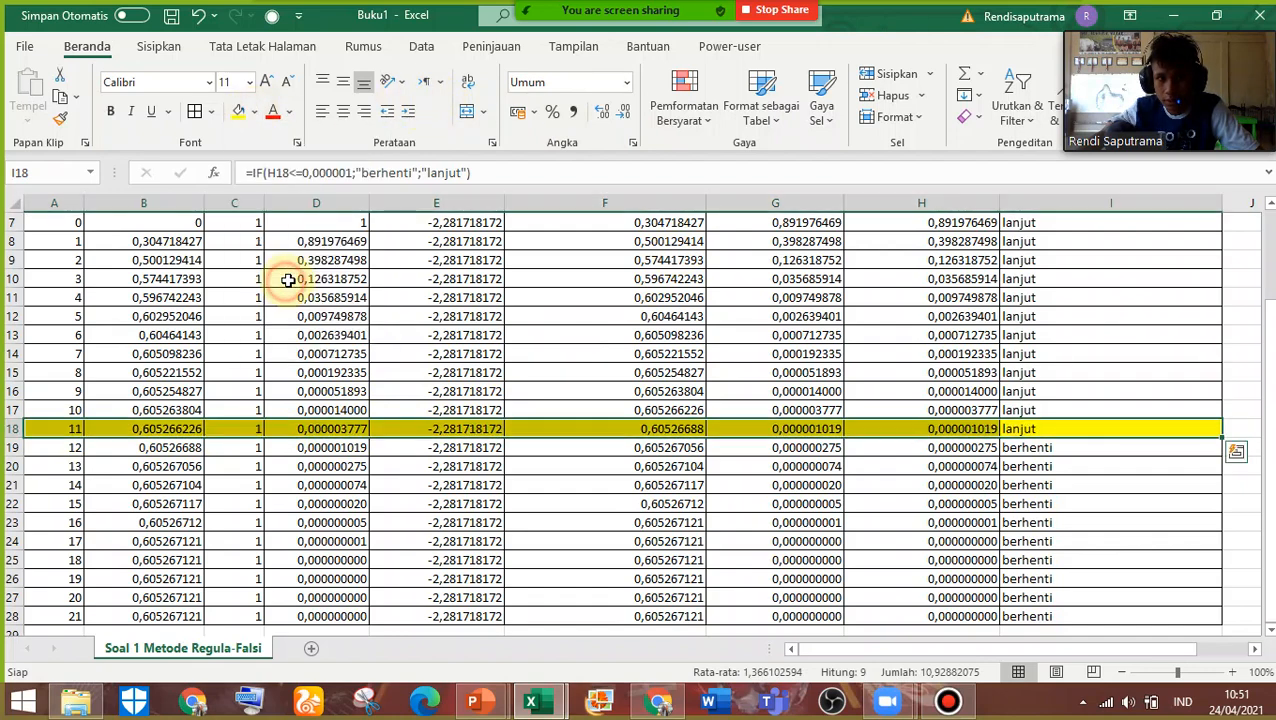
Highlight the x and Fx cells of the i = 11 row, F18 and G18, in green
click(428, 432)
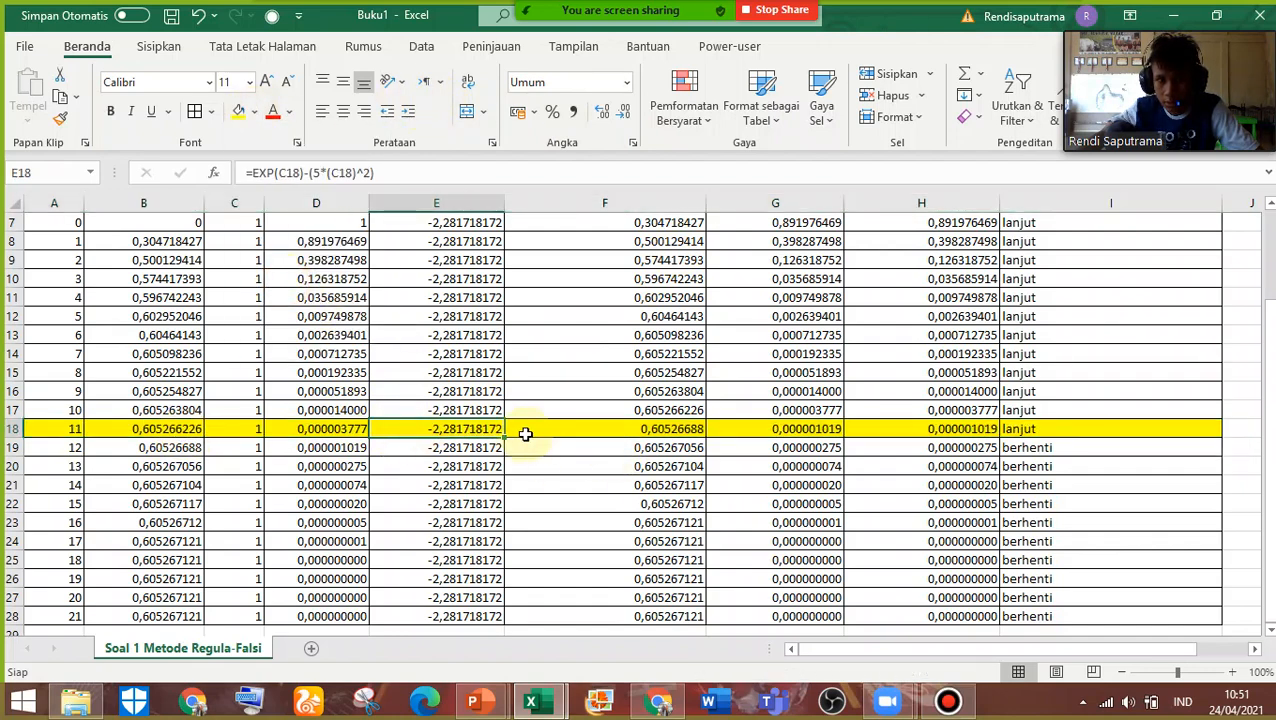
click(558, 428)
scroll(561, 421, up, 2)
scroll(575, 456, down, 1)
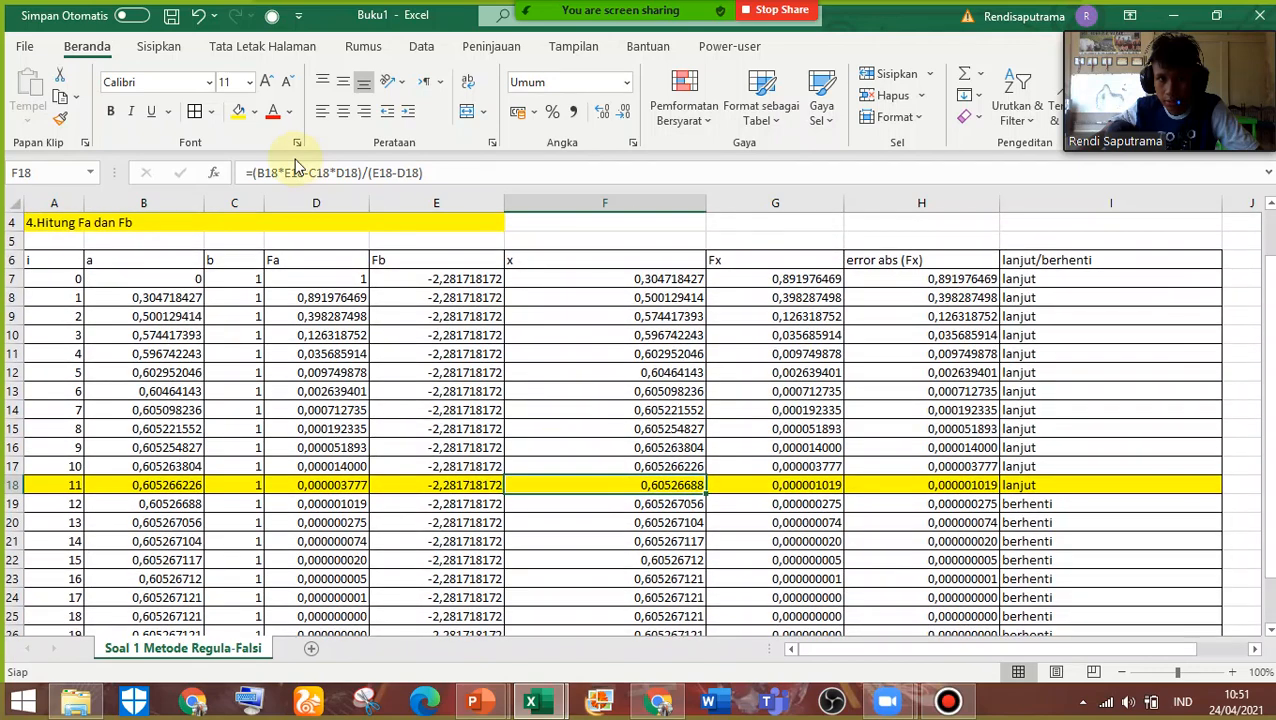
click(254, 111)
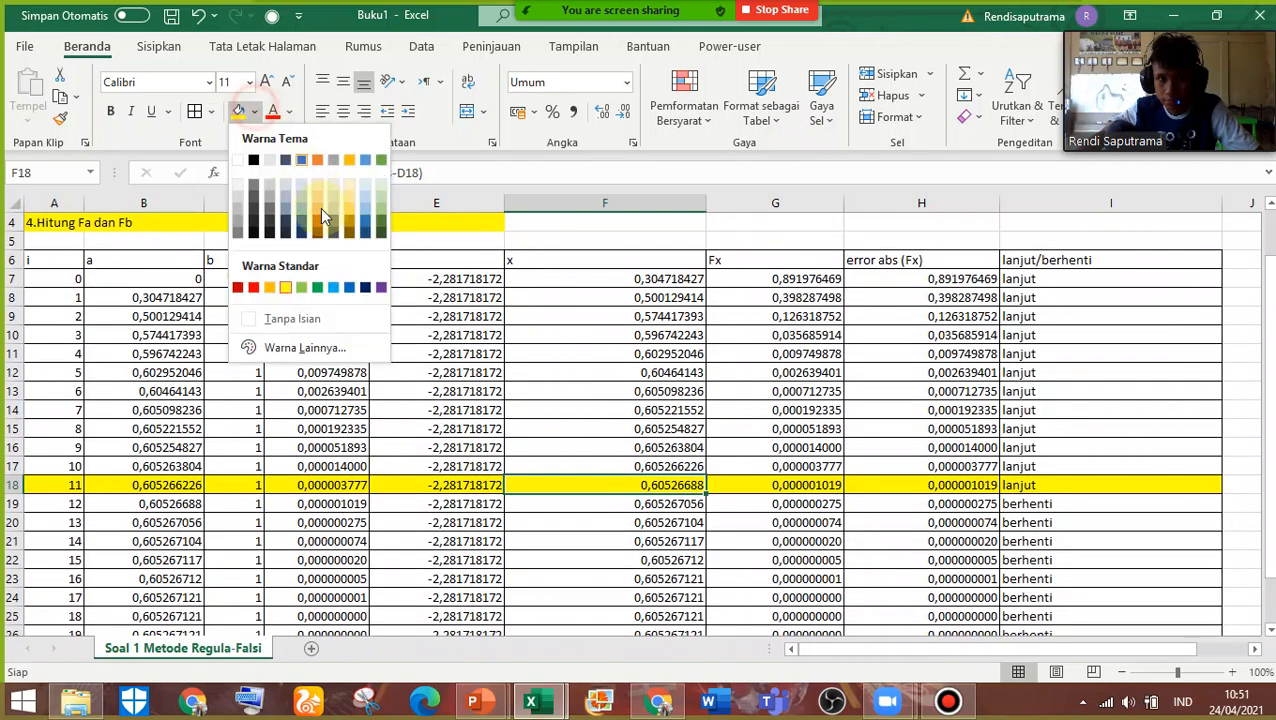
click(302, 289)
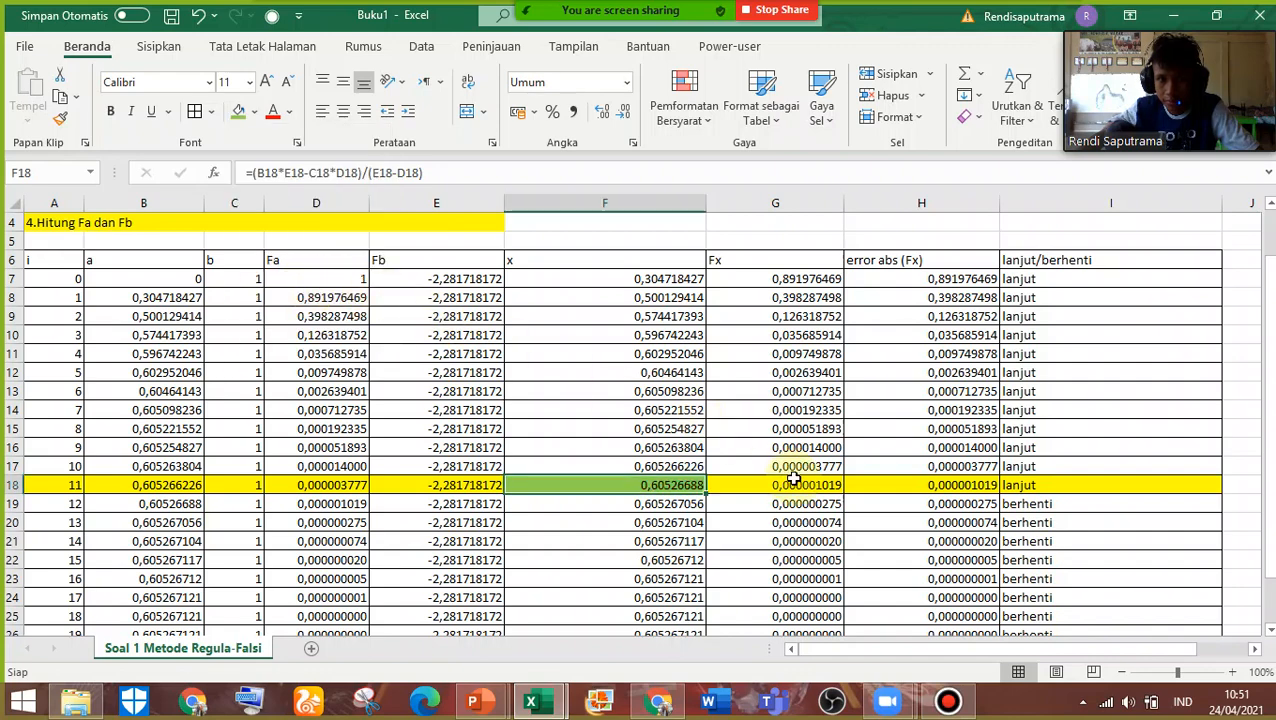
click(793, 481)
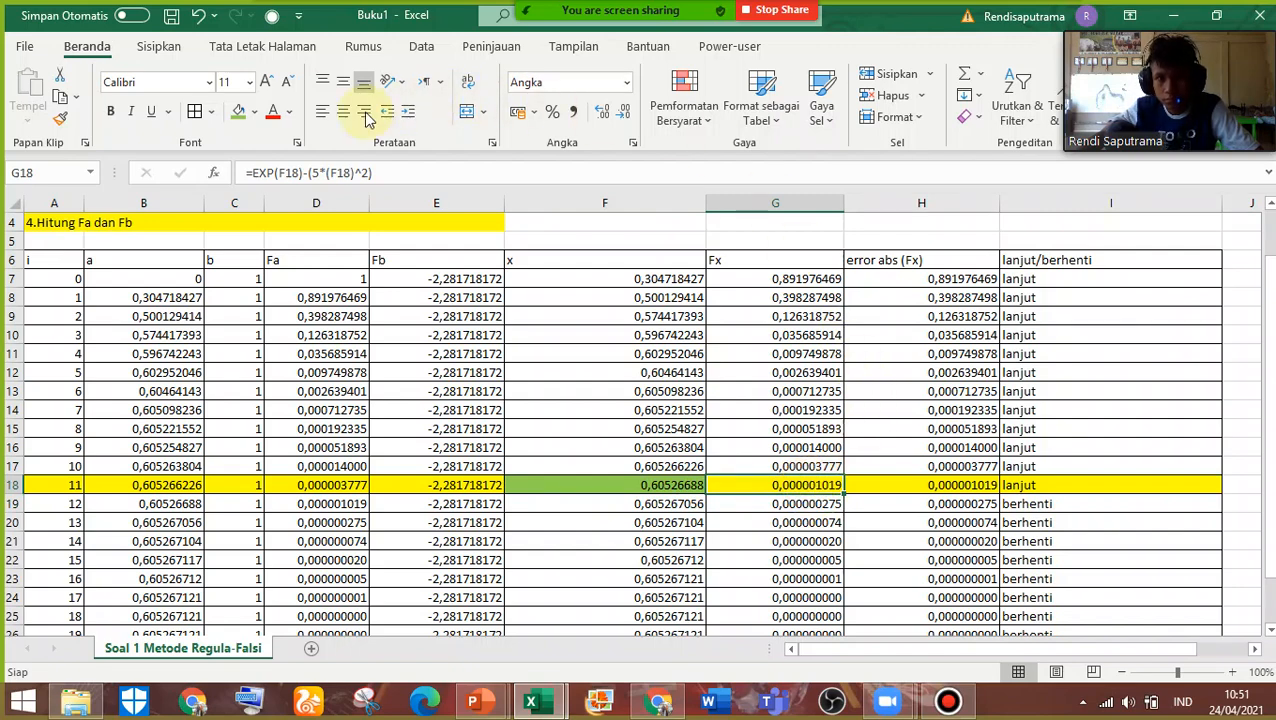
click(240, 116)
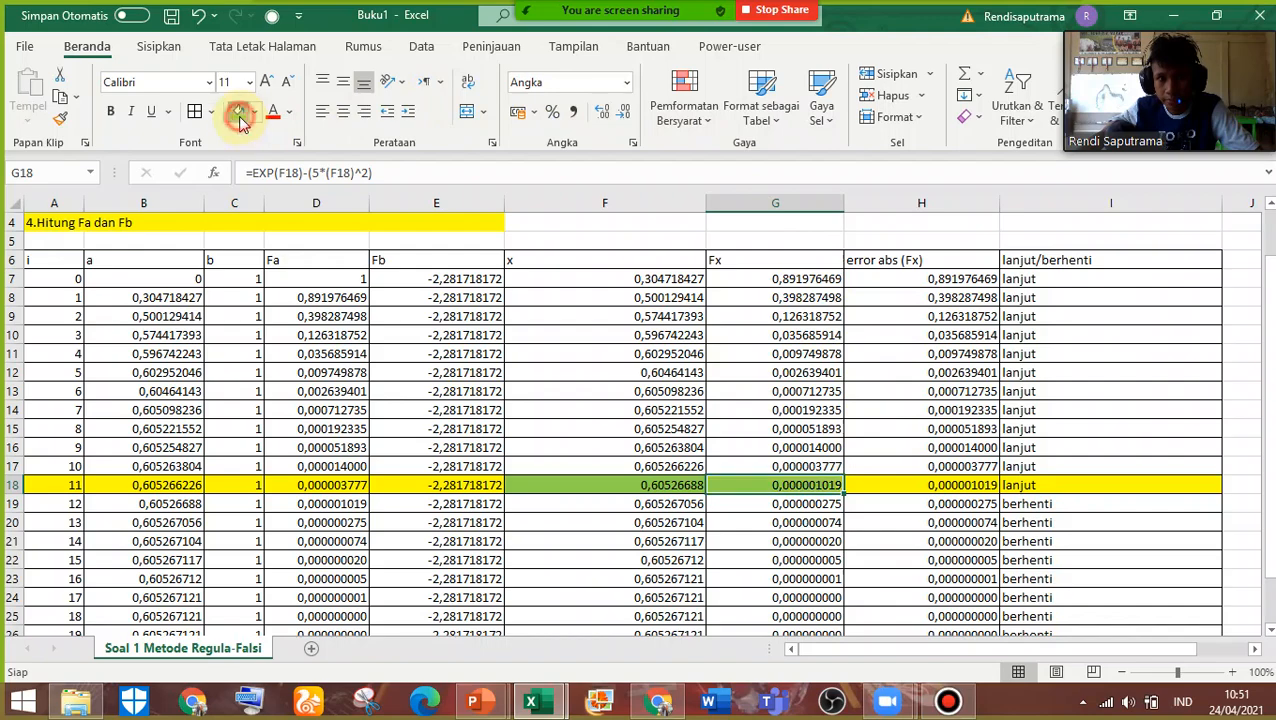
click(963, 538)
scroll(963, 530, down, 5)
scroll(963, 530, up, 6)
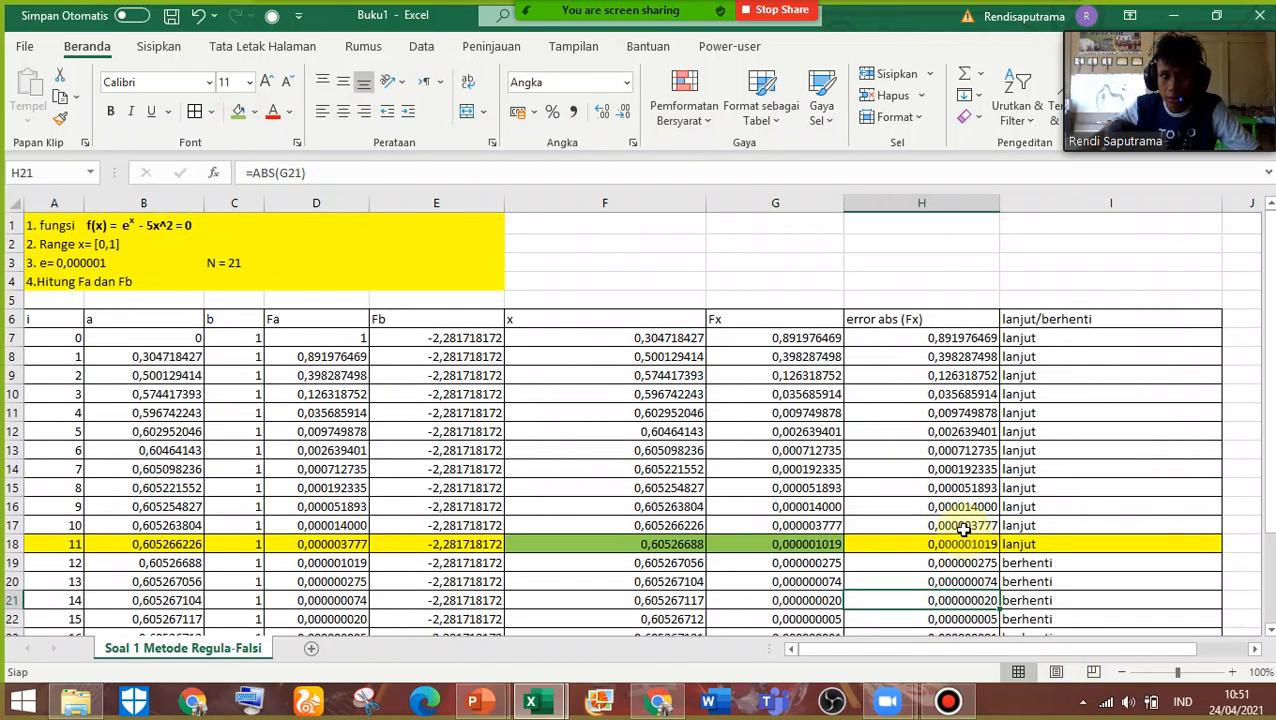
scroll(963, 530, down, 3)
scroll(720, 507, up, 3)
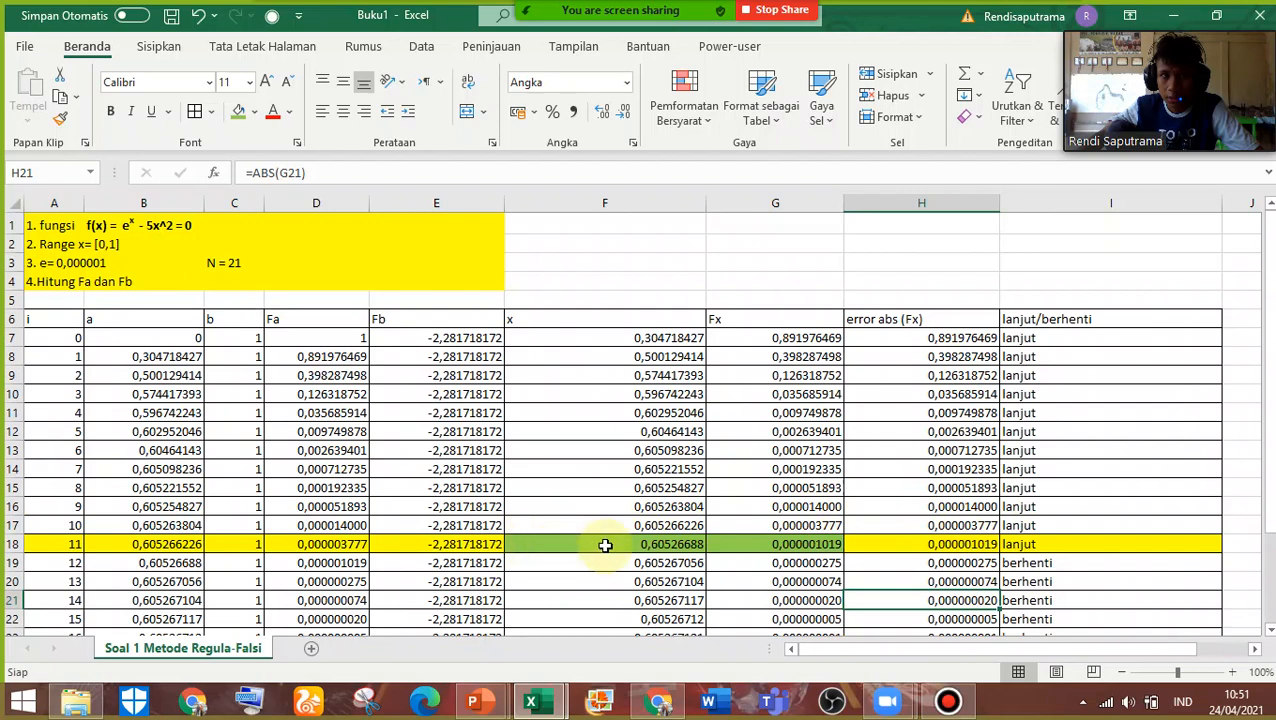
scroll(655, 552, down, 4)
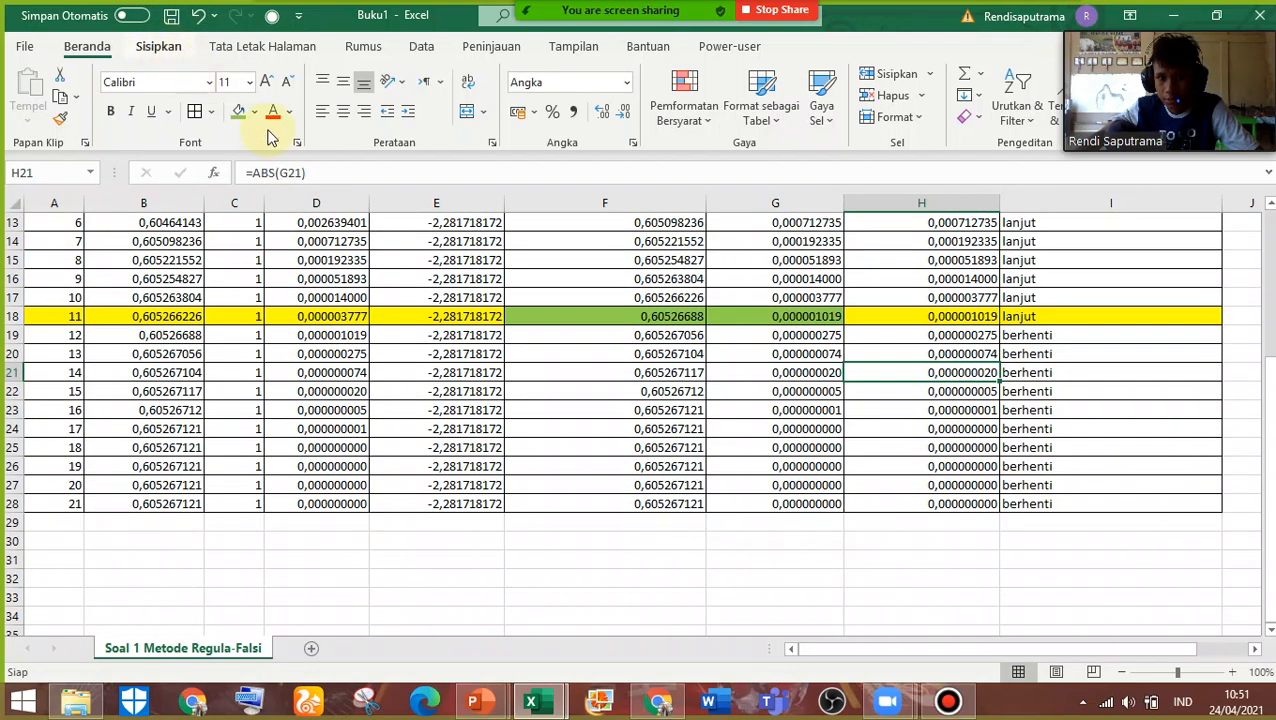
Switch to the other open workbook and copy the root-conclusion text box from its Metode Biseksi sheet
click(160, 47)
click(530, 700)
click(472, 628)
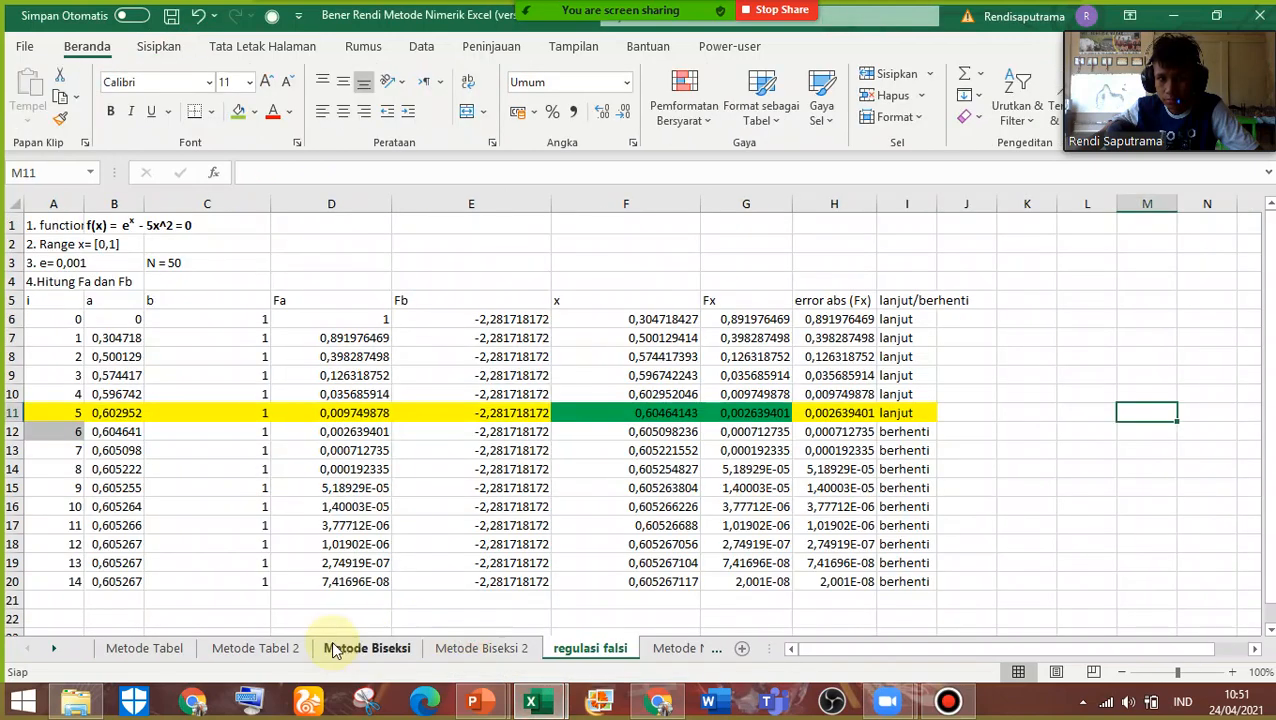
click(336, 648)
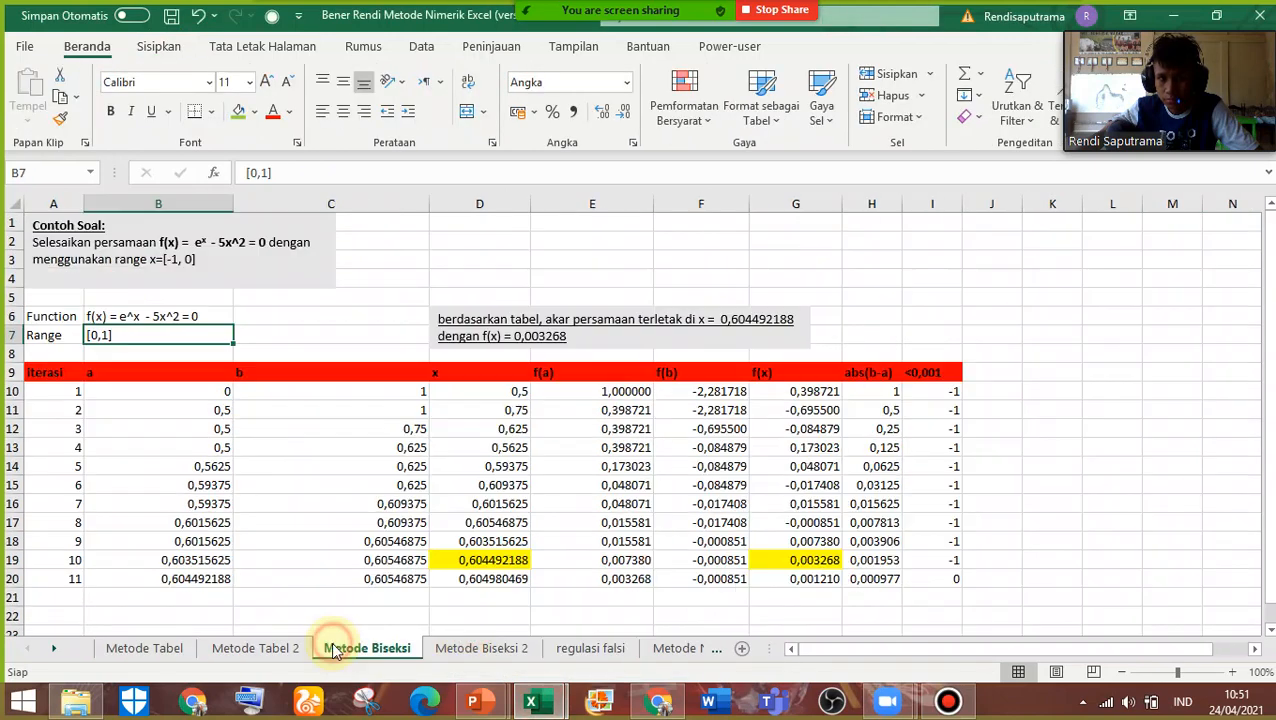
click(605, 332)
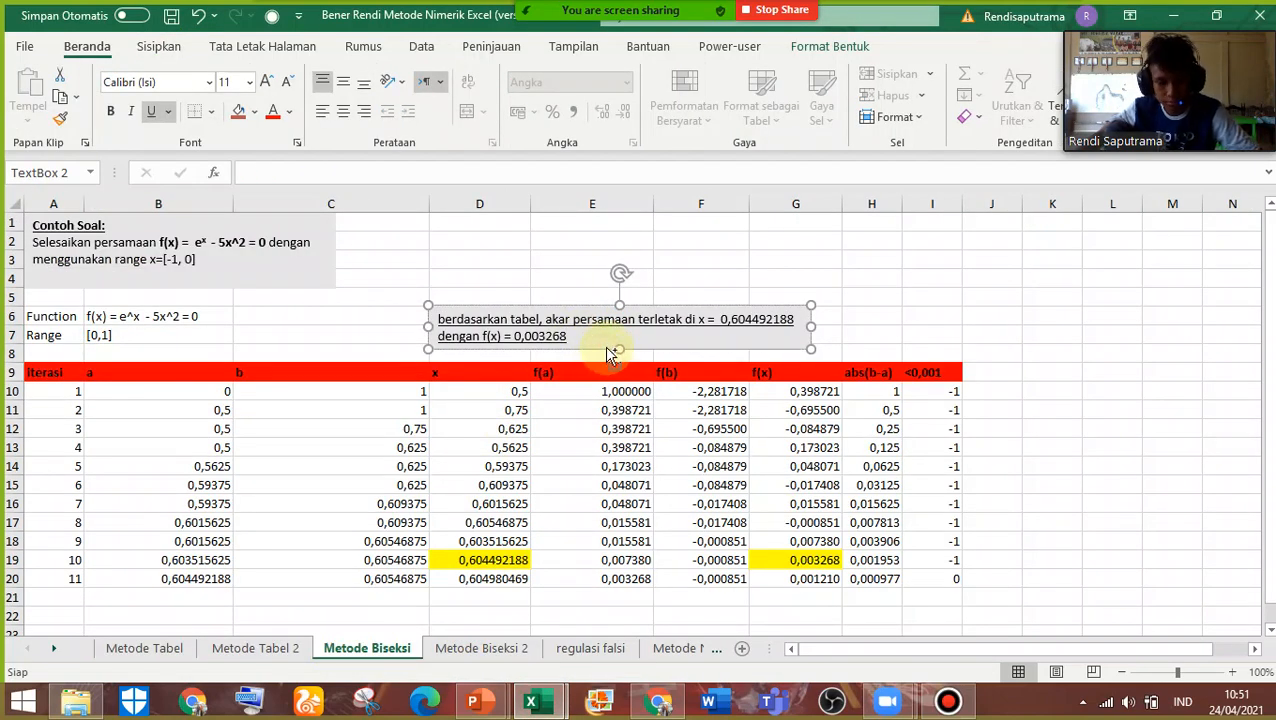
mouse_move(530, 700)
Paste the conclusion text box into Buku1 and place it below the table, starting around A30
click(554, 570)
click(554, 568)
scroll(560, 571, down, 1)
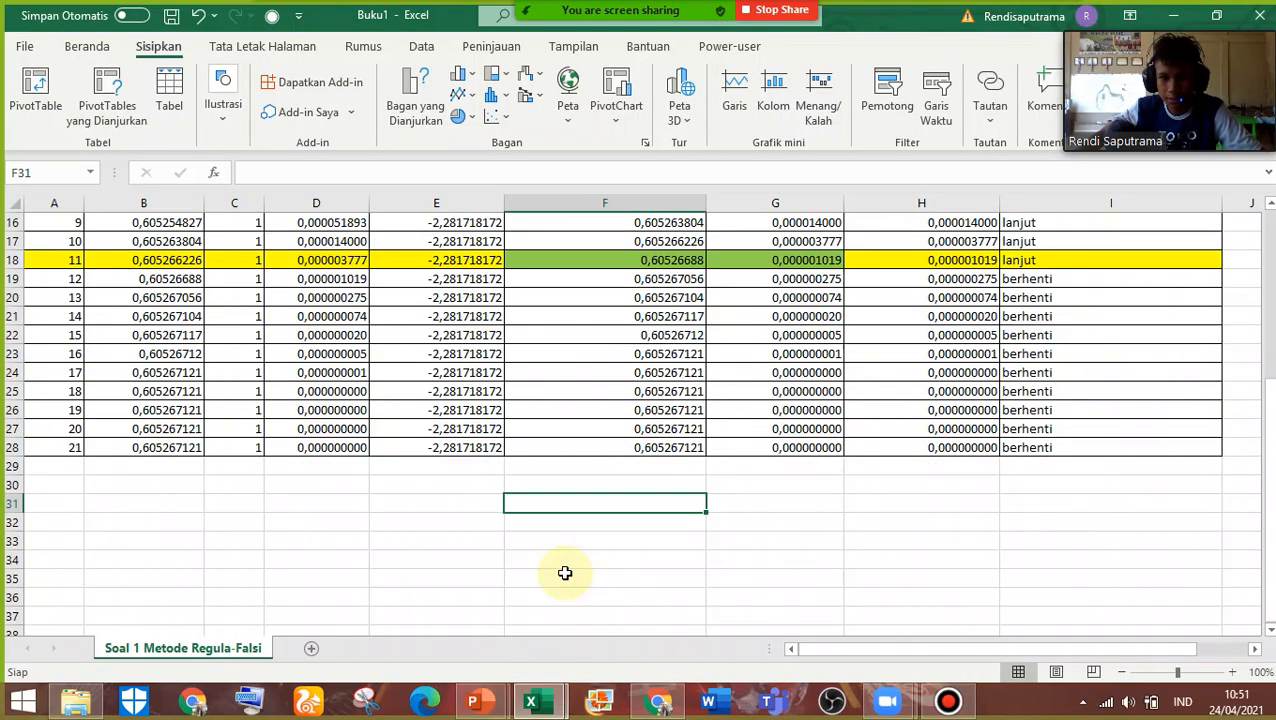
text(berdasarkan tabel, akar persamaan terletak di x = 0,604492188 dengan f(x) = 0,003268)
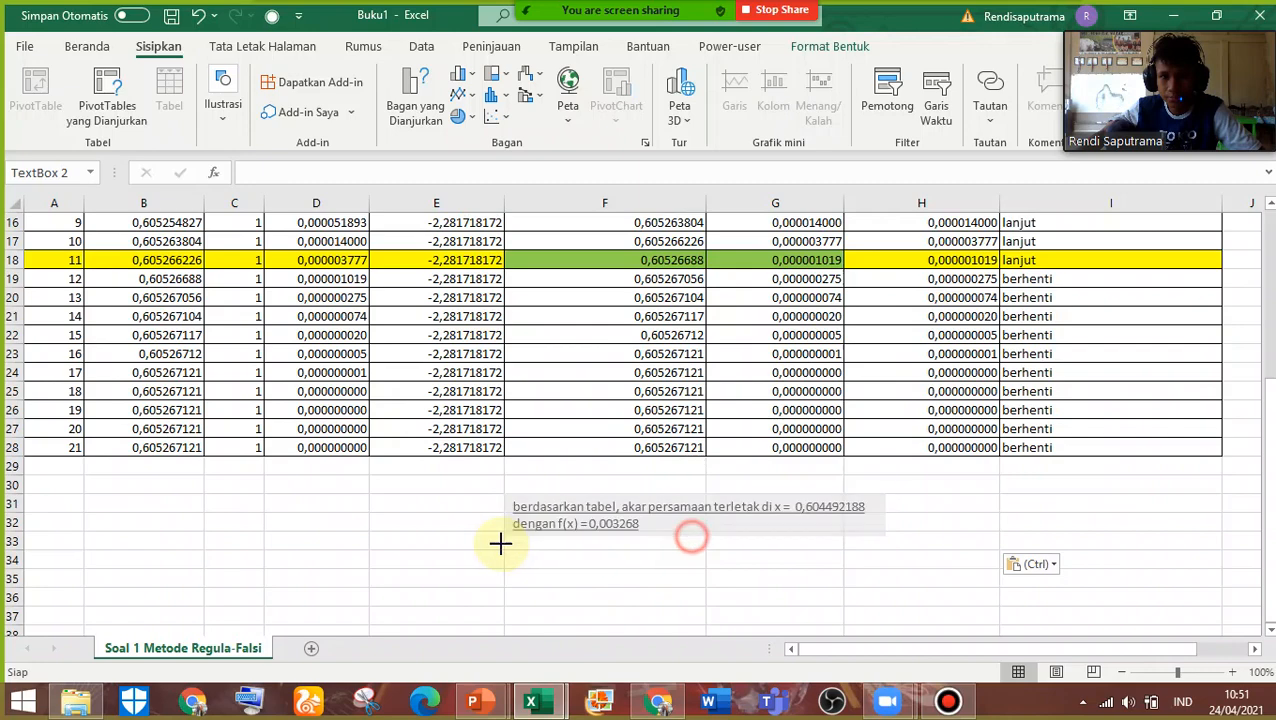
click(598, 553)
drag(610, 548, 145, 536)
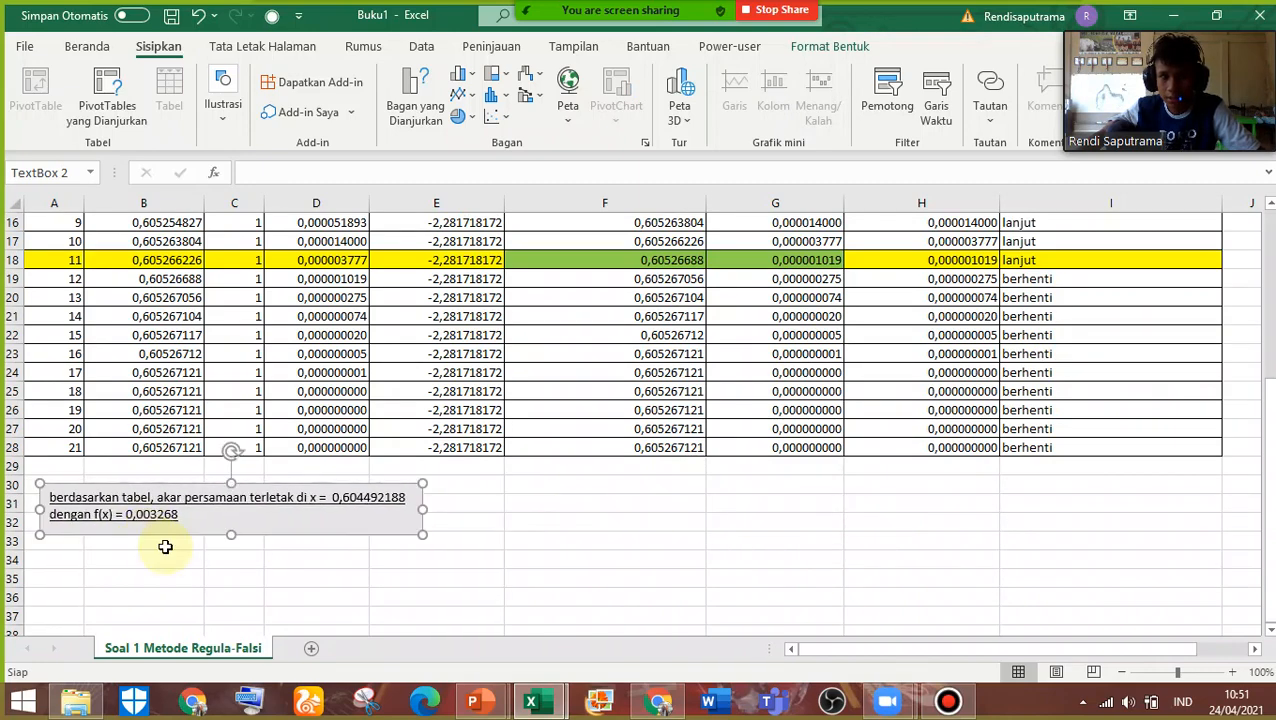
Replace the x value in the conclusion text box with the value copied from F18, 0,60526688
scroll(165, 541, up, 1)
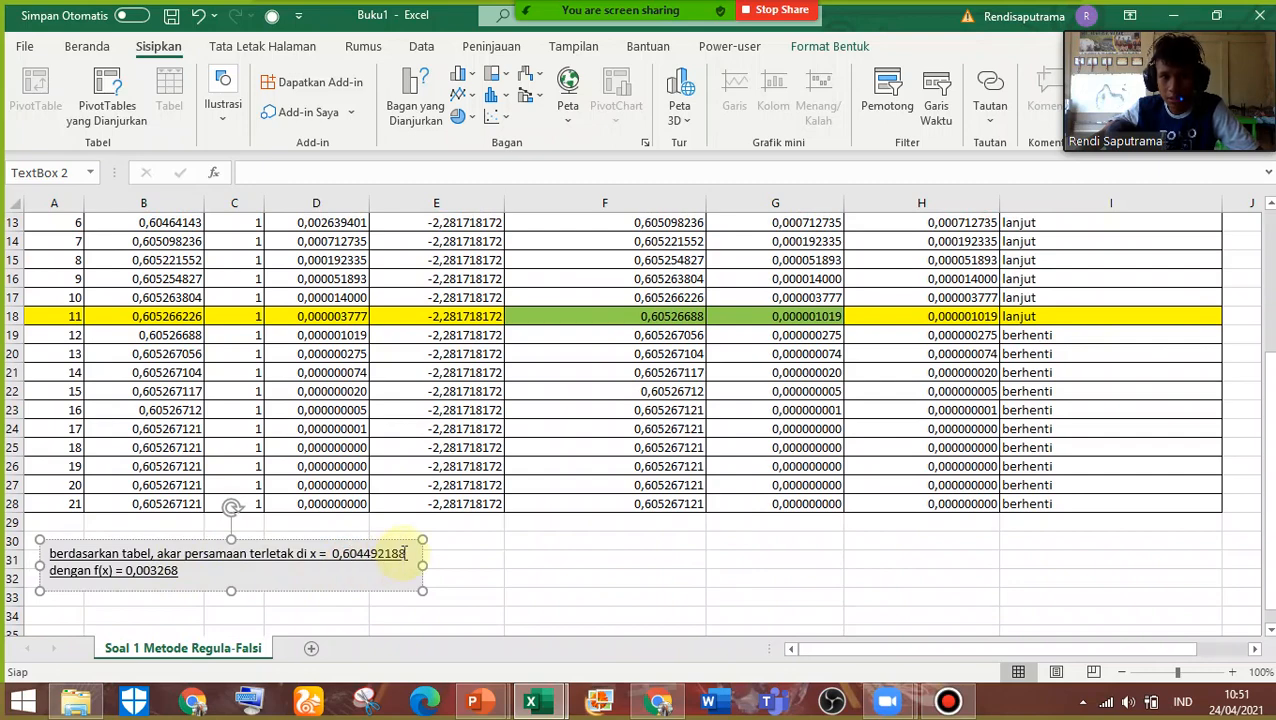
scroll(617, 350, up, 1)
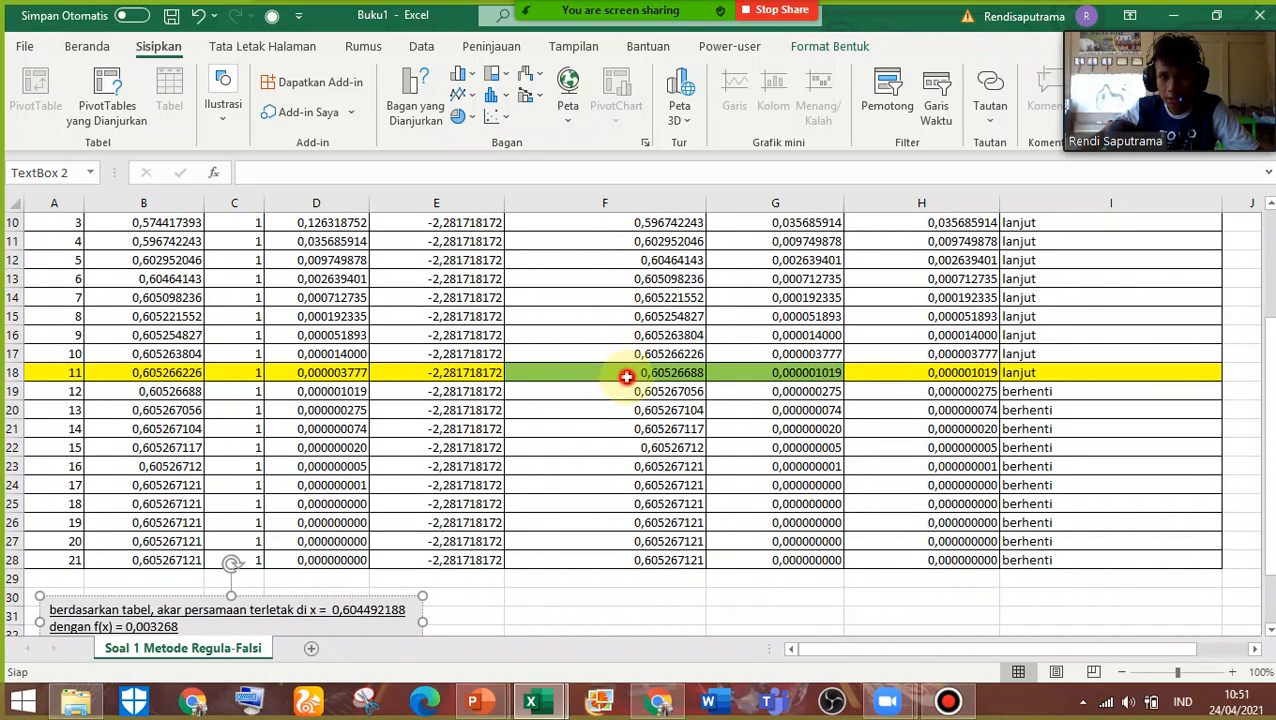
click(626, 376)
right_click(630, 377)
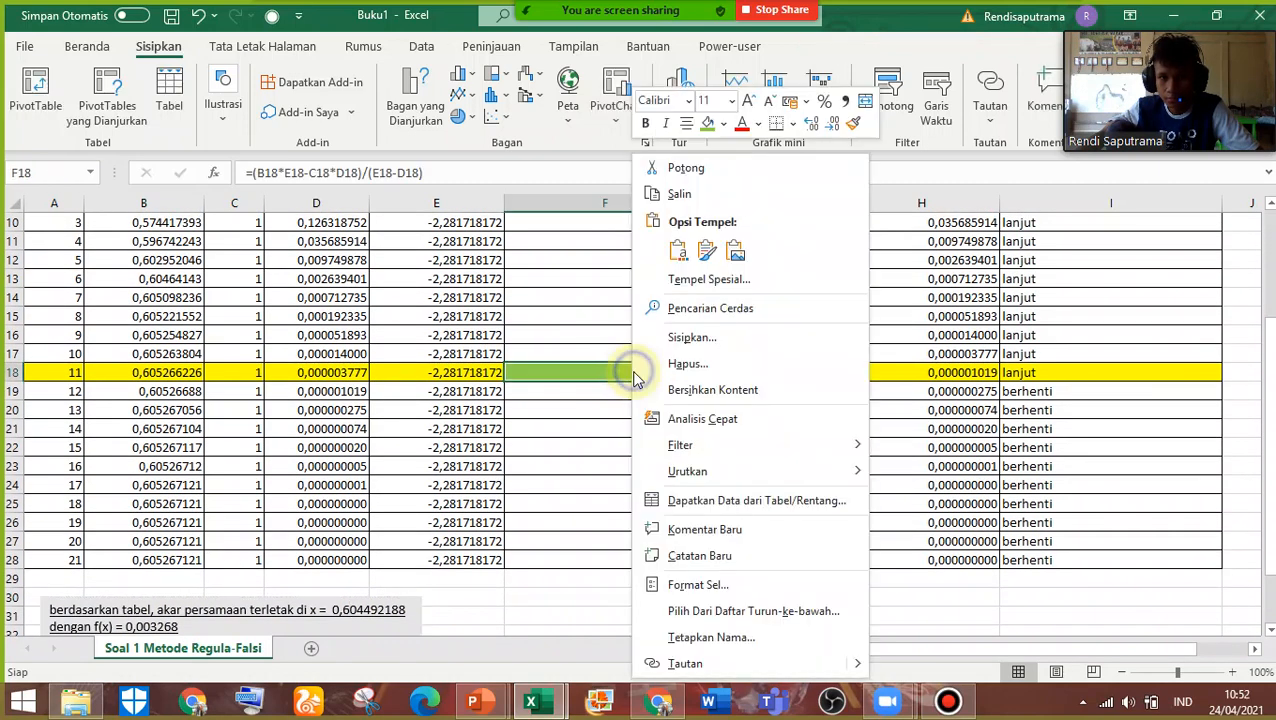
click(718, 194)
click(378, 610)
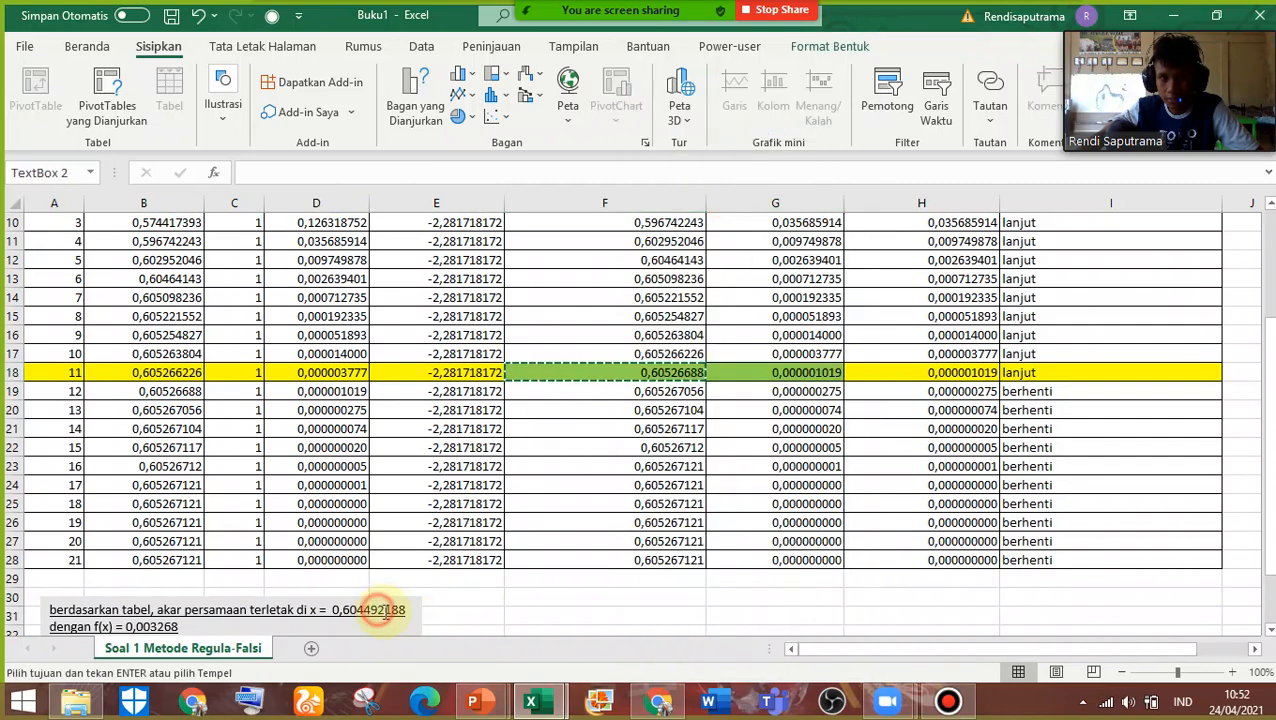
scroll(378, 610, down, 1)
drag(413, 557, 338, 549)
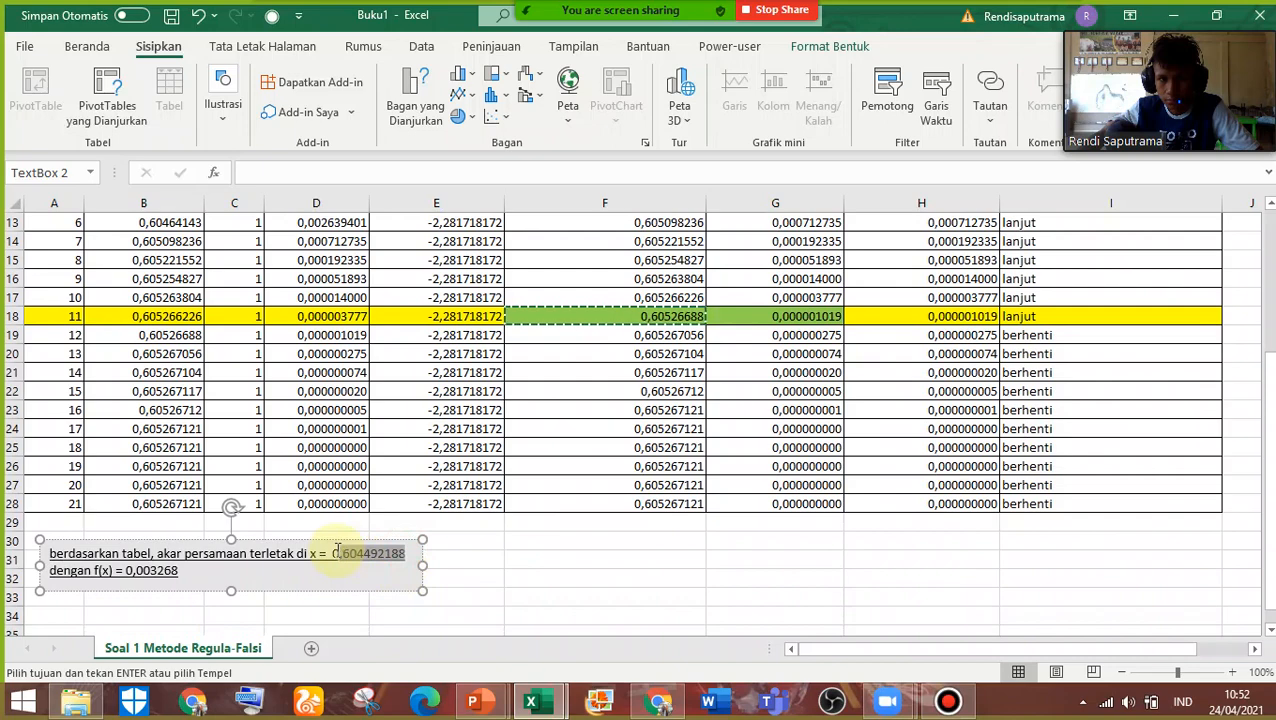
key(ctrl+v)
click(592, 580)
click(374, 568)
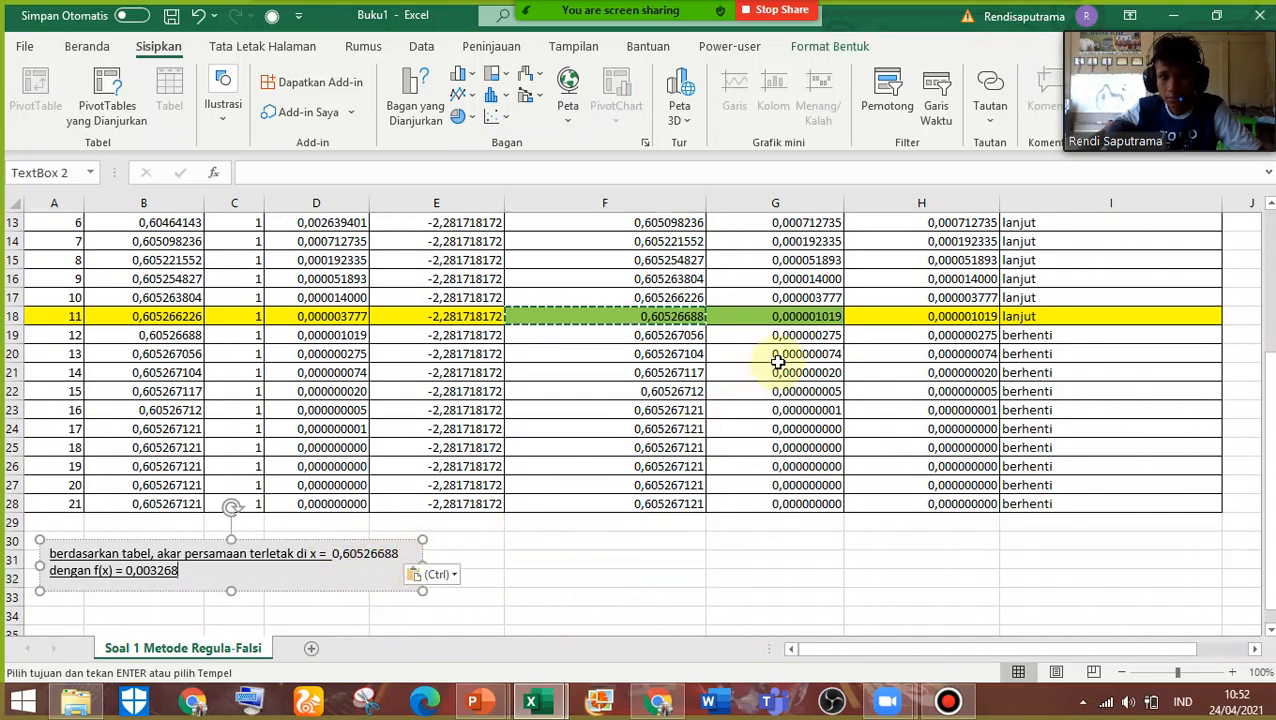
Replace the f(x) value in the conclusion text box with the value copied from G18, 0,000001019
click(812, 318)
key(ctrl+c)
click(182, 571)
click(180, 571)
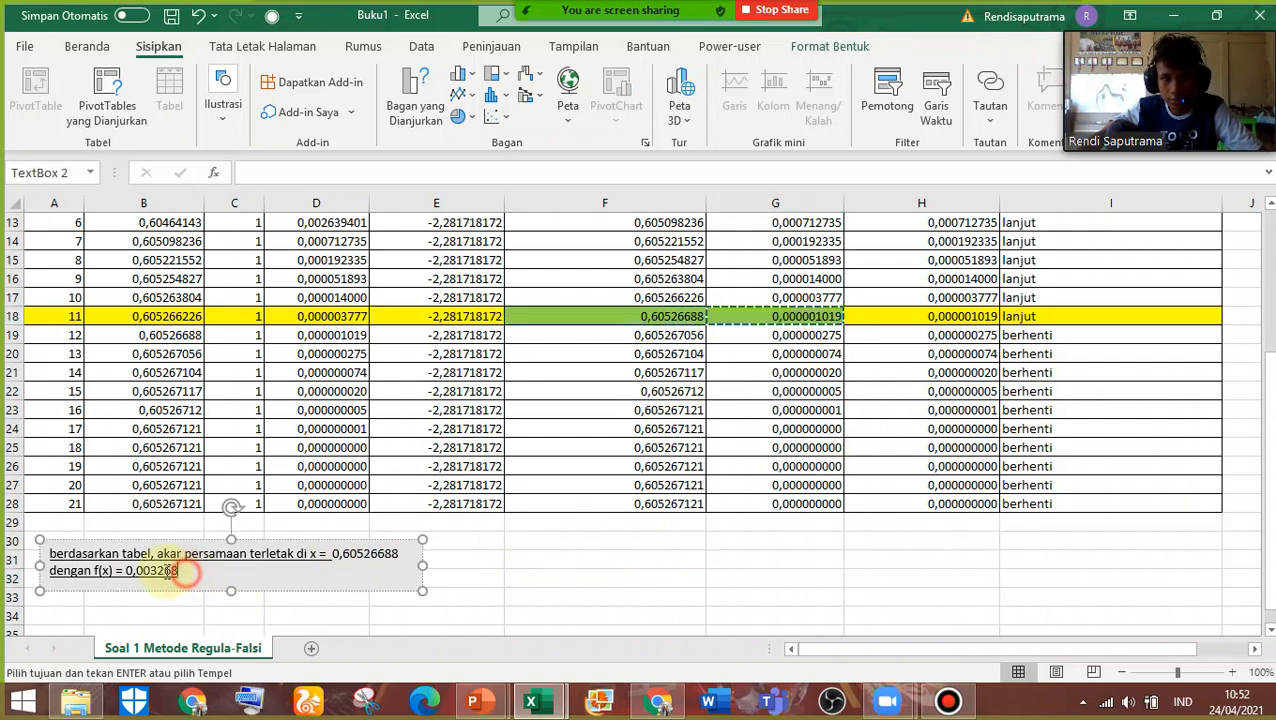
double_click(167, 572)
key(ctrl+v)
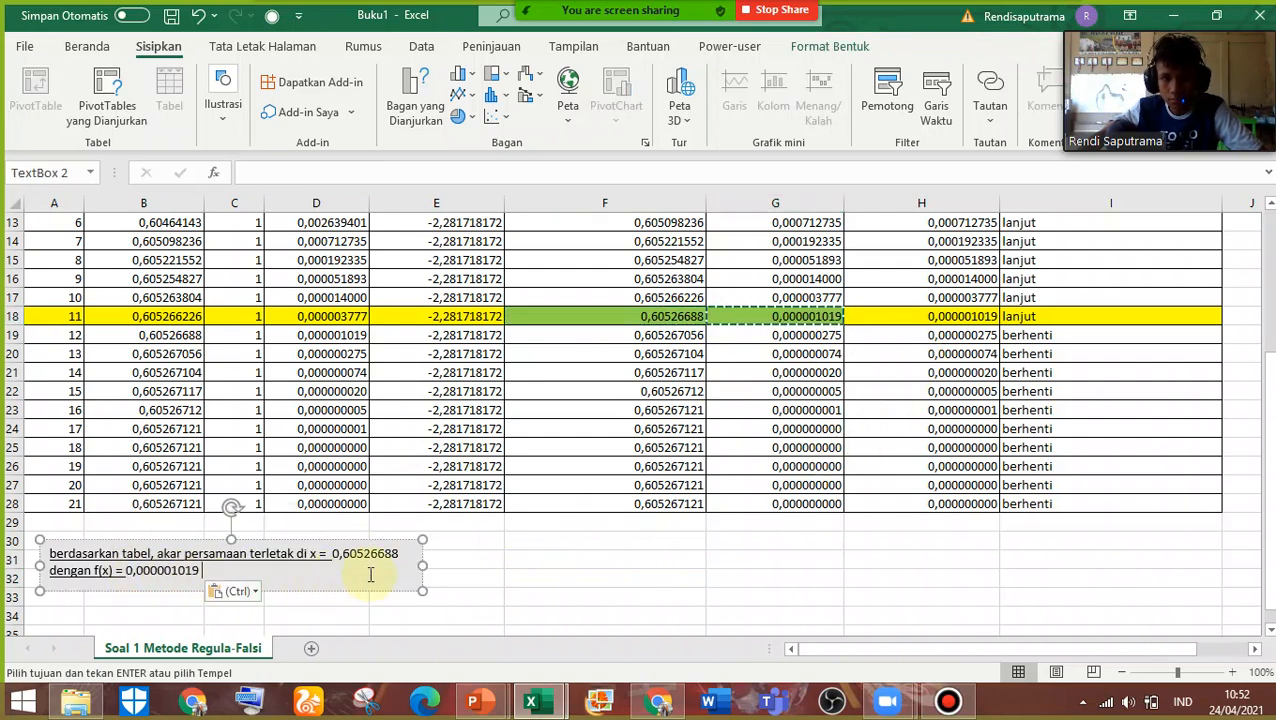
click(468, 580)
click(366, 583)
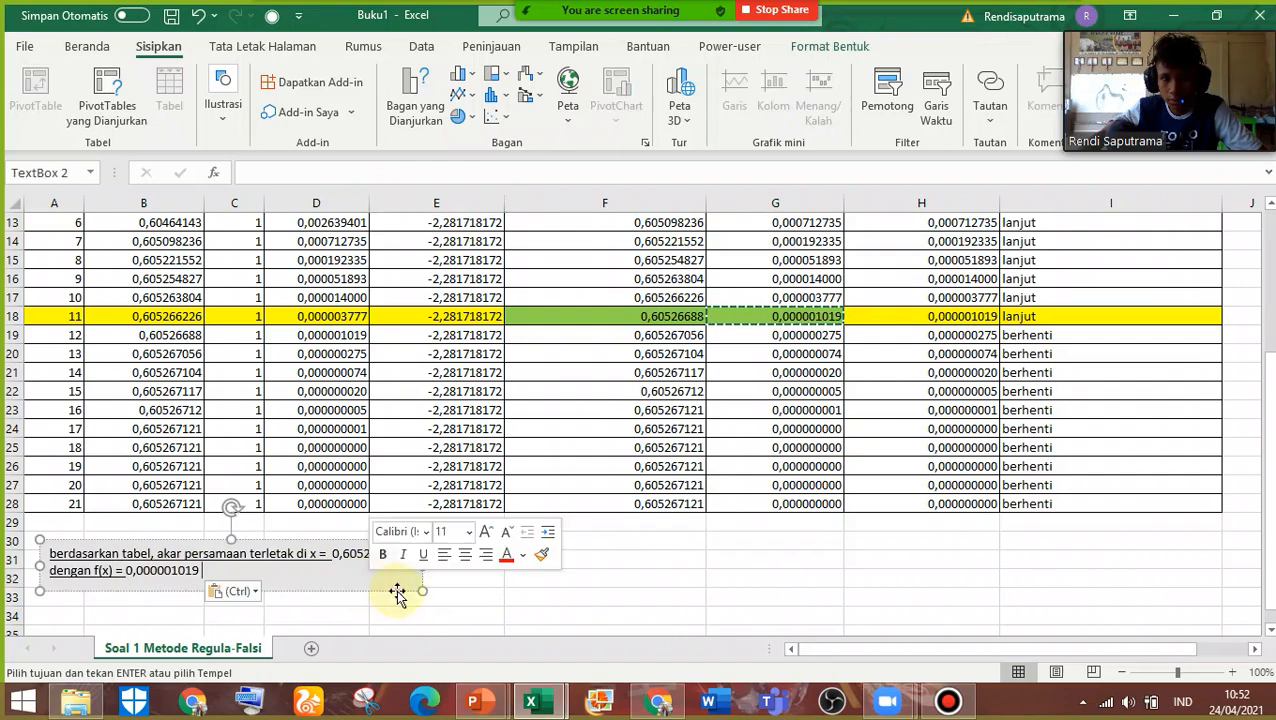
Format all the text in the conclusion text box as Times New Roman, size 12
drag(244, 572, 40, 528)
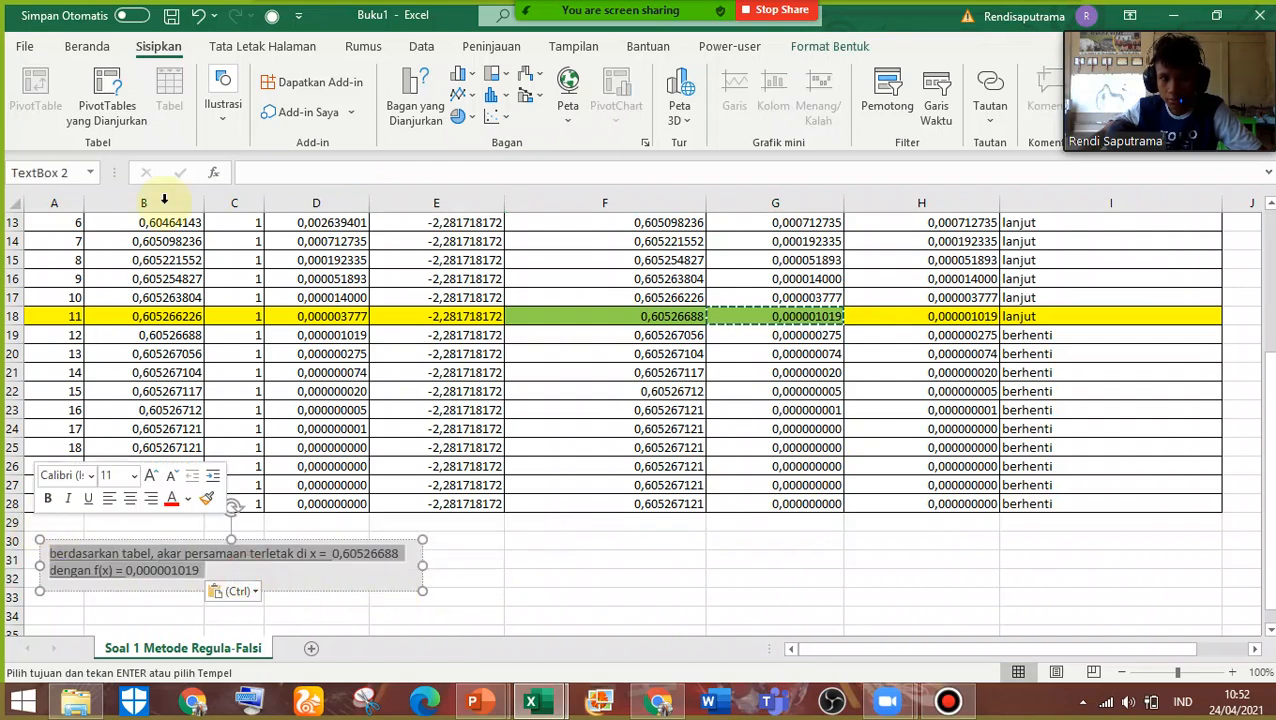
click(86, 46)
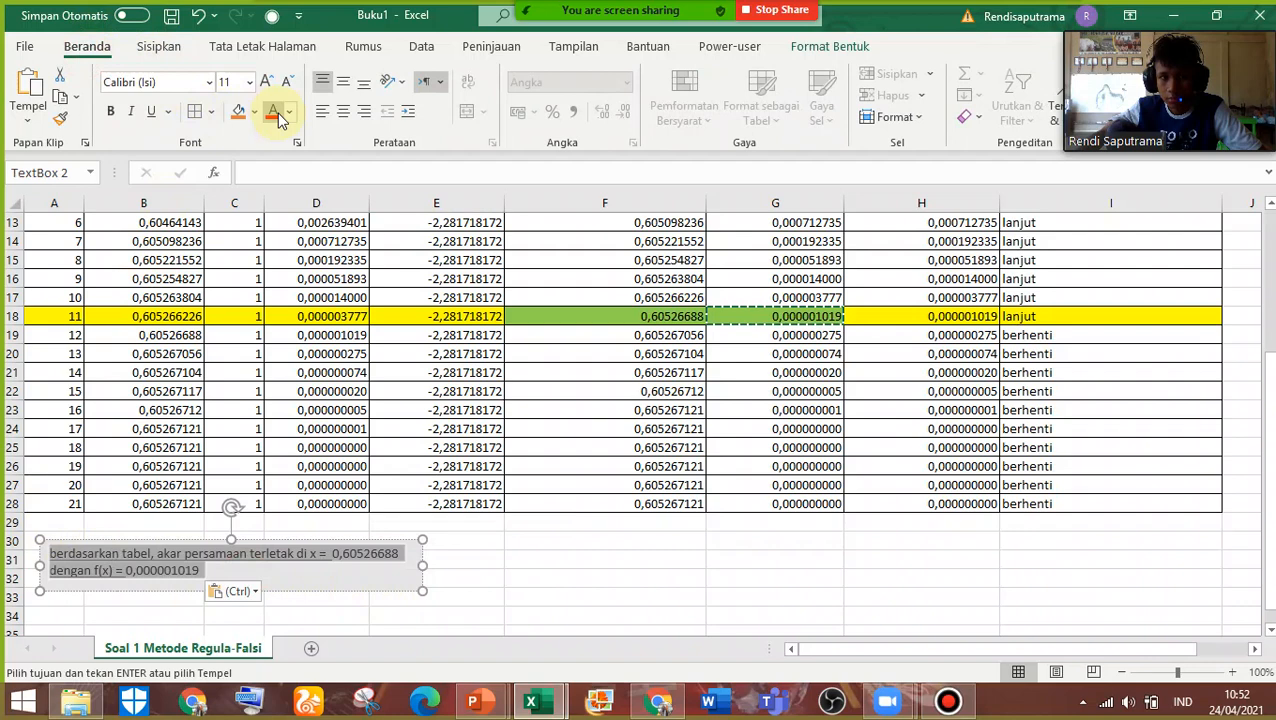
click(180, 82)
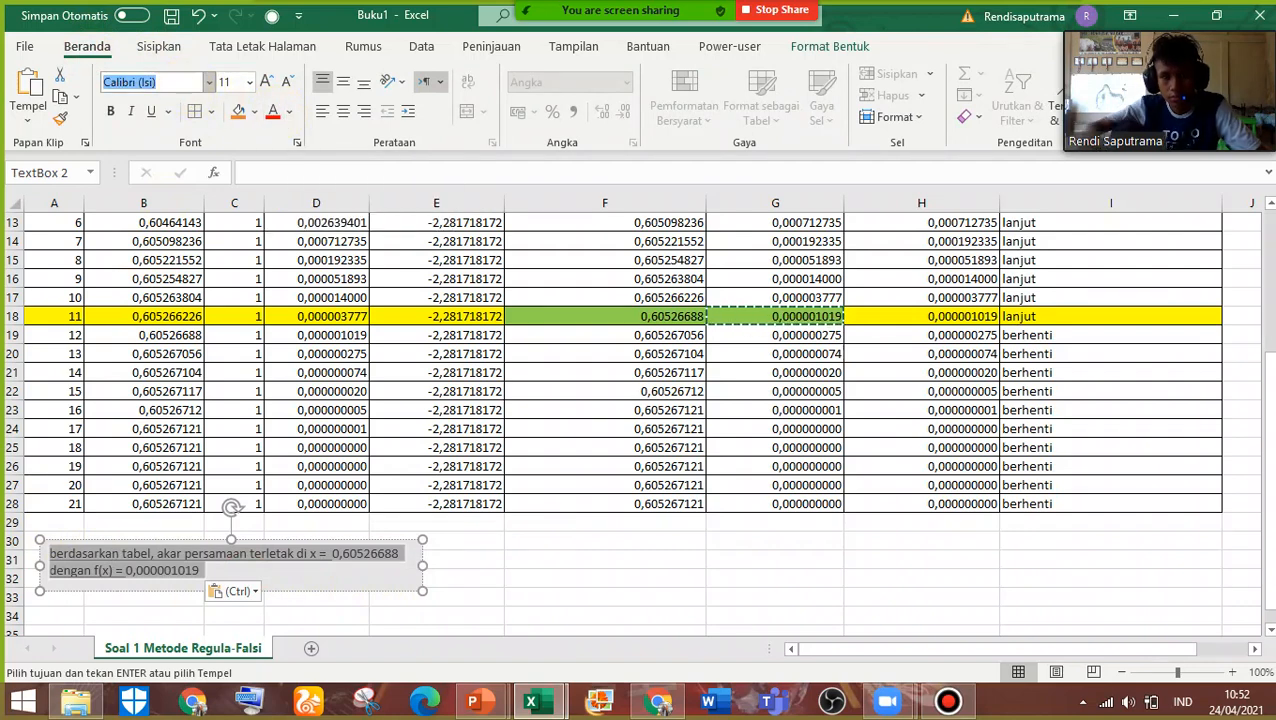
text(Times New Roman)
key(Return)
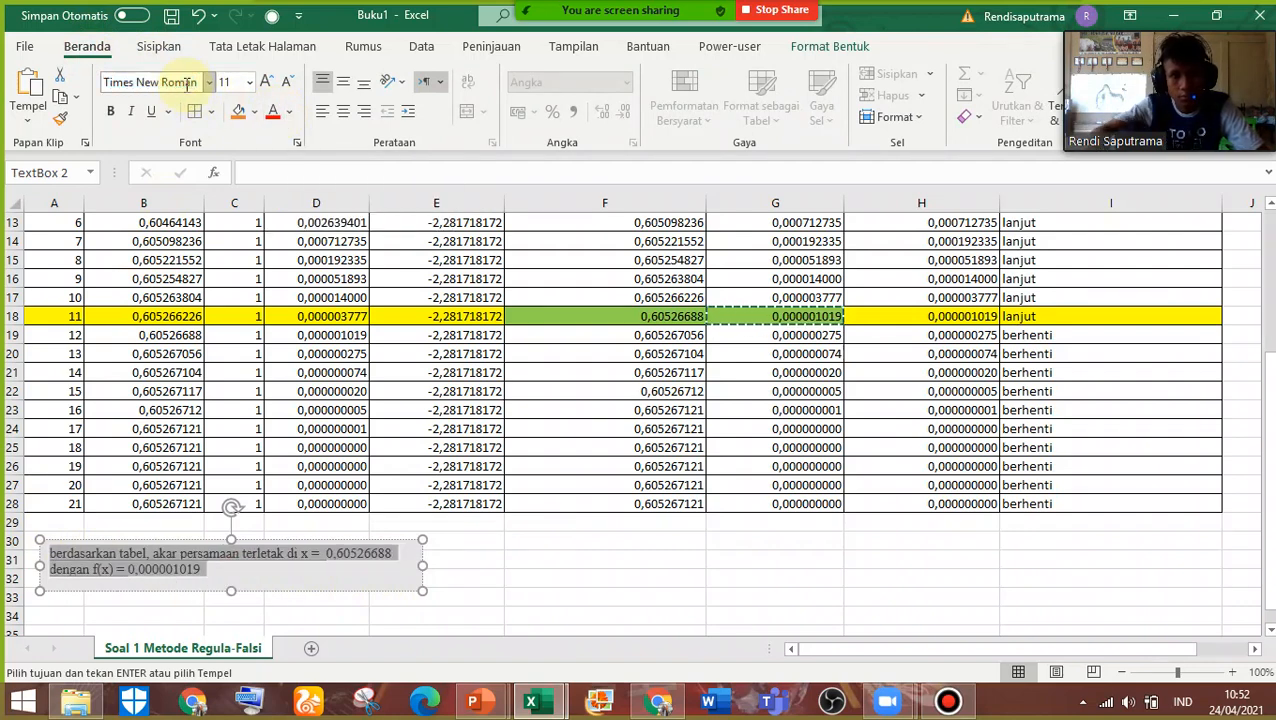
click(233, 82)
text(12)
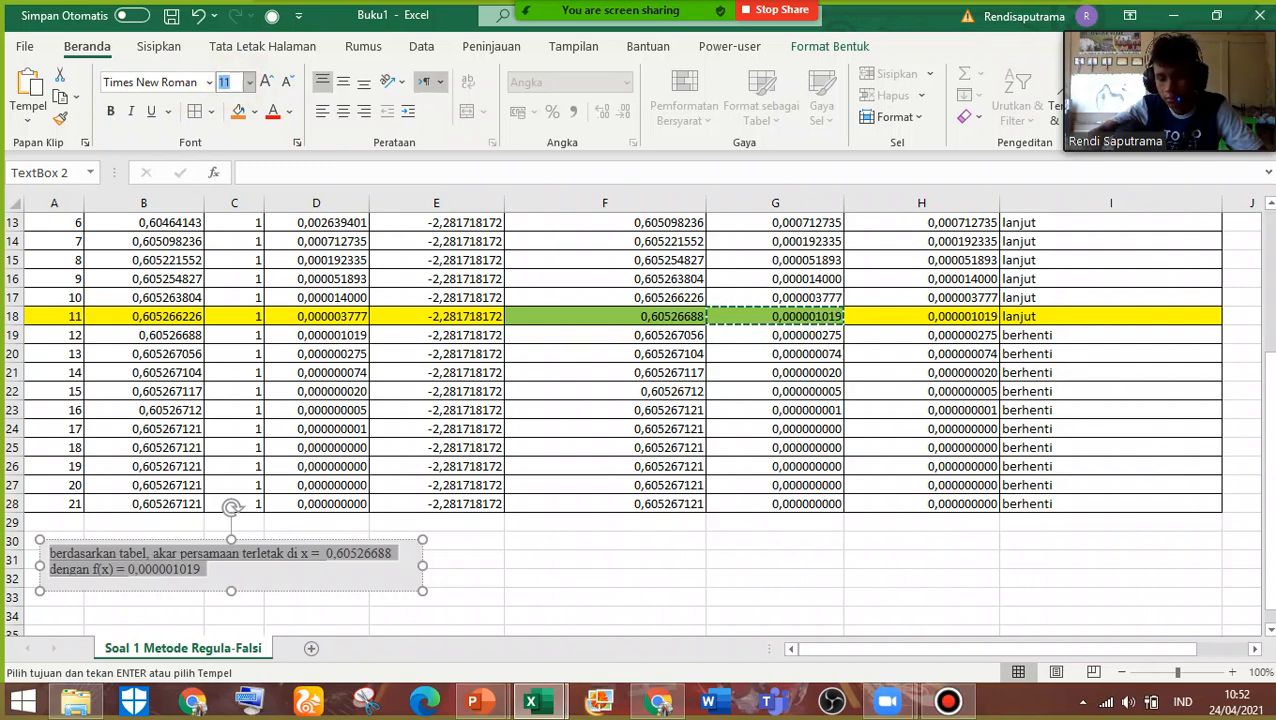
key(Return)
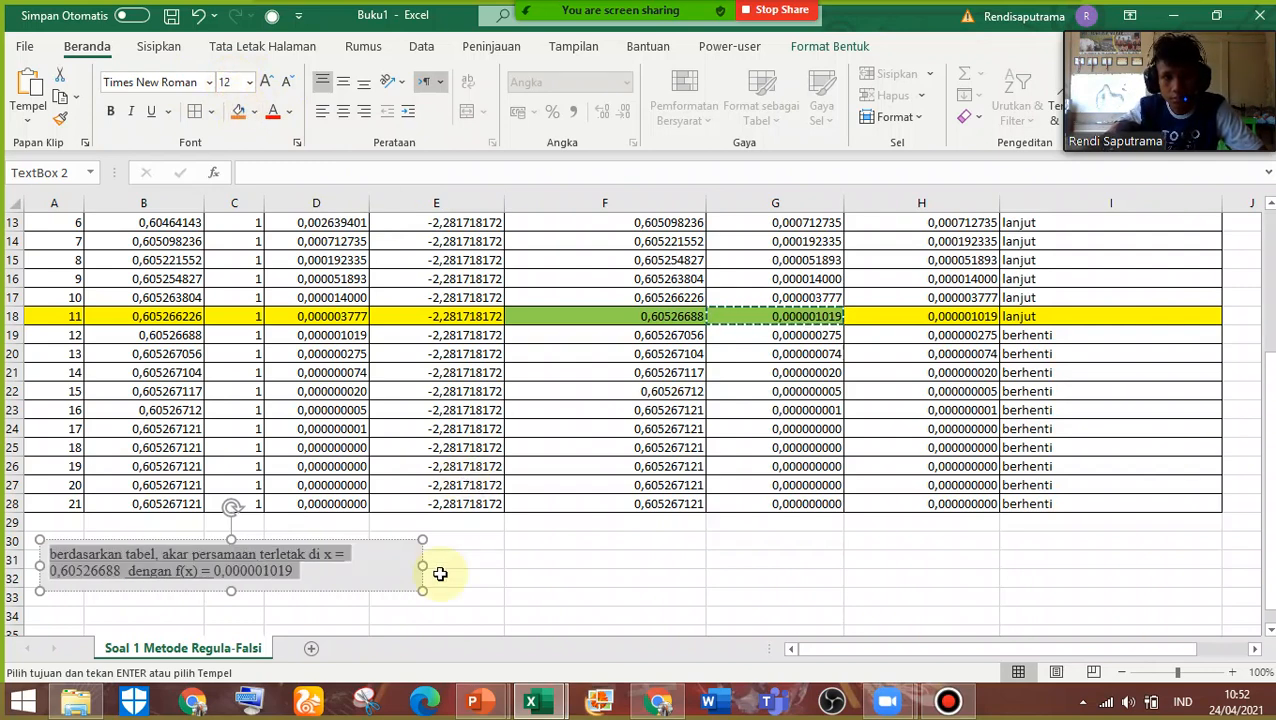
Widen the conclusion text box to nearly the end of column E and remove the underline from its text
drag(425, 567, 478, 567)
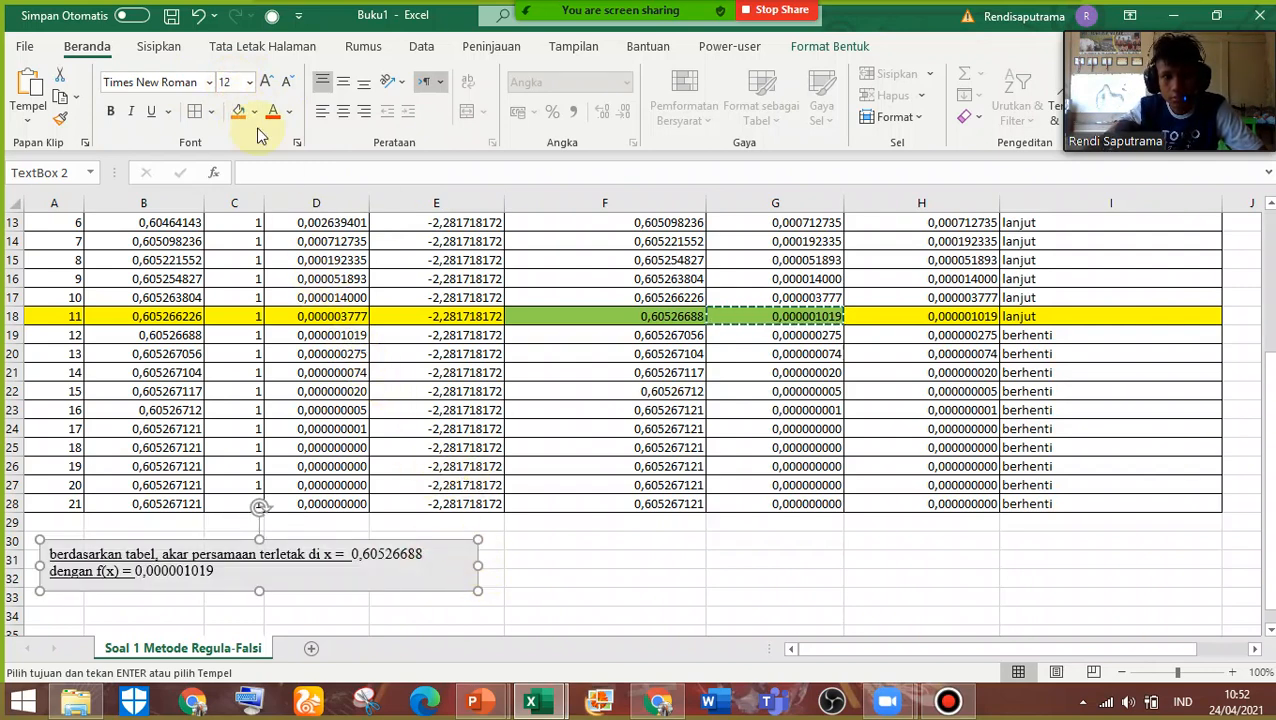
click(153, 114)
click(550, 612)
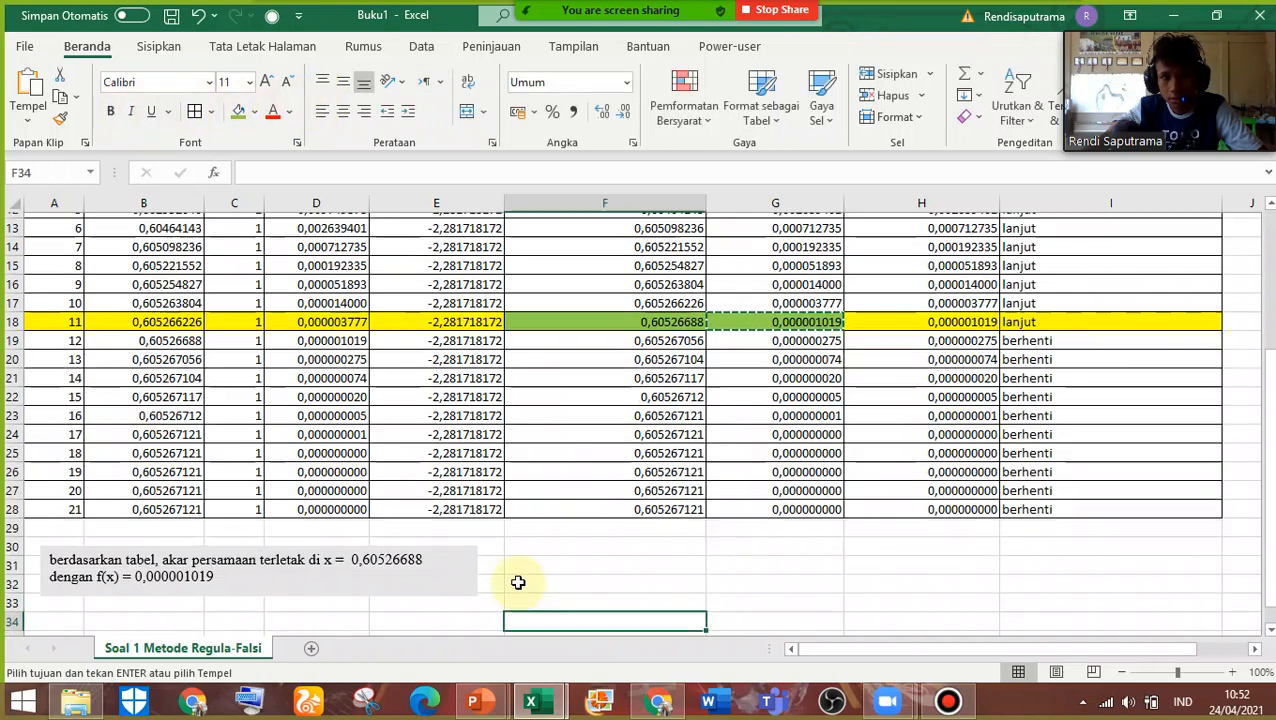
Move the conclusion text box slightly up and left so it sits directly below the table, starting at row 29
click(420, 588)
mouse_move(438, 591)
mouse_down()
mouse_move(420, 590)
mouse_move(430, 574)
mouse_up()
click(516, 628)
Review the sheet from the problem statement through the iteration table to the conclusion text box
scroll(917, 469, up, 4)
scroll(917, 478, down, 1)
scroll(917, 484, up, 1)
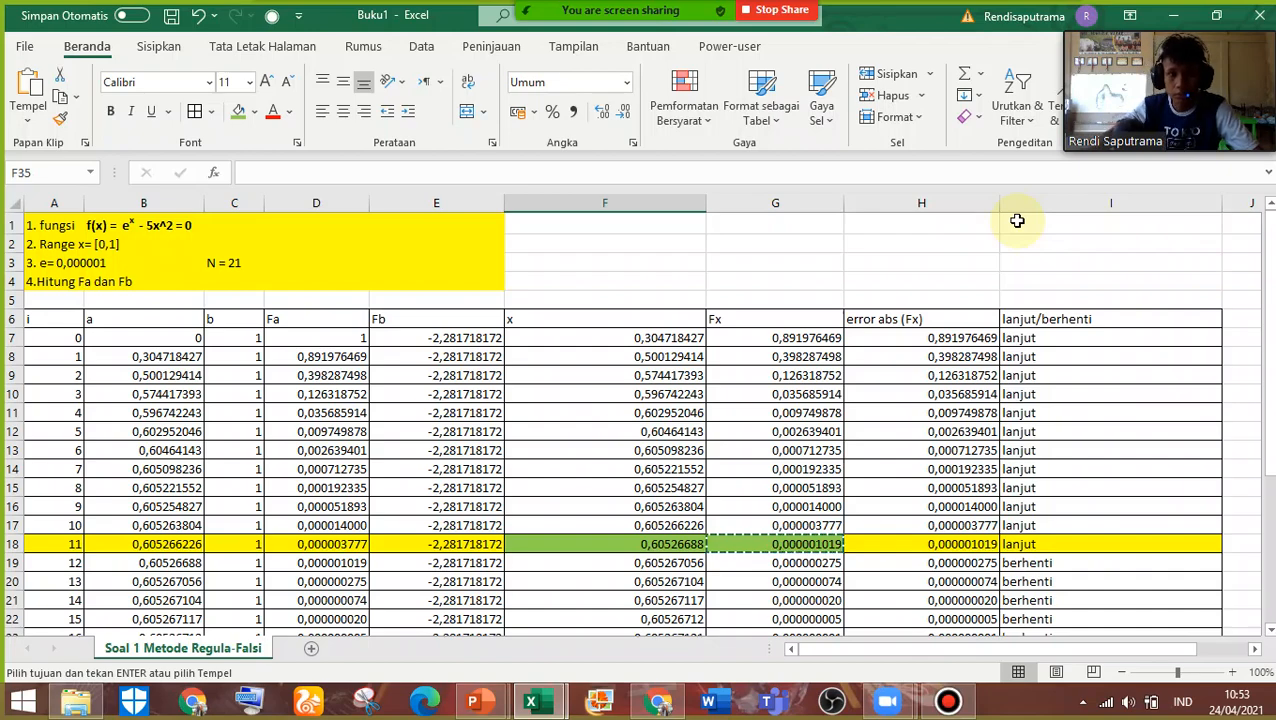
scroll(251, 307, down, 2)
scroll(251, 307, up, 2)
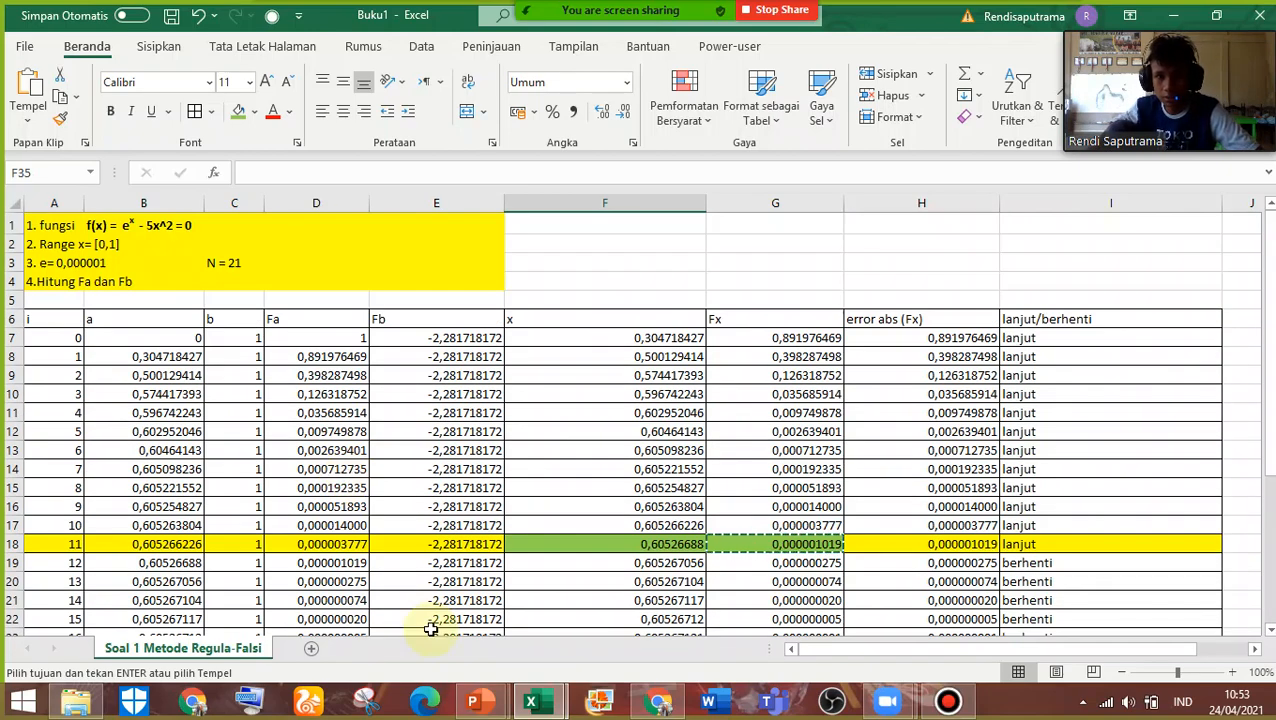
scroll(502, 610, down, 6)
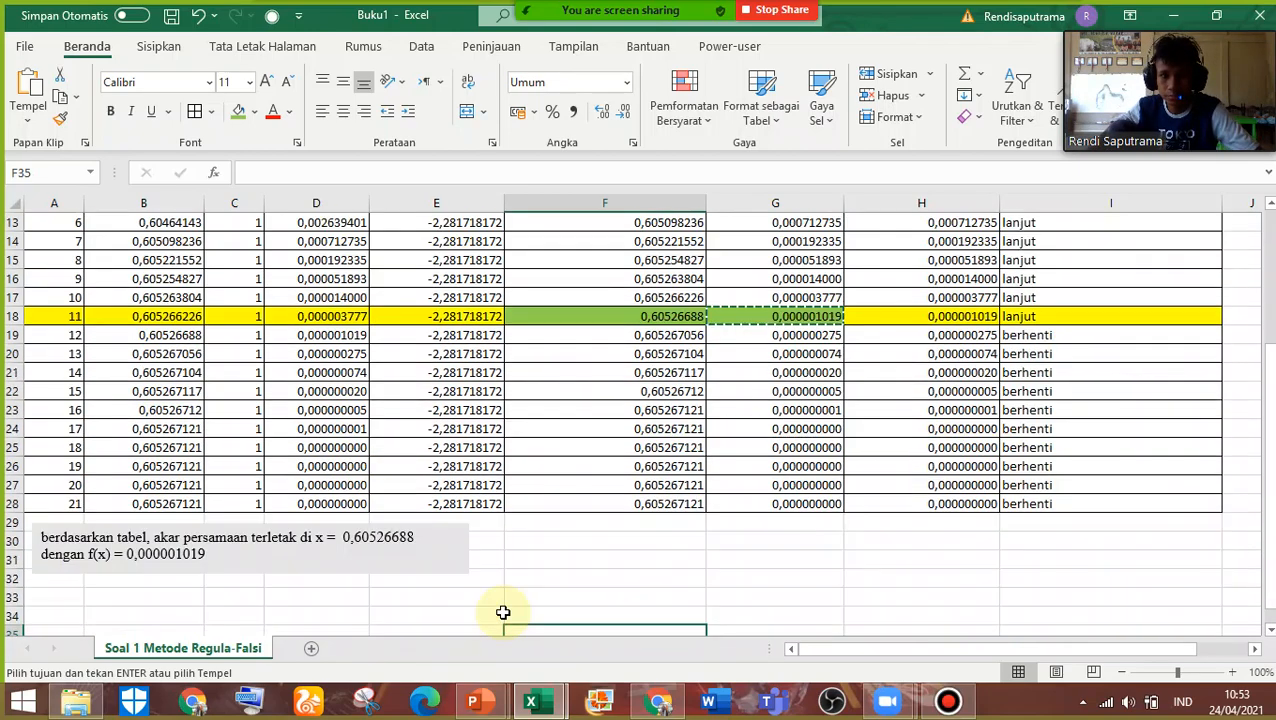
scroll(502, 610, up, 2)
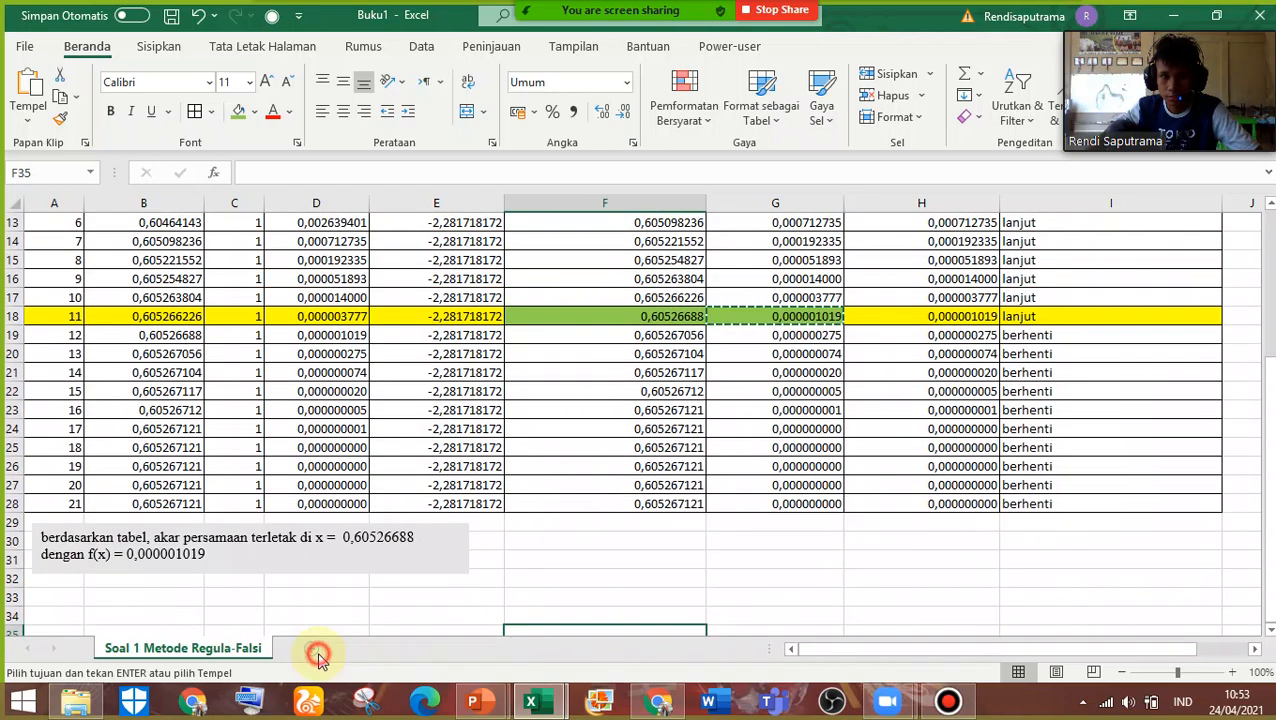
Add a new blank worksheet to Buku1 and dismiss the meeting time-limit notice
click(314, 650)
mouse_move(546, 710)
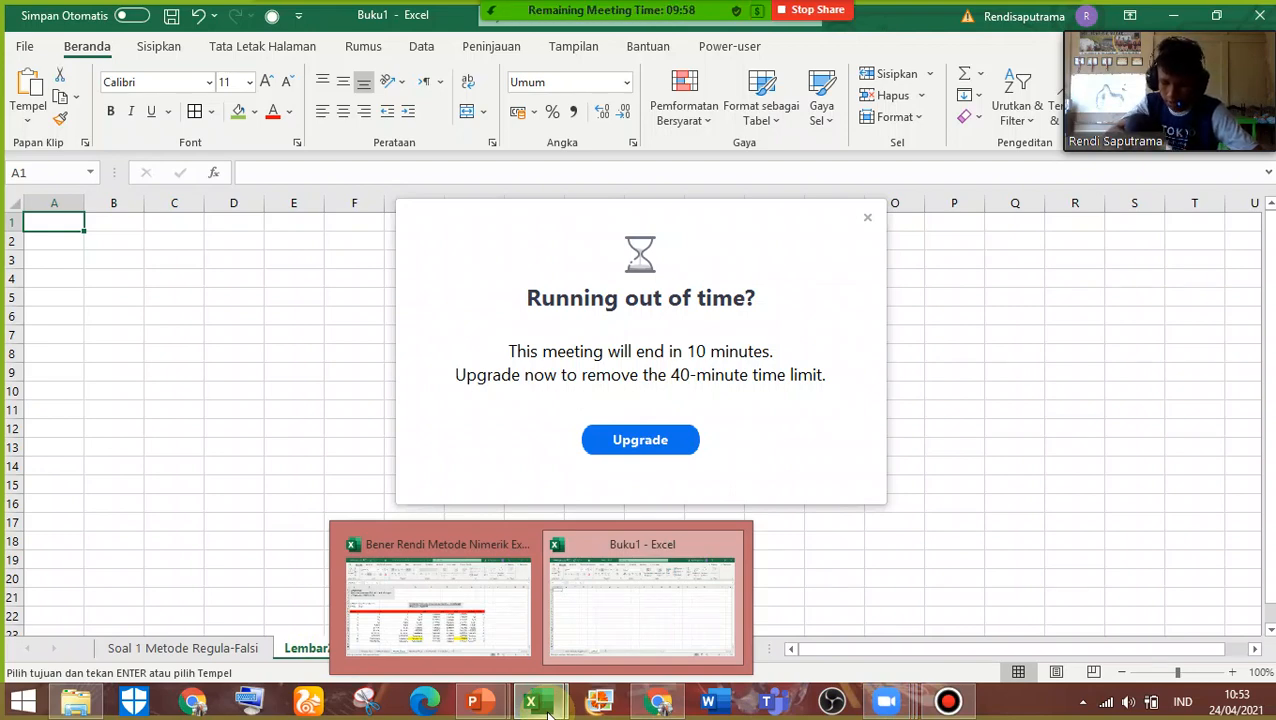
click(874, 219)
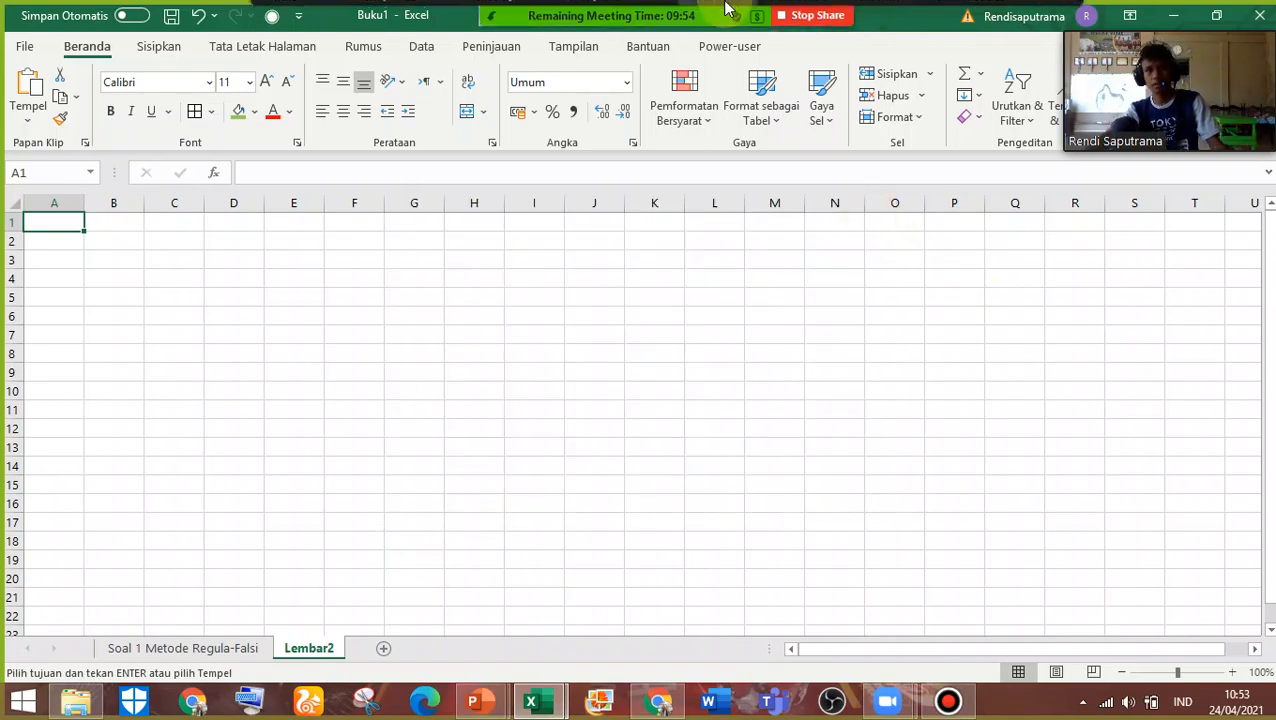
Return to the beginning of the Soal 1 Metode Regula-Falsi sheet and open the Zoom meeting's participant options
mouse_move(726, 8)
click(205, 648)
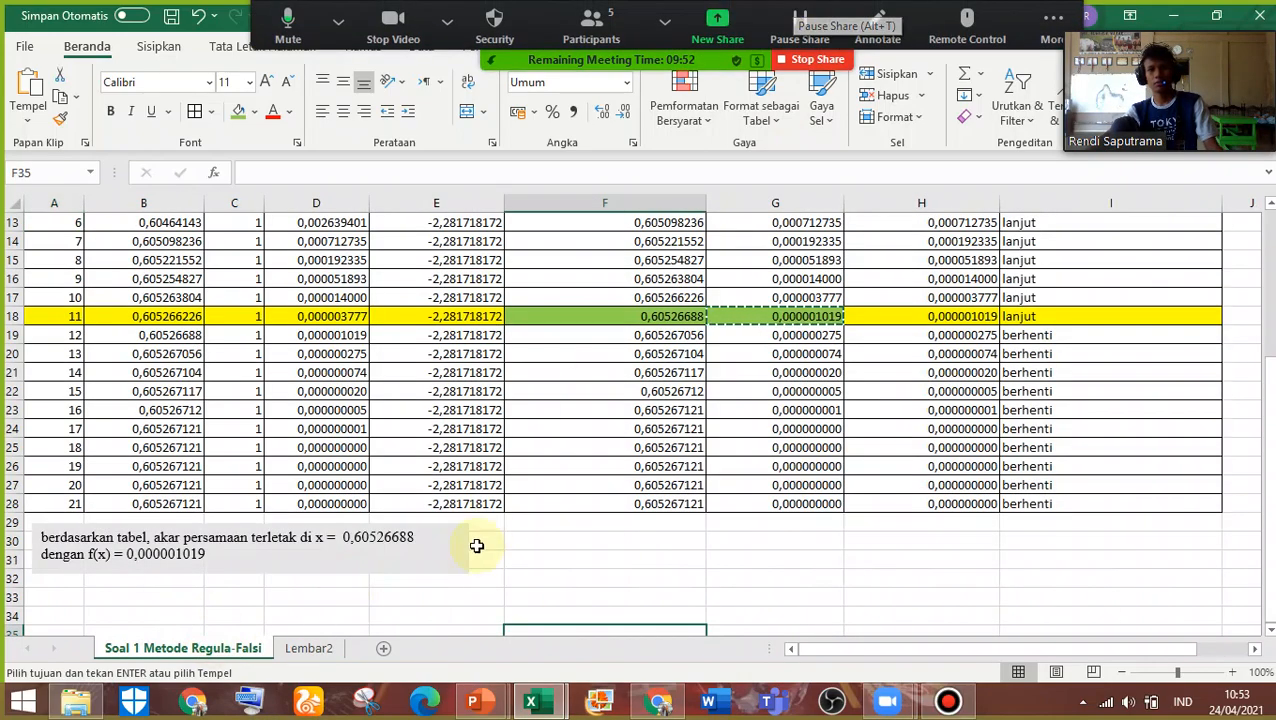
scroll(478, 544, up, 4)
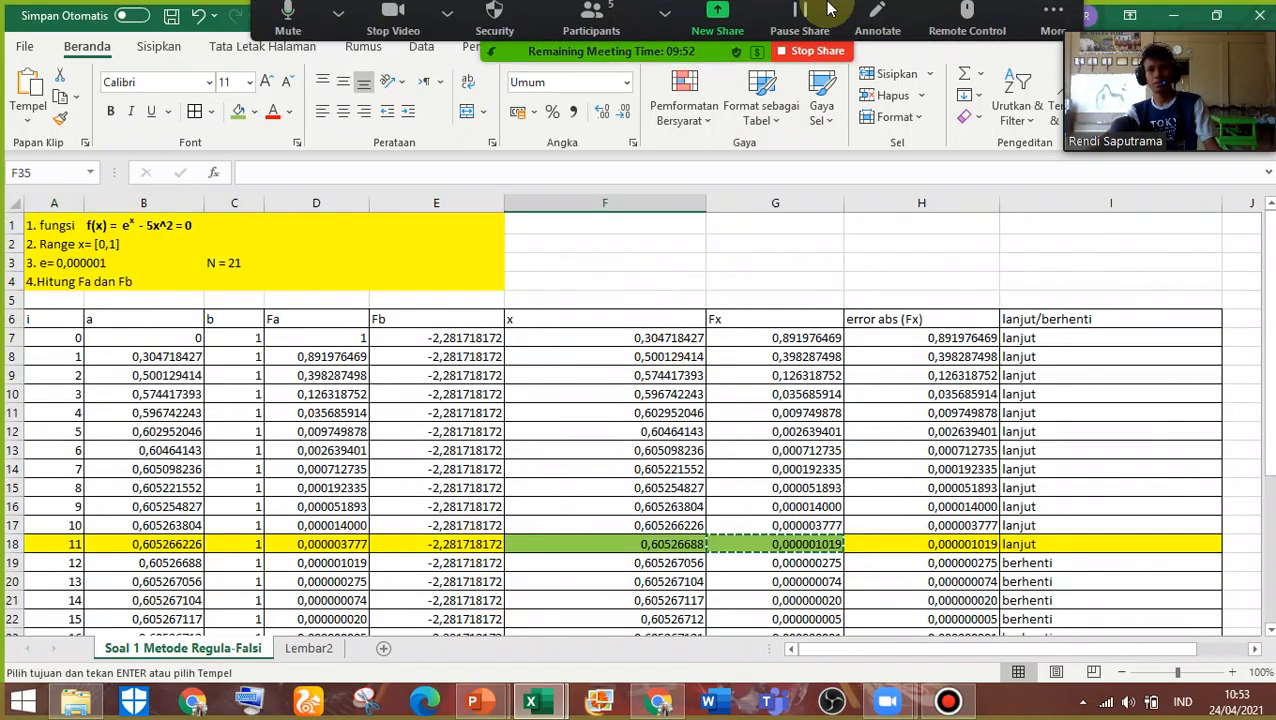
click(661, 12)
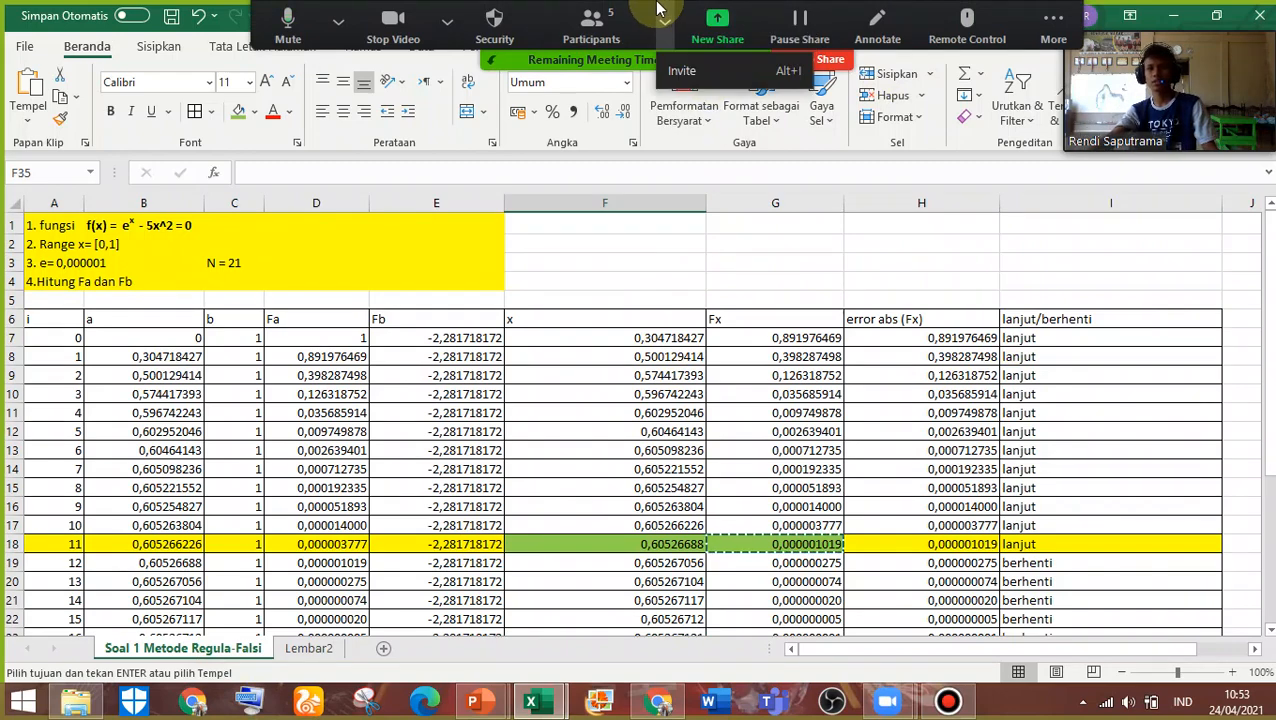